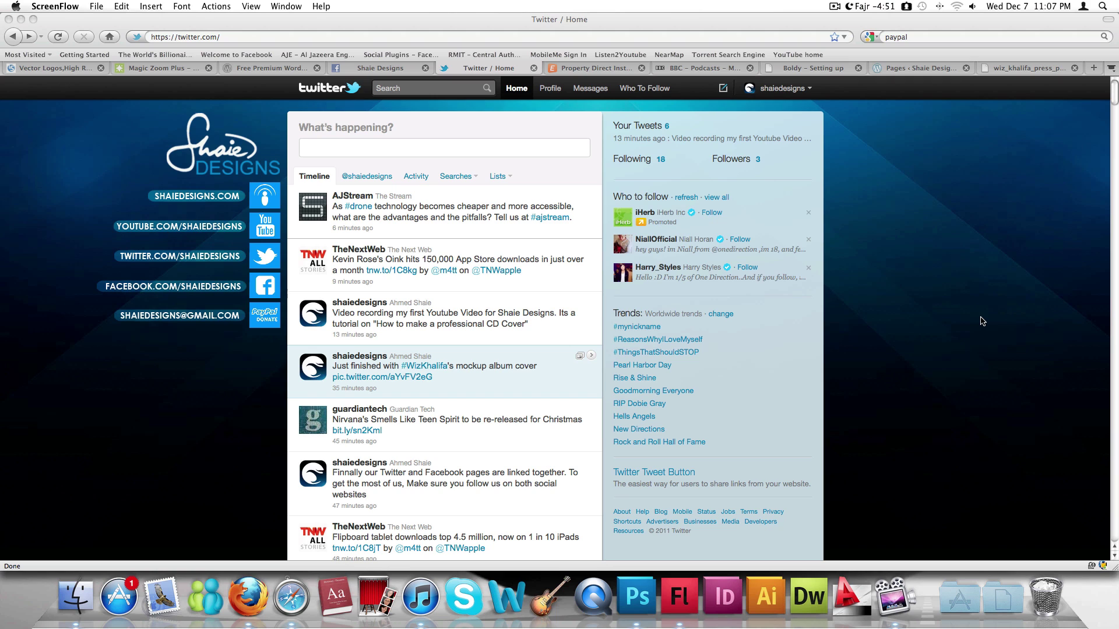
Look through the Shaie Designs Twitter home timeline.
click(983, 321)
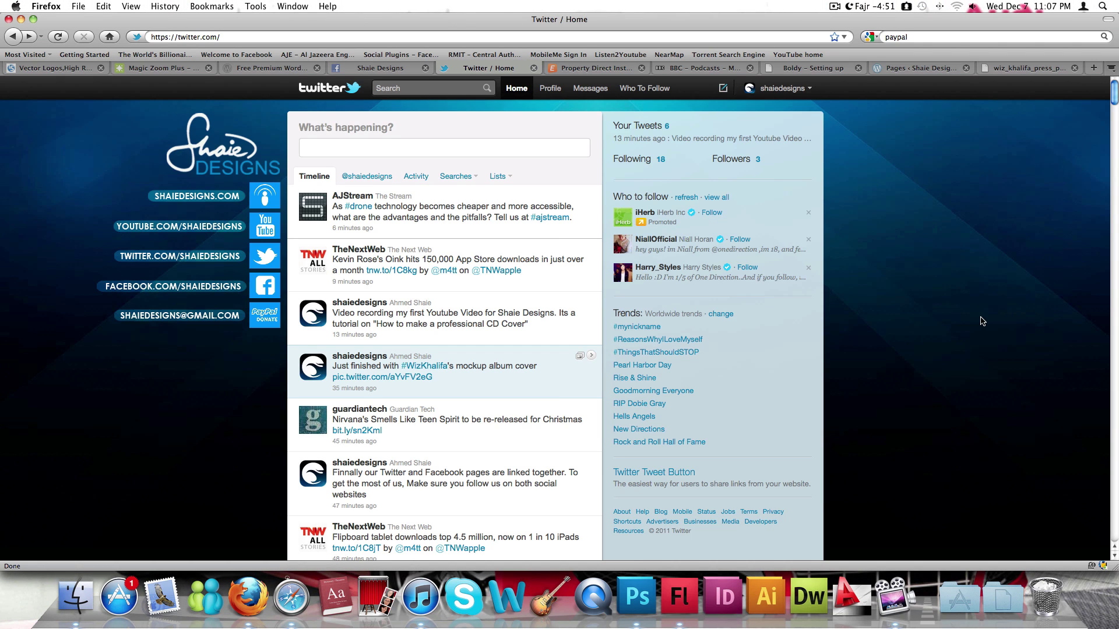
scroll(982, 321, down, 4)
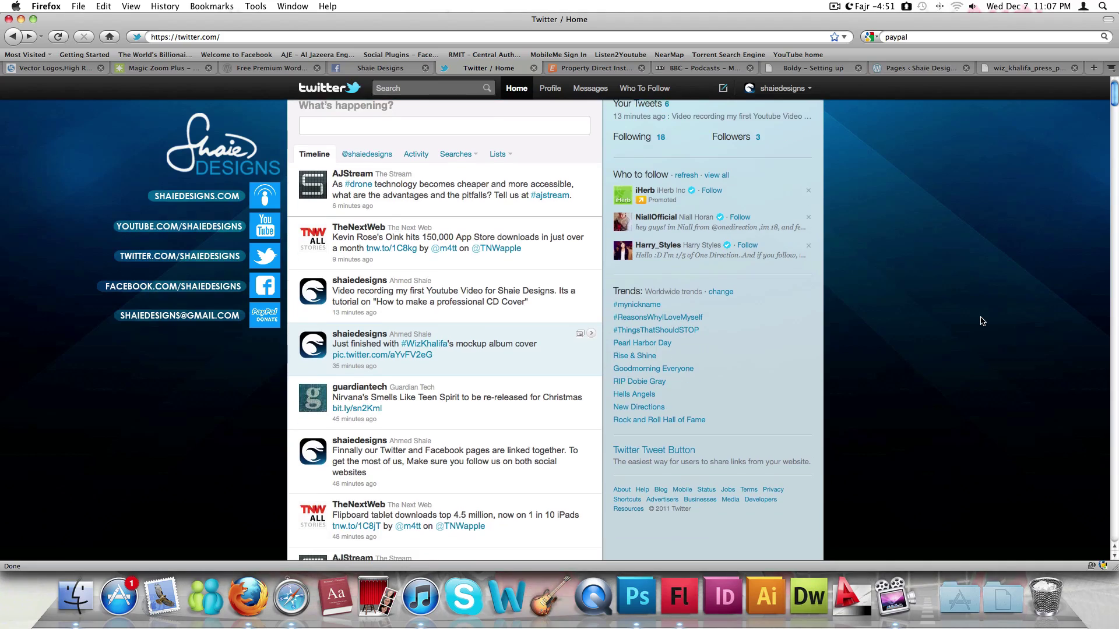
scroll(983, 321, up, 4)
scroll(982, 321, down, 20)
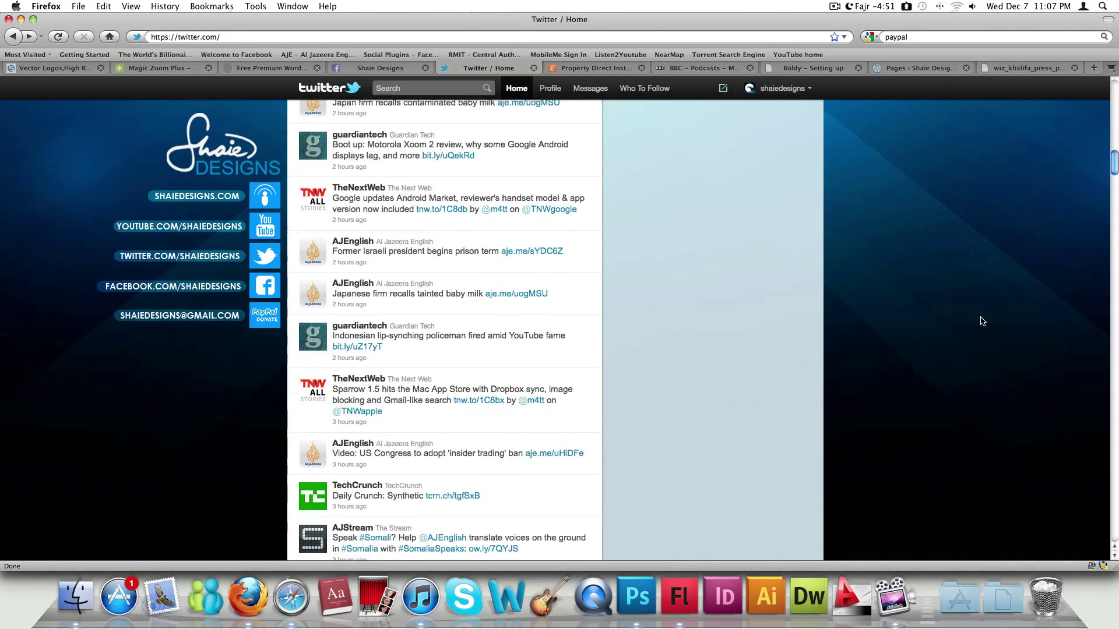
scroll(982, 321, up, 20)
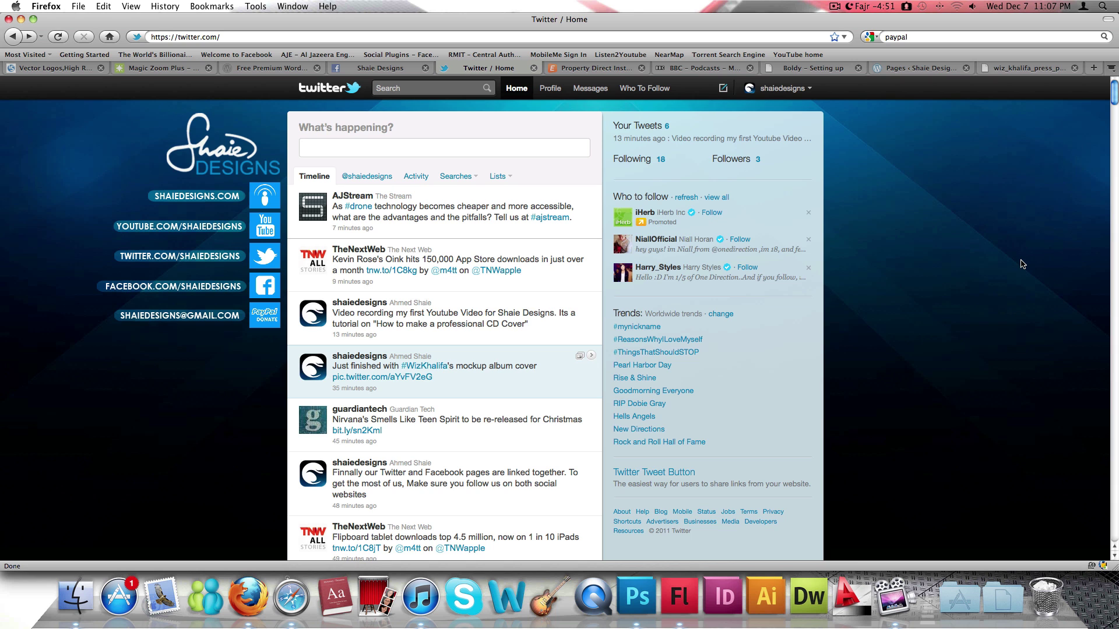
Look over the Shaie Designs Facebook page and browse its wall posts and artwork albums.
click(377, 68)
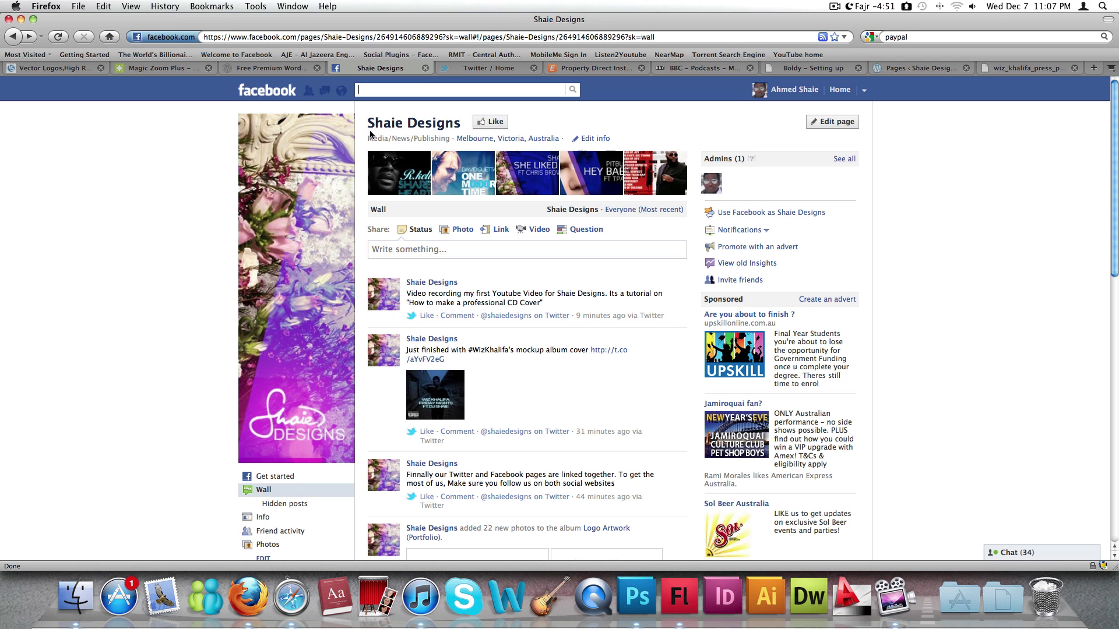
drag(368, 127, 457, 127)
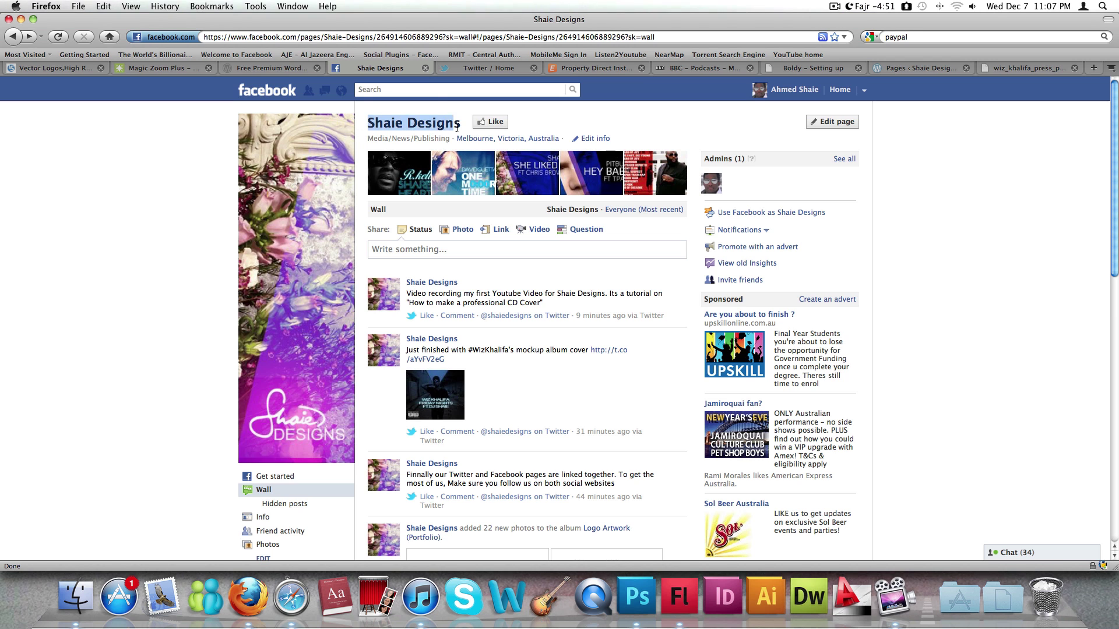
click(430, 90)
click(615, 111)
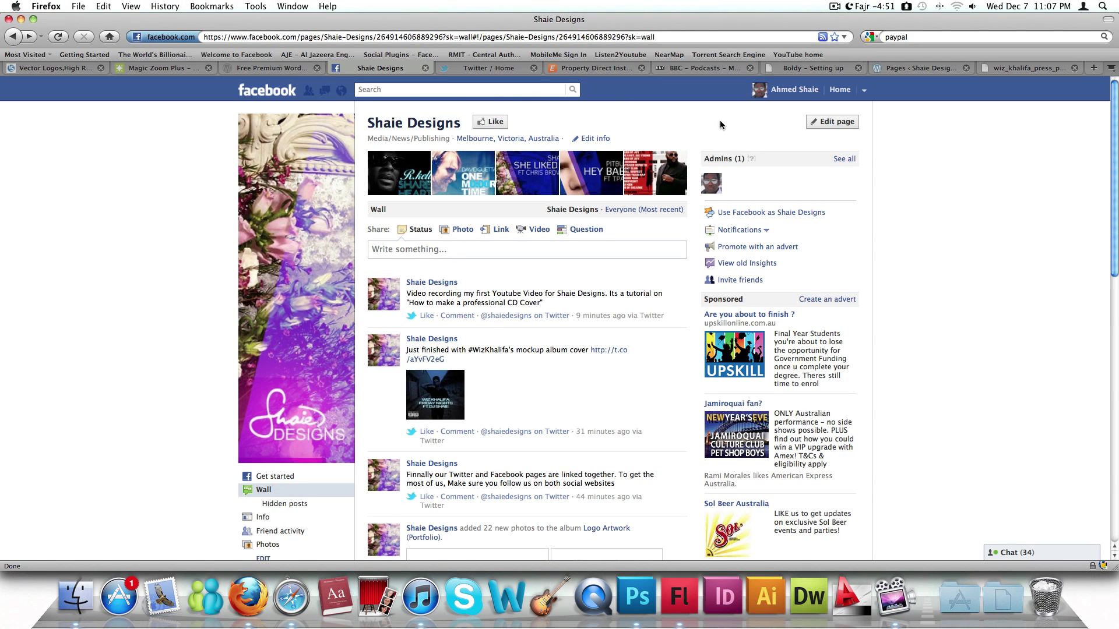
scroll(1050, 251, down, 20)
scroll(1040, 249, up, 20)
scroll(1040, 252, down, 1)
scroll(1041, 256, down, 10)
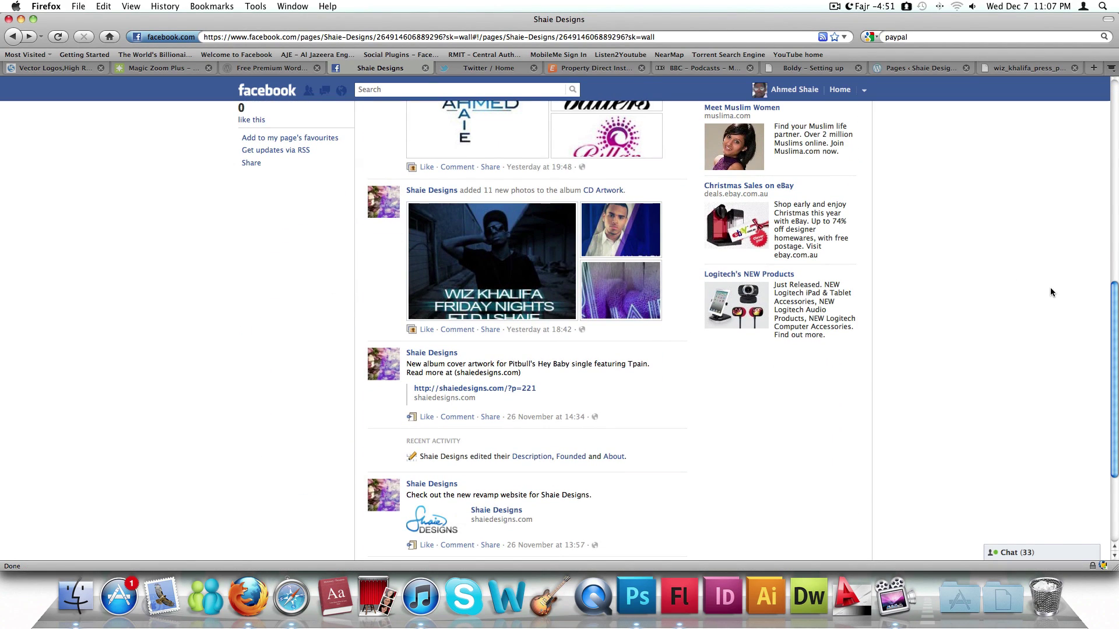
scroll(1052, 293, up, 3)
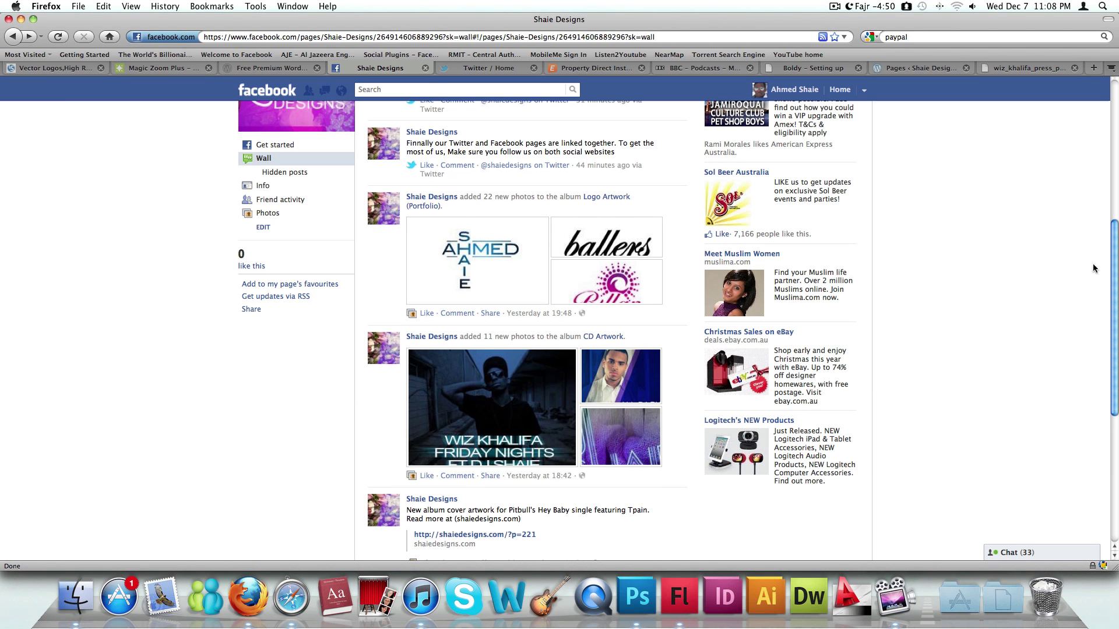
scroll(1070, 268, up, 7)
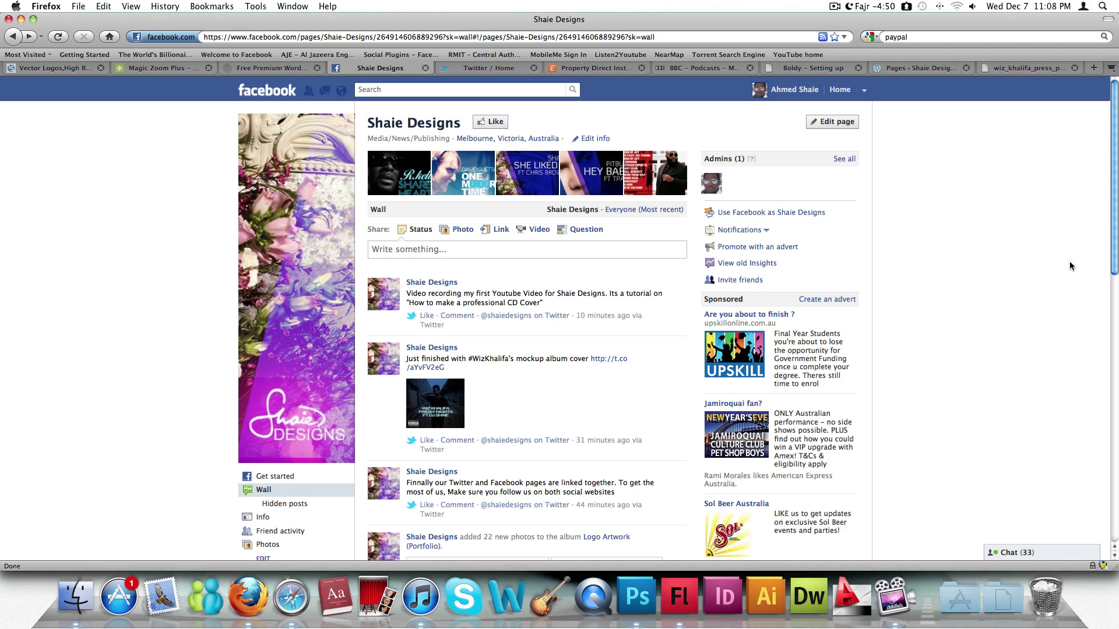
scroll(1070, 266, down, 2)
scroll(1072, 264, up, 2)
Switch to Photoshop and create a 700 × 600 pixel RGB document at 72 pixels/inch with a white background.
click(499, 72)
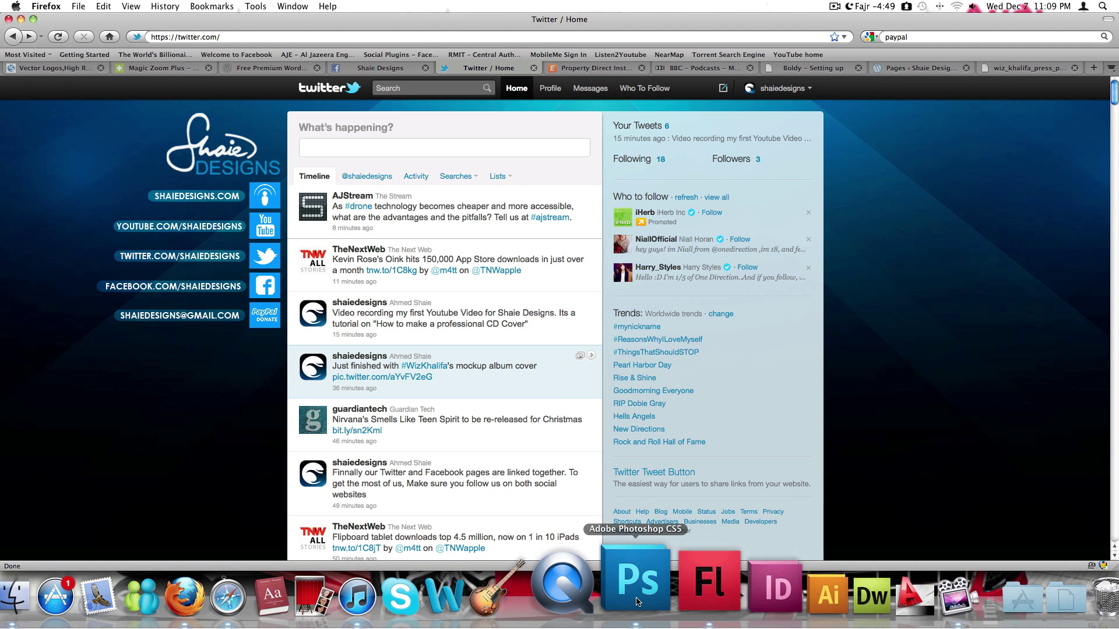
click(637, 602)
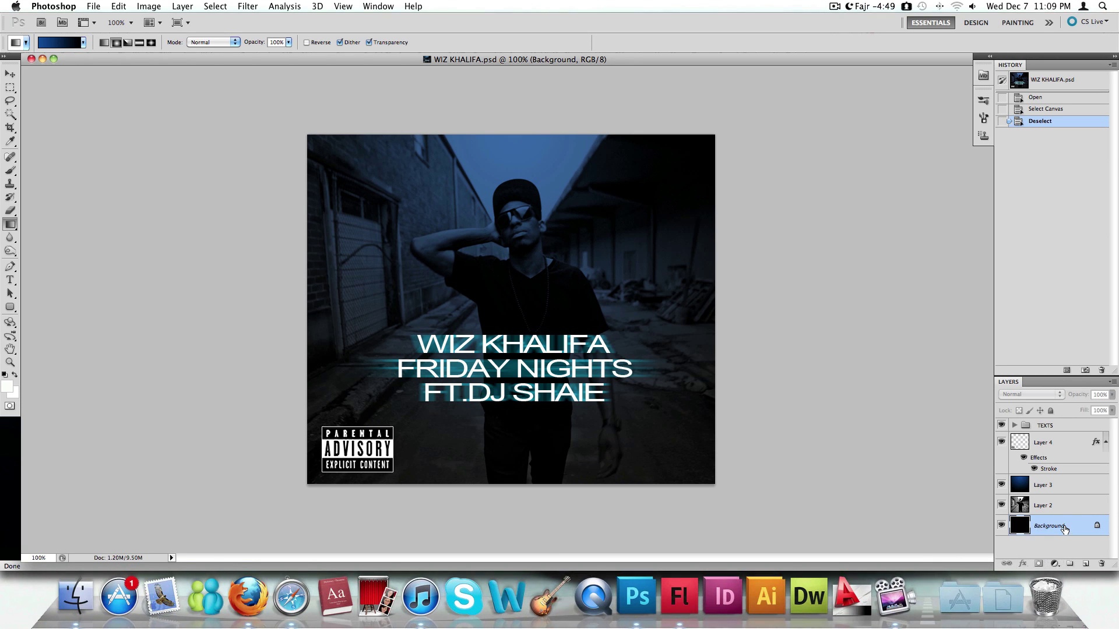
key(ctrl+a)
key(ctrl+n)
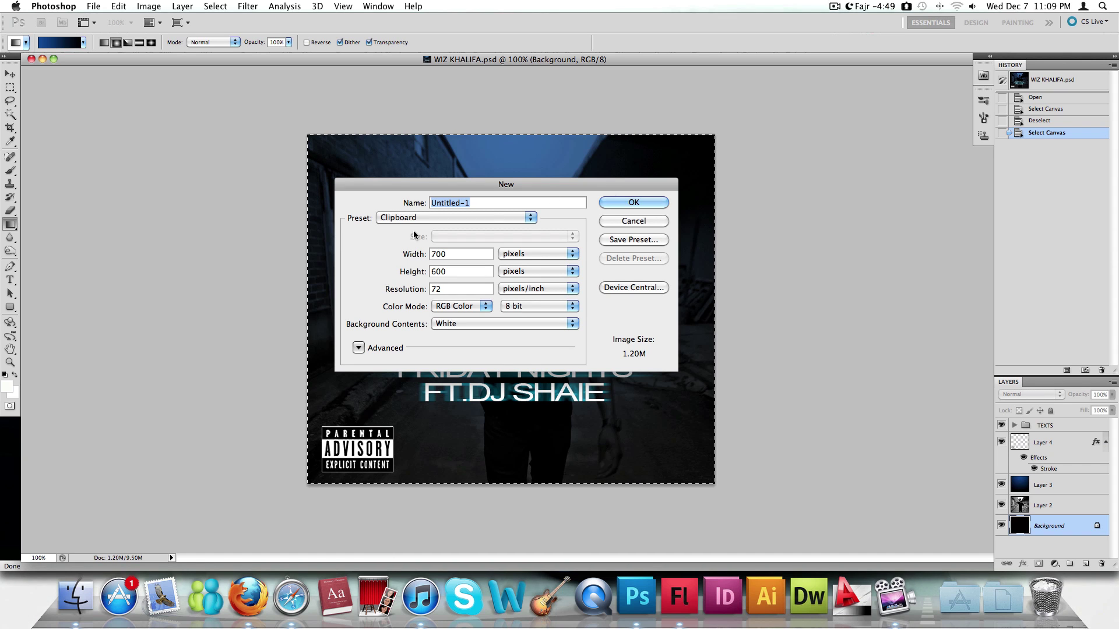
click(459, 254)
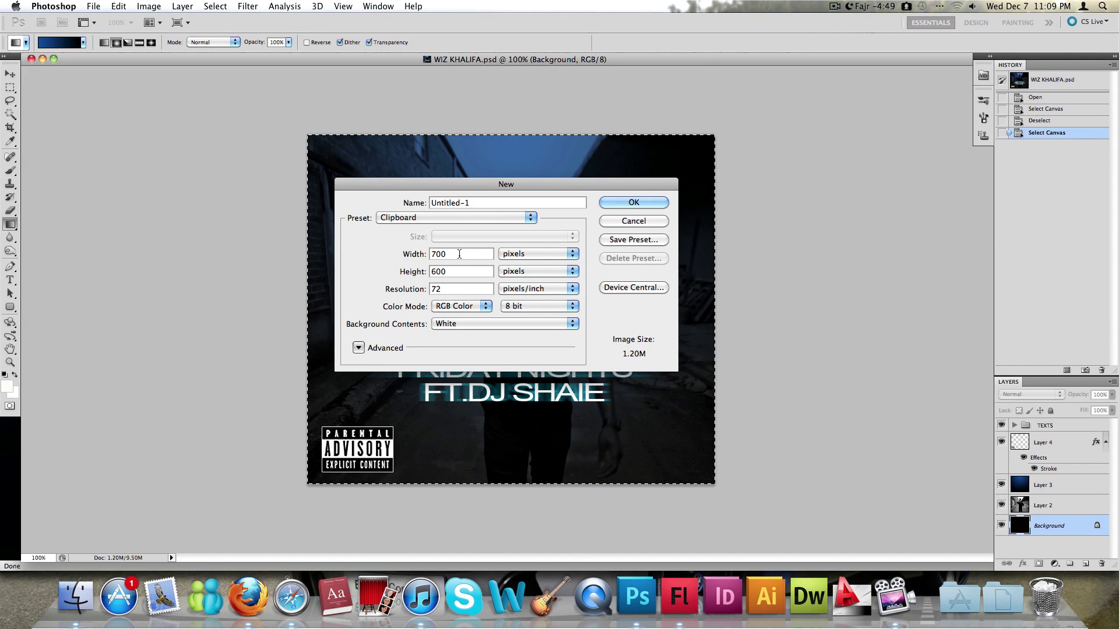
drag(460, 254, 429, 273)
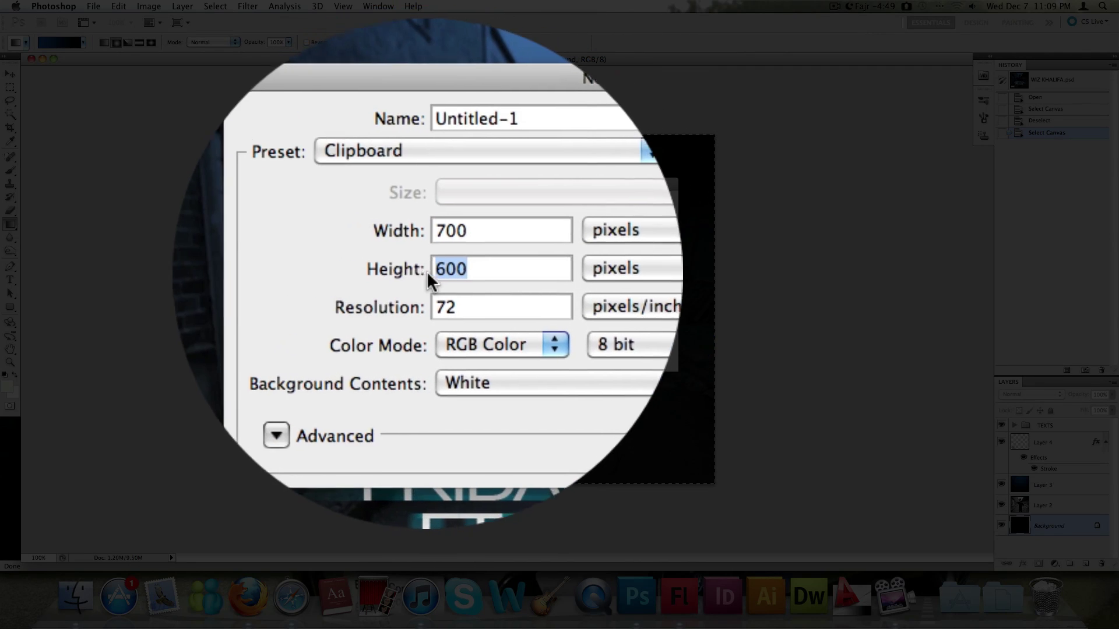
click(457, 308)
drag(458, 308, 430, 309)
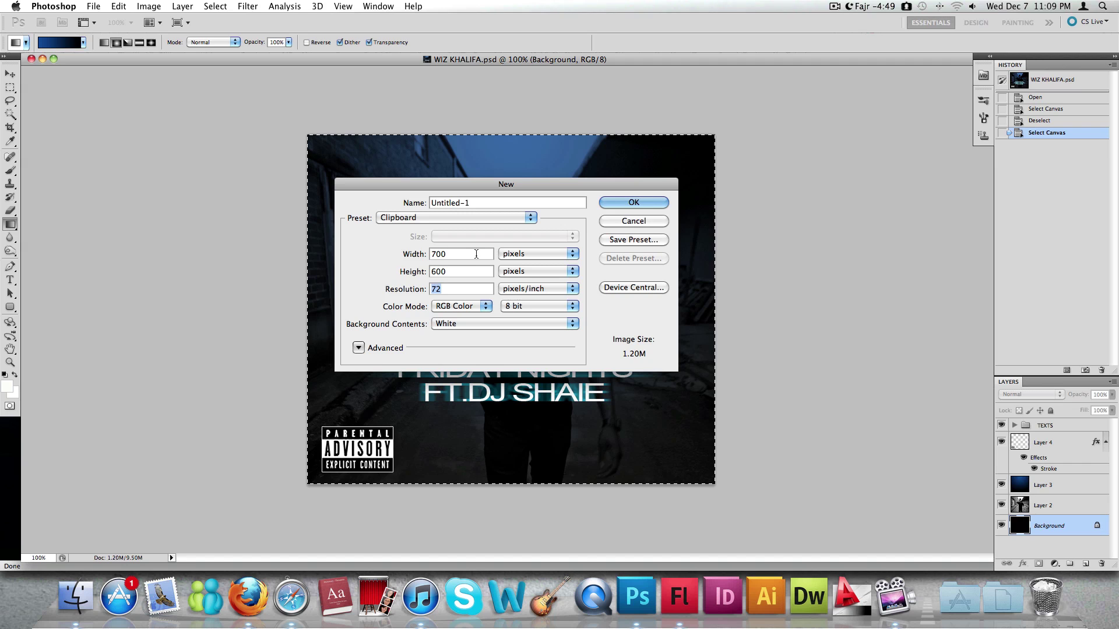
click(476, 257)
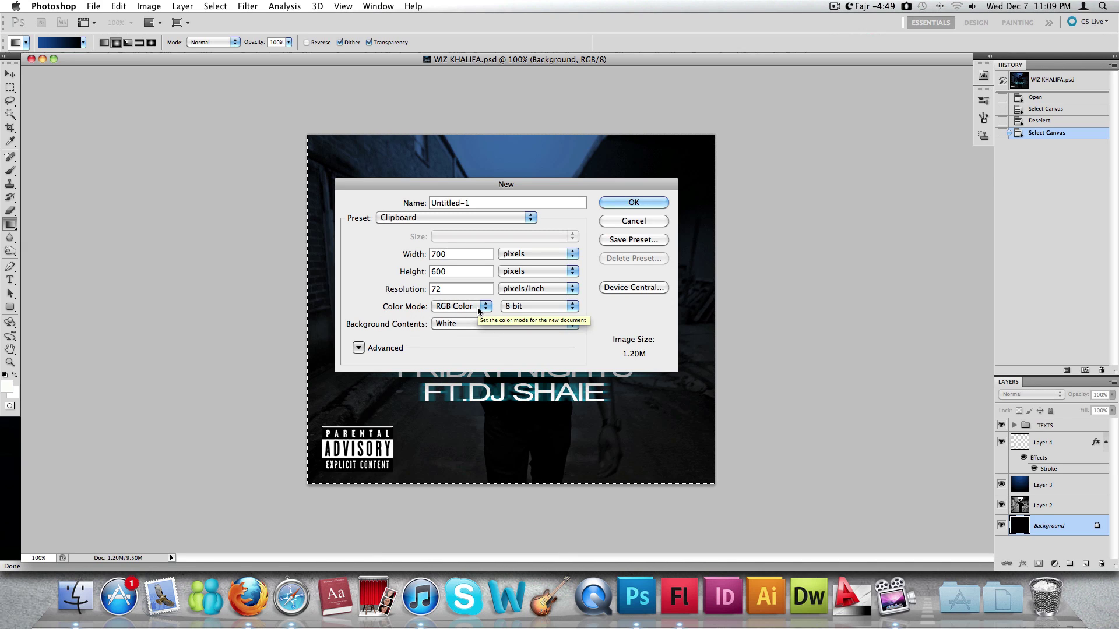
click(634, 204)
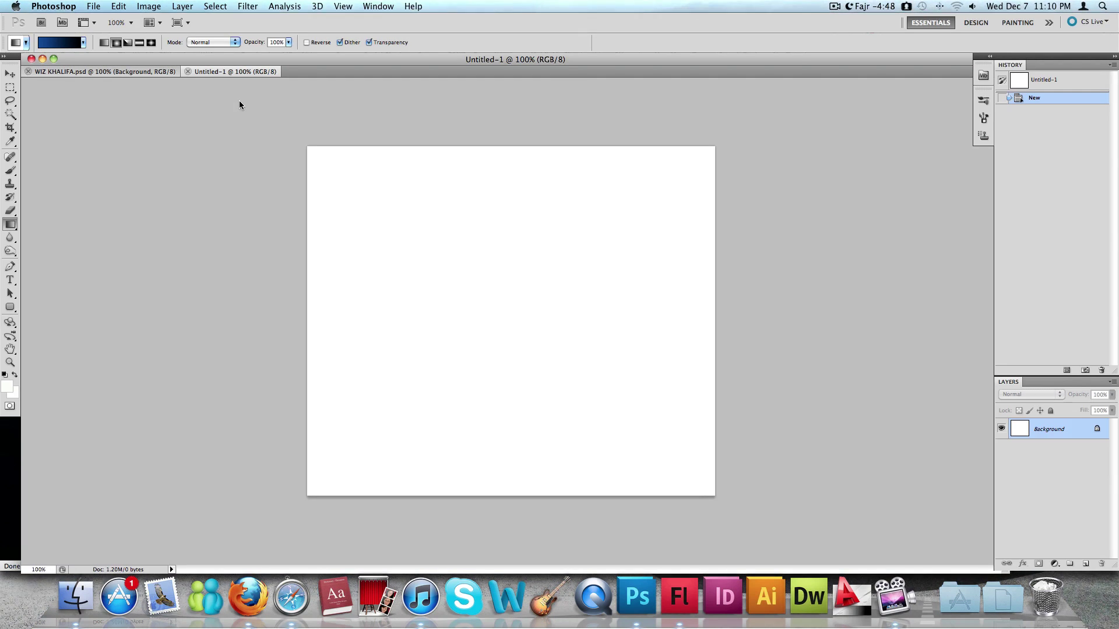
Clear the canvas selection in WIZ KHALIFA.psd and return to the blank document.
key(ctrl+Tab)
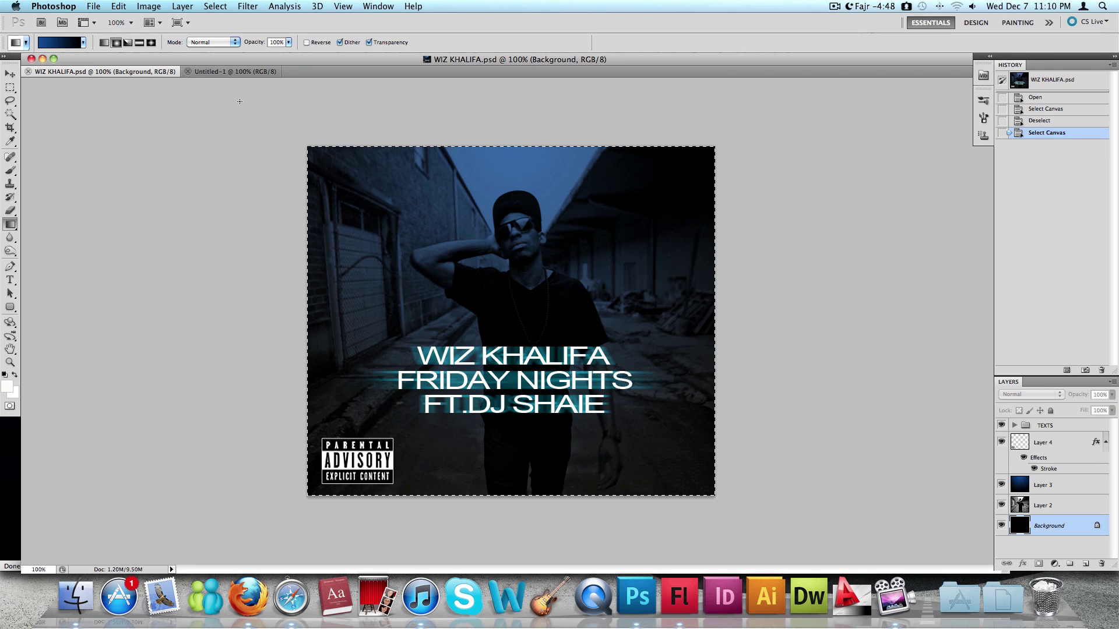
click(10, 87)
click(229, 130)
click(207, 72)
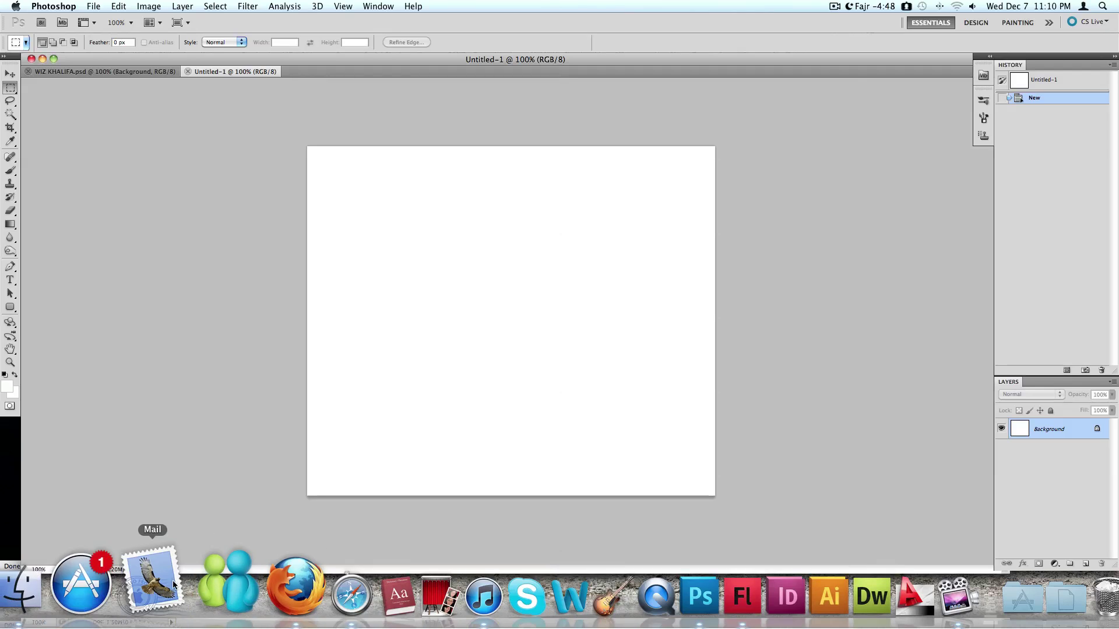
Switch to Firefox and open the full-size wiz_khalifa_press_picture_3.jpg from the large Google Images results for wiz khalifa.
click(242, 567)
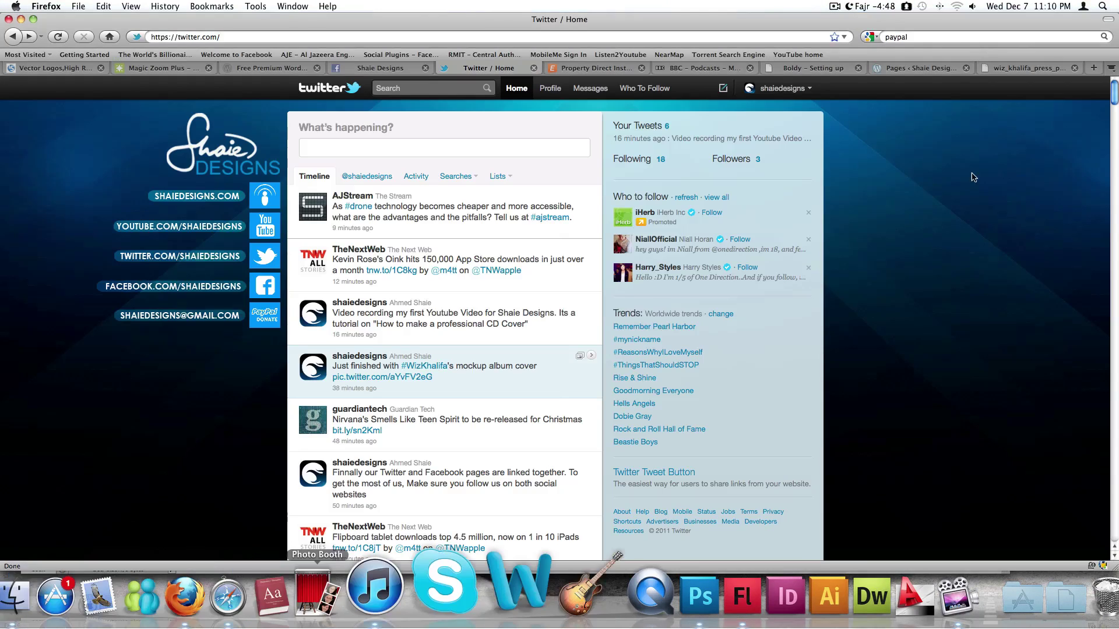
click(1015, 70)
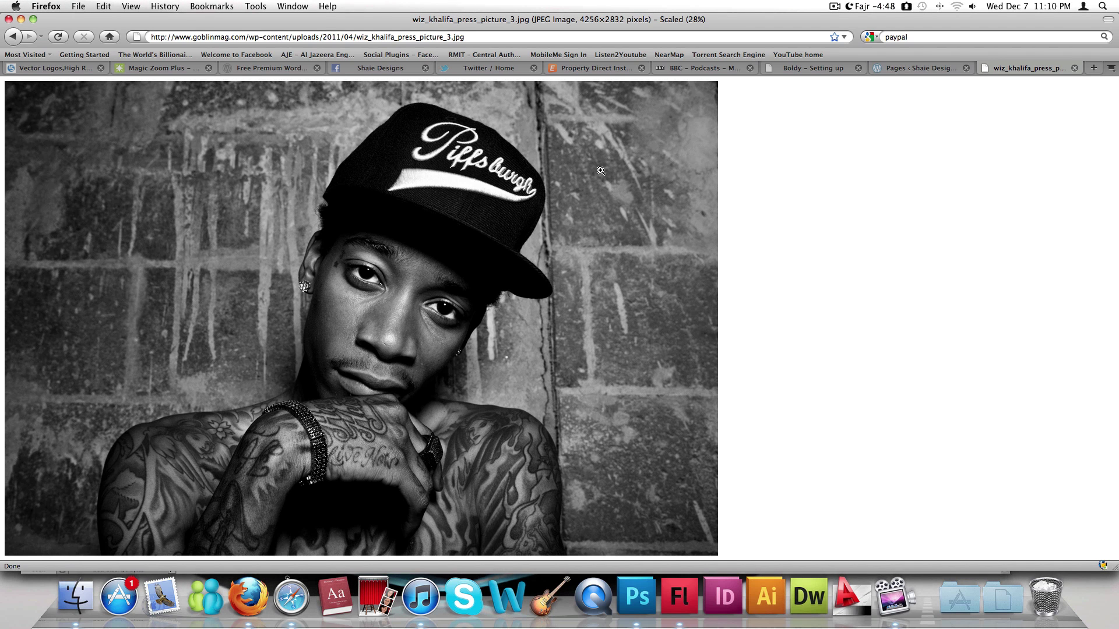
click(11, 38)
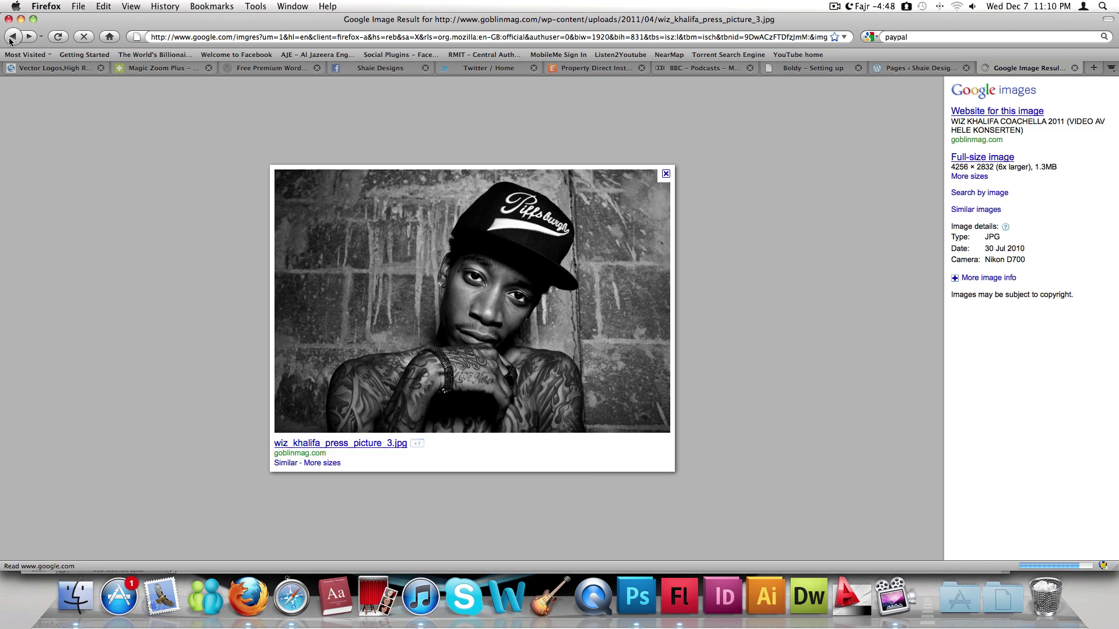
click(11, 38)
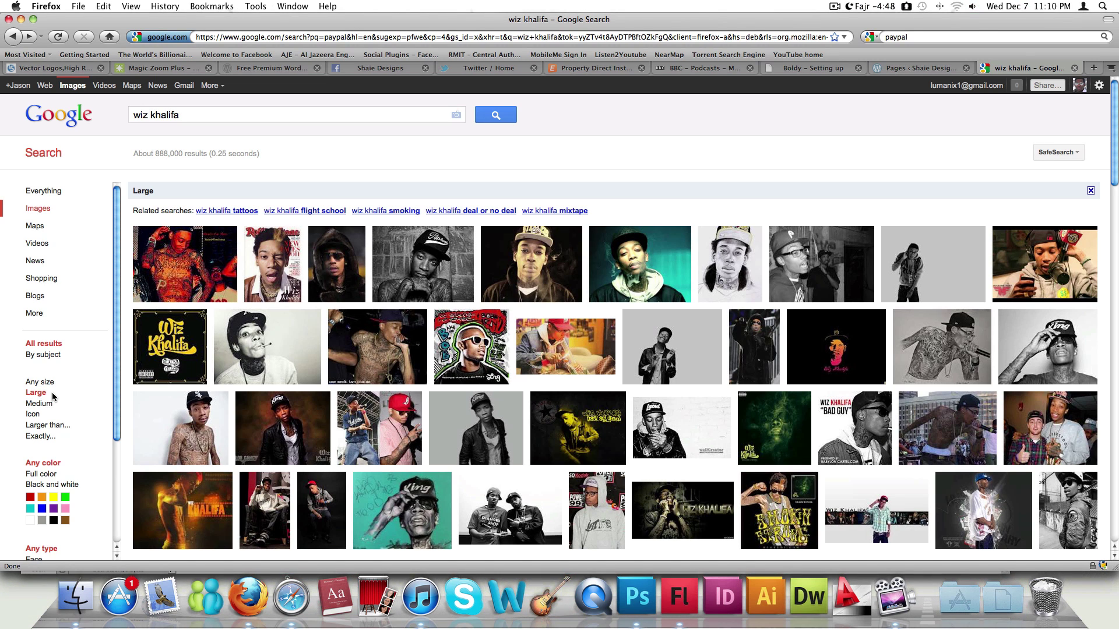
click(454, 263)
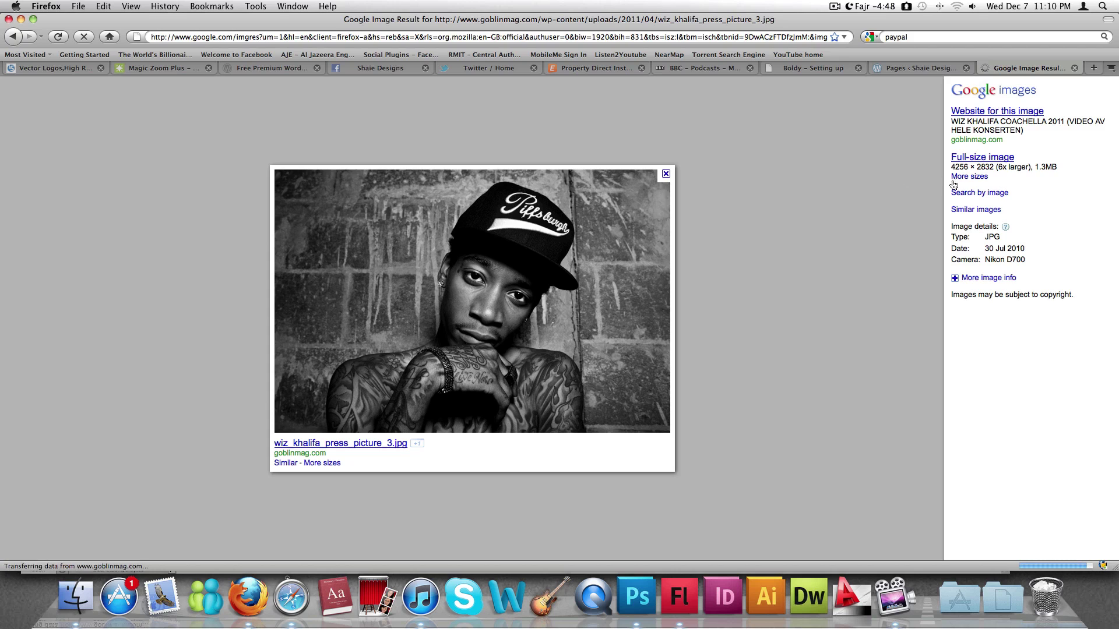
click(1002, 159)
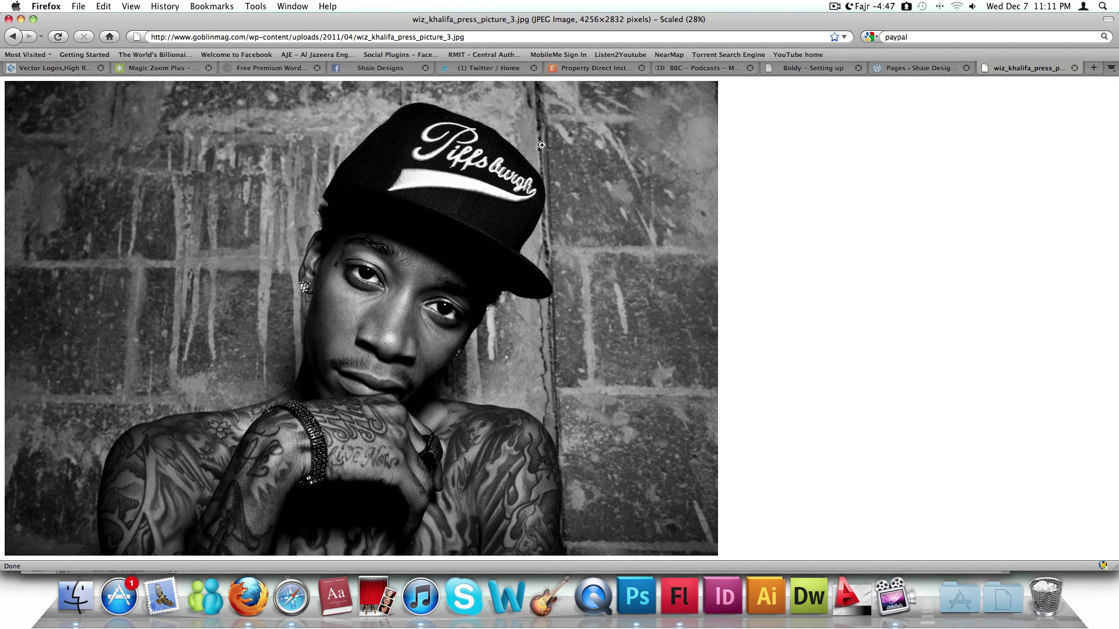
Copy the full-size photo and paste it into the blank Photoshop document.
right_click(542, 146)
click(556, 153)
key(super+Tab)
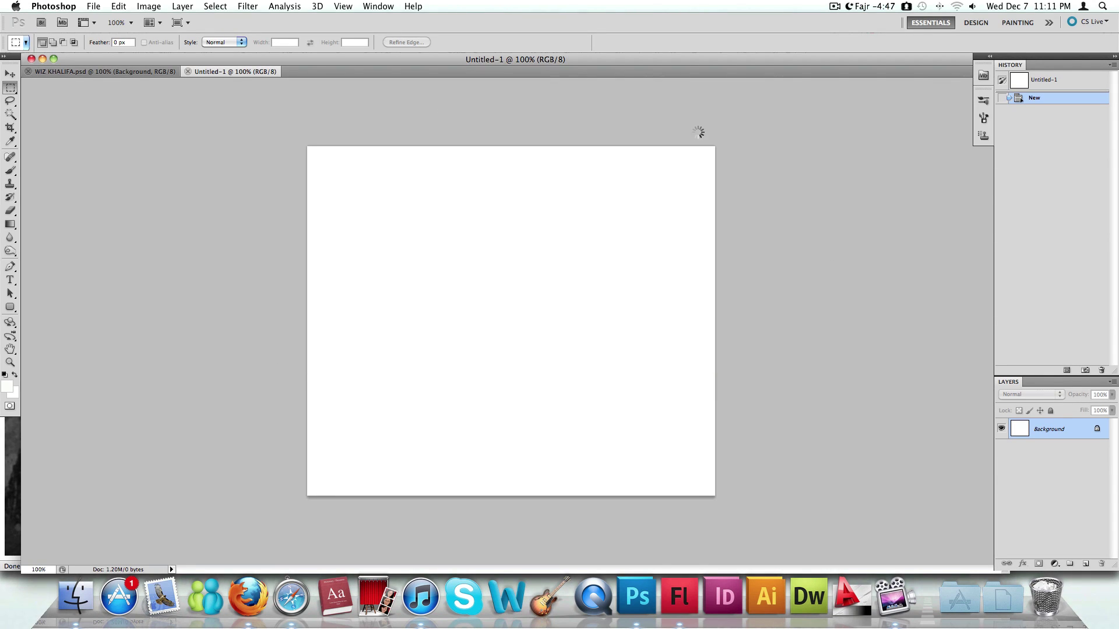
key(super+v)
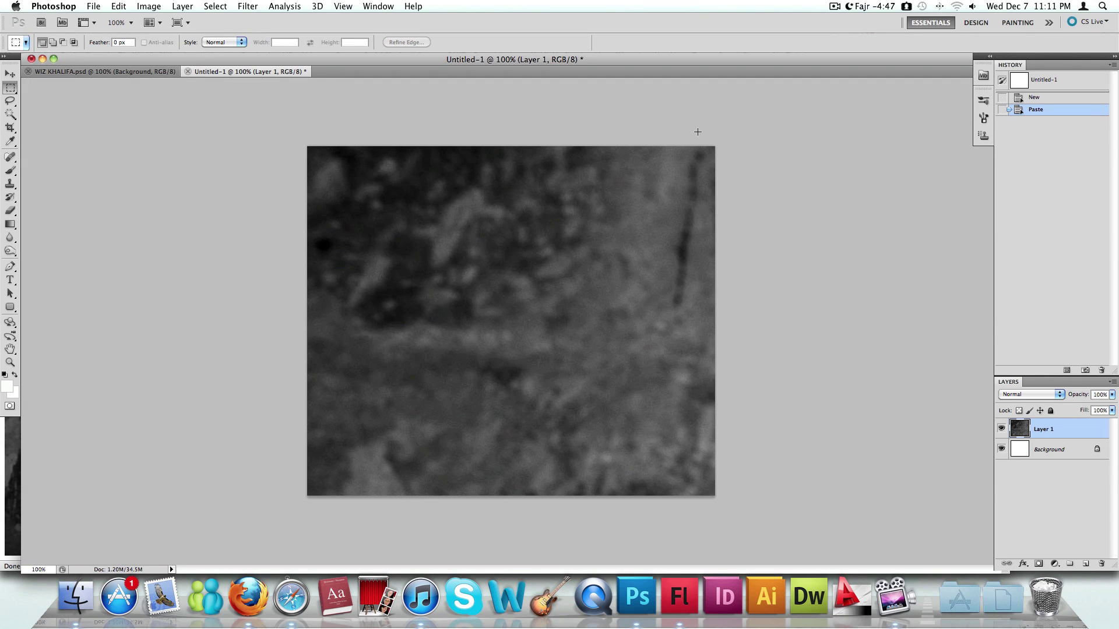
key(super+t)
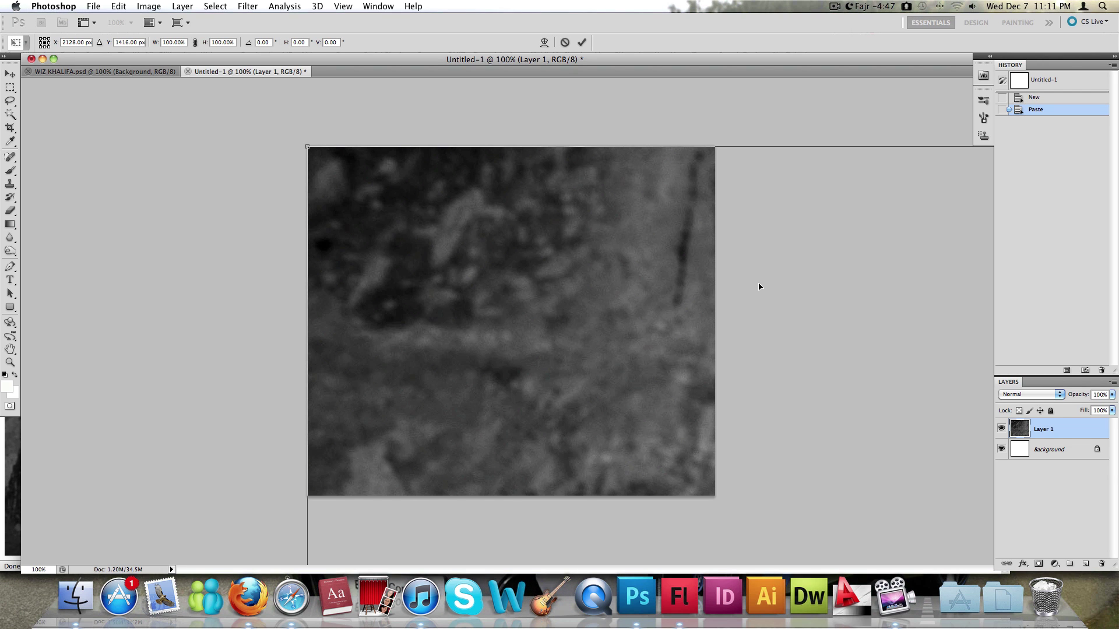
key(ctrl+0)
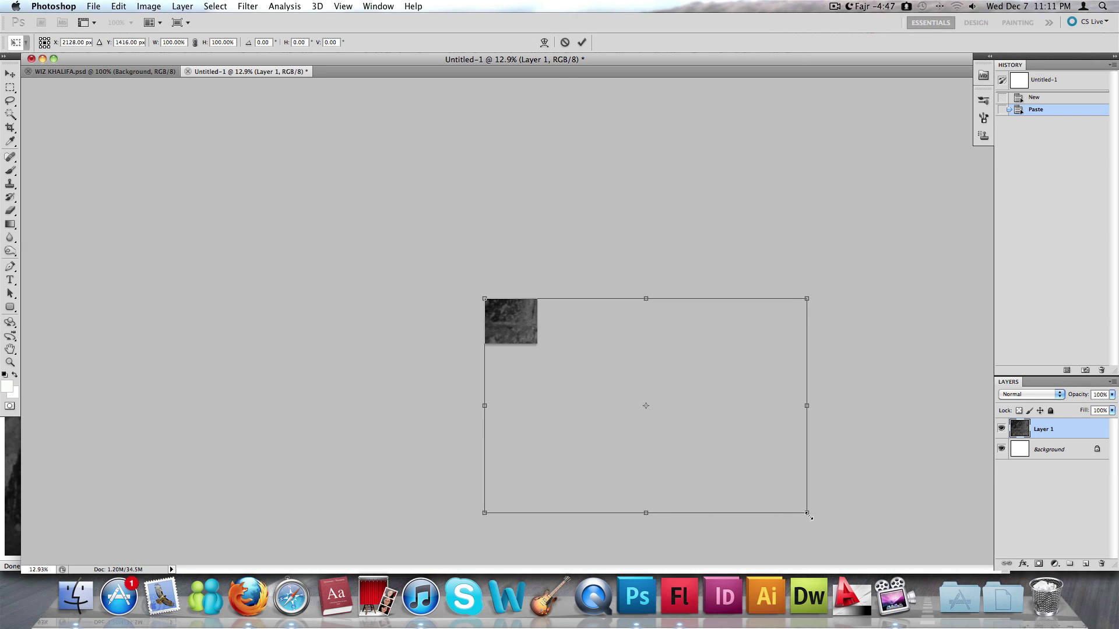
drag(807, 512, 557, 345)
key(m)
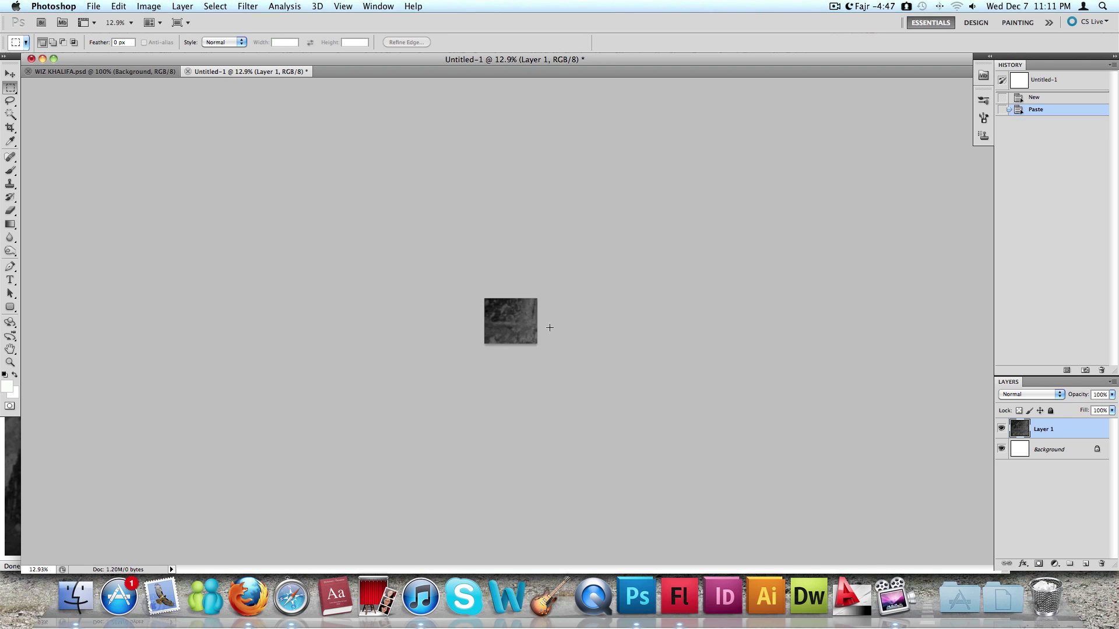
key(super+t)
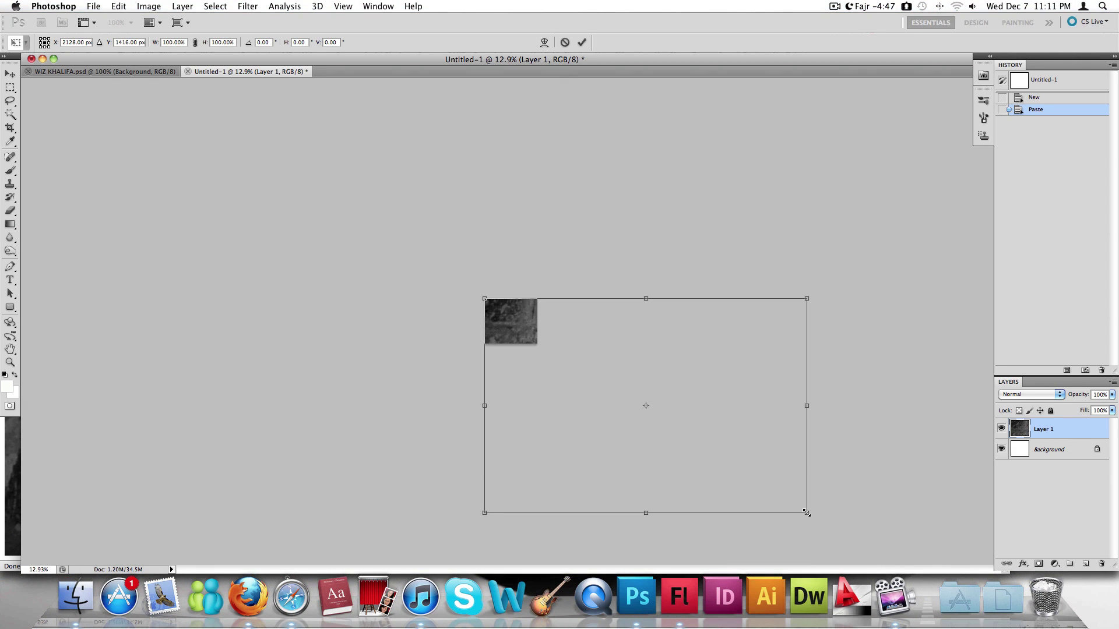
drag(804, 511, 547, 336)
scroll(553, 333, up, 3)
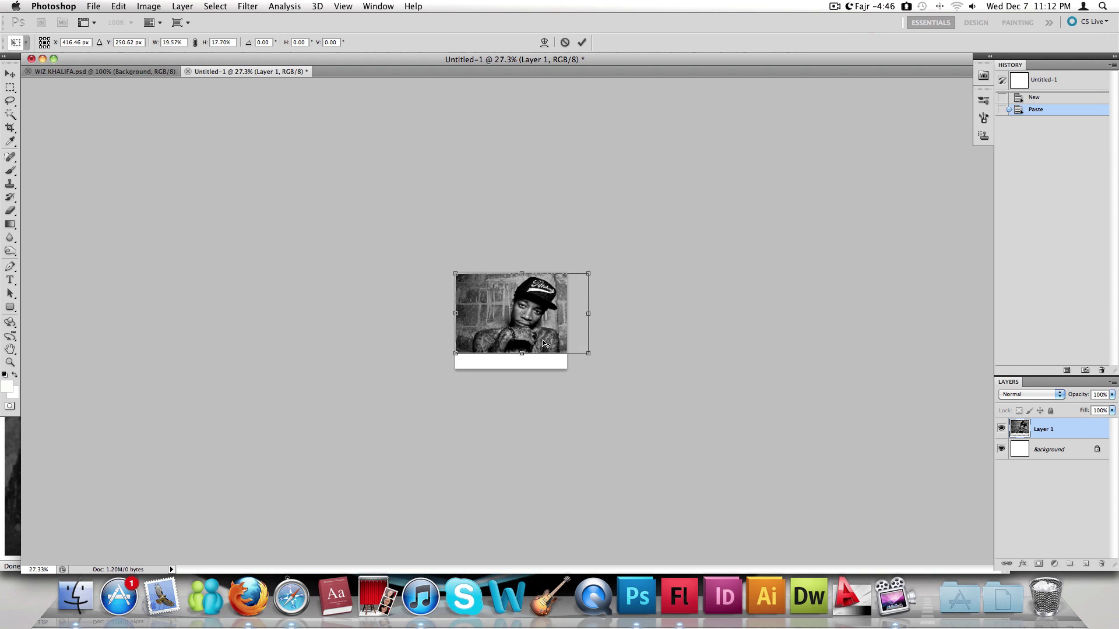
scroll(543, 343, up, 4)
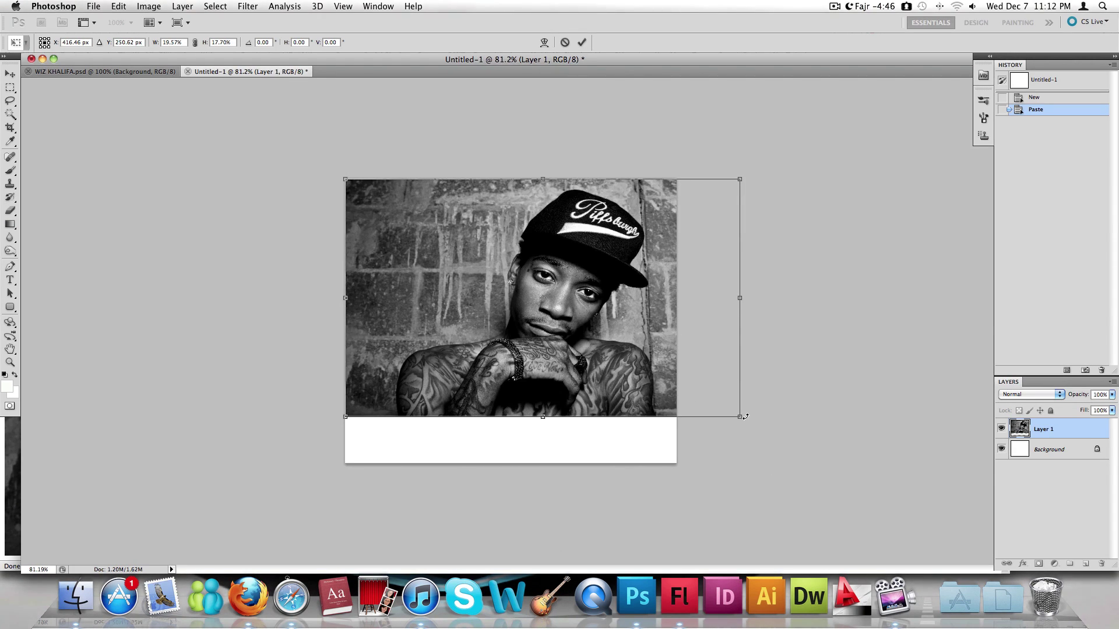
drag(744, 417, 657, 425)
key(ctrl+z)
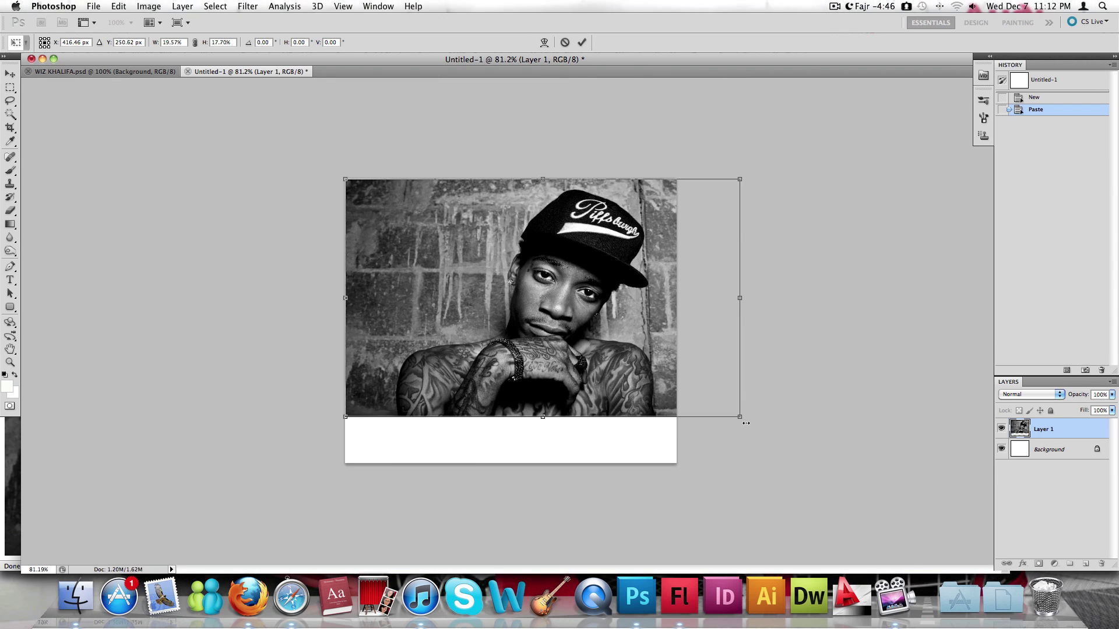
key(Escape)
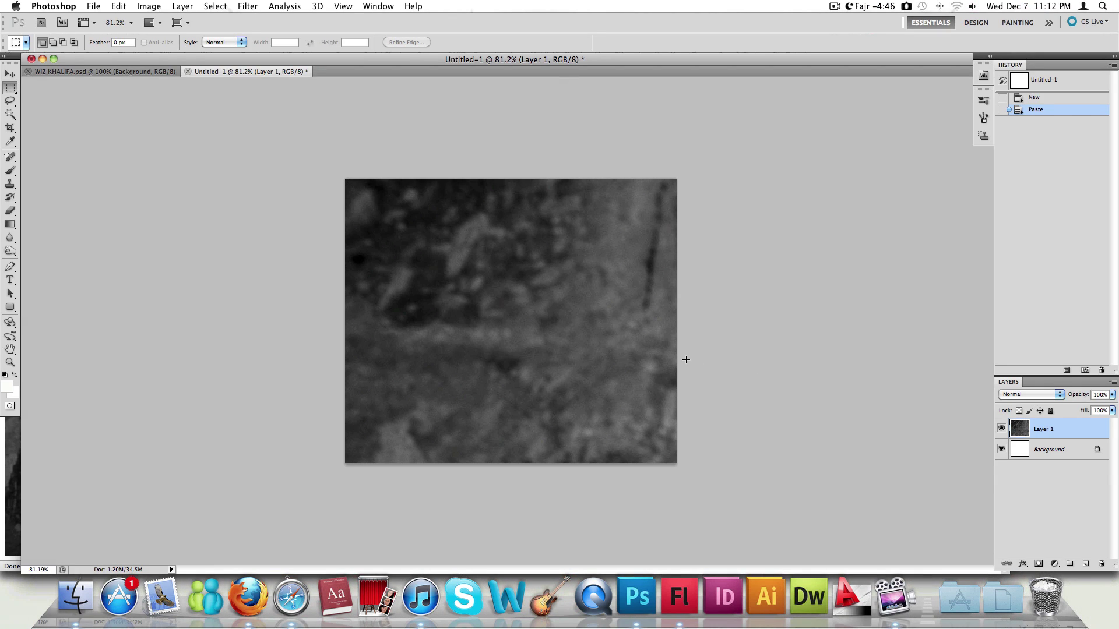
Free-transform the pasted photo, scaling it proportionally to about 22% from its upper-left corner so it covers the canvas height.
scroll(746, 368, down, 5)
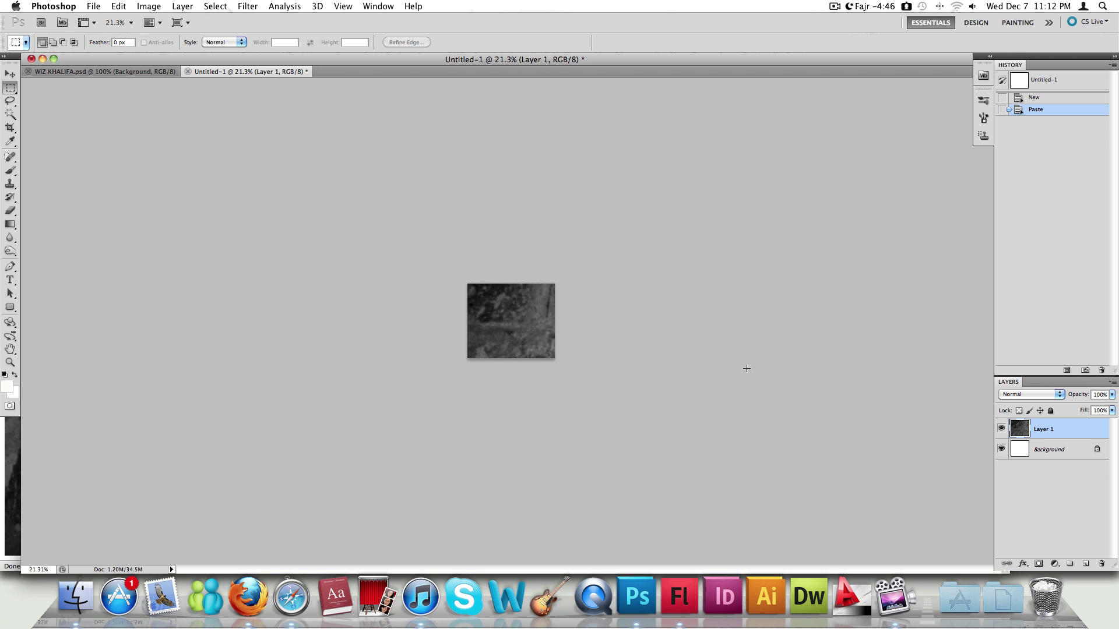
key(ctrl+t)
scroll(746, 372, down, 3)
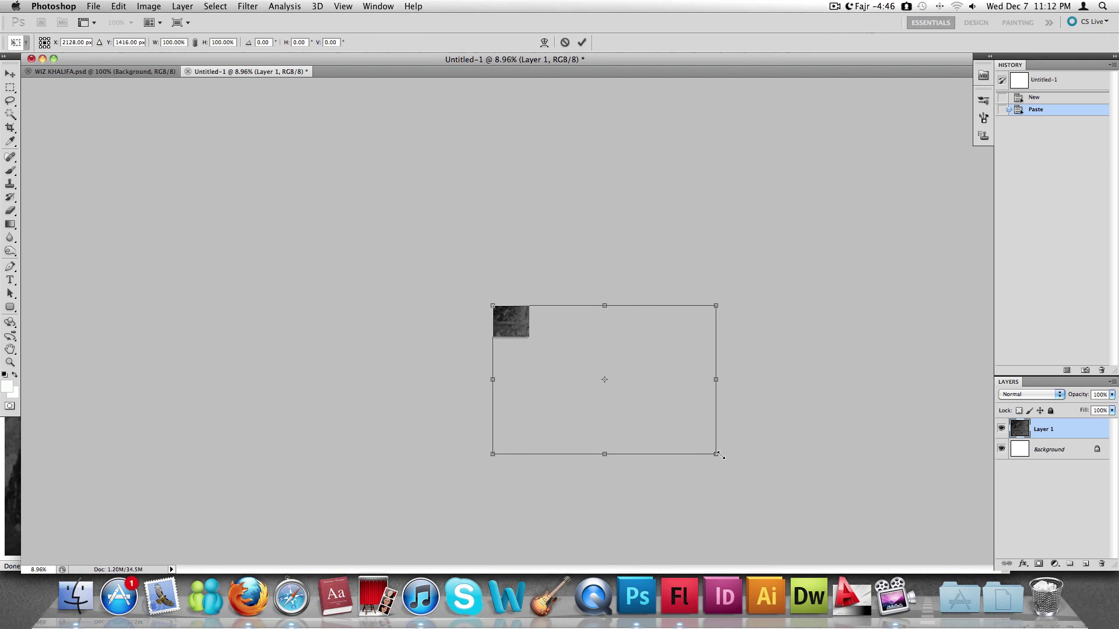
drag(720, 456, 559, 356)
scroll(530, 342, up, 8)
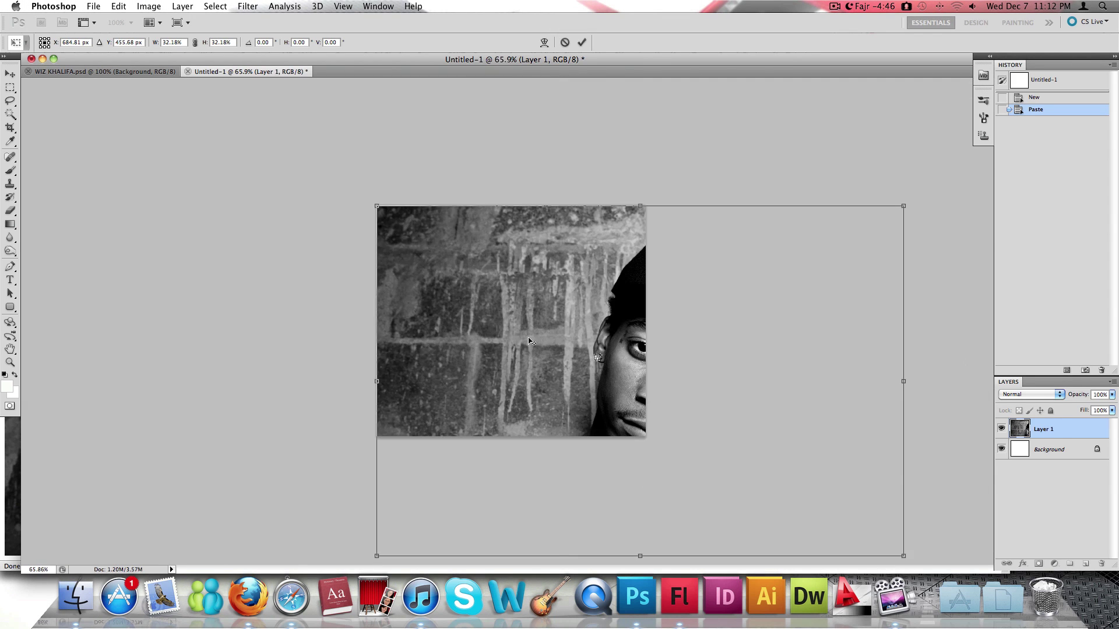
scroll(531, 341, down, 2)
drag(823, 508, 687, 428)
scroll(577, 399, up, 5)
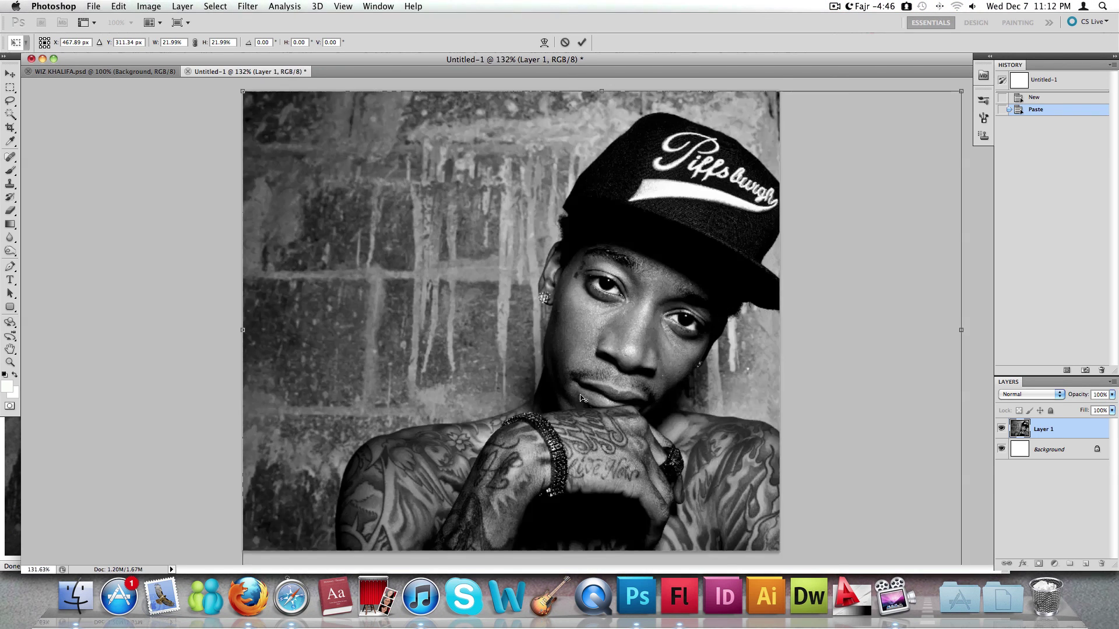
scroll(581, 398, up, 1)
scroll(583, 399, down, 1)
scroll(588, 399, down, 2)
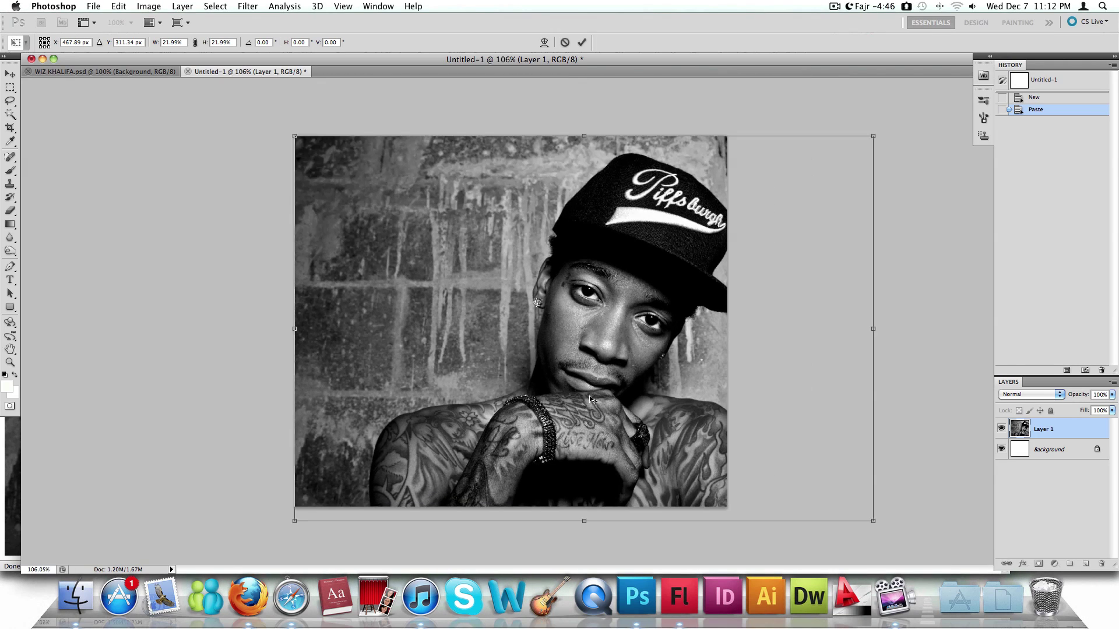
scroll(590, 399, down, 1)
Shift the scaled photo horizontally to the left until the whole cap and both shoulders fit on the canvas, and apply the transform.
key(shift+Left)
key(shift+Left)
key(shift+Left)
key(shift+Left)
key(shift+Left)
key(shift+Left)
key(shift+Left)
key(shift+Left)
key(shift+Left)
key(shift+Left)
key(shift+Left)
key(shift+Left)
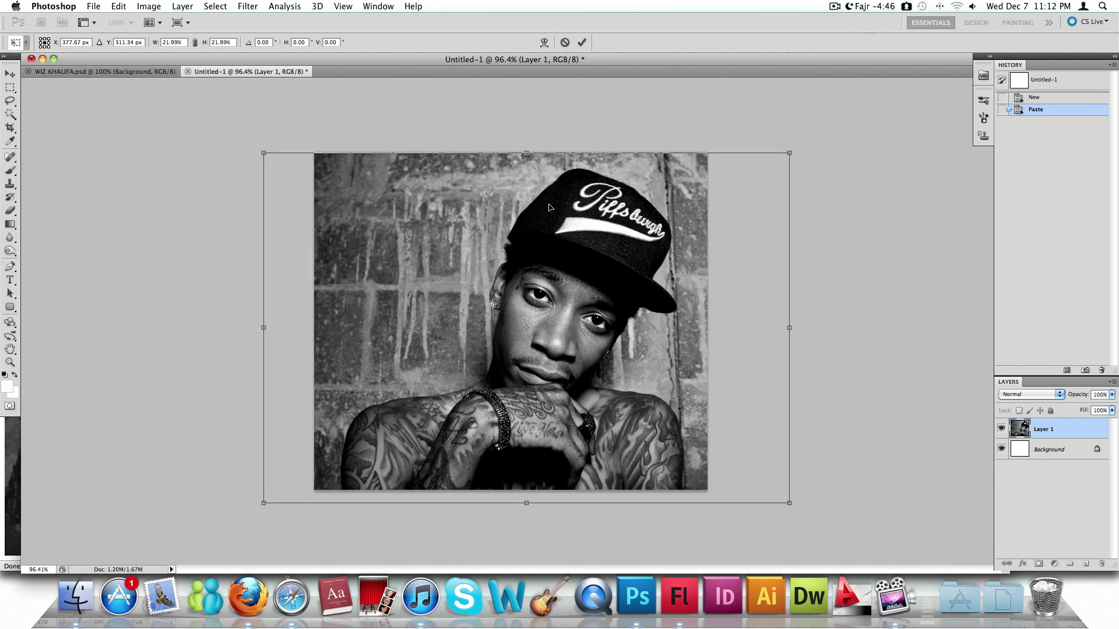
key(shift+Left)
key(shift+Left)
key(shift+Left)
key(Left)
key(Left)
key(Left)
key(Left)
key(Left)
key(Left)
key(Left)
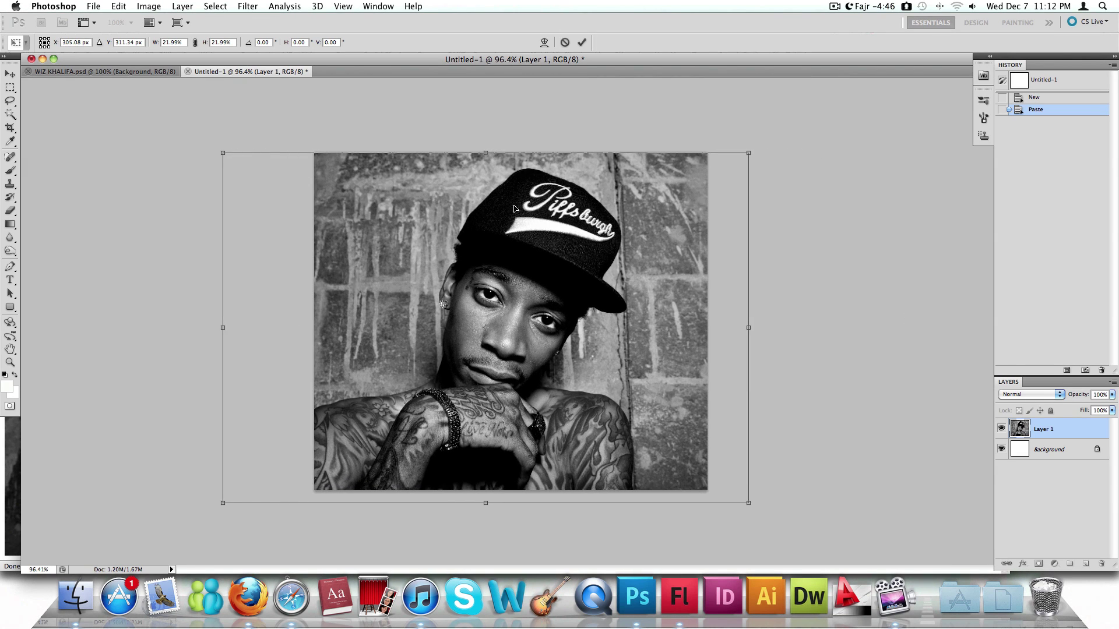
drag(524, 208, 552, 208)
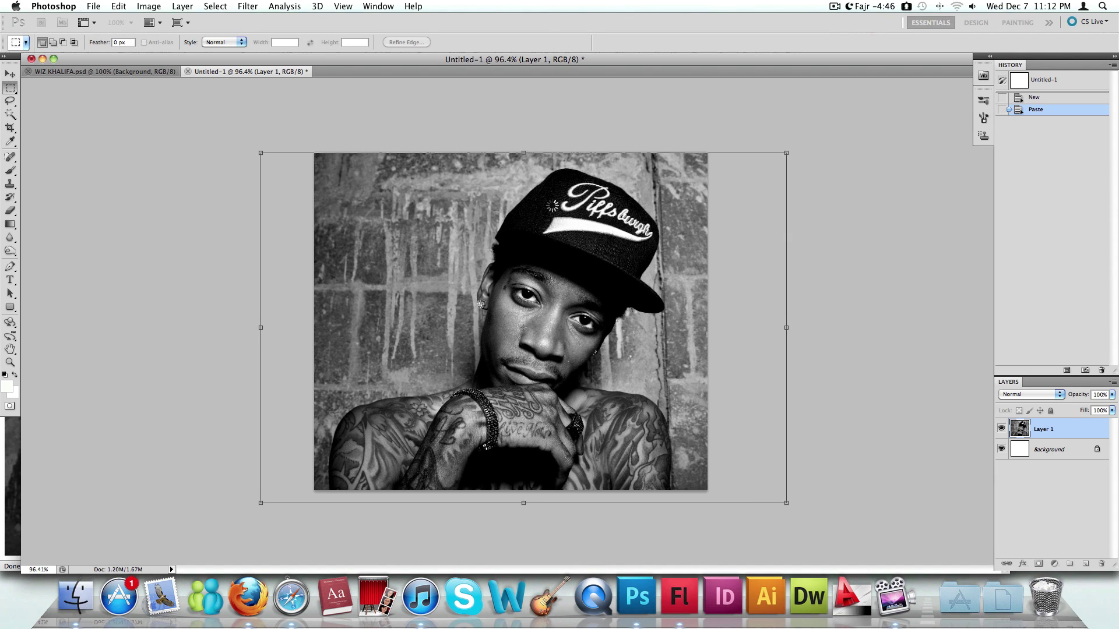
key(Return)
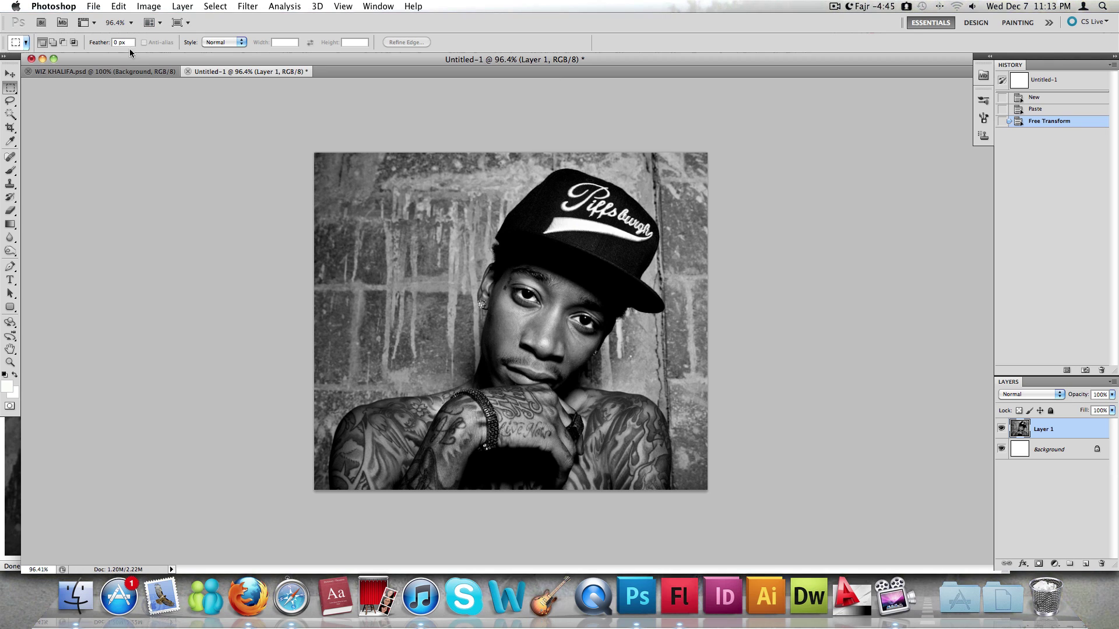
Check the finished WIZ KHALIFA.psd cover, return to the untitled document and add a new empty layer above the photo.
click(126, 73)
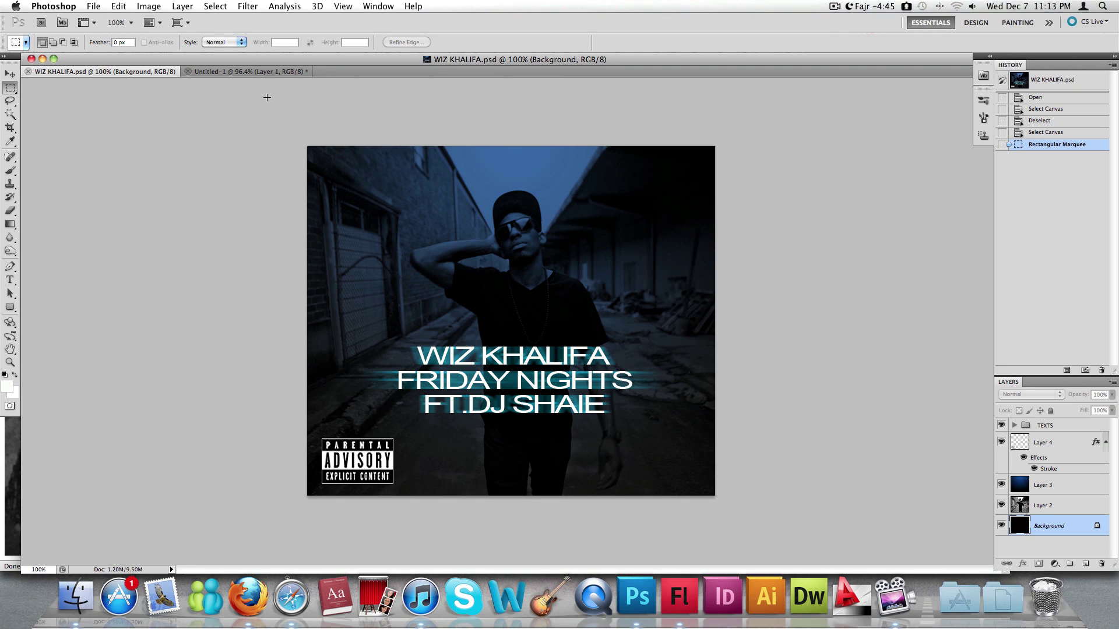
click(236, 73)
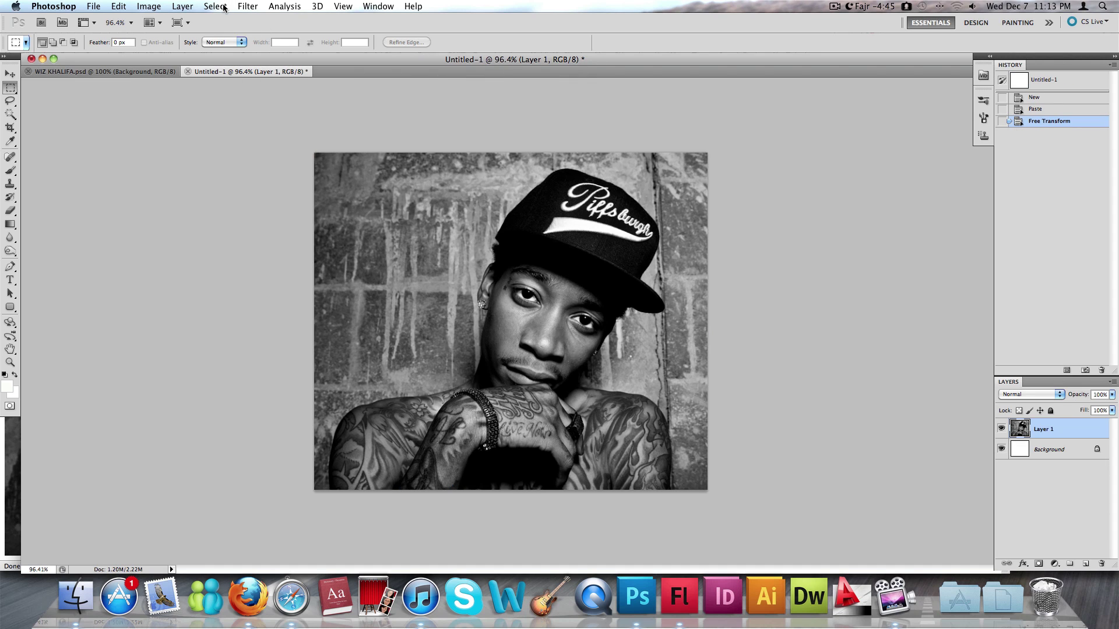
click(184, 7)
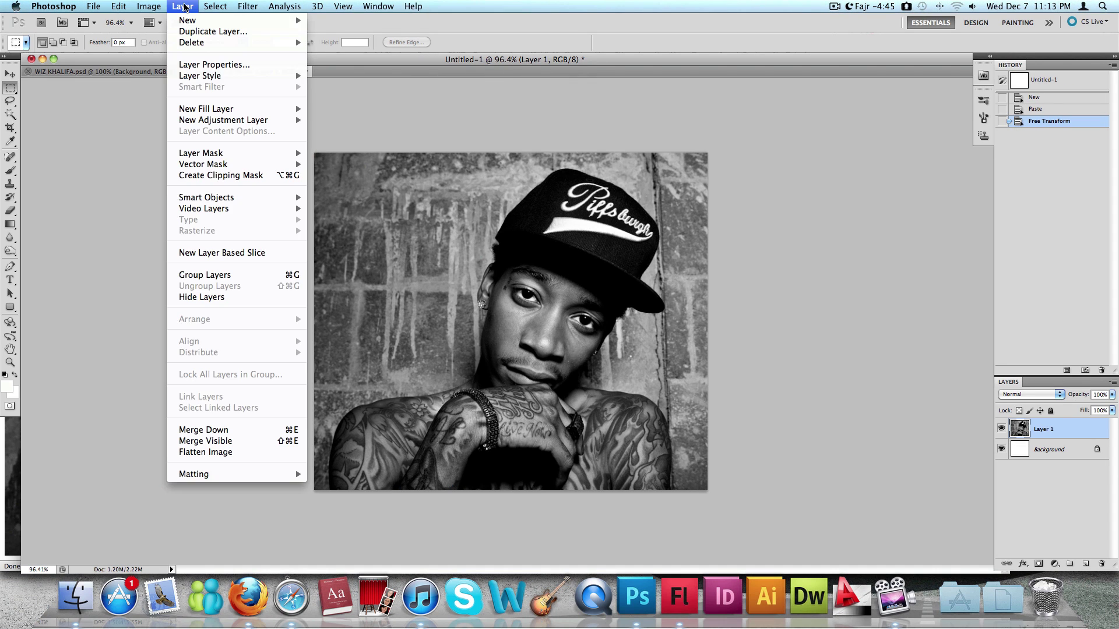
mouse_move(230, 27)
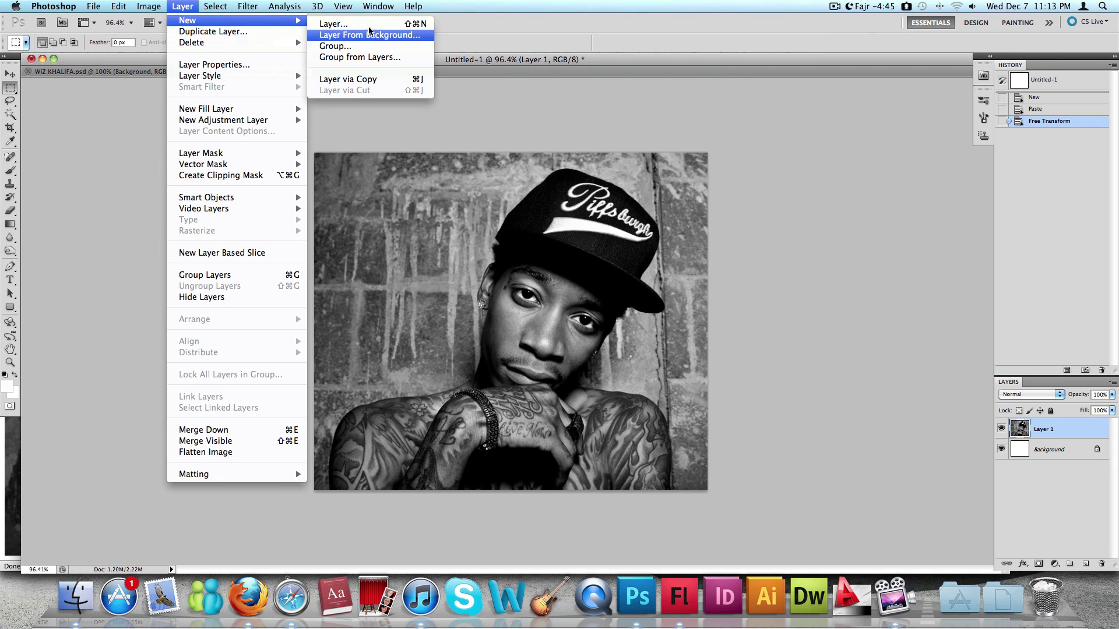
click(334, 24)
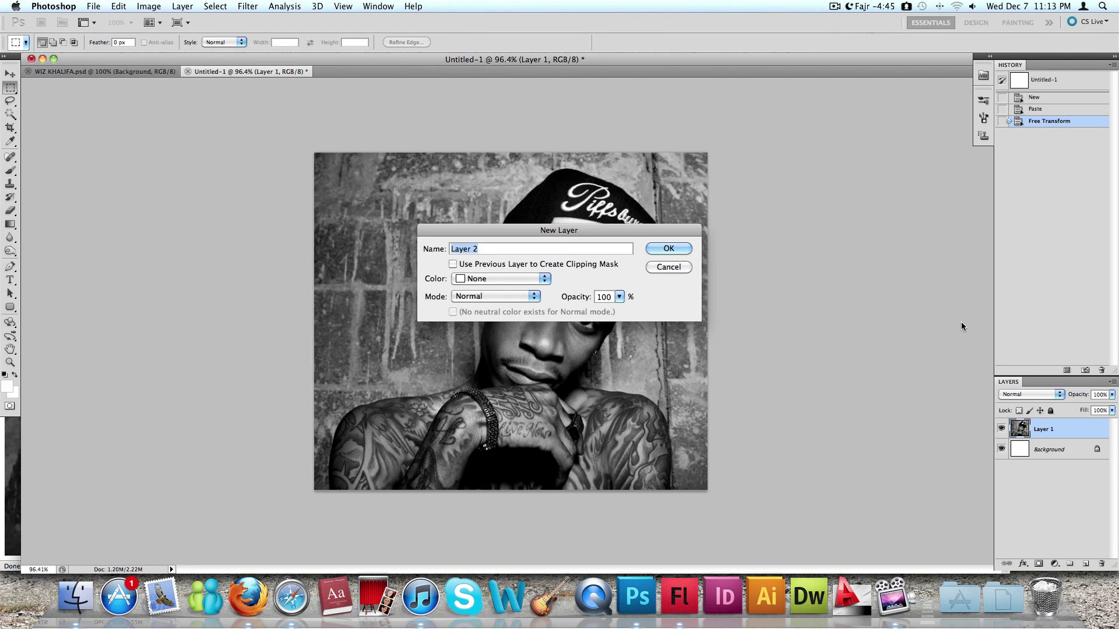
key(Return)
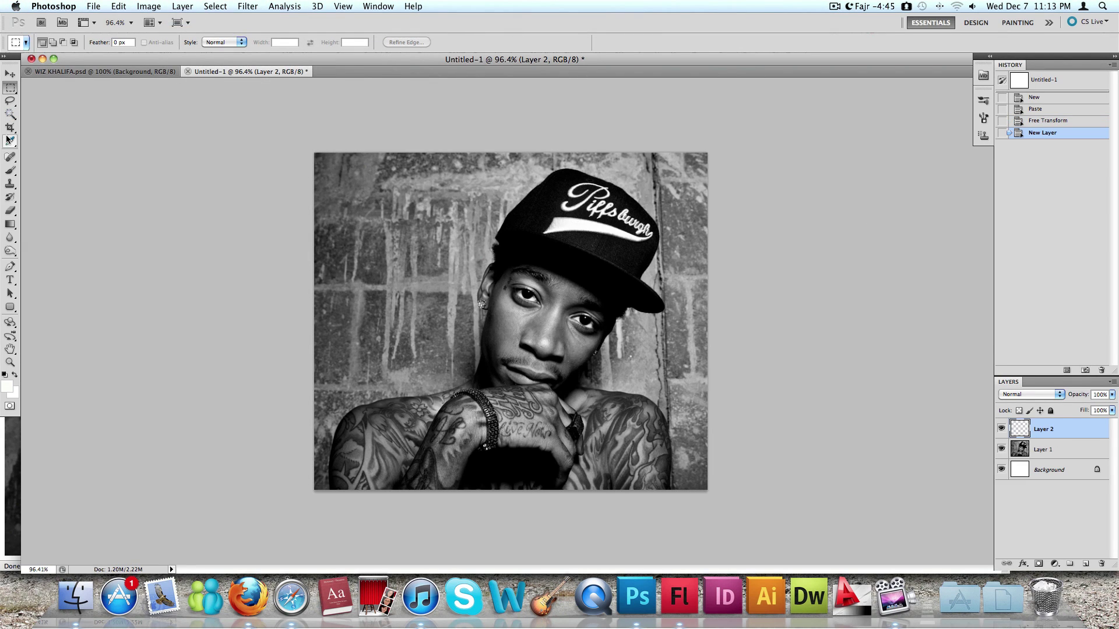
Switch from the Paint Bucket to the Gradient tool and set it to the linear gradient style.
click(10, 227)
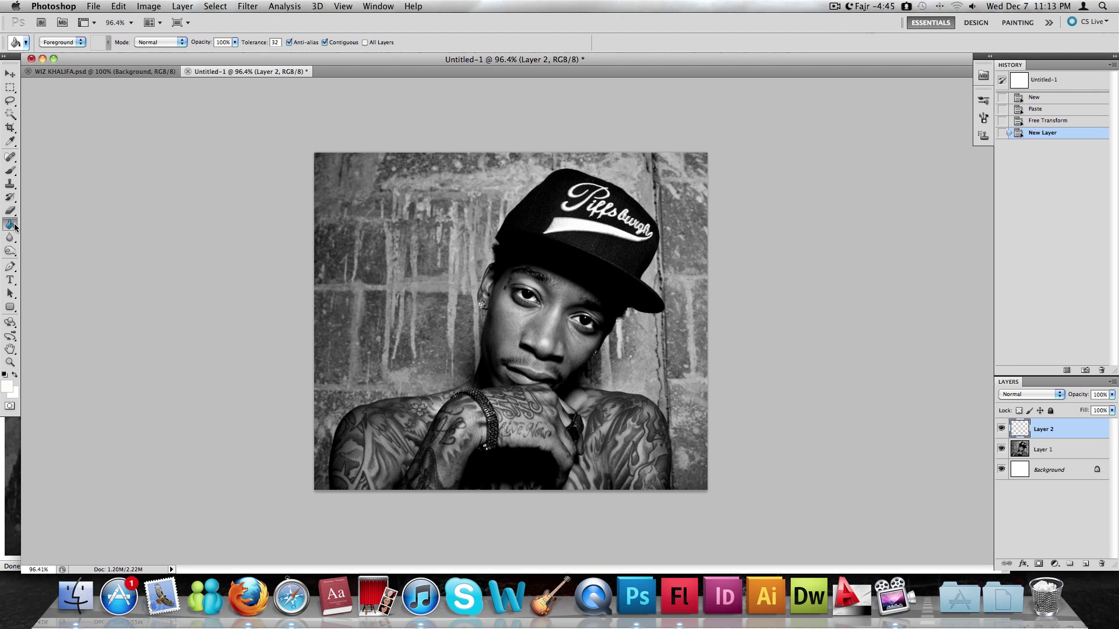
click(16, 227)
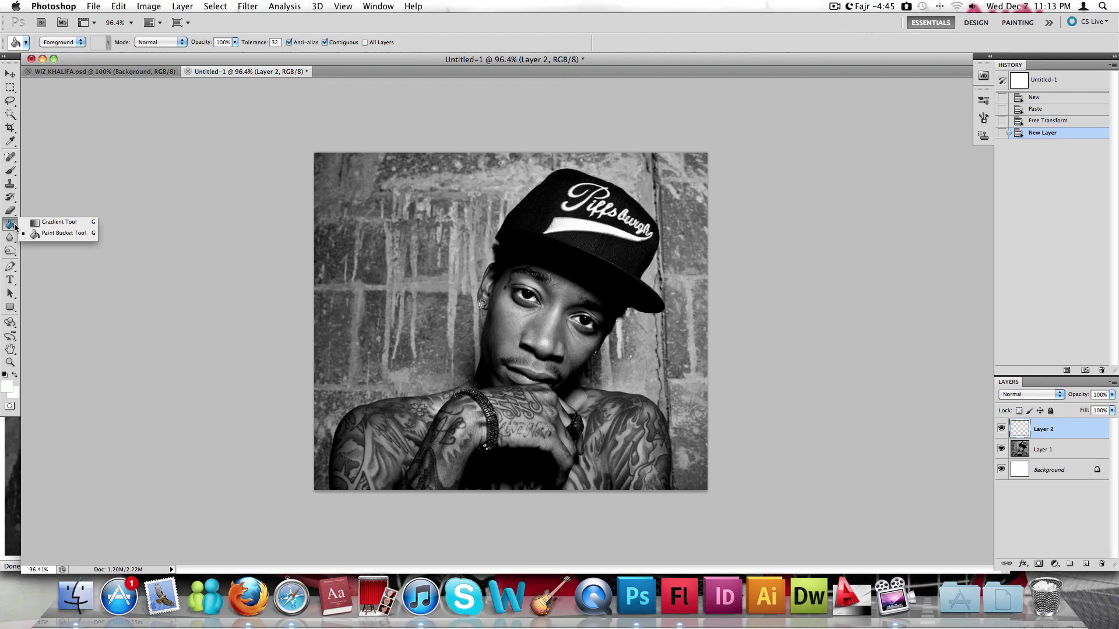
click(55, 226)
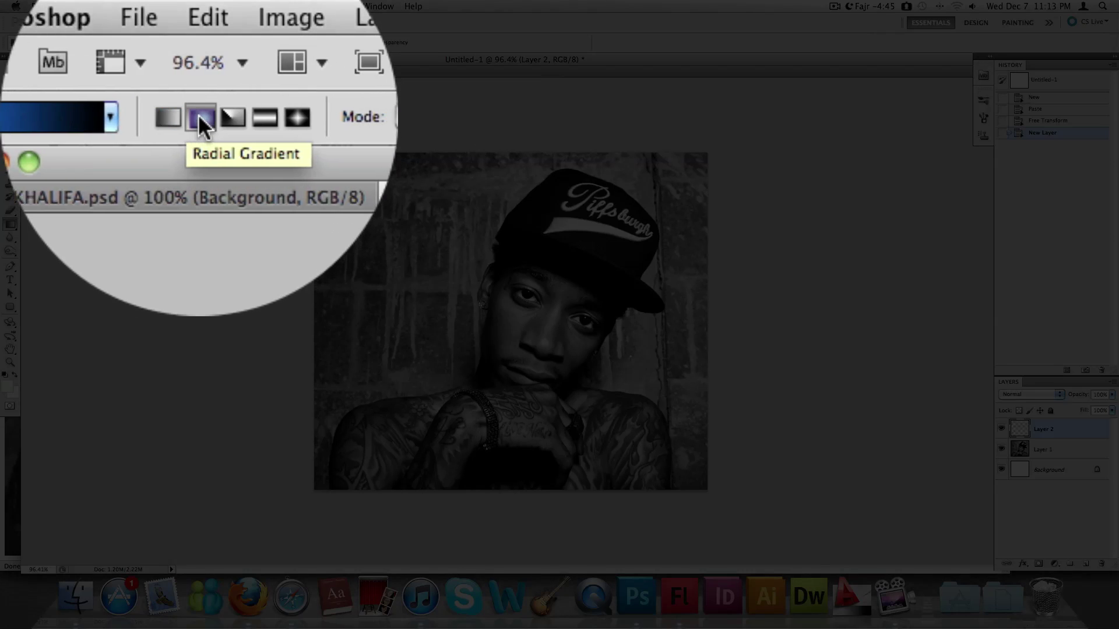
click(199, 117)
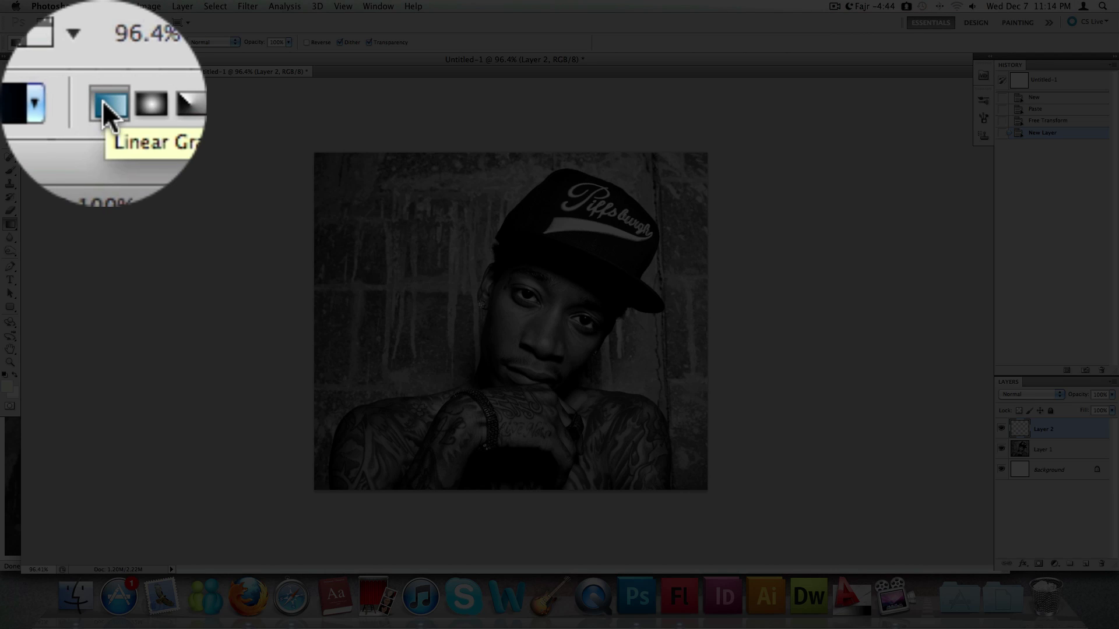
Add a color stop at 52% in the blue-to-black gradient and color it red, #e44242.
click(46, 42)
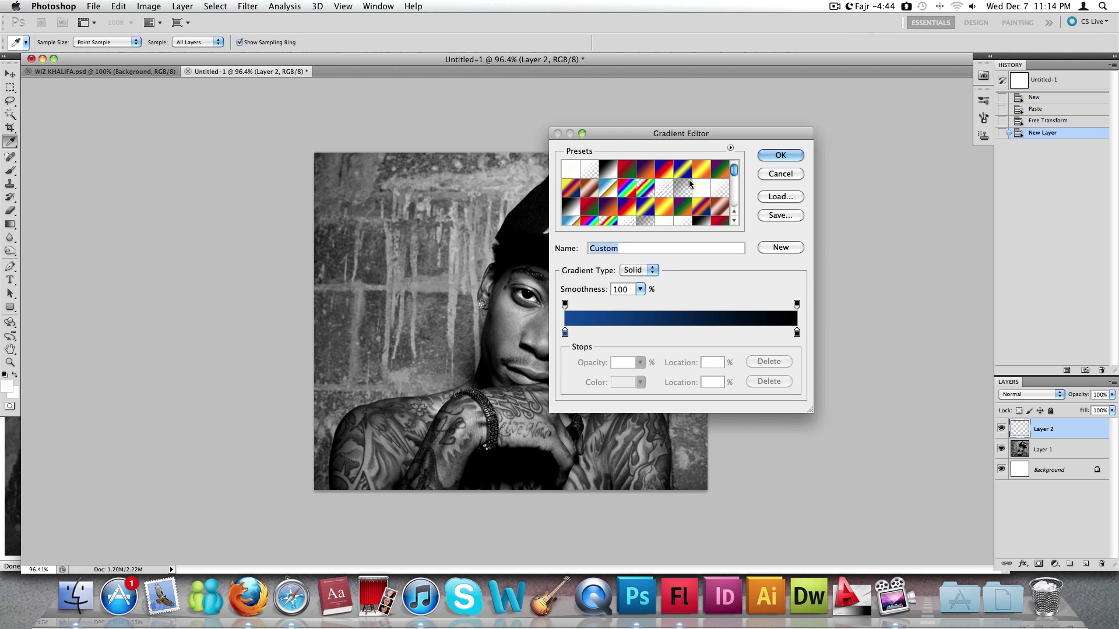
drag(735, 132, 555, 161)
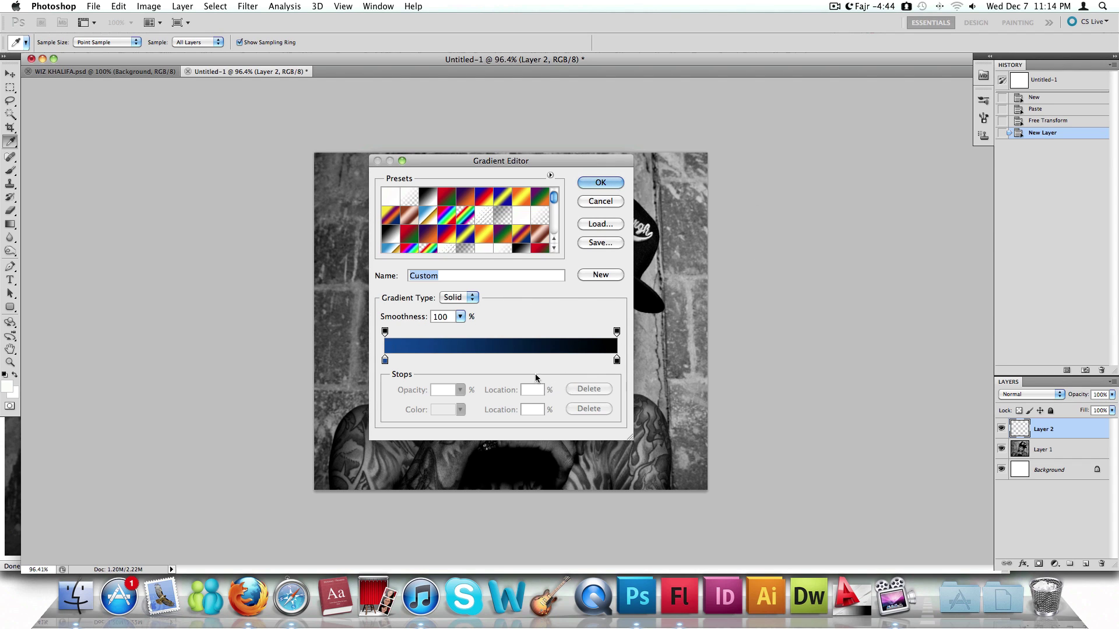
click(504, 361)
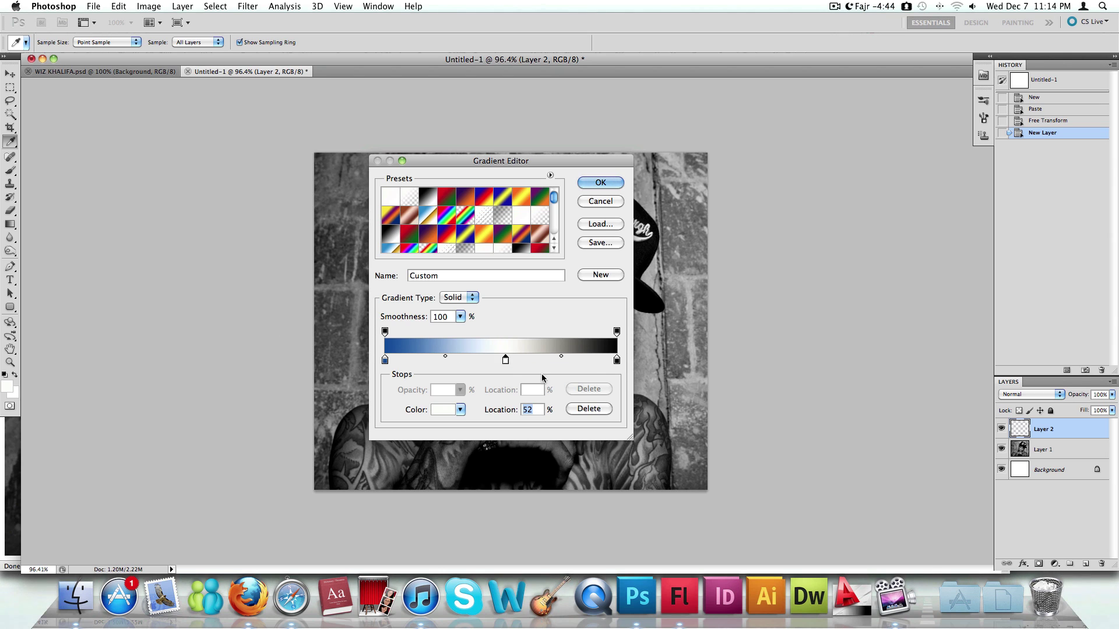
double_click(503, 362)
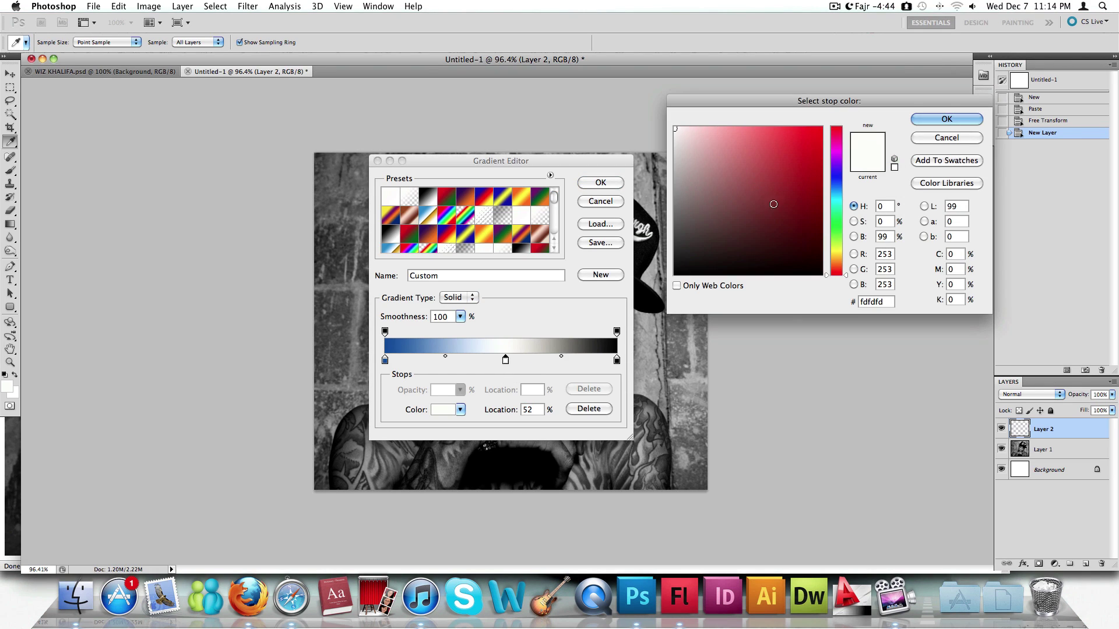
drag(774, 204, 779, 142)
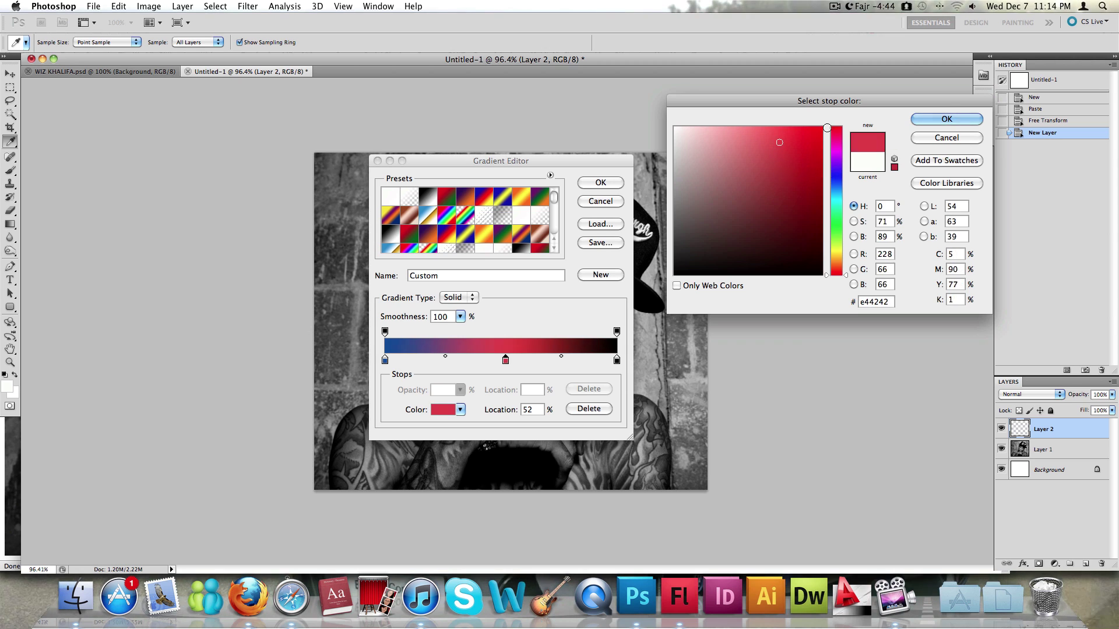
click(934, 120)
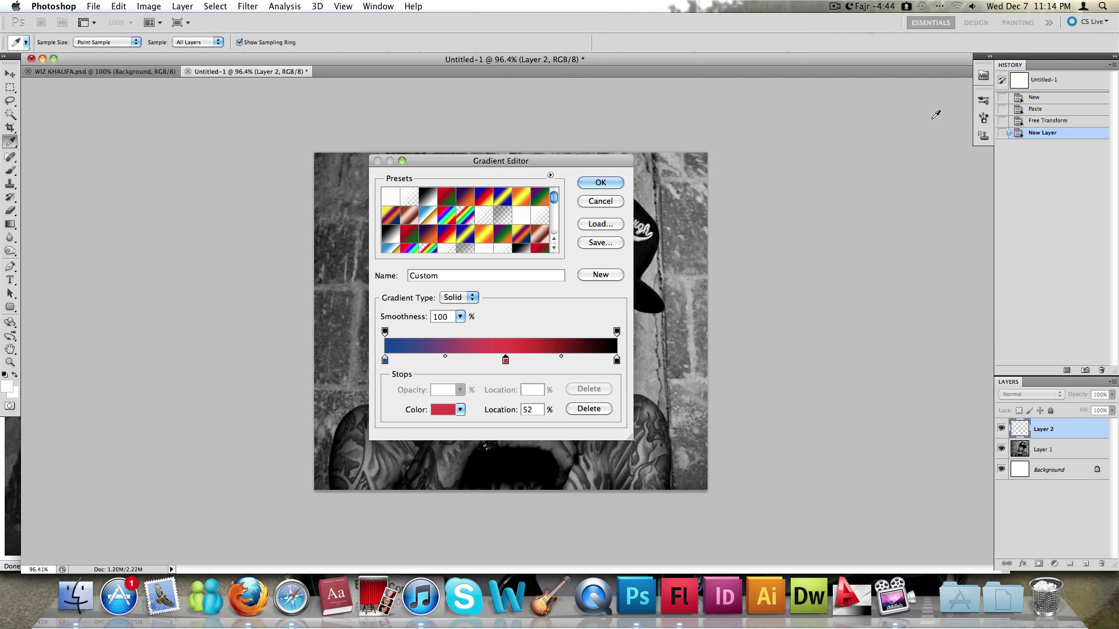
Delete the red middle color stop and accept the blue-to-black gradient.
click(505, 361)
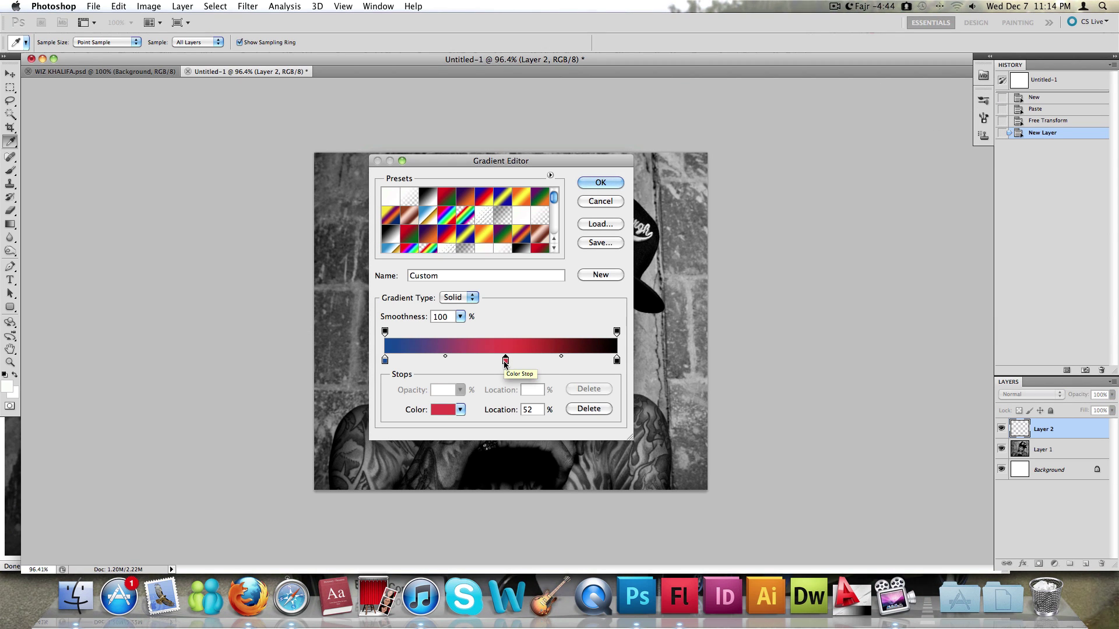
click(590, 410)
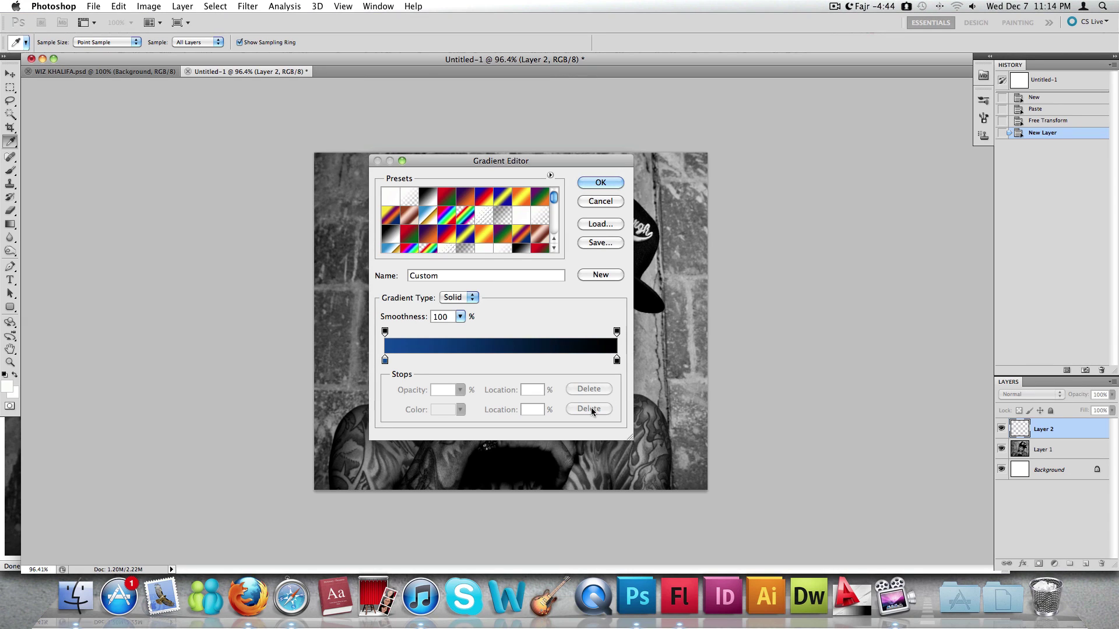
click(602, 183)
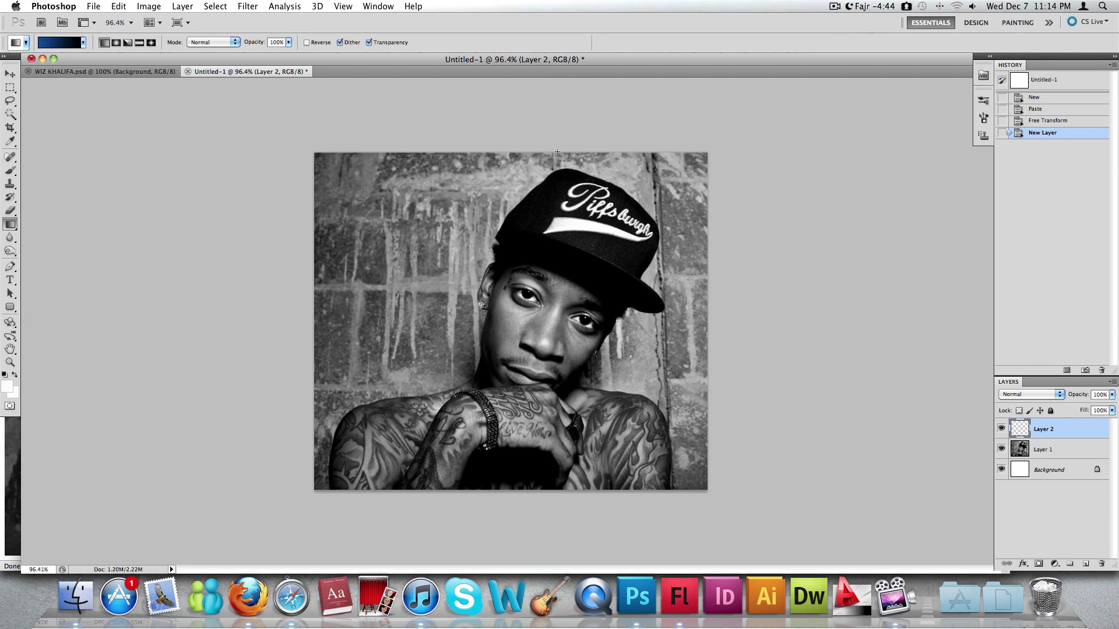
Try a linear blue-to-black gradient from the top edge down to near the bottom of the empty layer, and undo it.
click(522, 153)
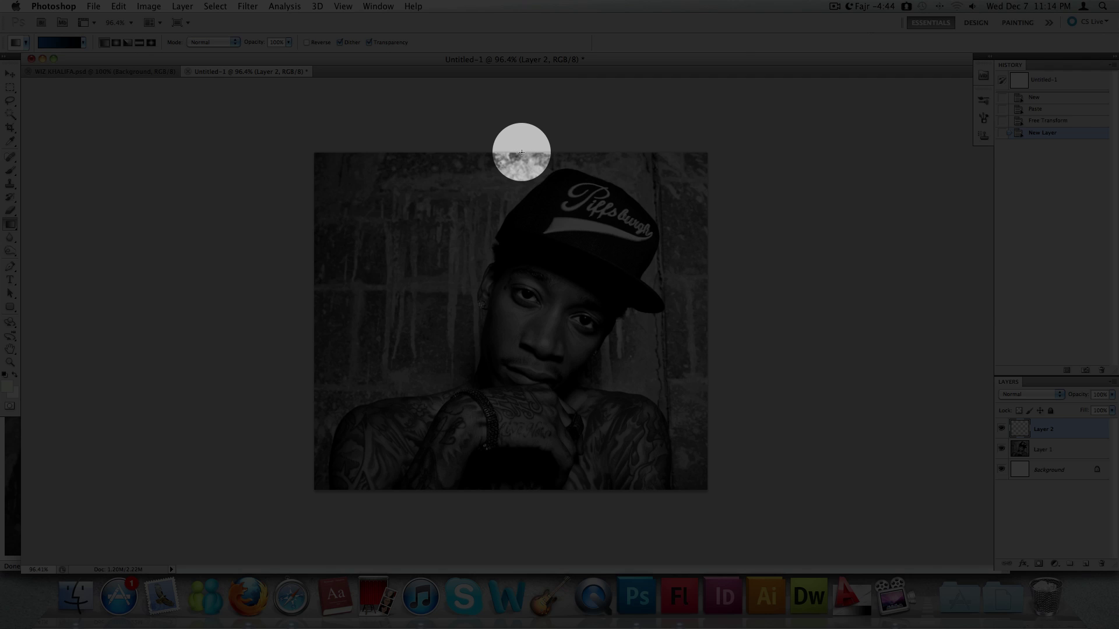
drag(522, 153, 520, 422)
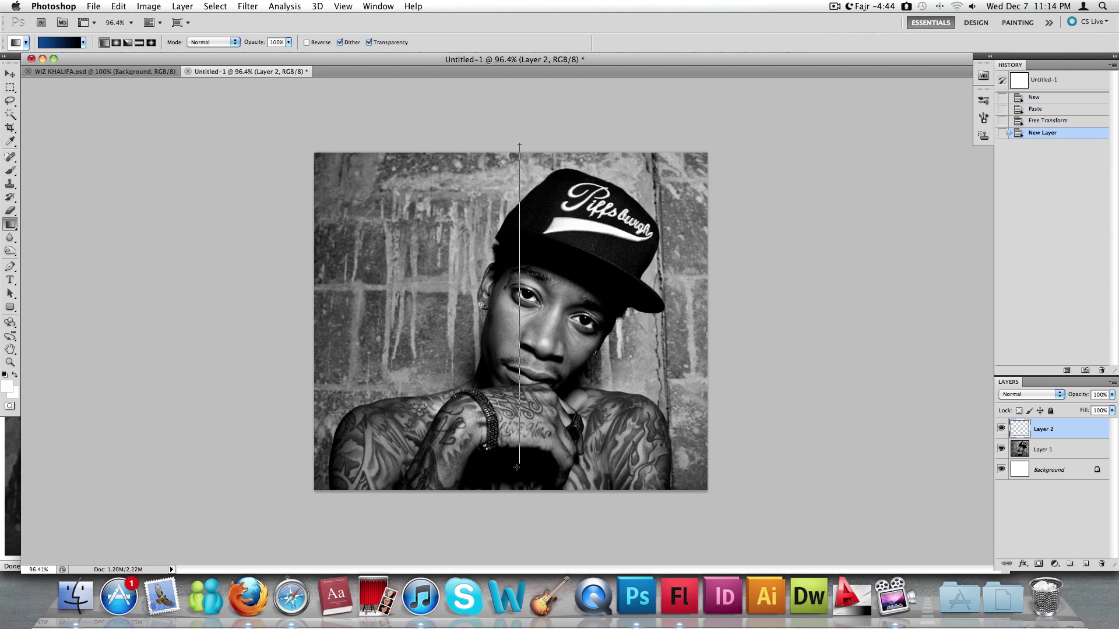
drag(517, 468, 517, 469)
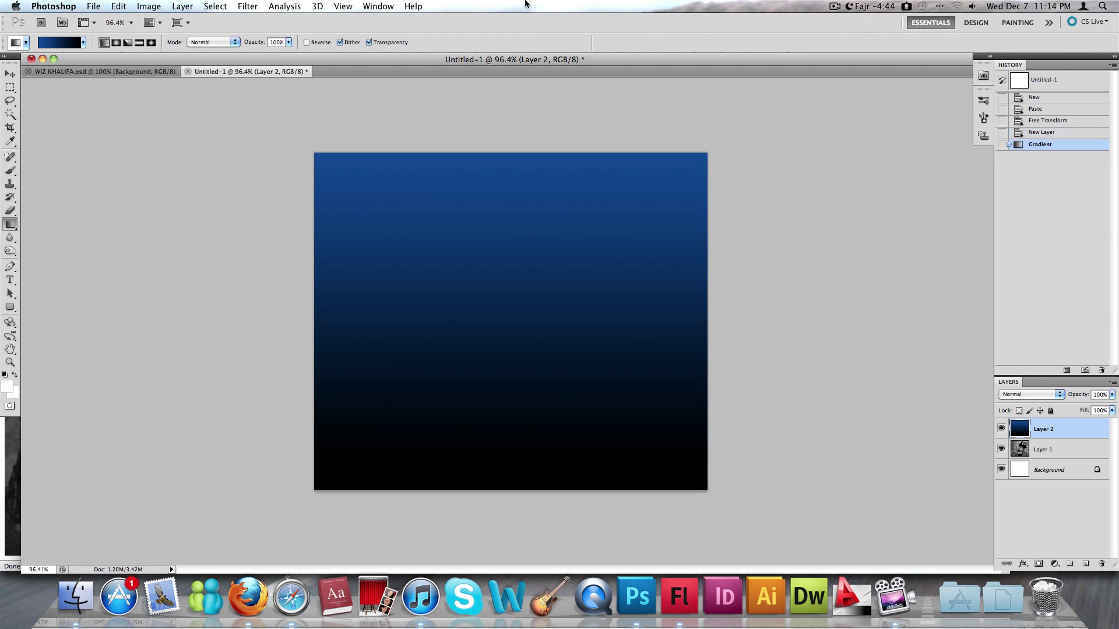
key(super+z)
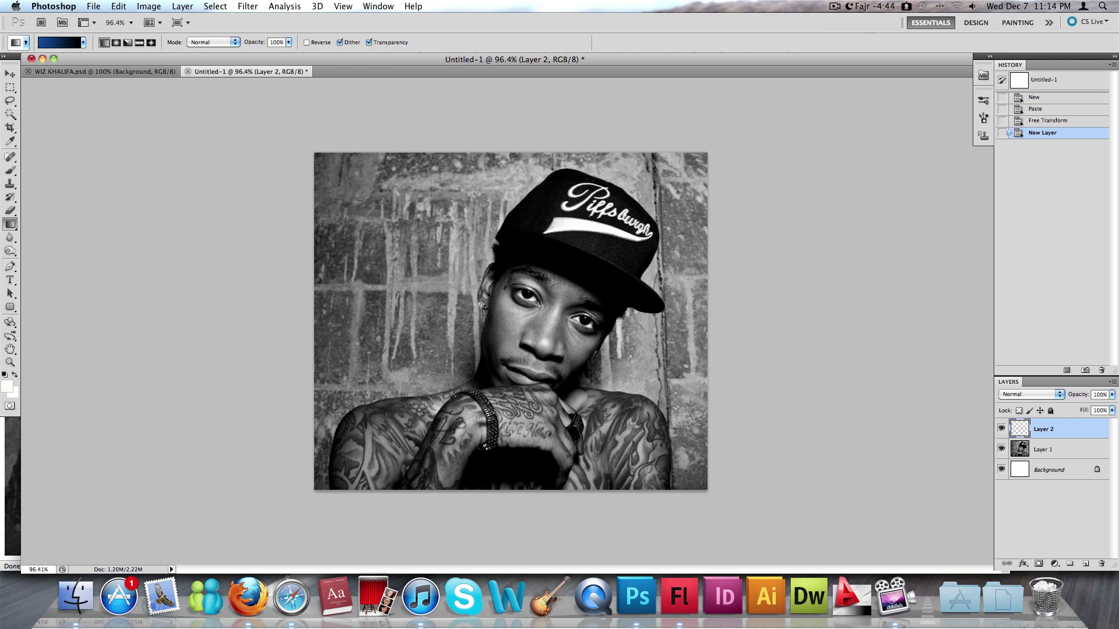
key(super+z)
key(super+z)
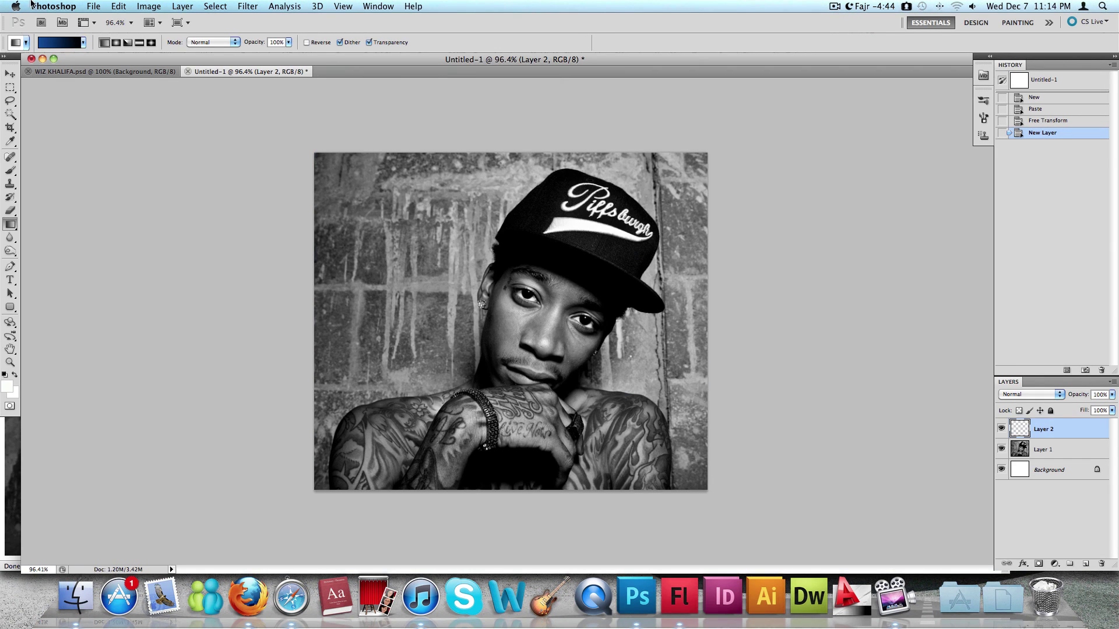
Fill the empty layer with a radial blue-to-black gradient starting at the canvas's top centre and ending just below its bottom edge.
click(116, 43)
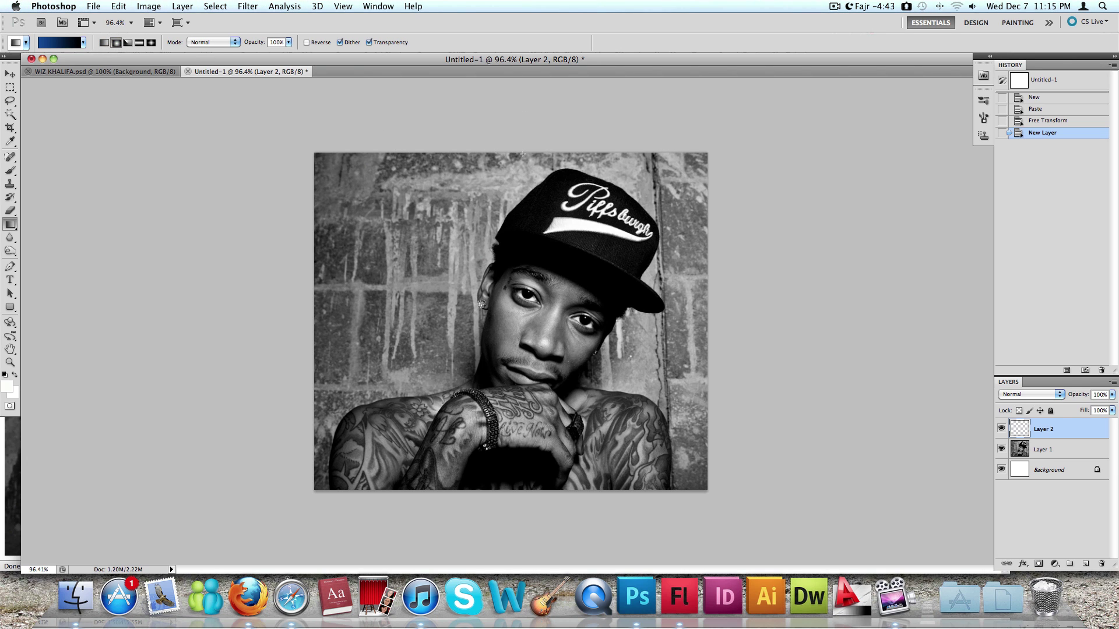
drag(511, 417, 510, 418)
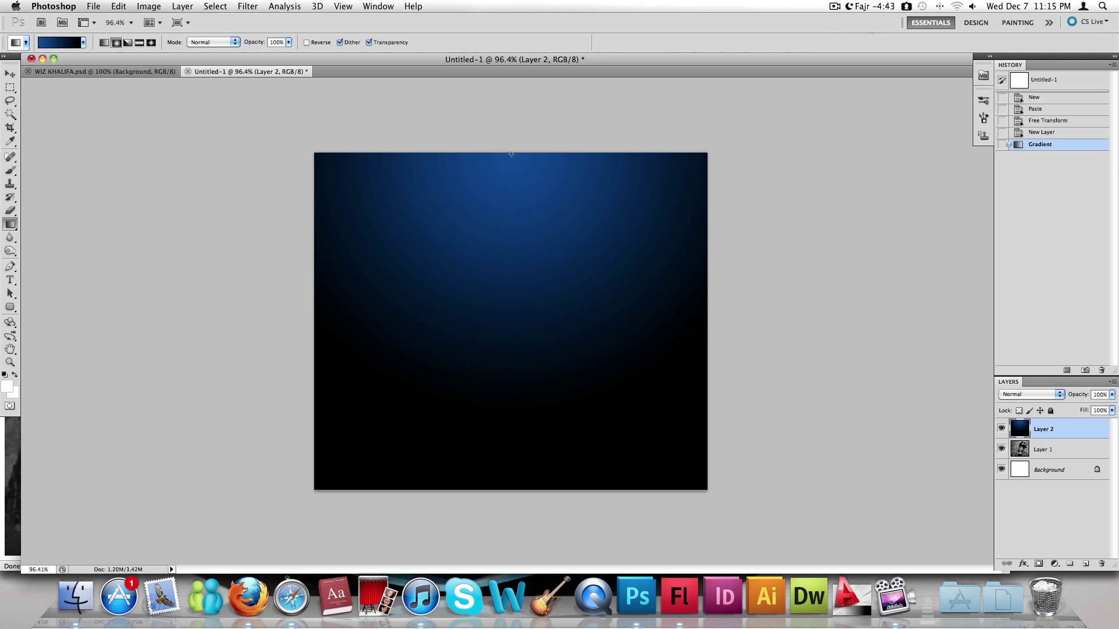
drag(512, 153, 505, 449)
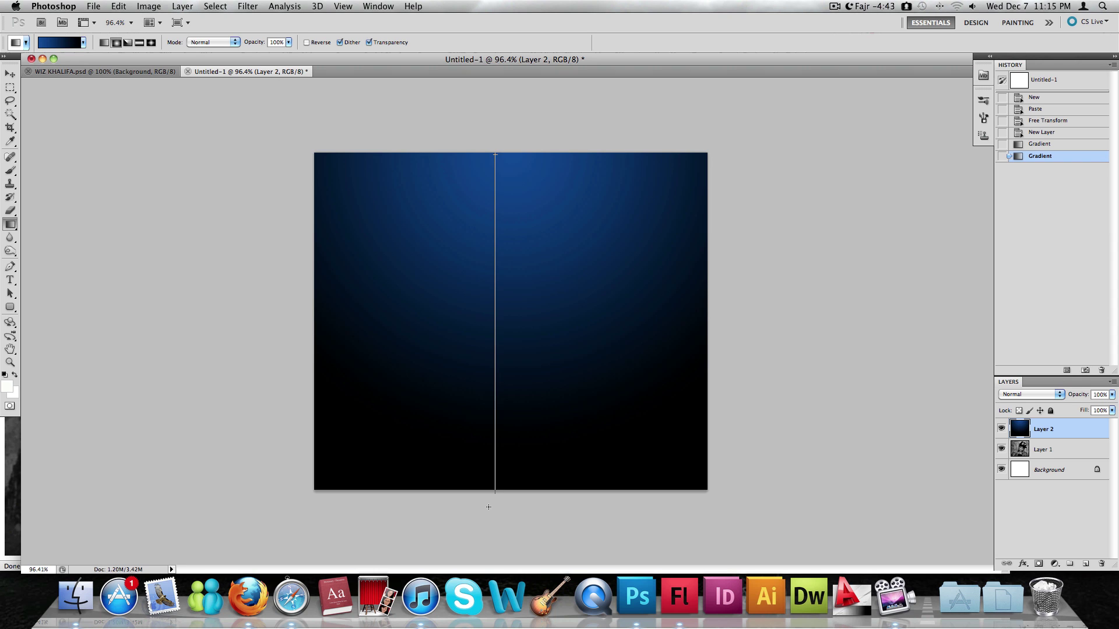
drag(487, 528, 488, 527)
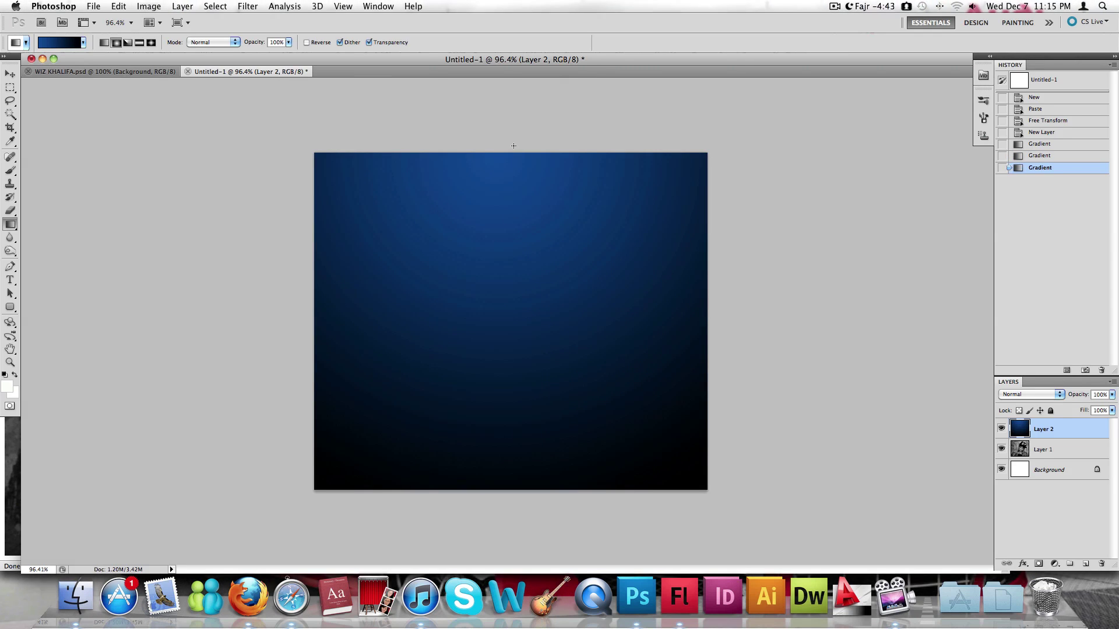
drag(513, 145, 499, 522)
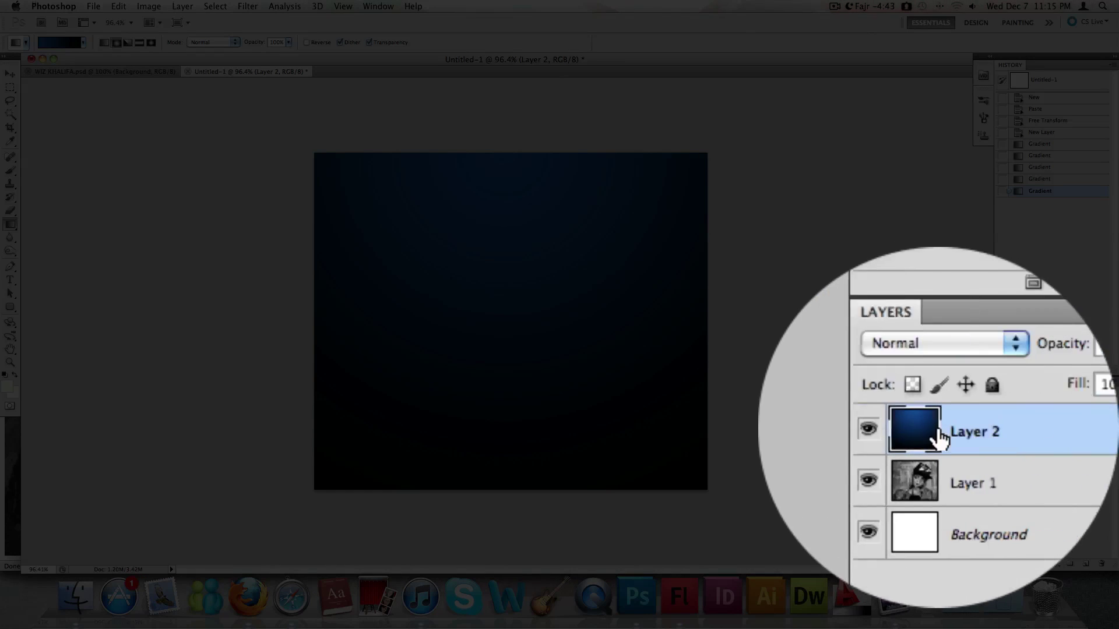
Open the blending options for the gradient layer and reposition the dialog over the canvas.
right_click(1022, 426)
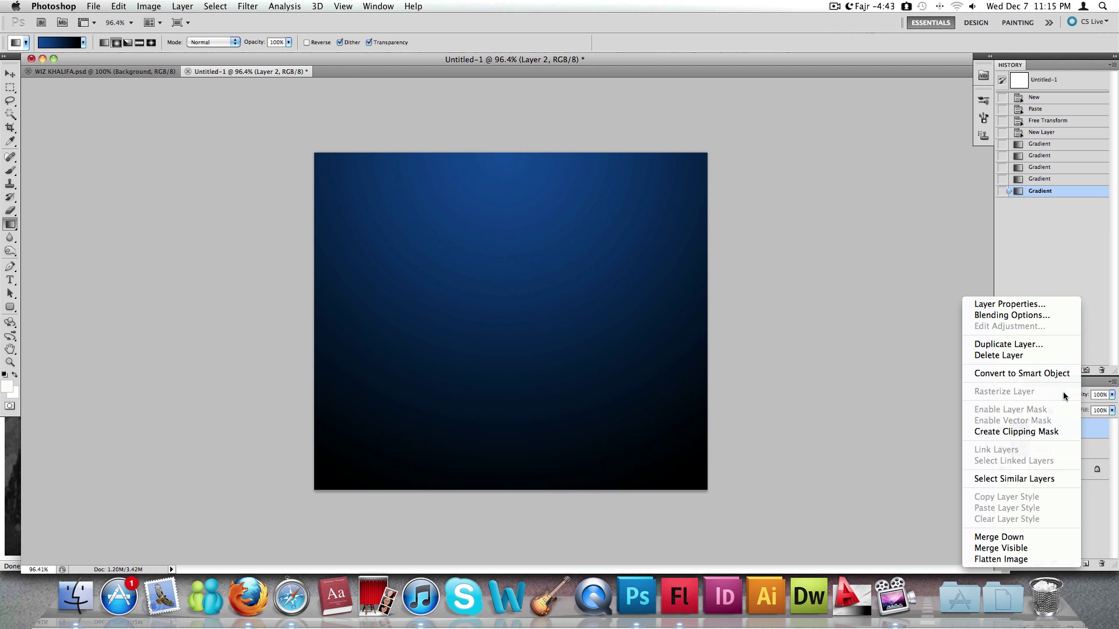
click(1017, 316)
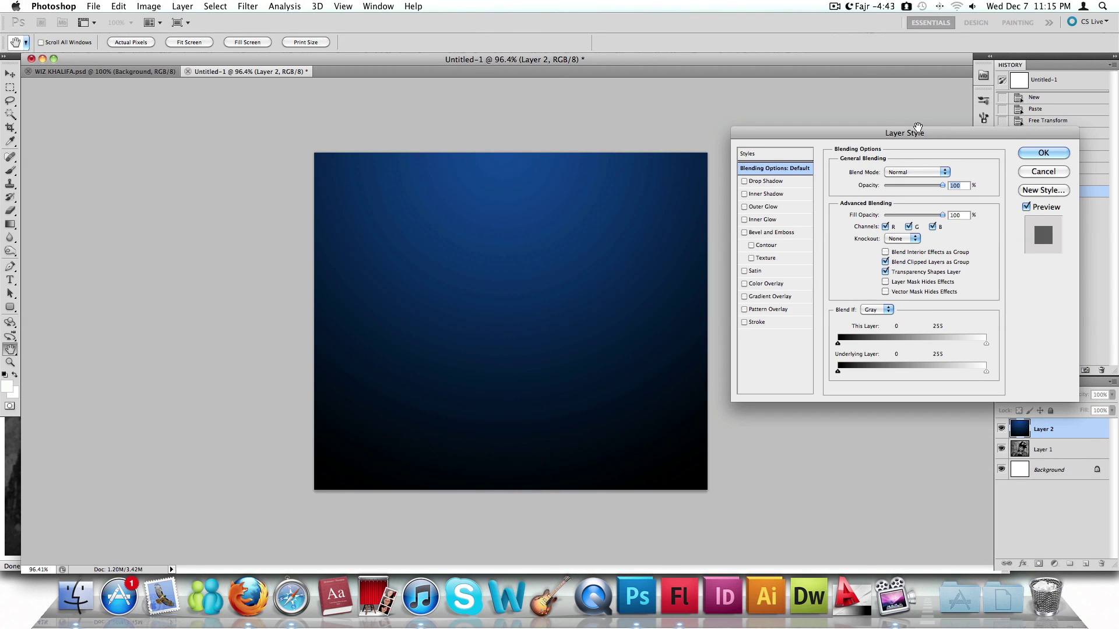
drag(913, 136, 523, 179)
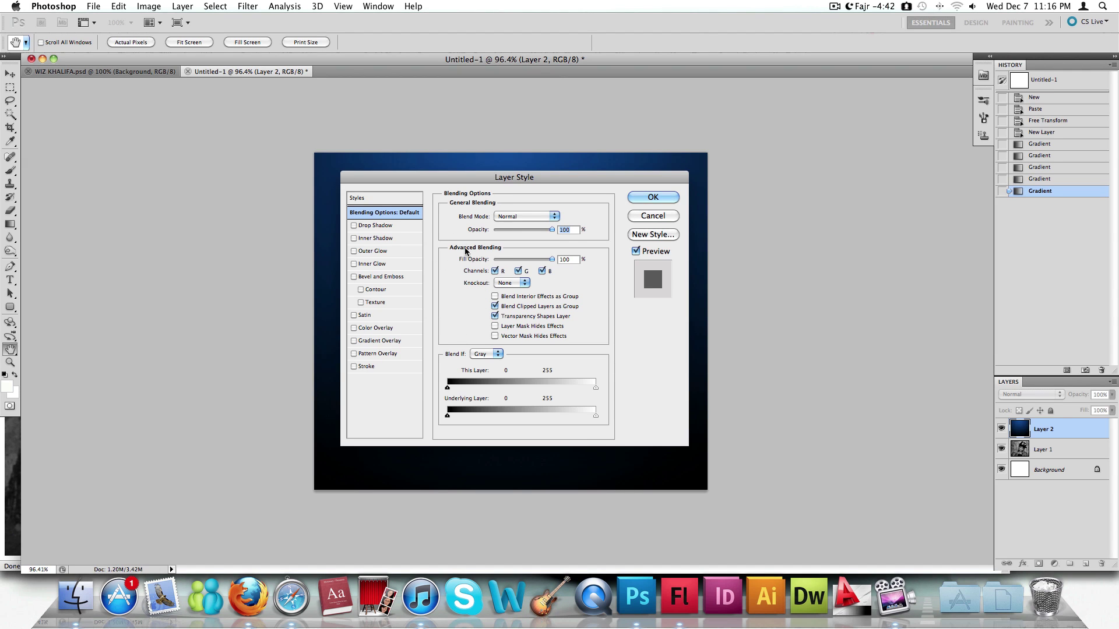
drag(503, 179, 884, 182)
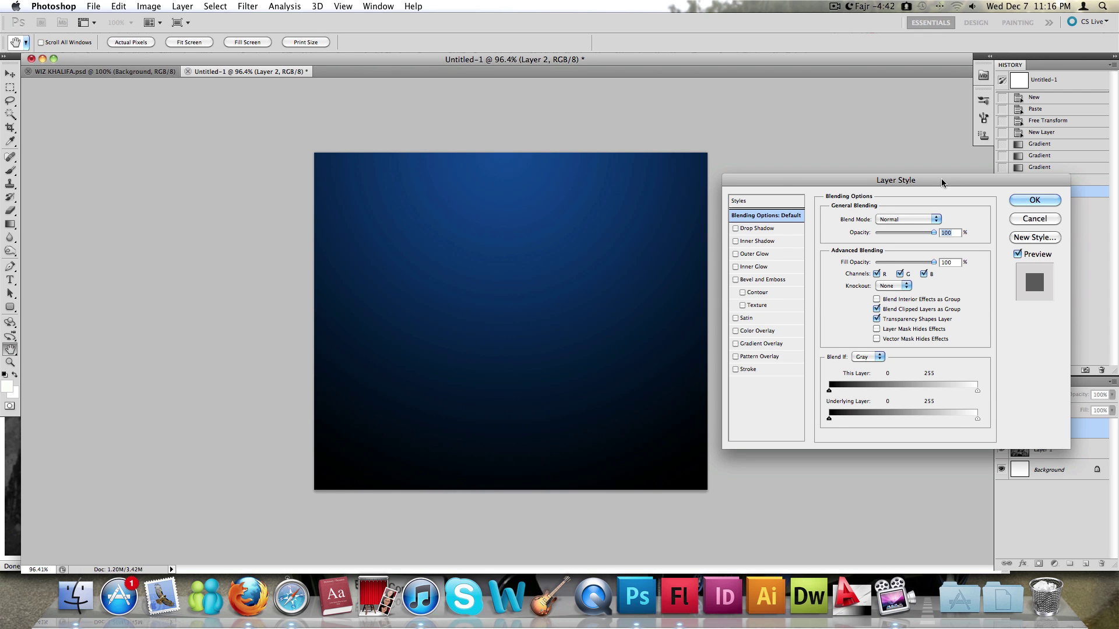
drag(935, 180, 618, 179)
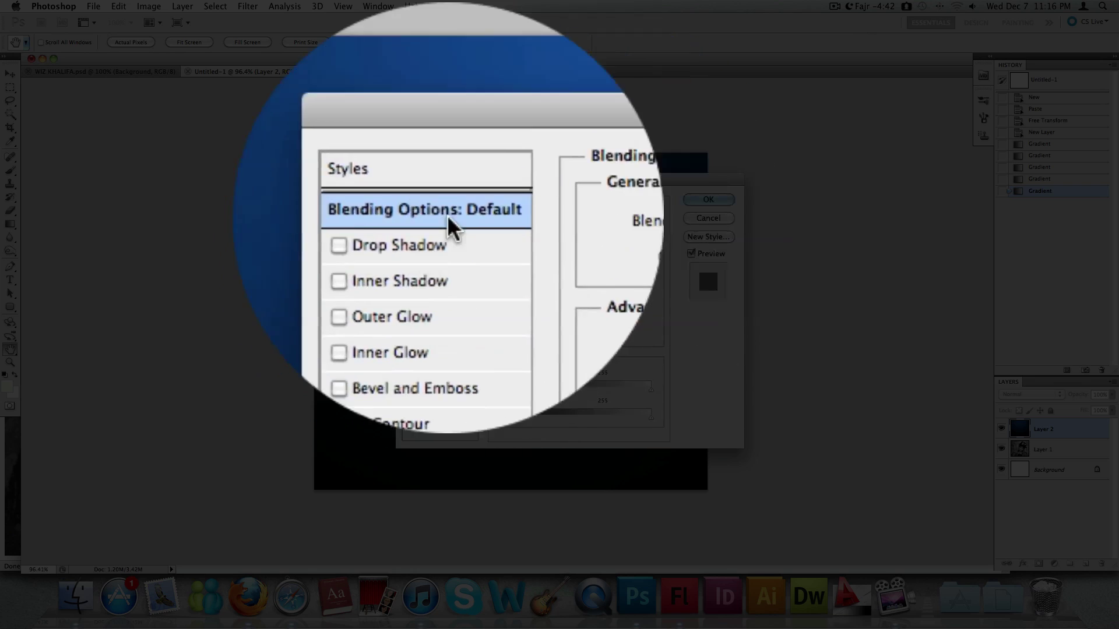
Preview the Multiply, Color Burn, Lighten, Overlay and Soft Light blend modes on the gradient layer, keeping the photo in view.
click(581, 219)
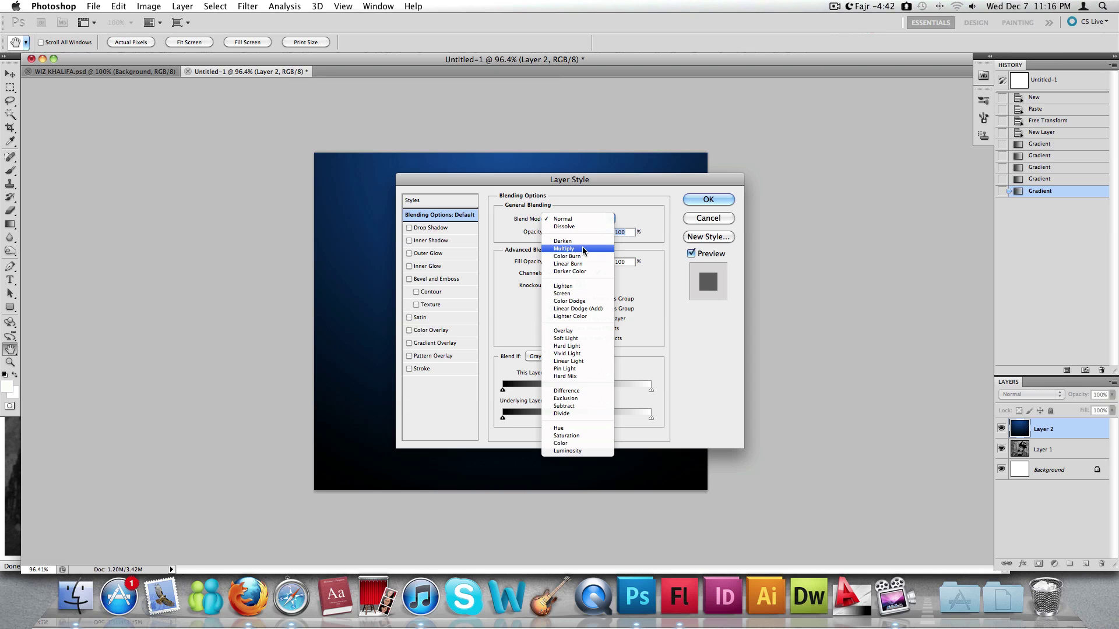
click(583, 250)
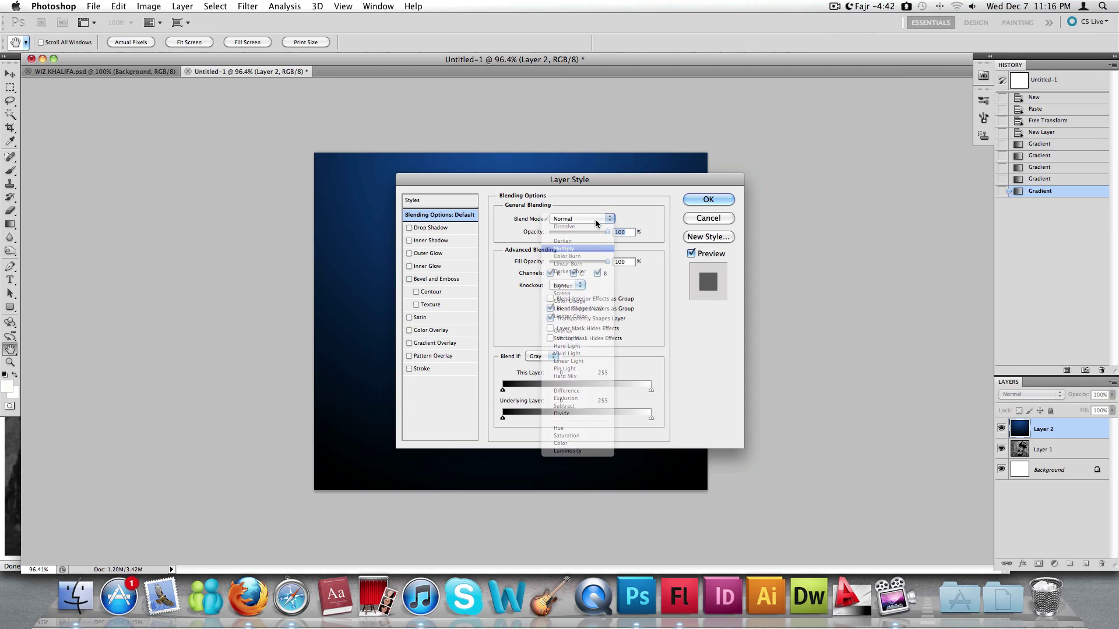
drag(602, 179, 890, 188)
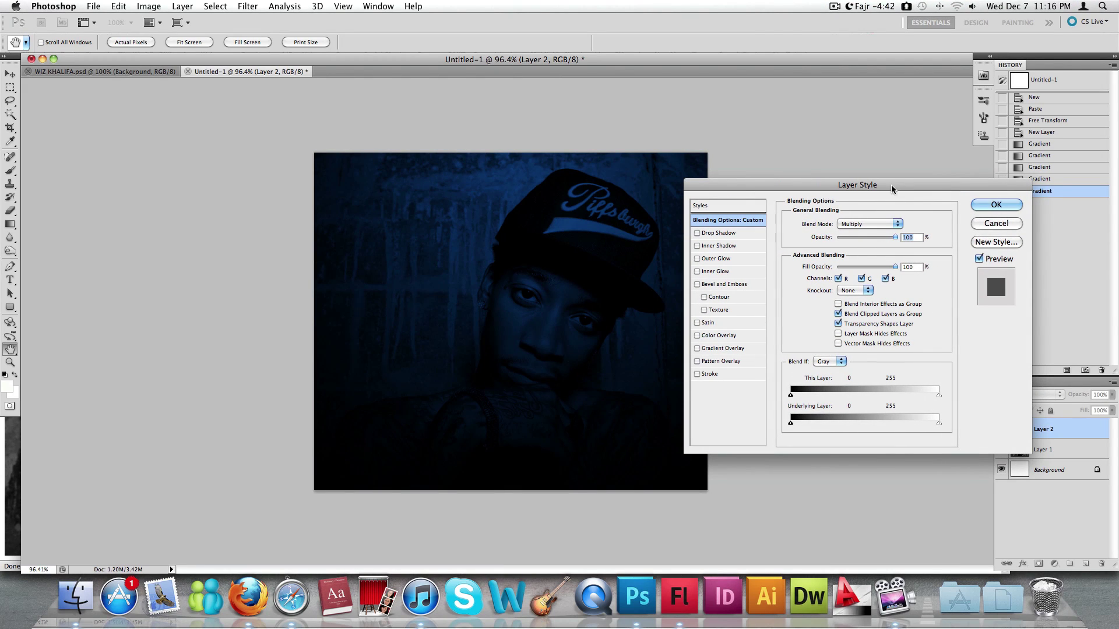
click(881, 224)
click(879, 232)
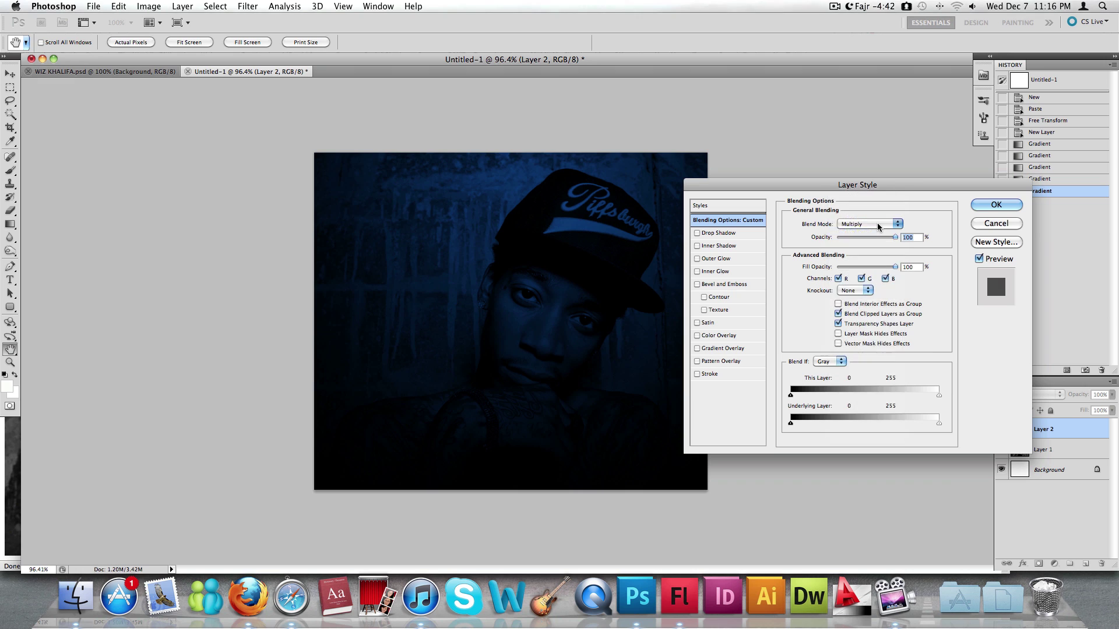
click(879, 224)
click(879, 254)
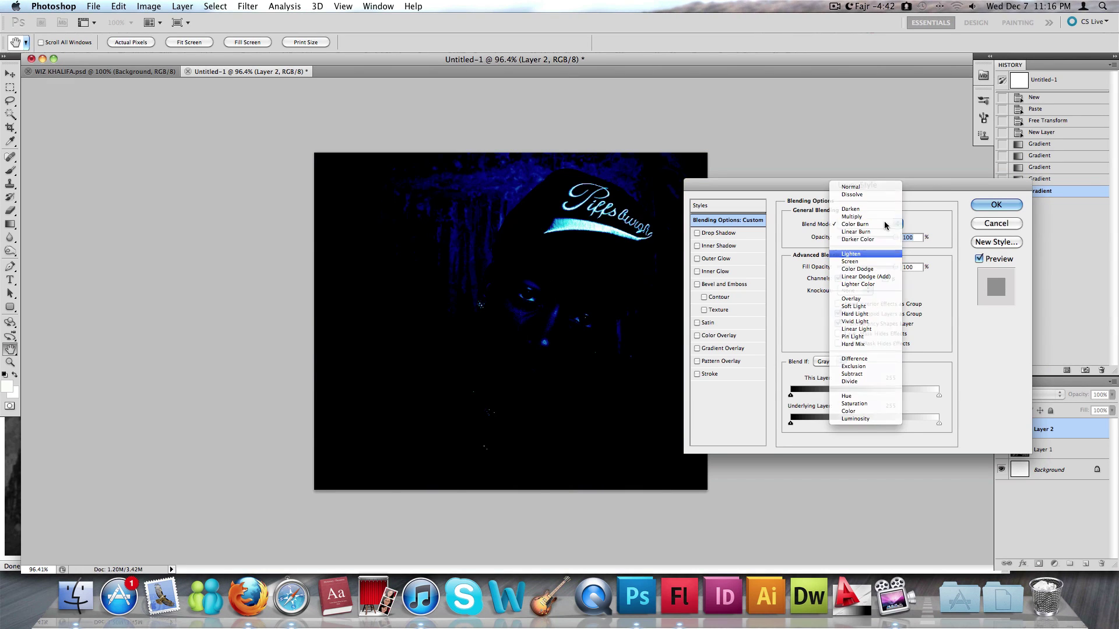
click(879, 223)
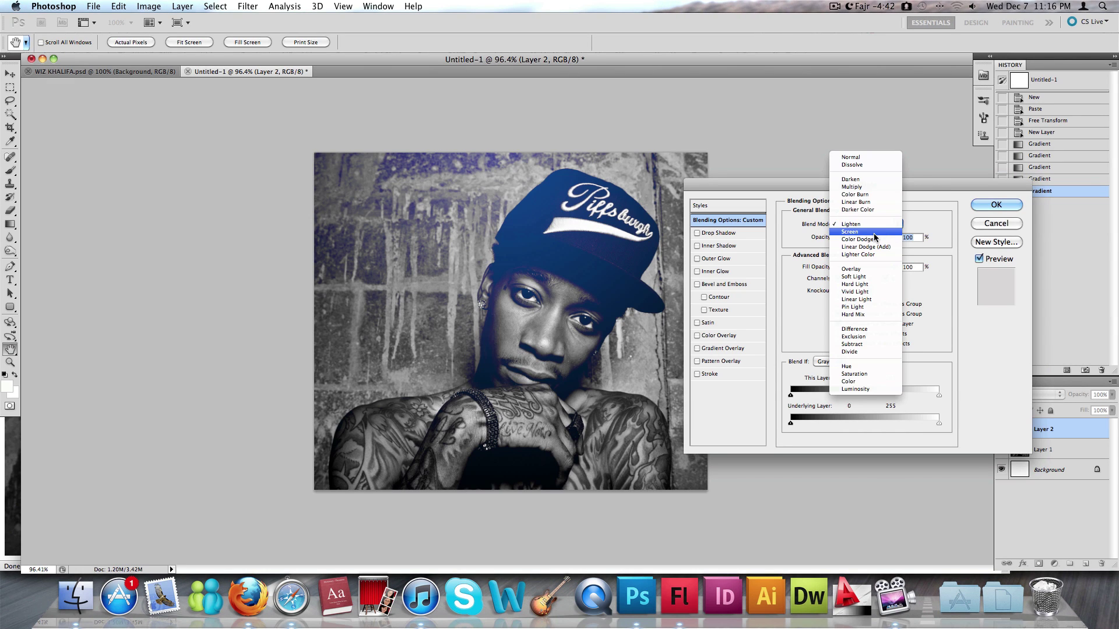
click(874, 268)
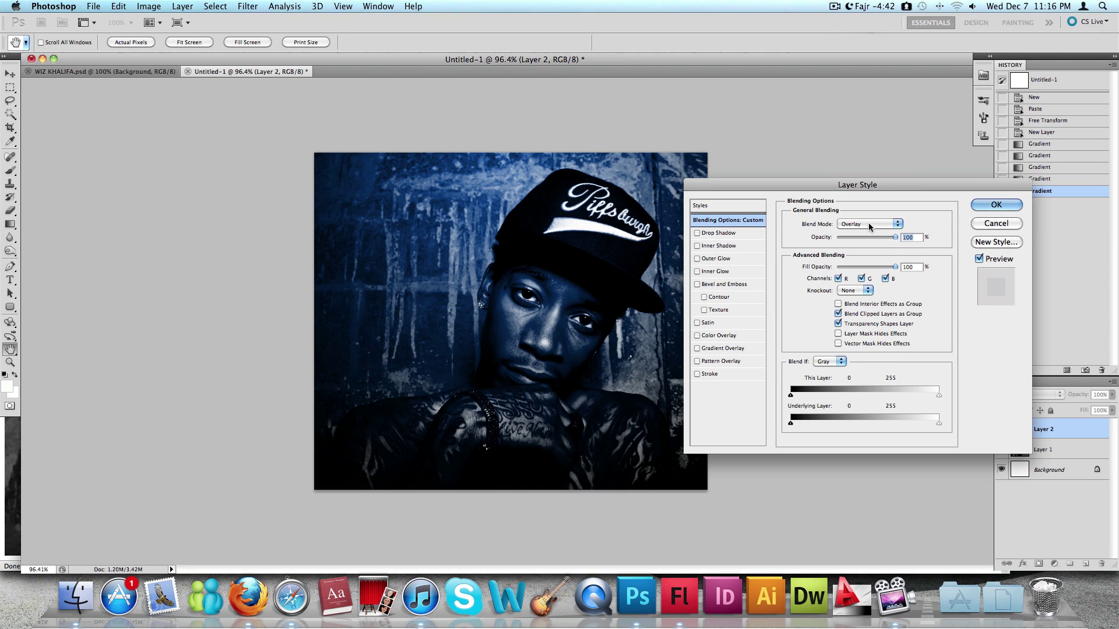
click(870, 225)
click(868, 233)
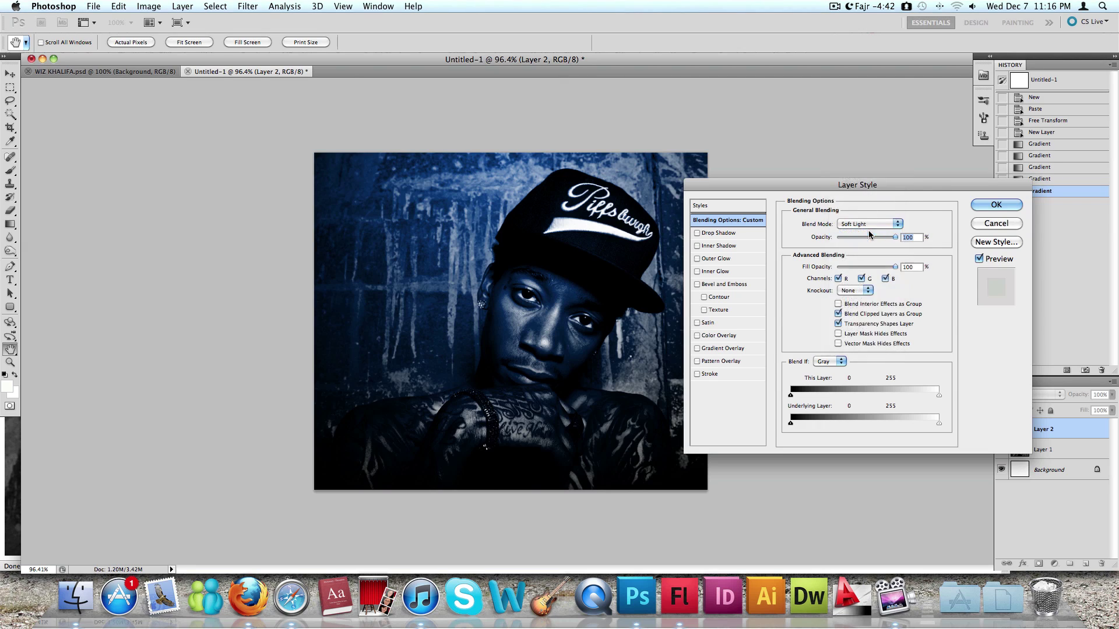
Set the gradient layer's blend mode to Hard Light and apply the blending options.
click(874, 224)
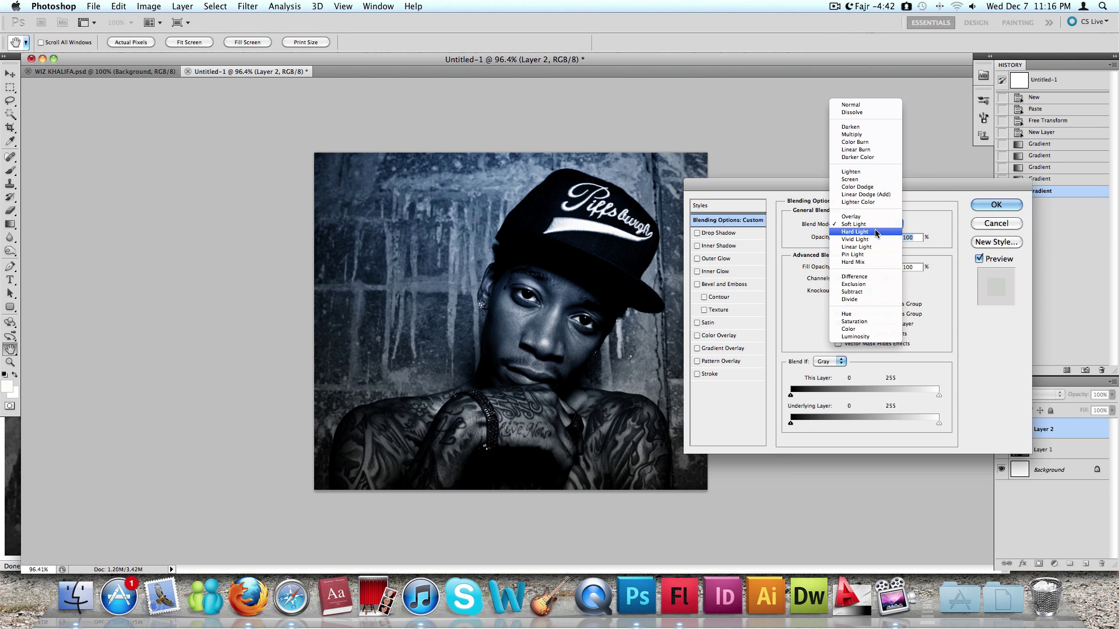
click(876, 231)
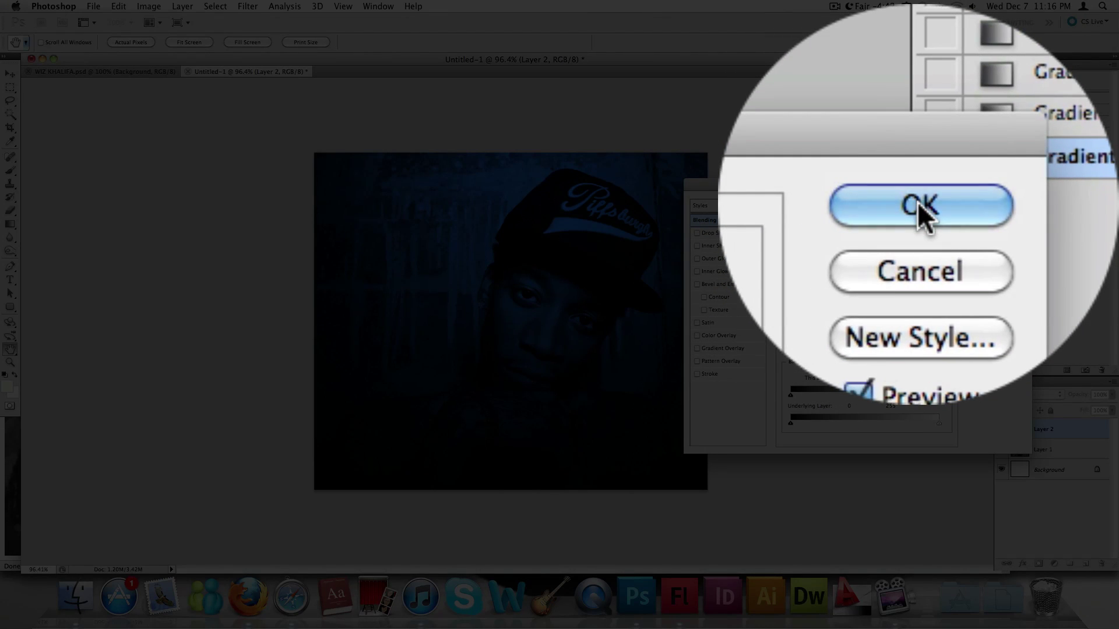
click(917, 204)
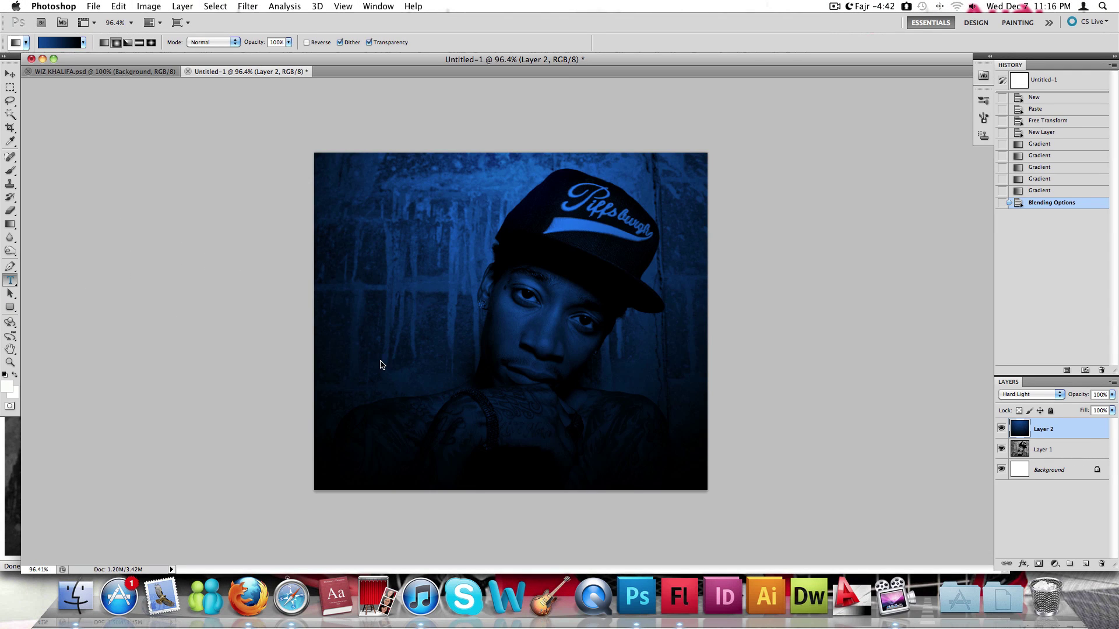
Add the placeholder text "gjyj" at 50 pt beside the face on the photo's left side and align it left.
click(379, 360)
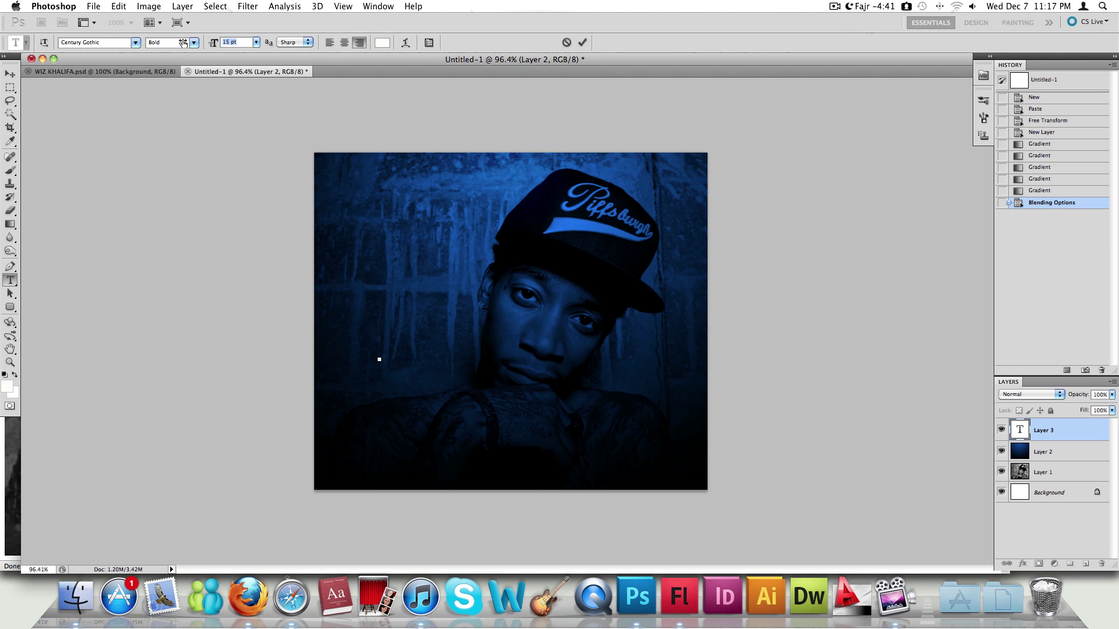
text(50)
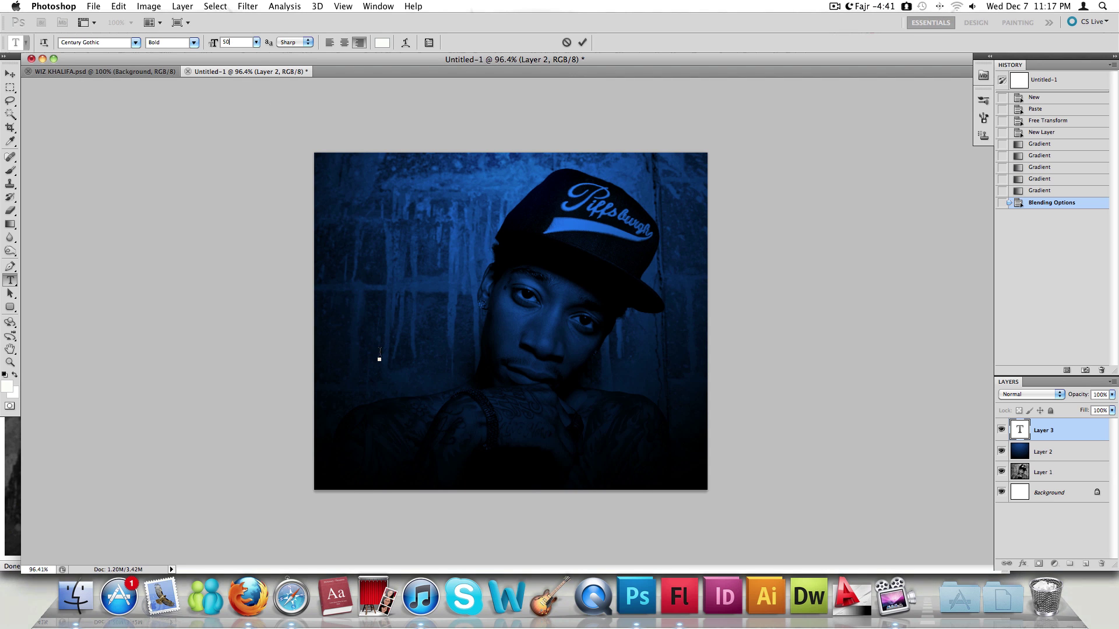
click(386, 353)
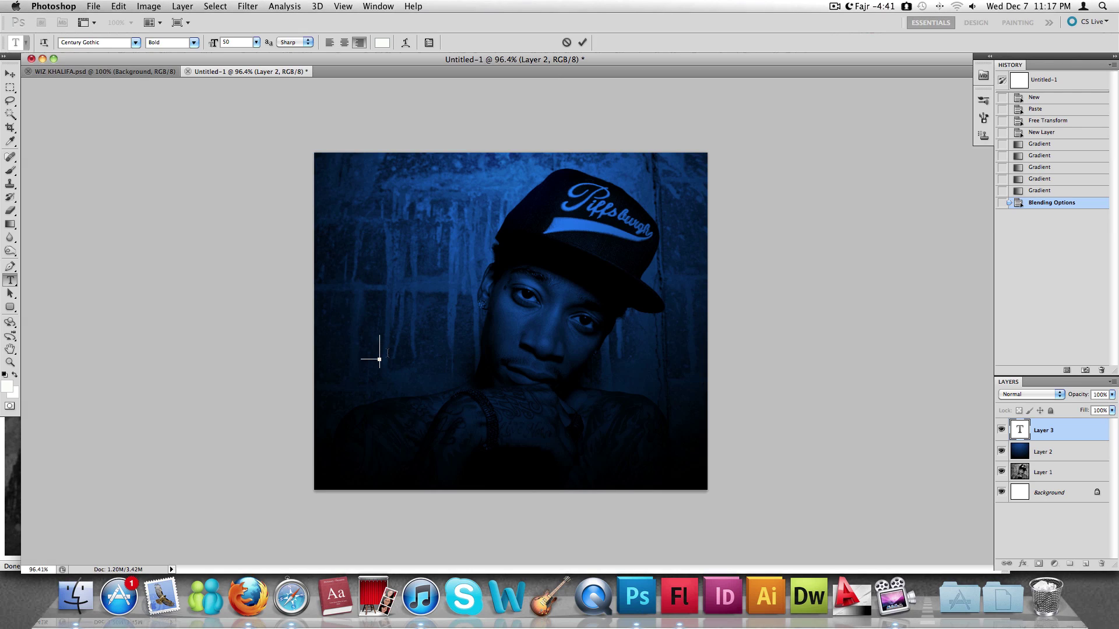
text(giyj)
drag(385, 351, 264, 328)
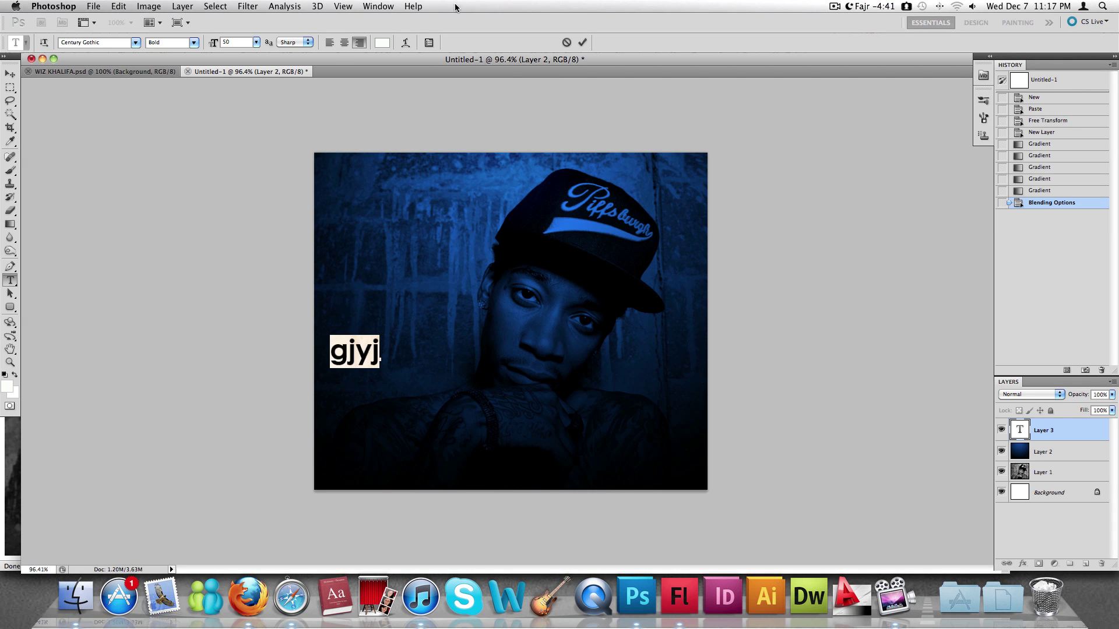
click(329, 42)
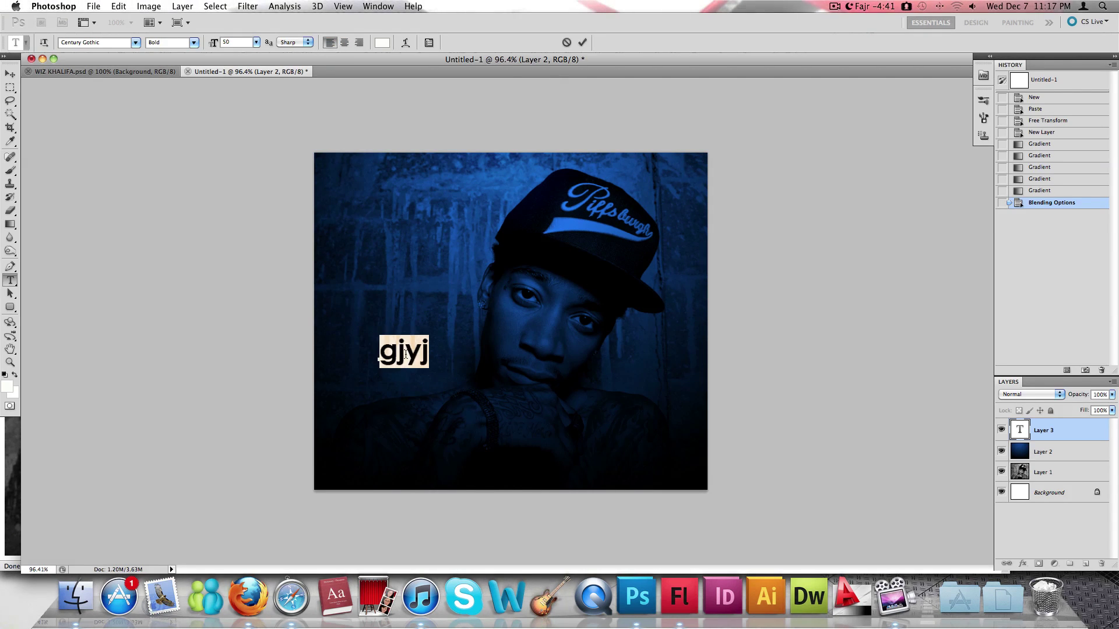
Select the whole placeholder text and change its font to Arial.
click(405, 352)
drag(424, 351, 354, 348)
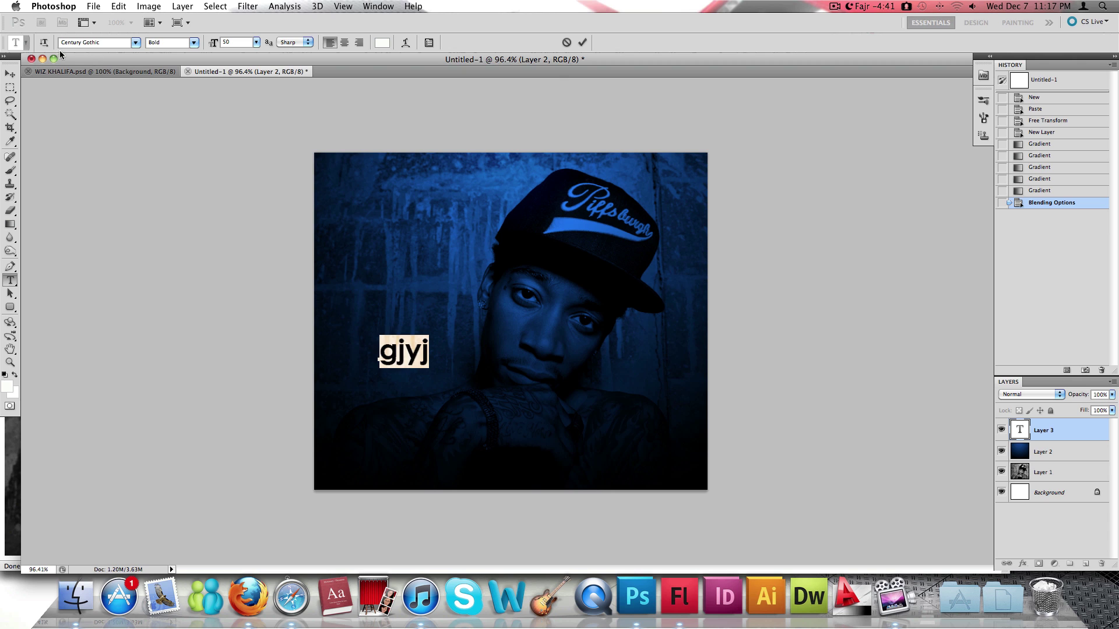
click(95, 42)
text(Ar)
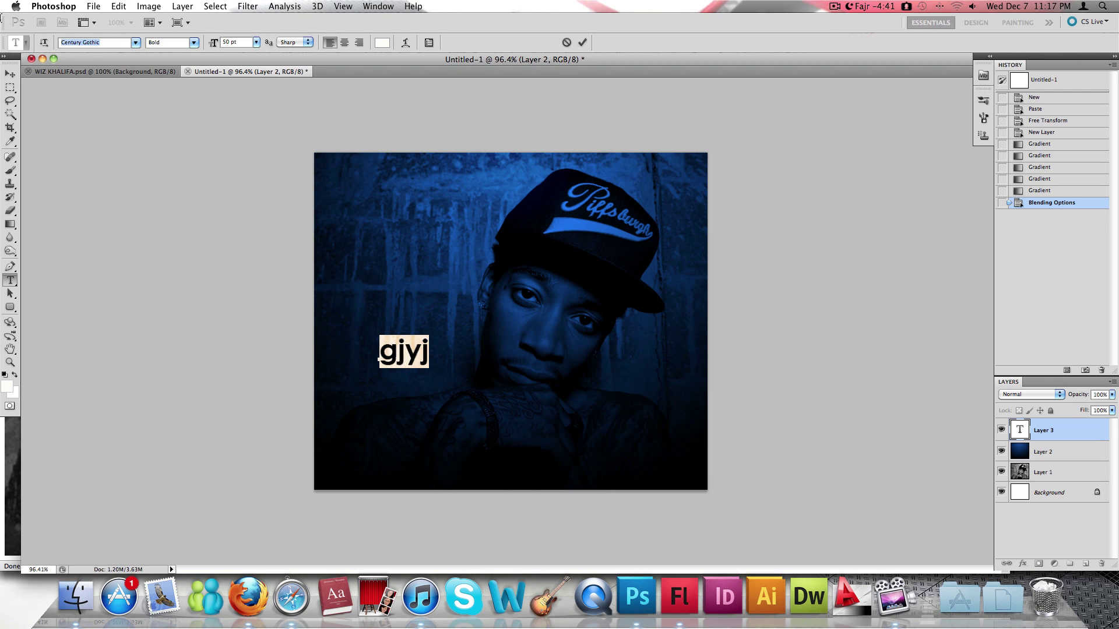
text(ial)
key(Return)
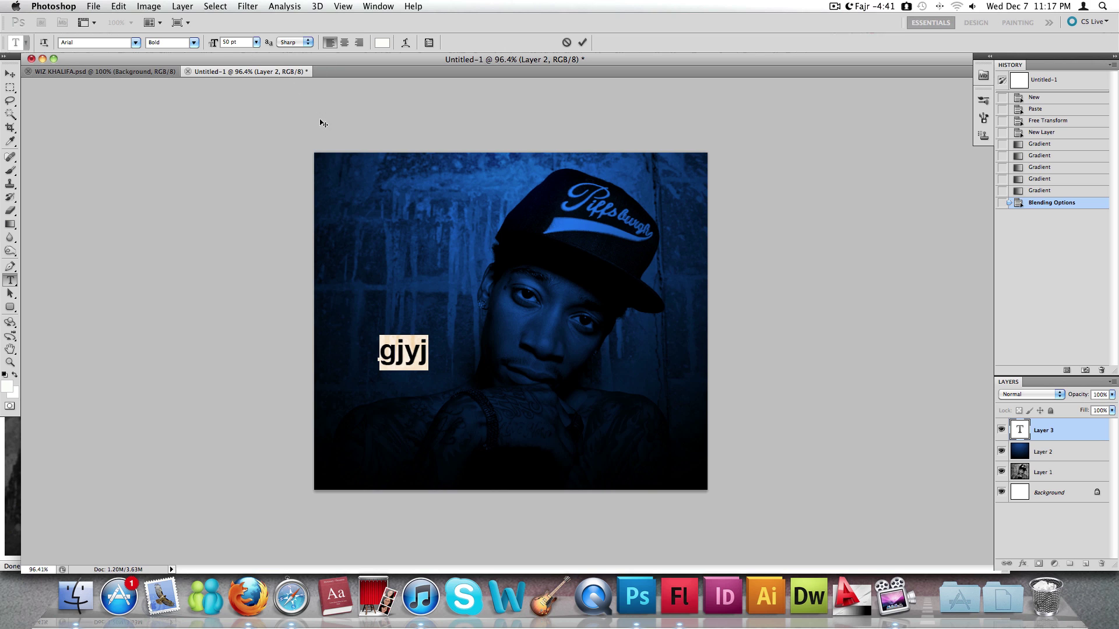
click(169, 42)
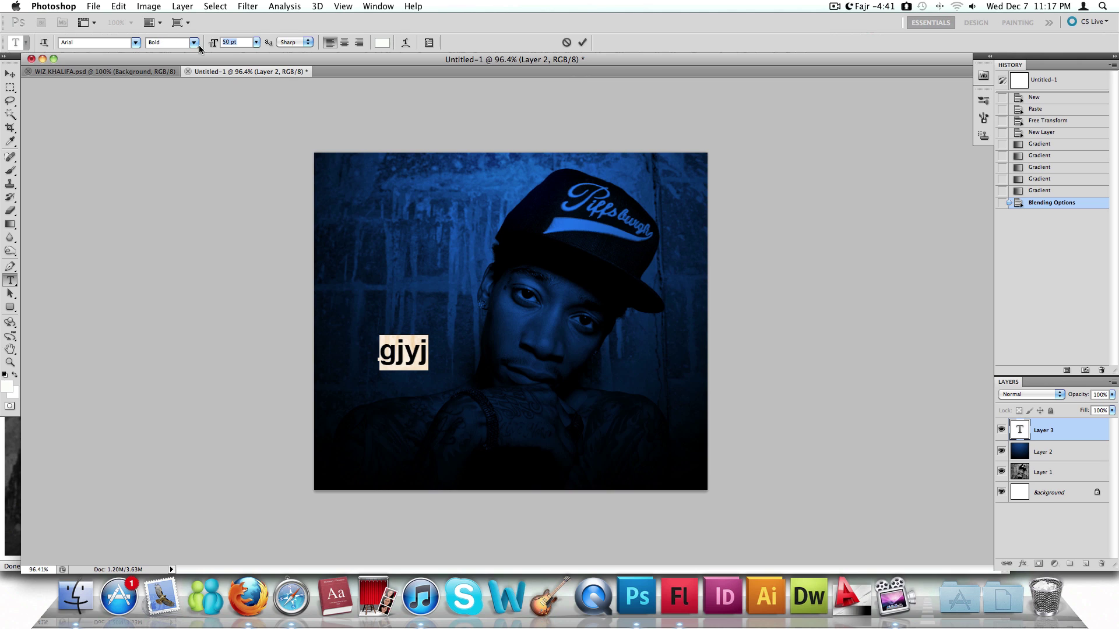
Replace the selected placeholder text with "WIZ KHALIFA" and commit the text edit.
click(398, 347)
drag(425, 350, 318, 342)
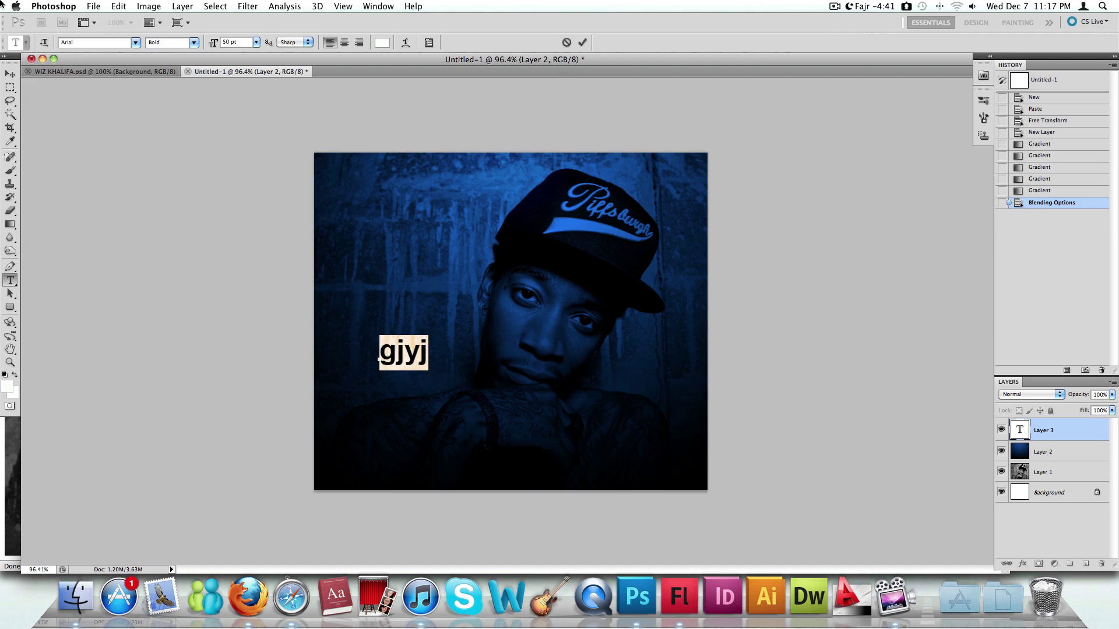
text(WIZ)
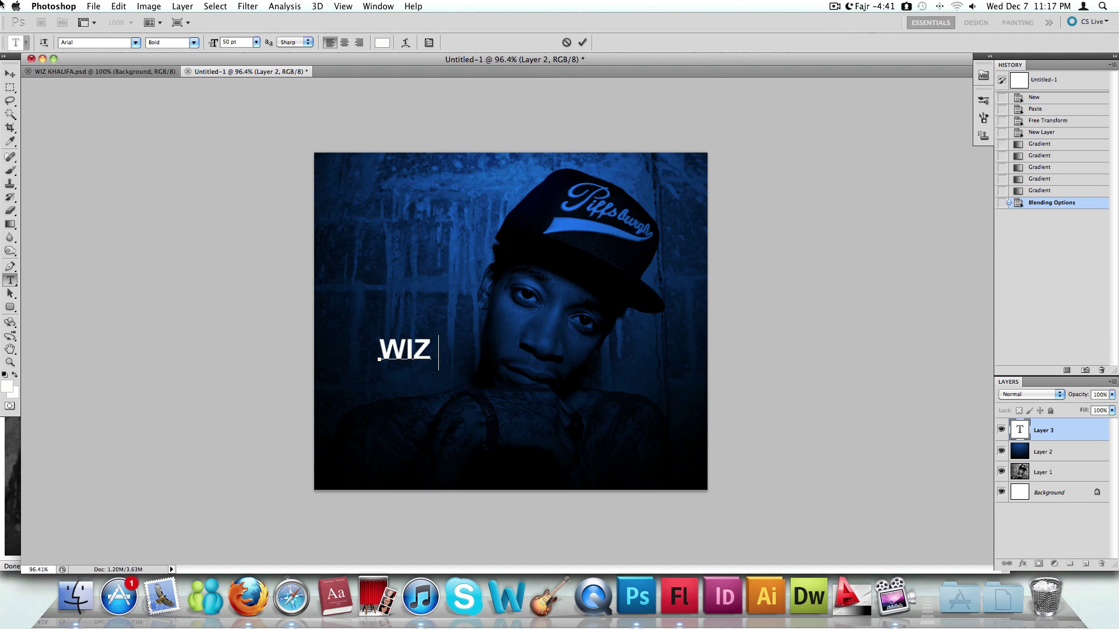
text( KHALIFA)
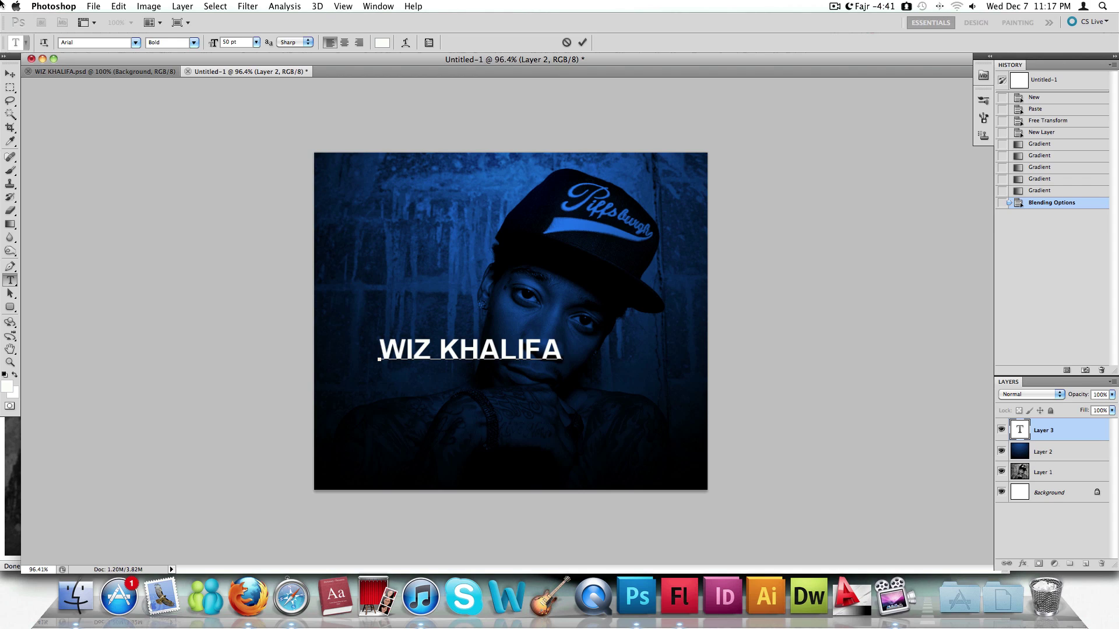
key(super+Return)
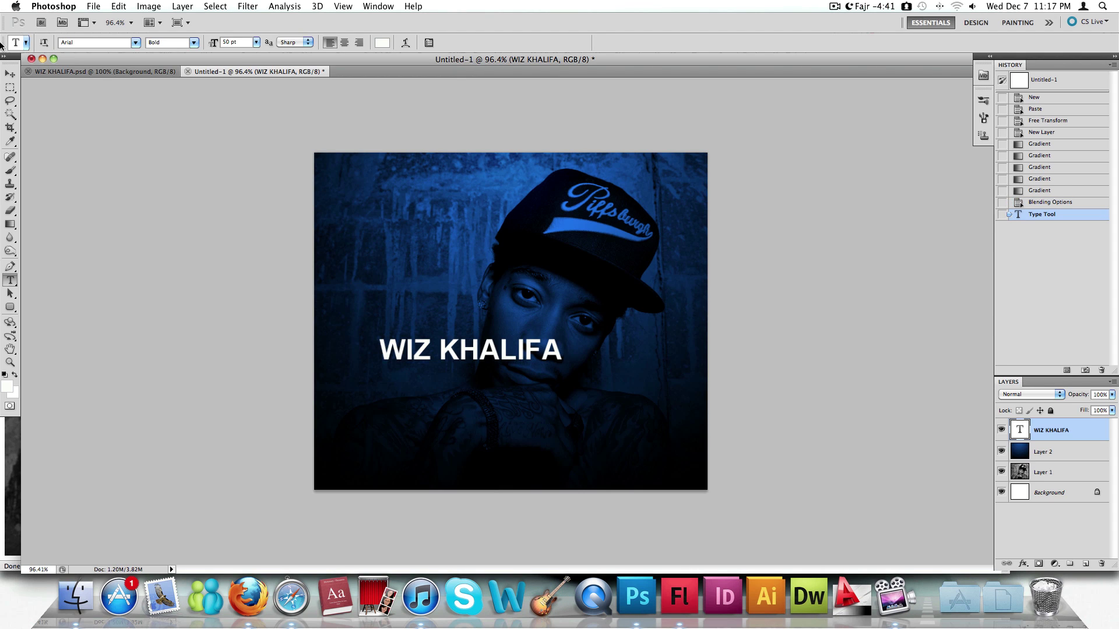
Move the WIZ KHALIFA title down and to the right so it sits across the chin.
click(10, 74)
drag(532, 347, 569, 370)
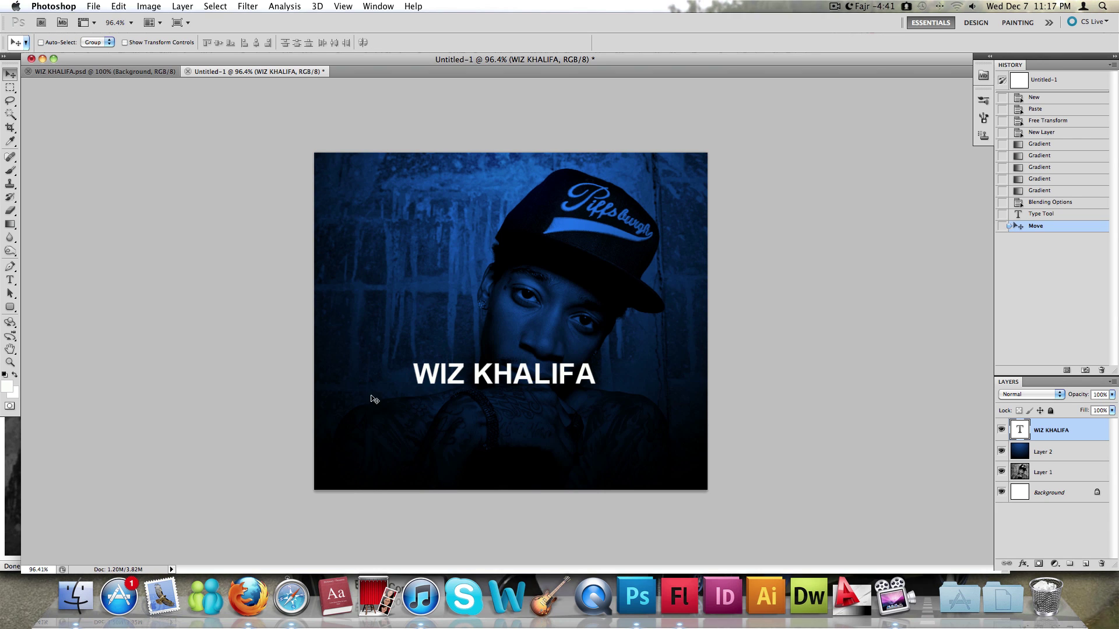
drag(562, 377, 562, 383)
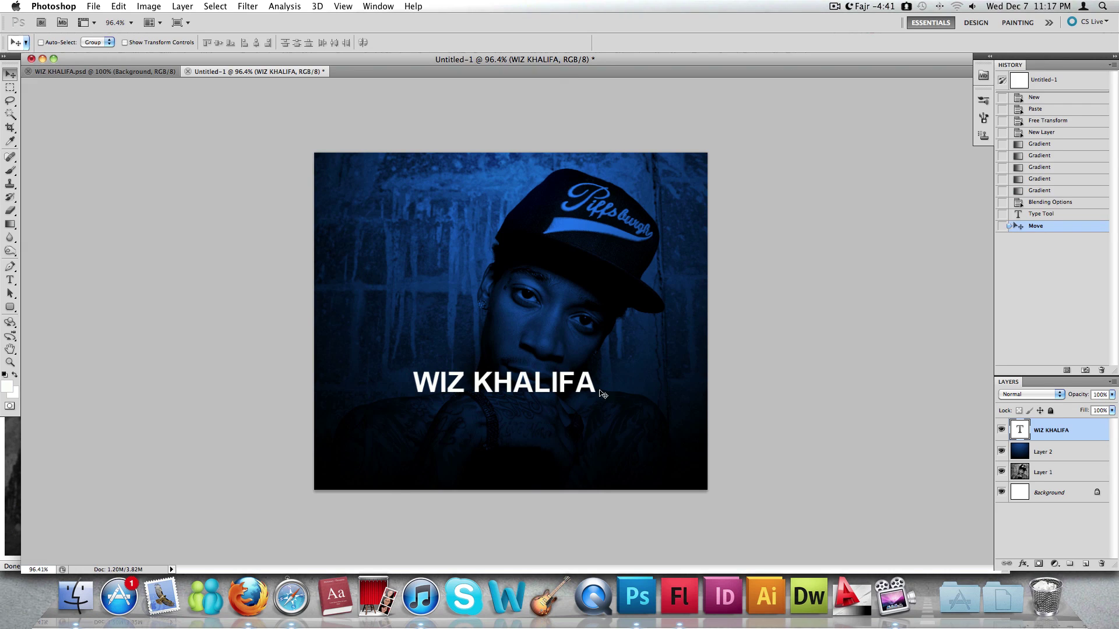
Free Transform the title to about 105% width and 87% height to make it wider and flatter.
key(super+t)
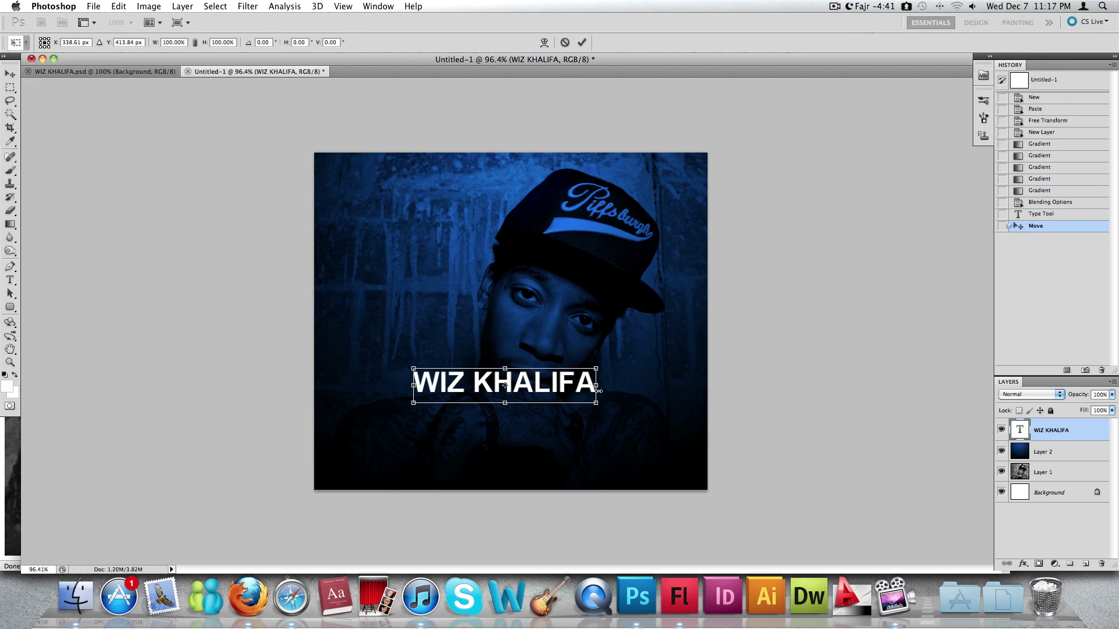
drag(505, 403, 506, 401)
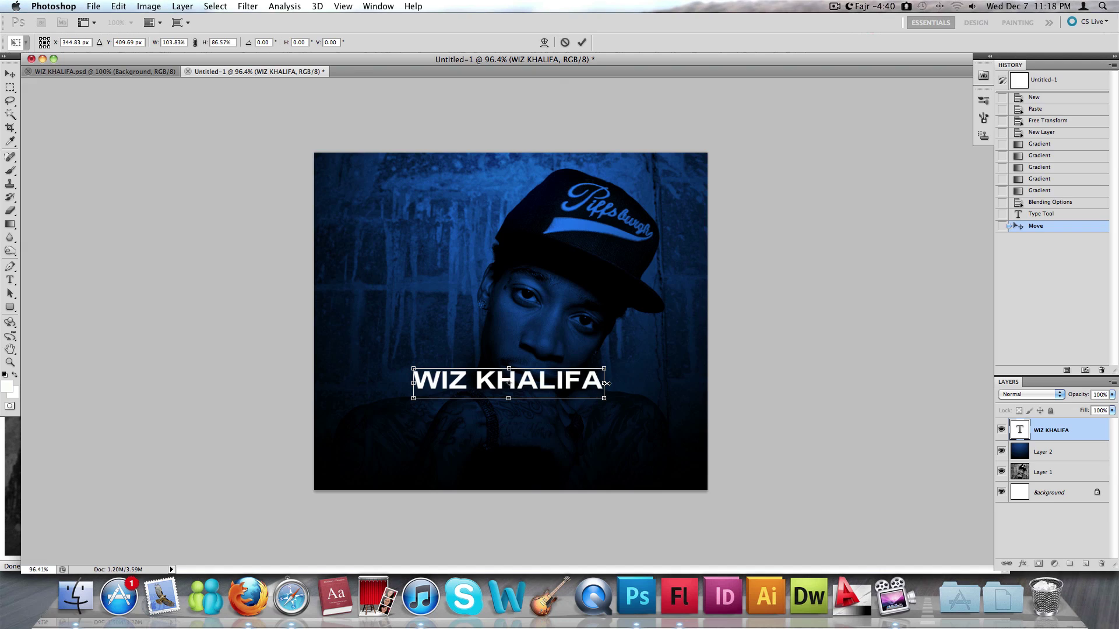
drag(597, 384, 606, 384)
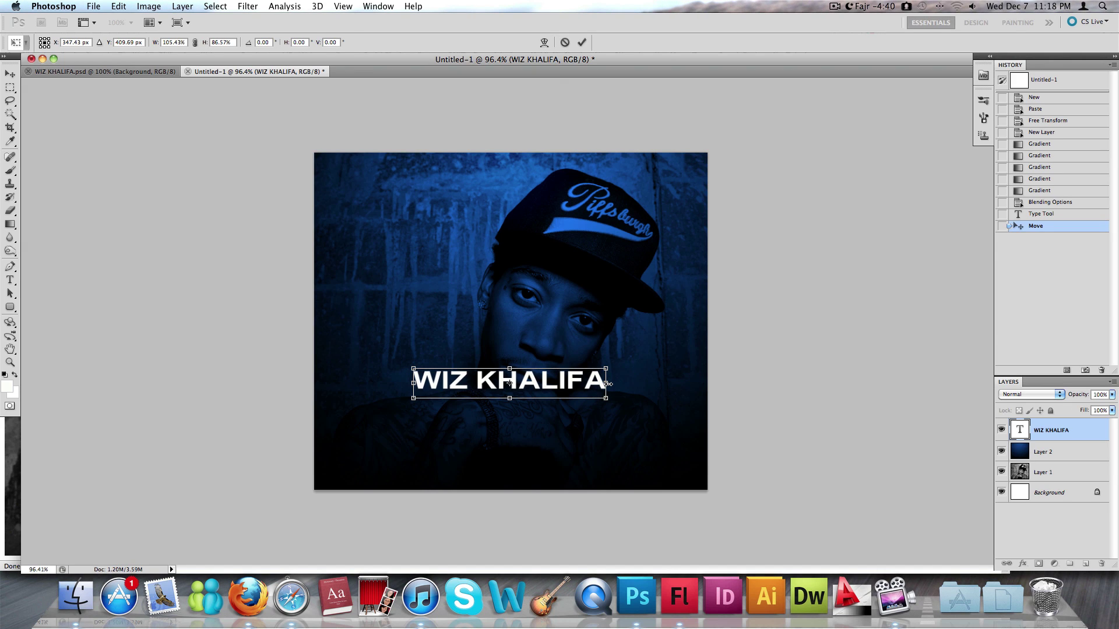
key(Return)
Shift the title slightly down and left, and Free Transform it to about 102% width and 90% height.
drag(576, 386, 506, 408)
key(super+t)
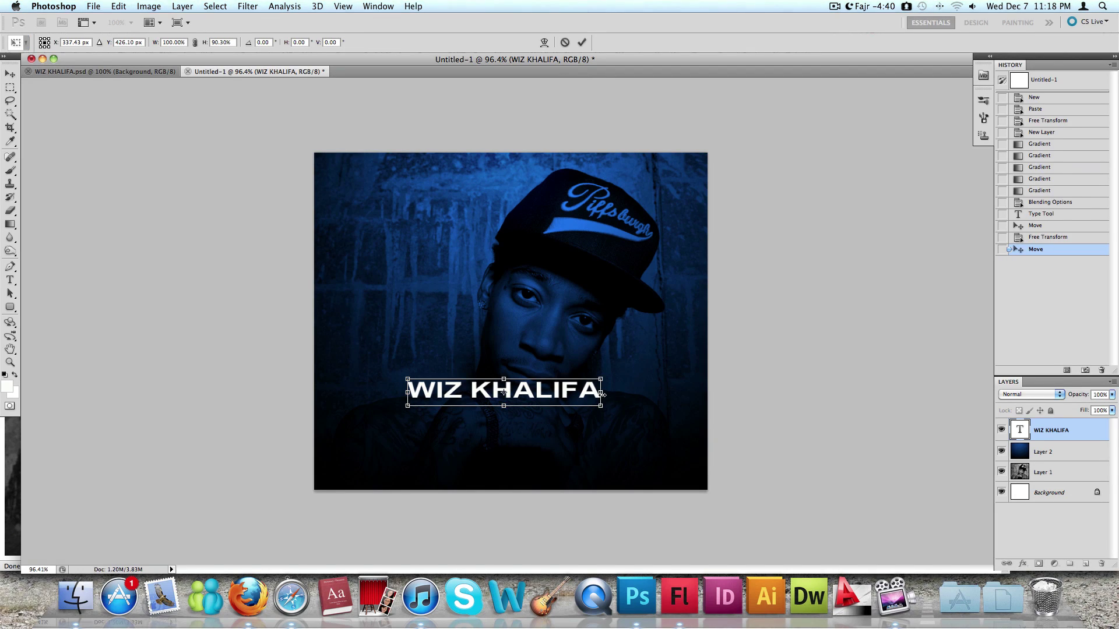
drag(602, 394, 606, 395)
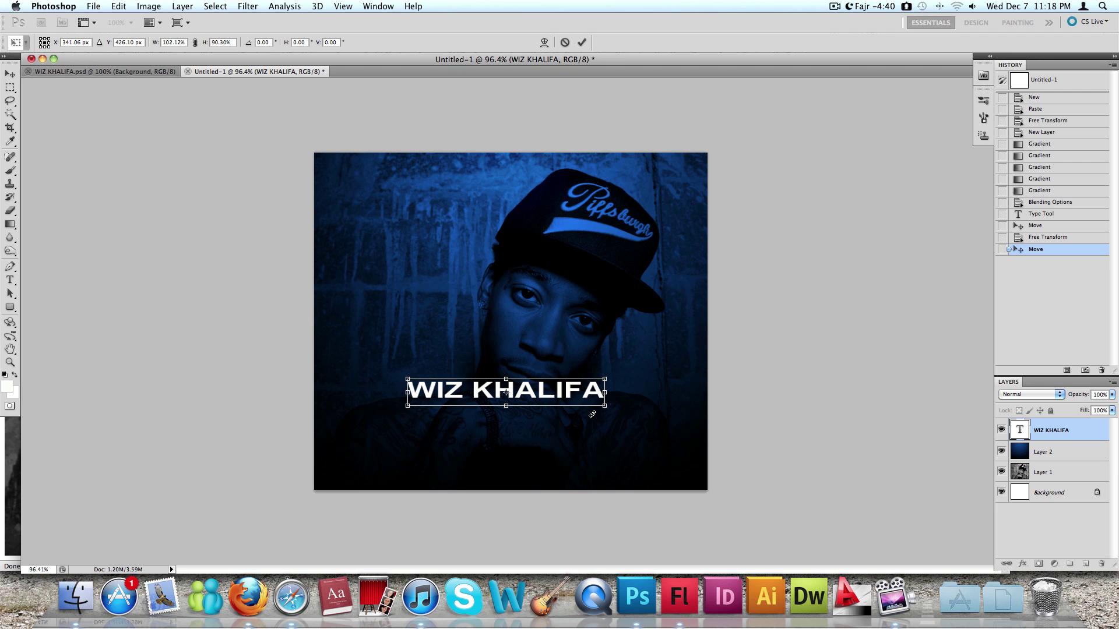
key(Return)
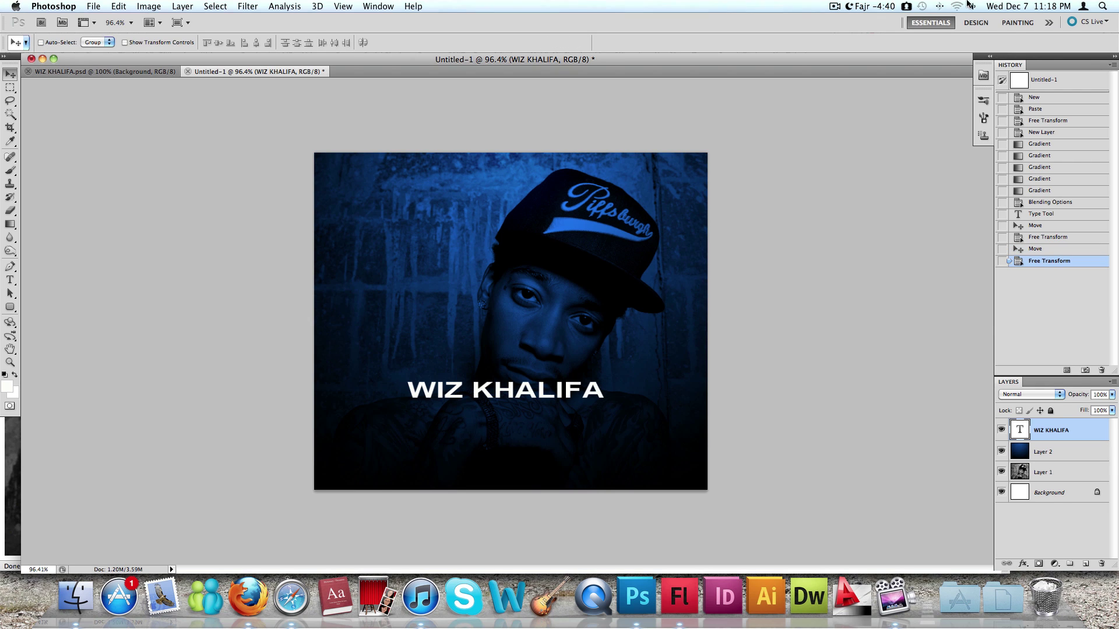
click(834, 6)
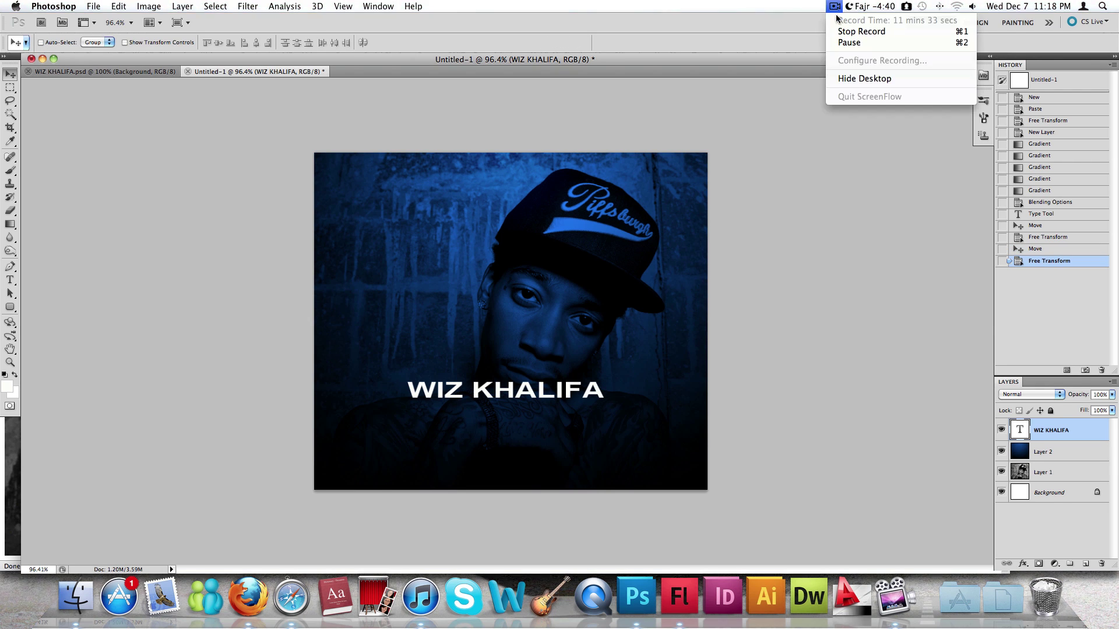
click(845, 43)
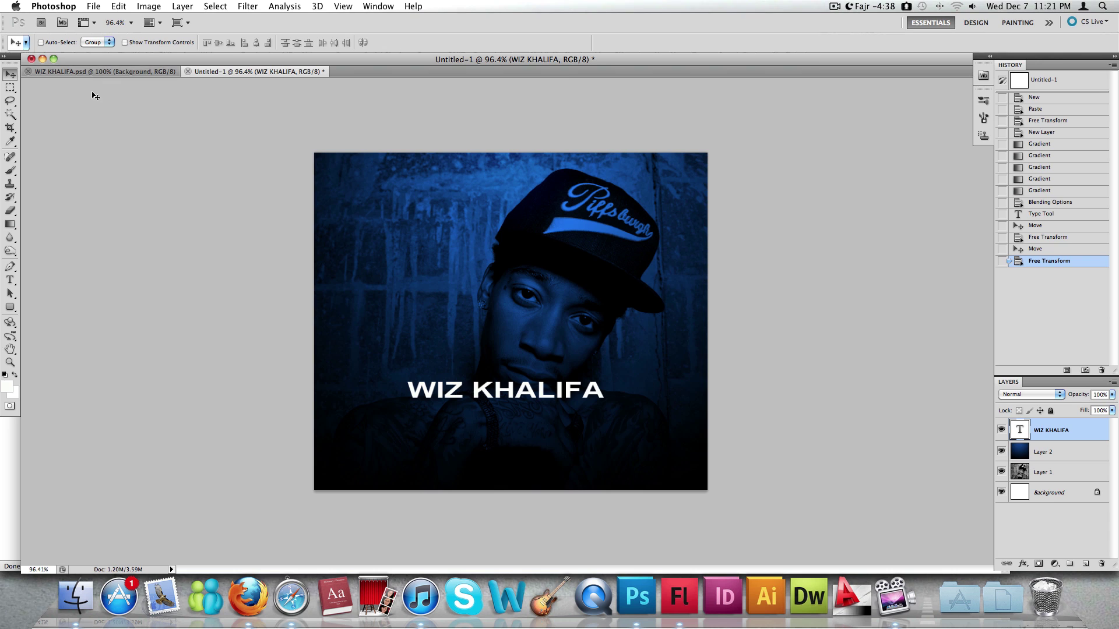
Move the title slightly down and right, and change its font style to Regular.
drag(593, 395, 601, 397)
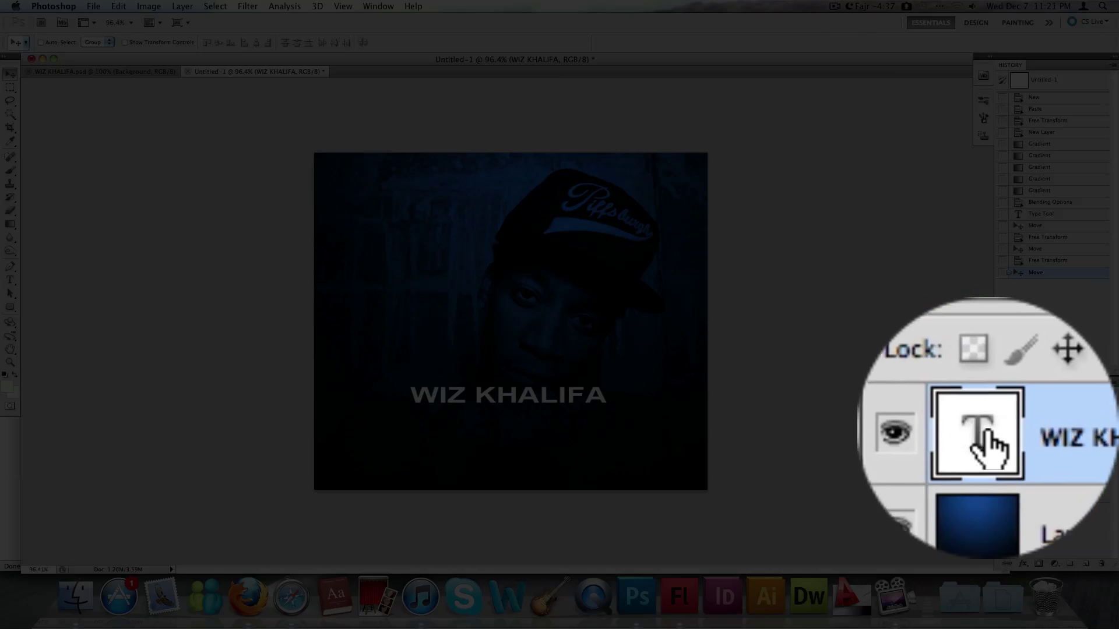
double_click(1020, 430)
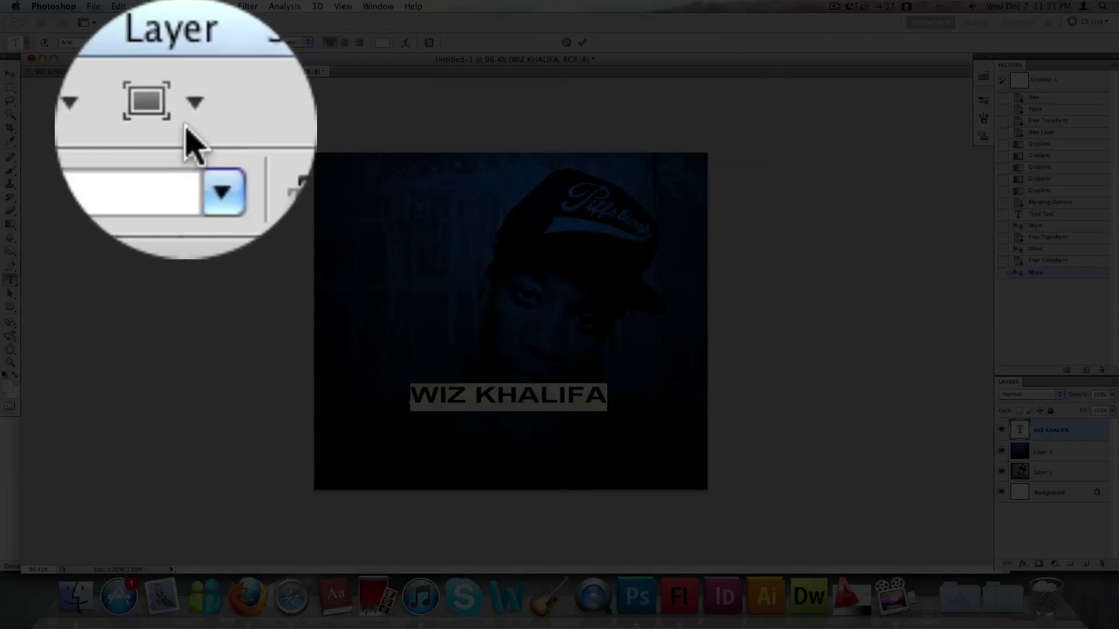
click(194, 42)
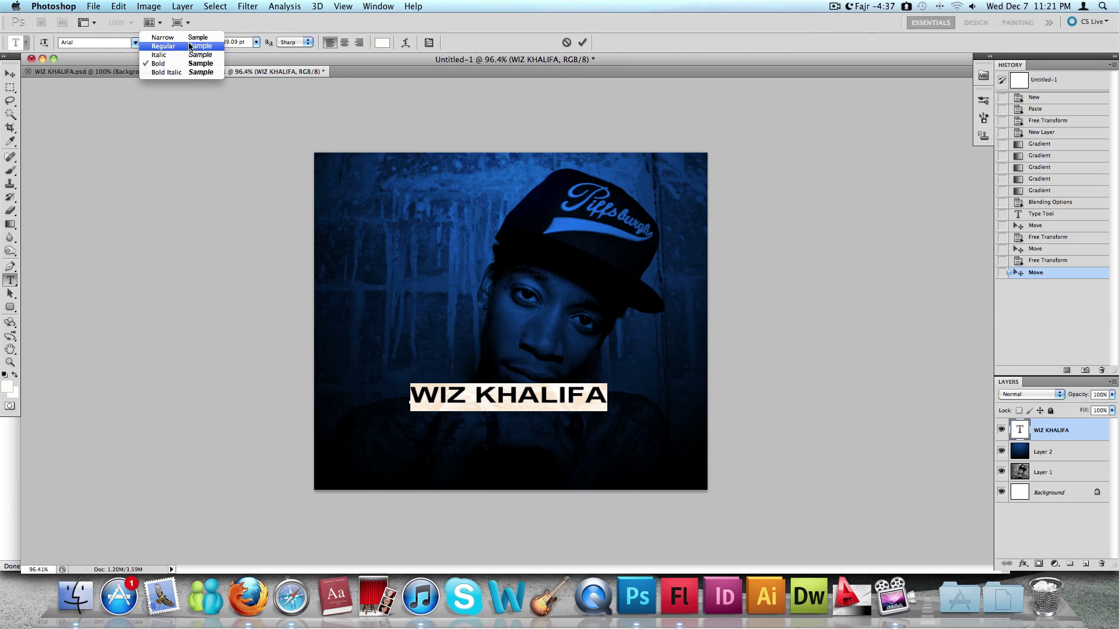
click(175, 46)
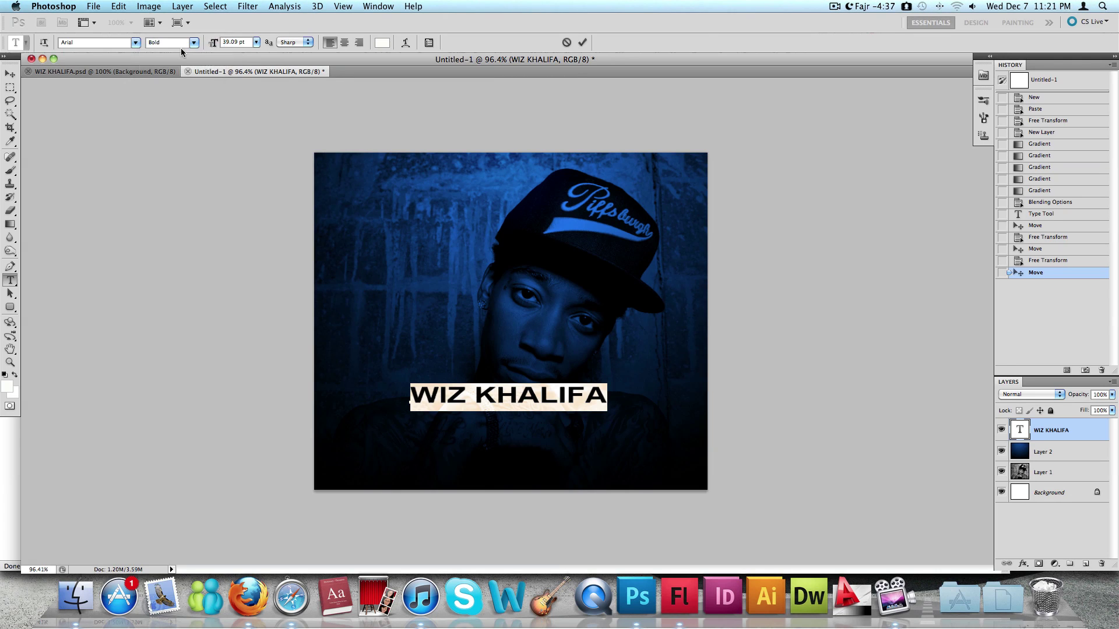
click(595, 397)
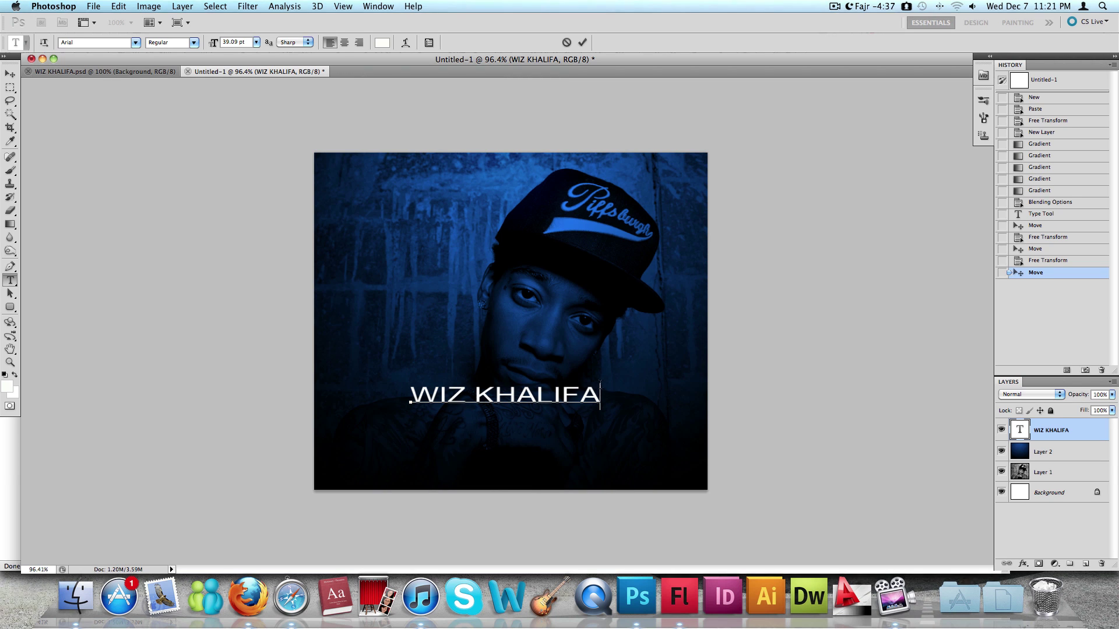
key(ctrl+Return)
key(v)
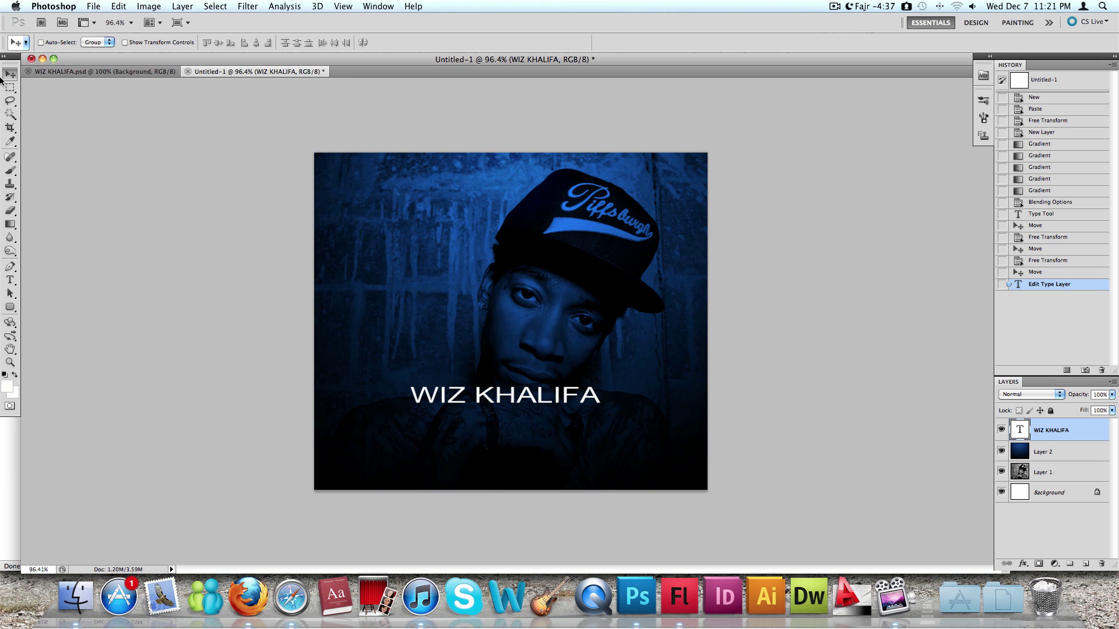
Duplicate the WIZ KHALIFA text layer and nudge the copy straight down to form a second line beneath the original.
right_click(1047, 432)
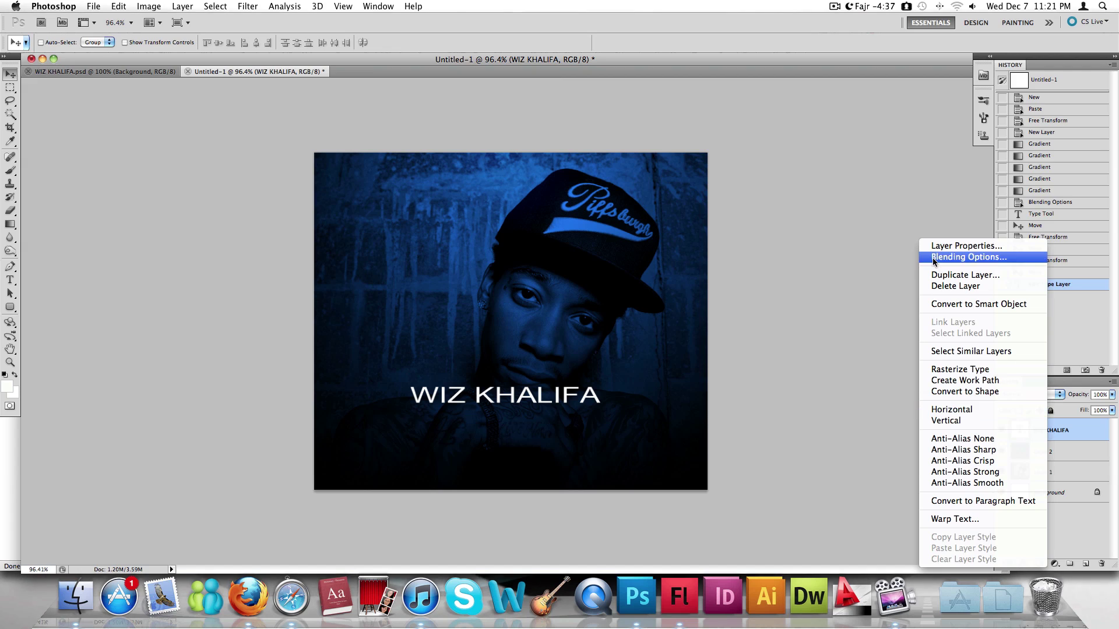
click(952, 276)
key(Return)
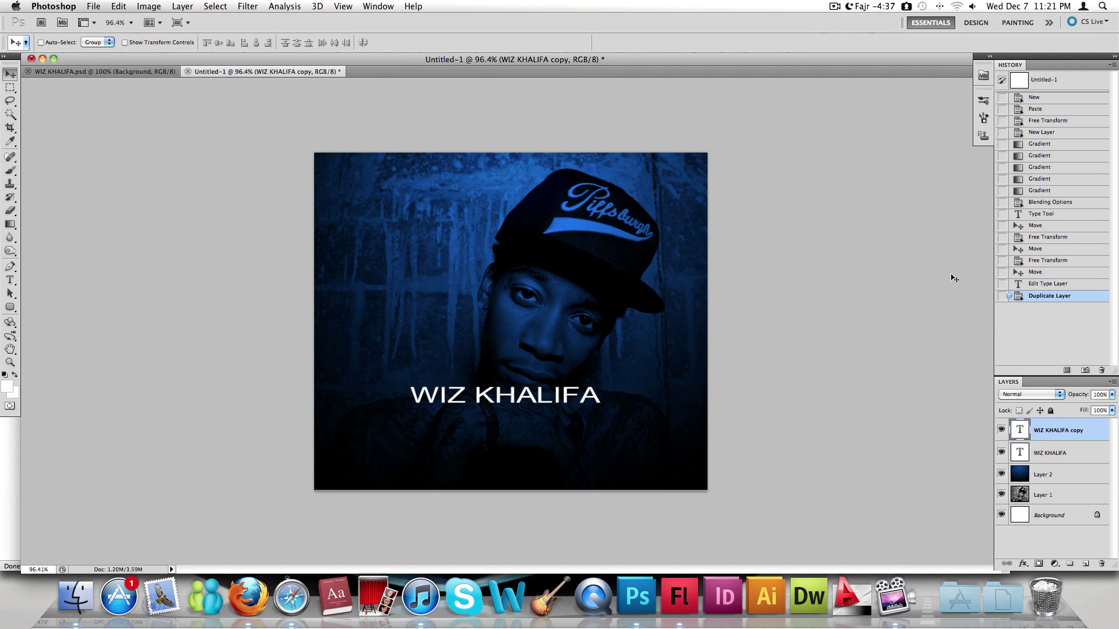
key(Down)
key(Down)
key(Down)
key(Down)
key(Down)
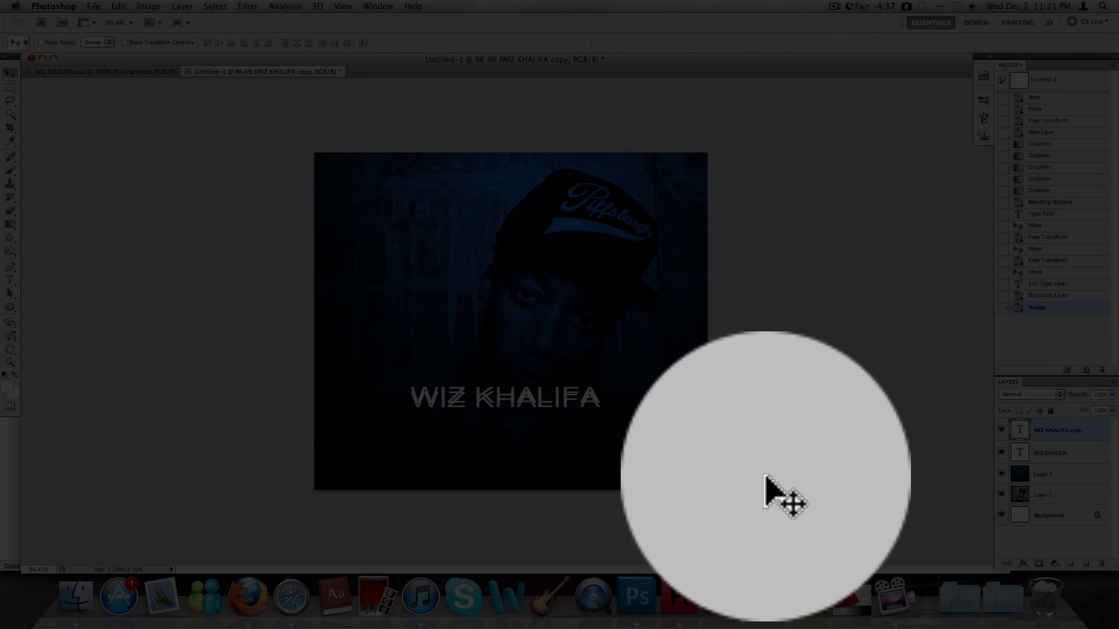
key(Down)
key(Down)
key(Down)
key(Down)
key(Down)
key(Down)
key(Down)
key(Down)
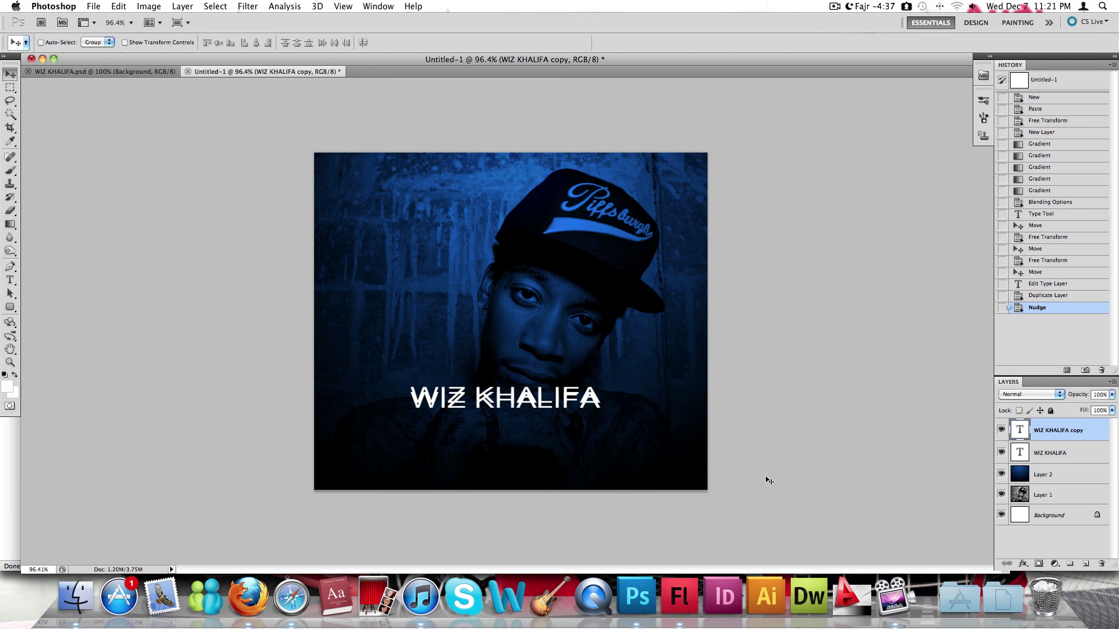
key(Down)
key(Down)
key(Down)
key(Down)
key(Down)
key(Down)
key(Down)
key(Down)
key(Down)
key(Down)
key(Down)
key(Down)
key(Down)
key(Down)
key(Down)
key(Down)
key(Down)
key(Down)
key(Down)
key(Down)
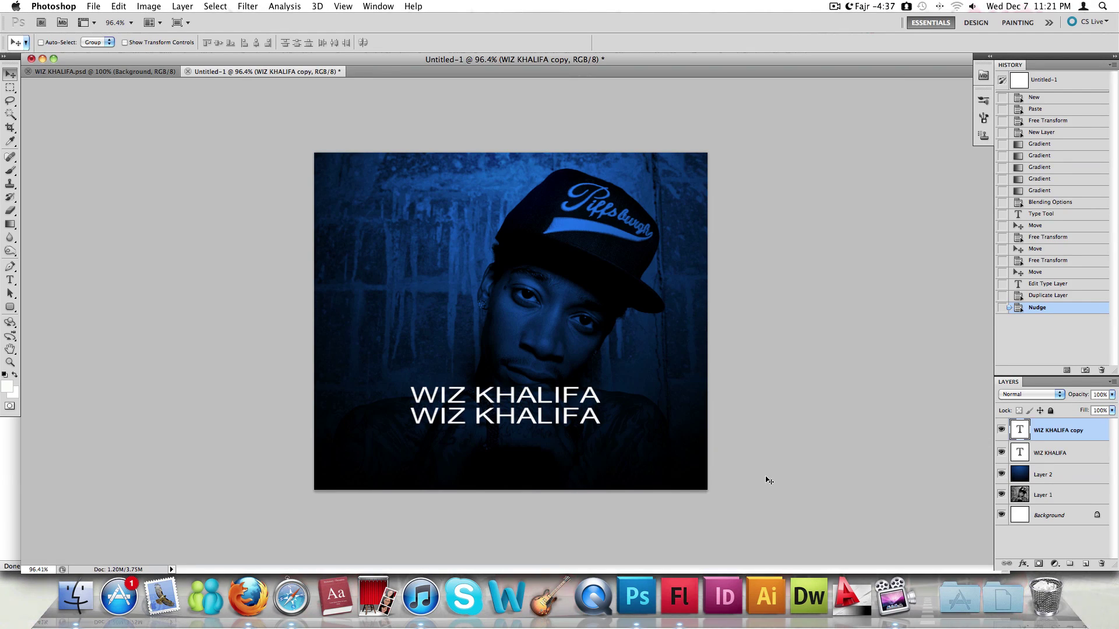
Replace the duplicated line's text with "FRIDAY NIGHTS" and commit the edit.
double_click(1023, 432)
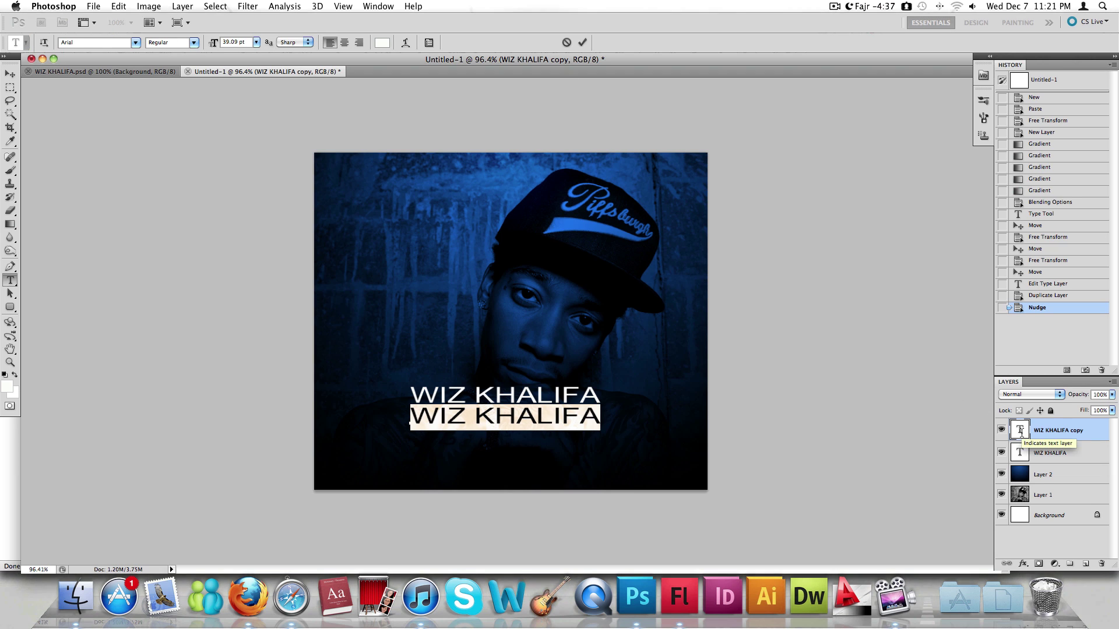
text(F)
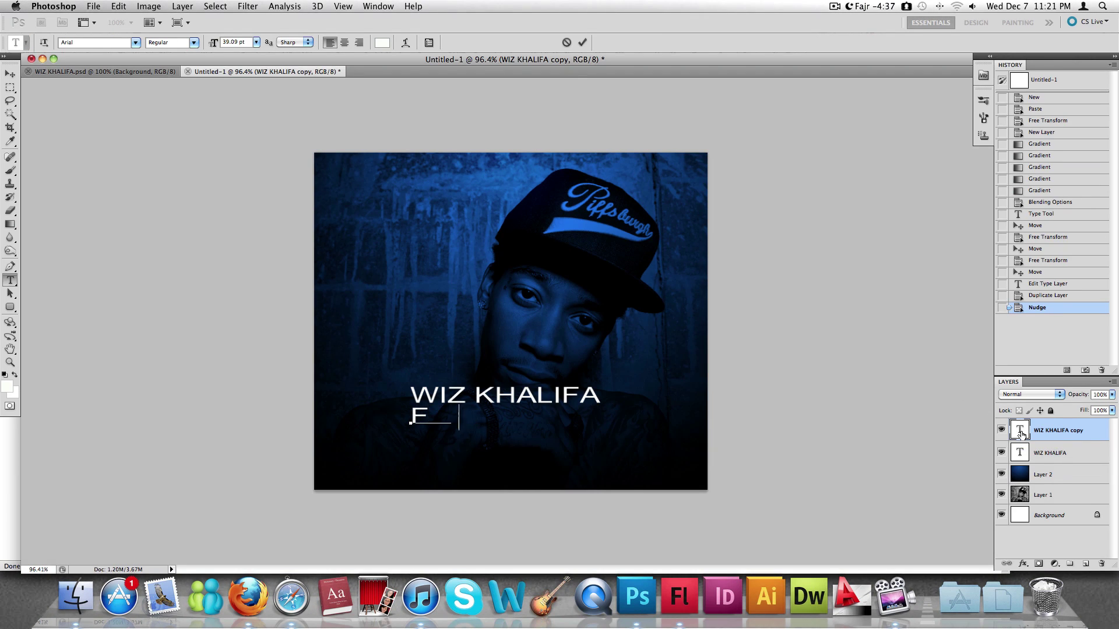
text(RIDAYS)
key(BackSpace)
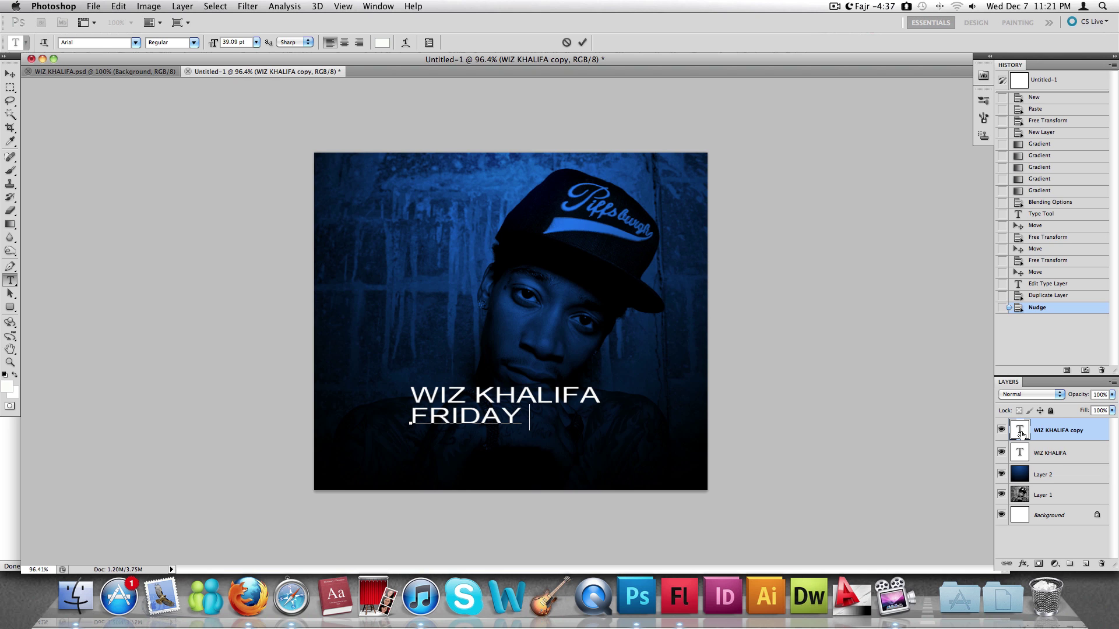
text(NIGHTS)
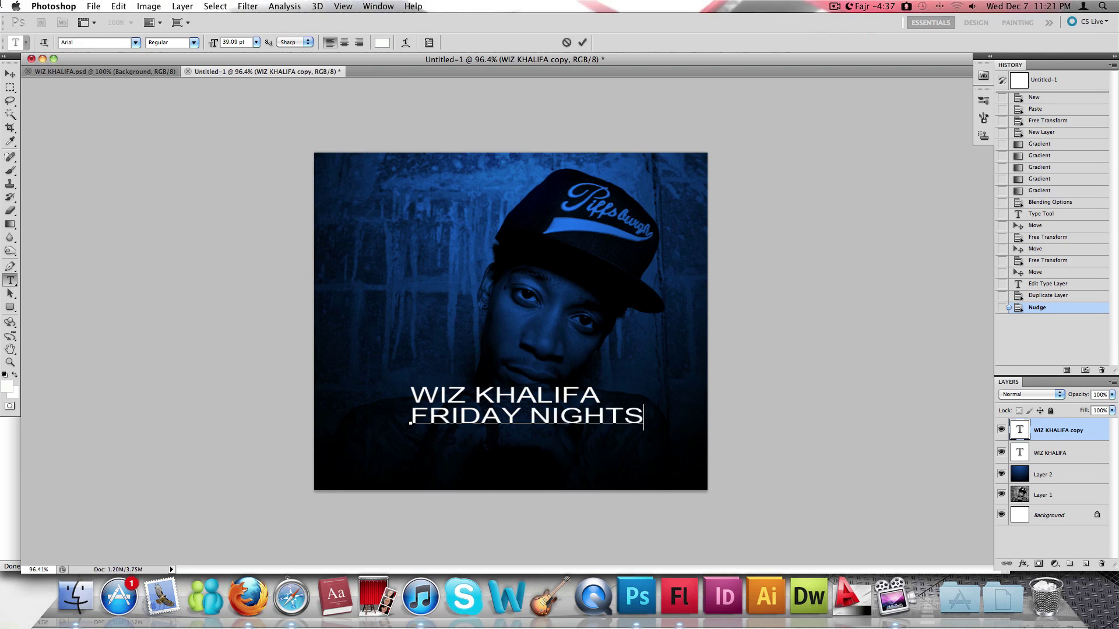
click(10, 73)
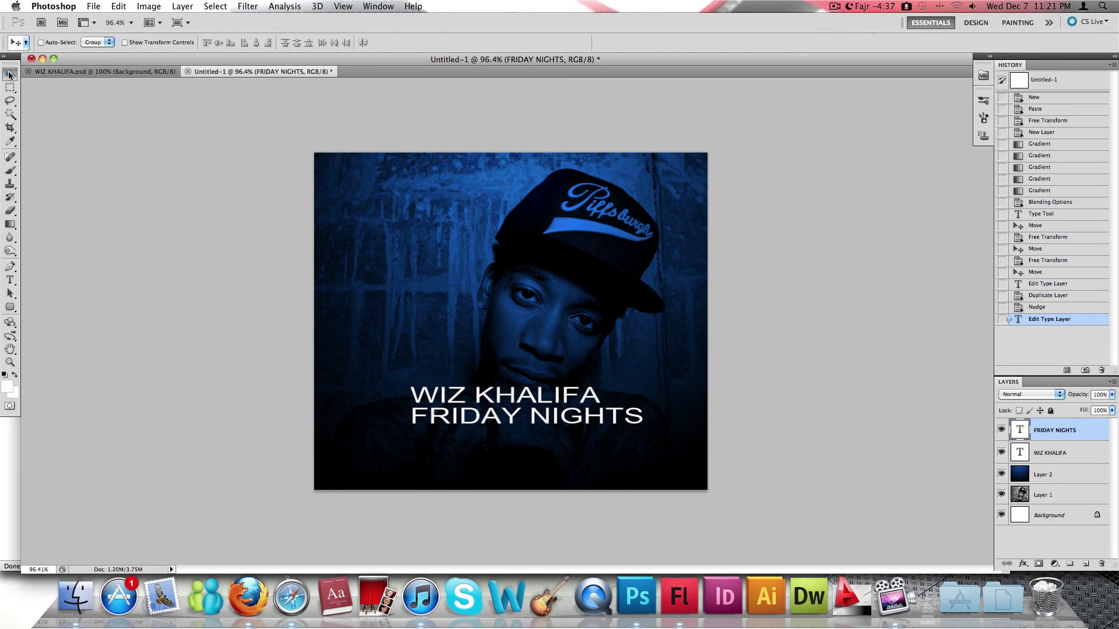
Nudge the FRIDAY NIGHTS line left until it is roughly centred beneath WIZ KHALIFA.
key(Left)
key(Left)
key(Left)
key(Left)
key(Left)
key(Left)
key(Left)
key(Left)
key(Left)
key(Left)
key(Left)
key(Left)
key(Left)
key(Left)
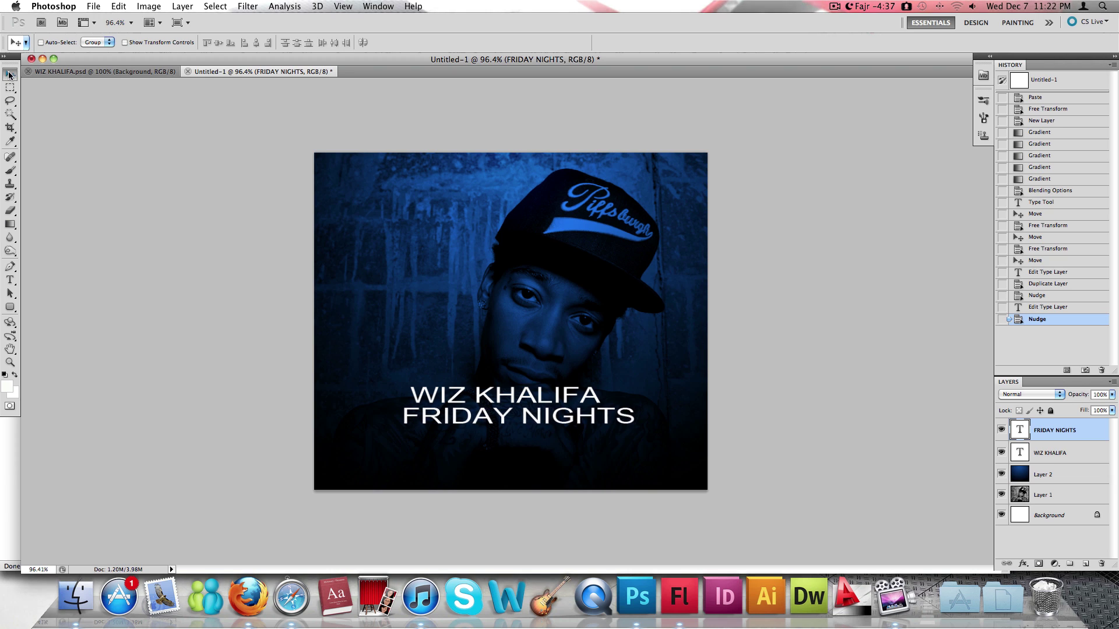
key(Left)
key(Left)
key(Left)
key(Left)
key(Left)
key(Left)
key(Left)
key(Left)
key(Left)
key(Left)
key(Left)
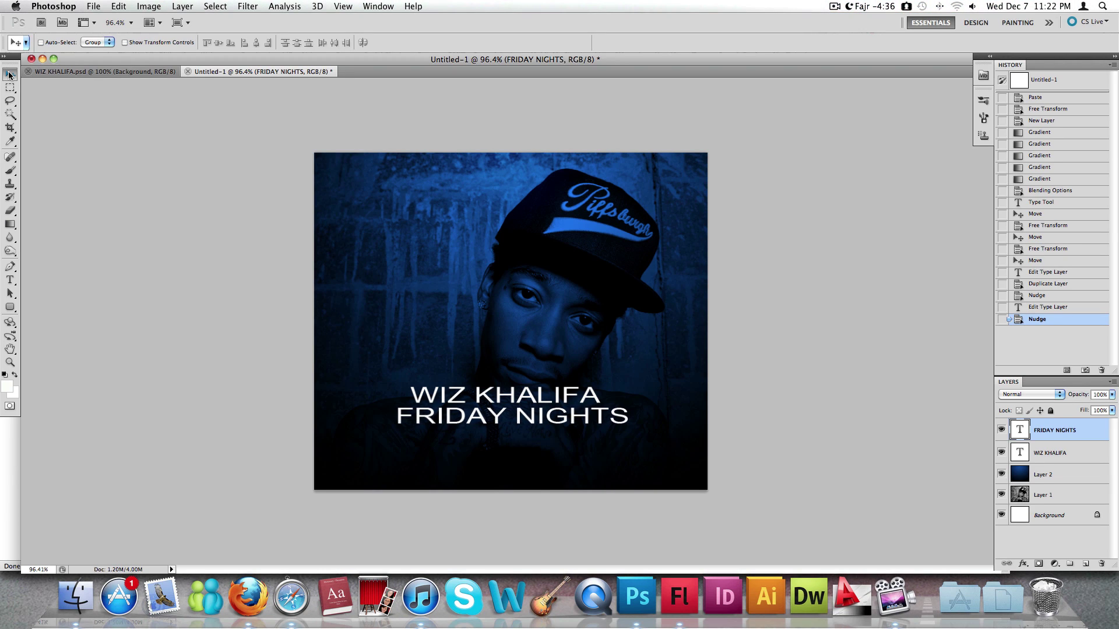
key(Left)
key(Left)
key(Left)
key(Left)
key(Left)
key(Left)
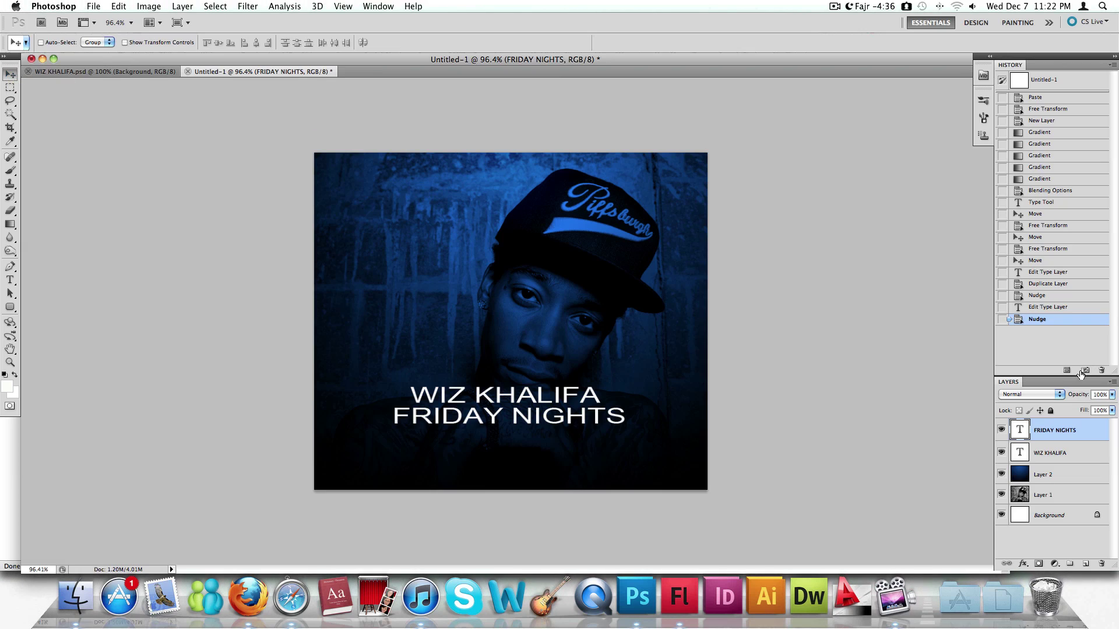
Select the WIZ KHALIFA layer and nudge it slightly right to centre it above FRIDAY NIGHTS.
click(1062, 454)
key(Right)
key(Right)
key(Right)
key(Right)
key(Right)
key(Right)
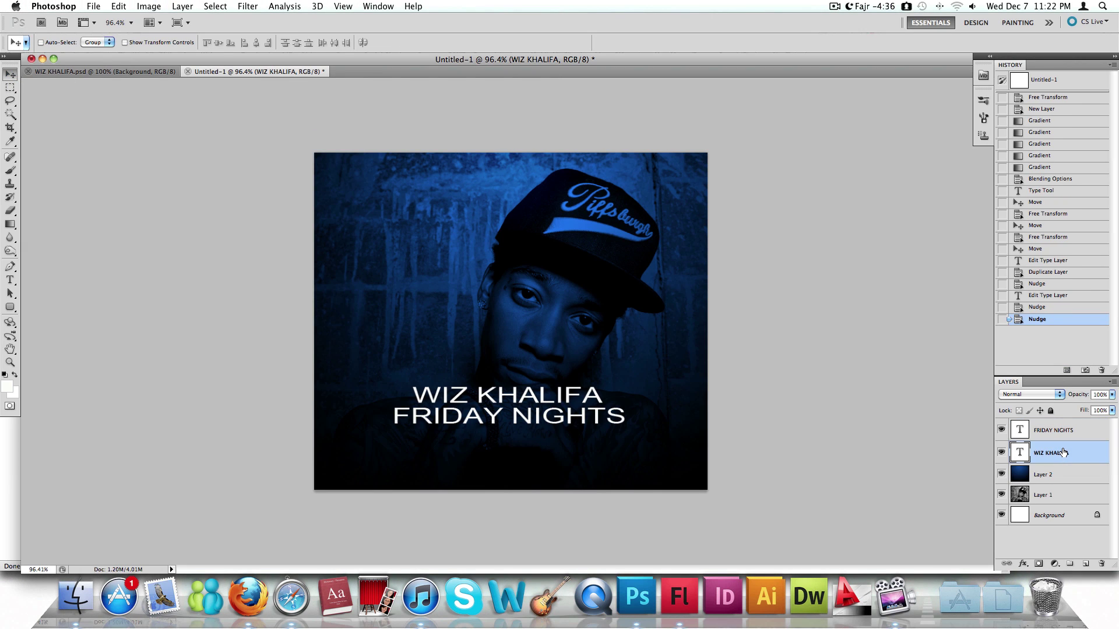
key(Right)
key(Right)
key(Right)
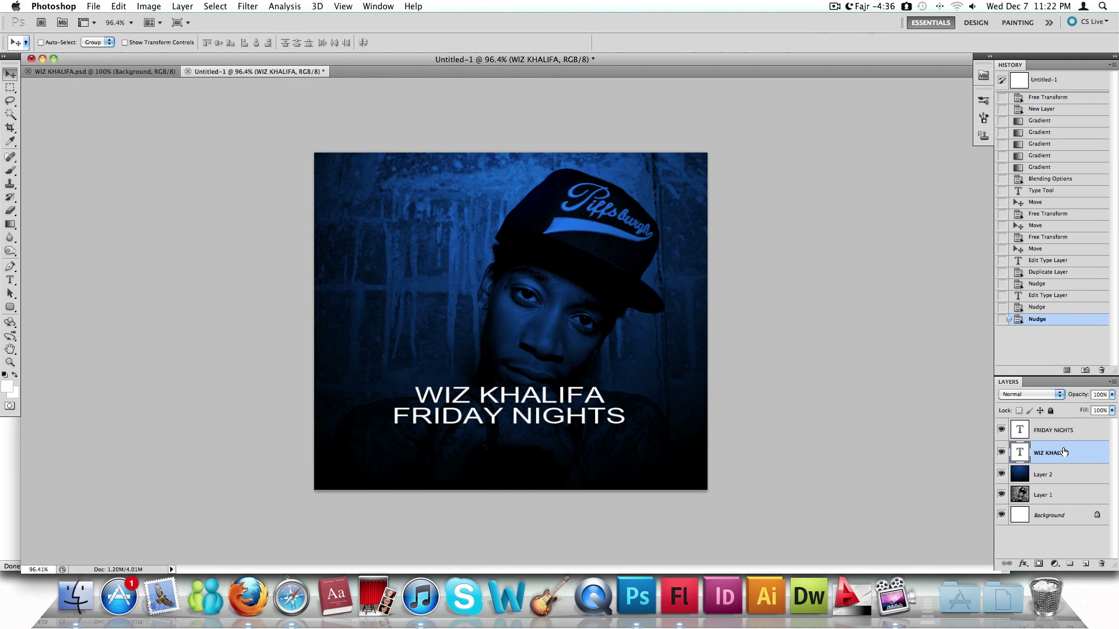
Duplicate the FRIDAY NIGHTS text layer and nudge the copy straight down to form a third line beneath it.
click(1072, 432)
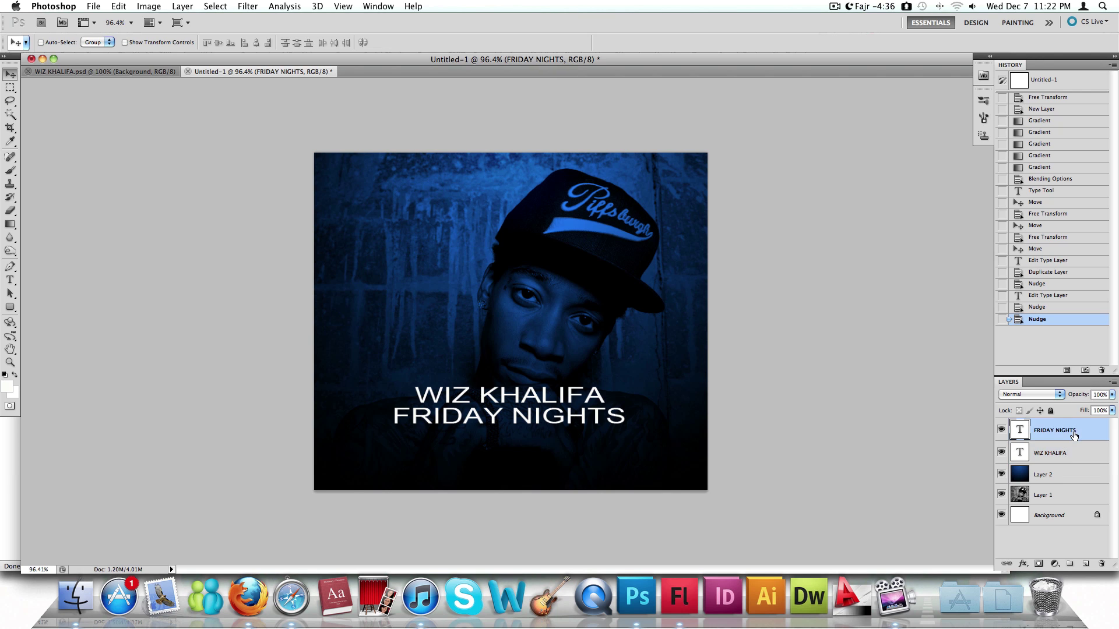
right_click(1064, 431)
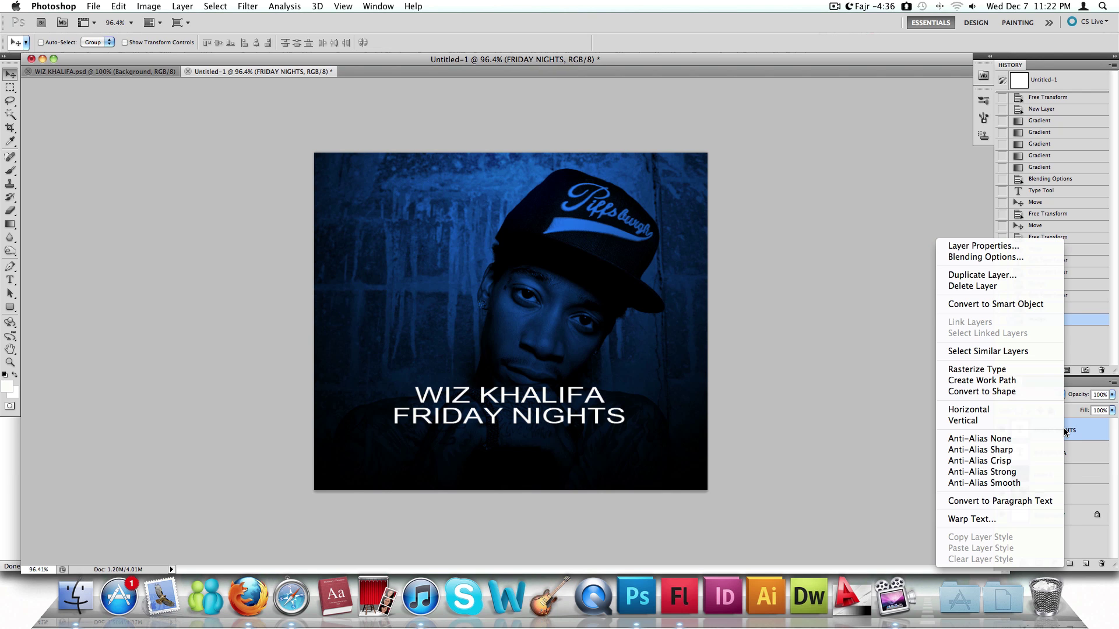
click(1002, 274)
key(Return)
key(Right)
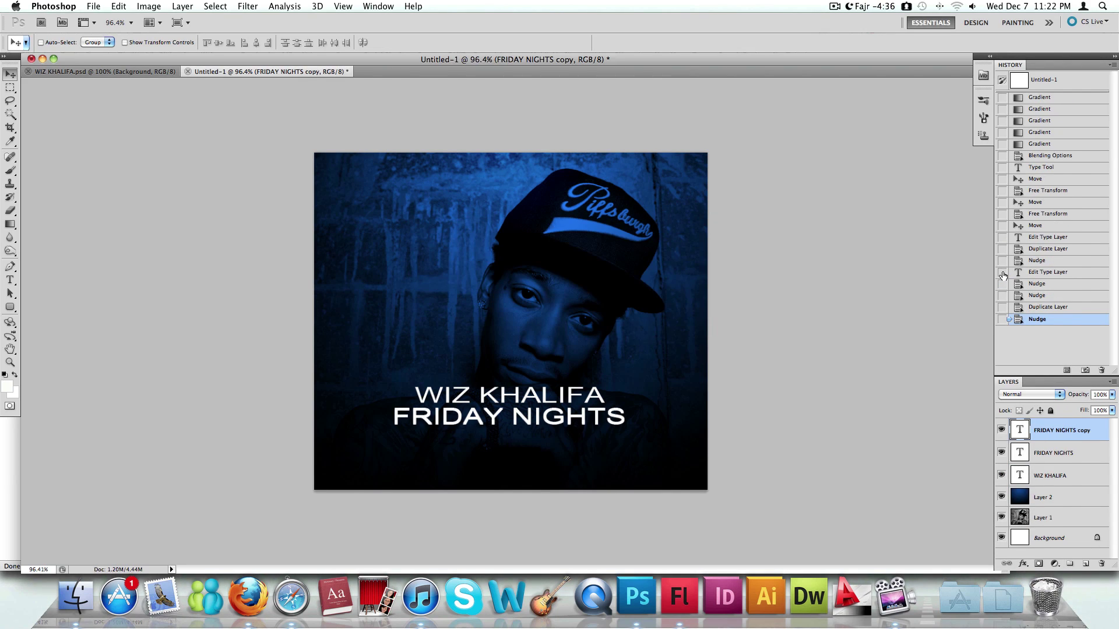
key(Down)
key(Down)
key(Down)
key(Down)
key(Down)
key(Down)
key(Down)
key(Down)
key(Down)
key(Down)
key(Down)
key(Down)
key(Down)
key(Down)
key(Down)
key(Down)
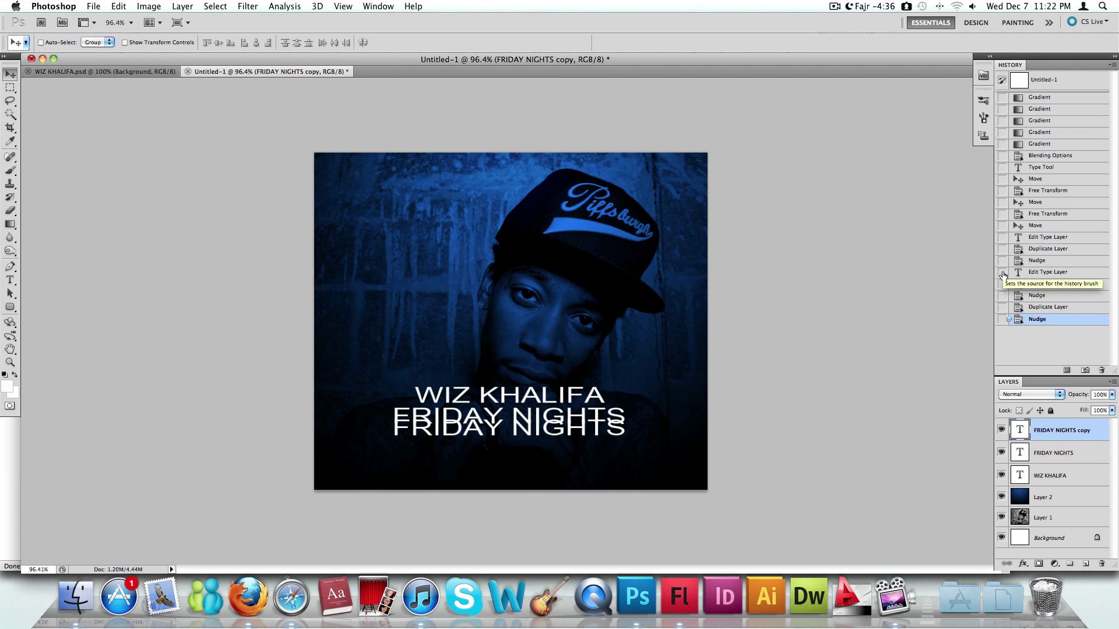
key(Down)
key(Down)
key(Down)
key(Down)
key(Down)
key(Down)
key(Down)
key(Down)
key(Down)
key(Down)
key(Down)
key(Down)
key(Down)
key(Down)
key(Down)
key(Down)
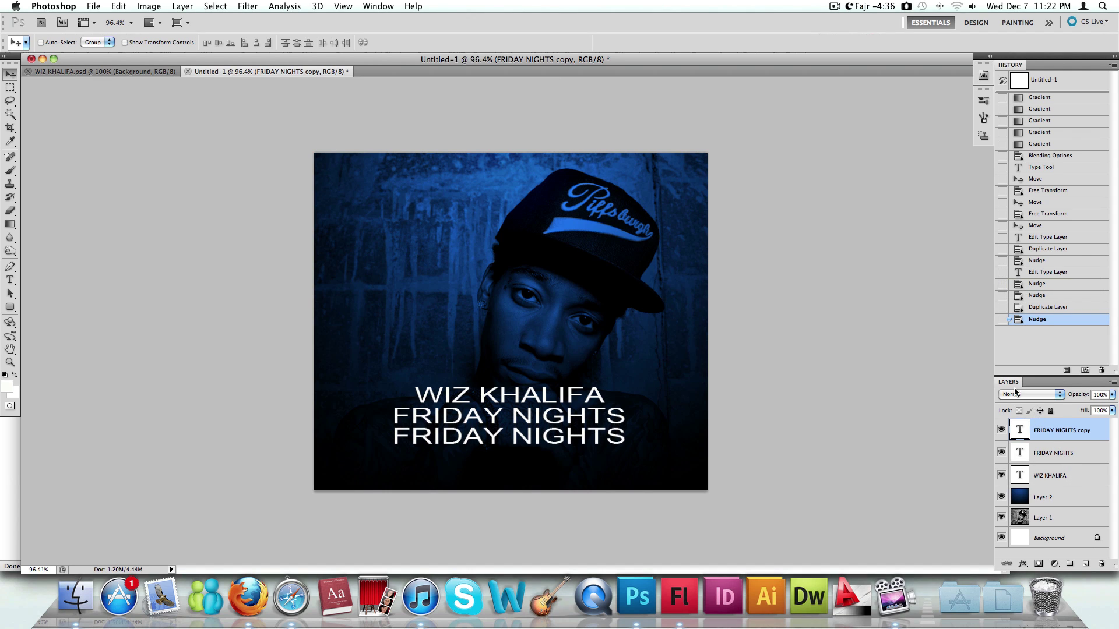
Replace the third line's text with "SHAIE DESIGNS", commit the edit and nudge the line up slightly.
double_click(1018, 430)
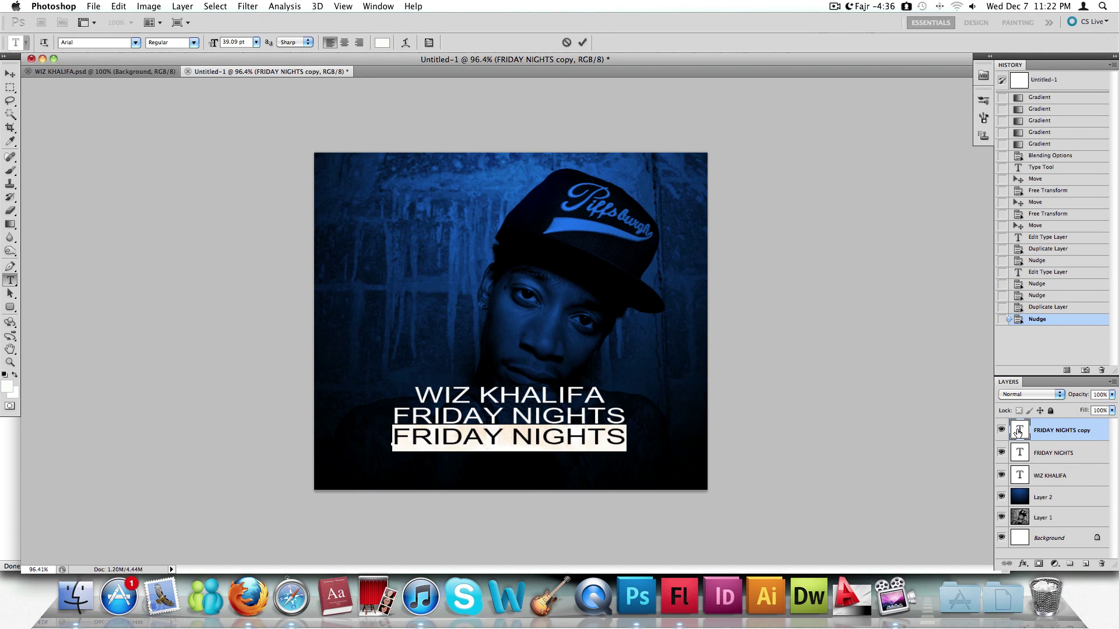
text(SHAIE)
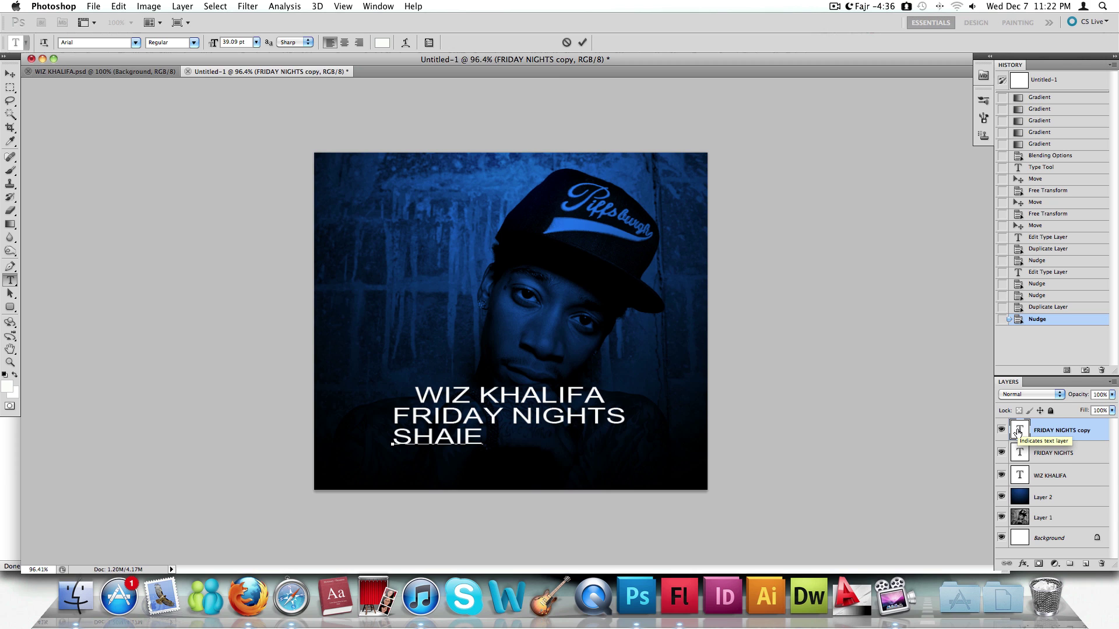
text( DEIS)
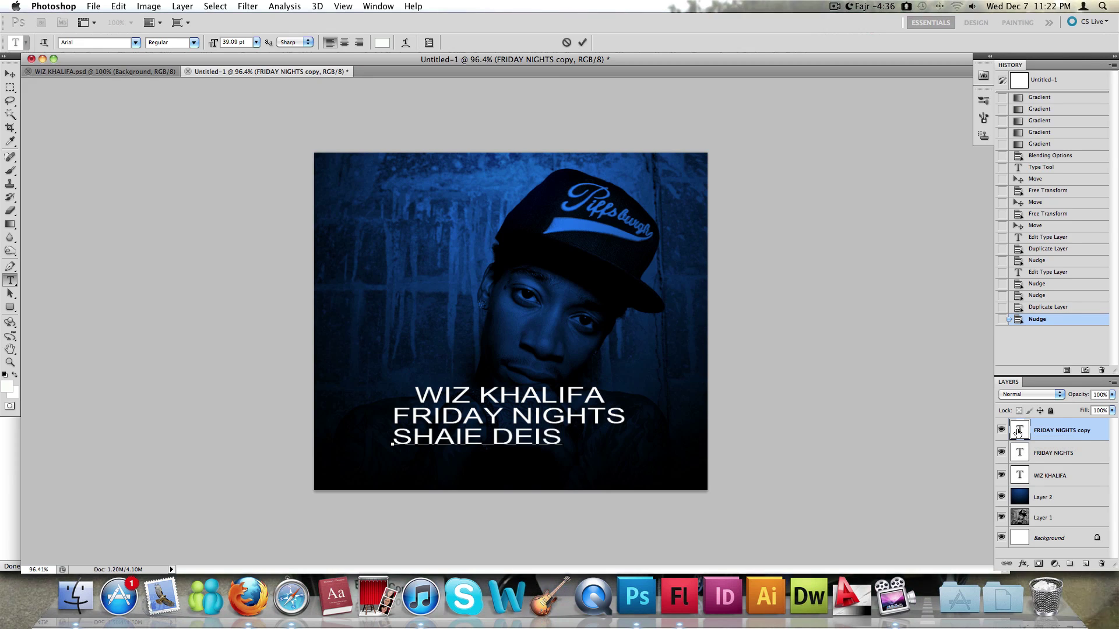
key(BackSpace)
key(BackSpace)
text(SI)
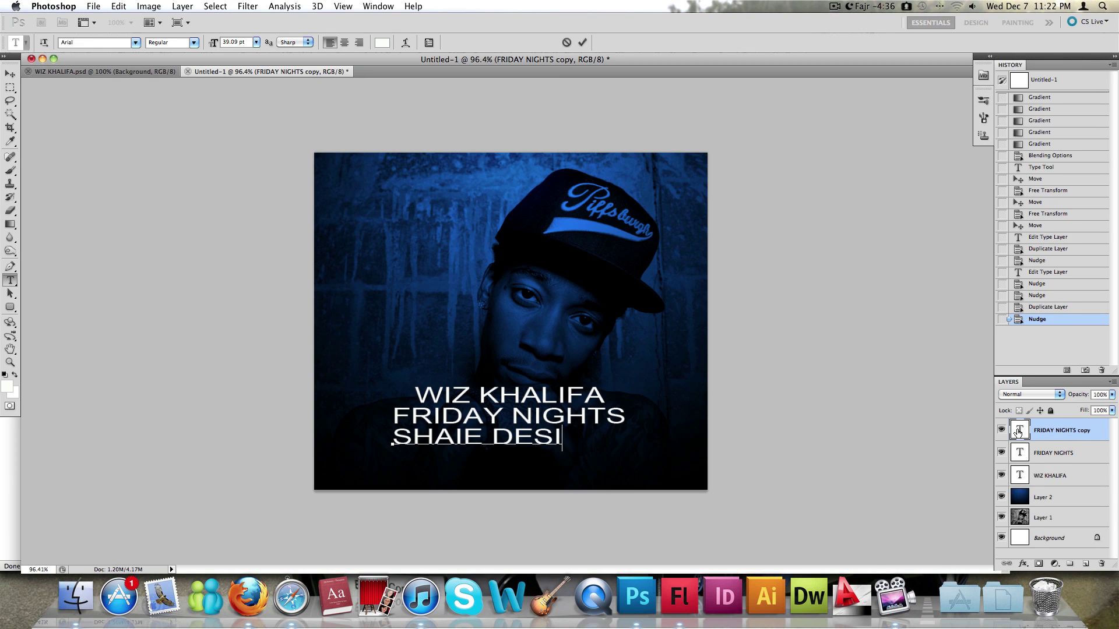
text(GNS)
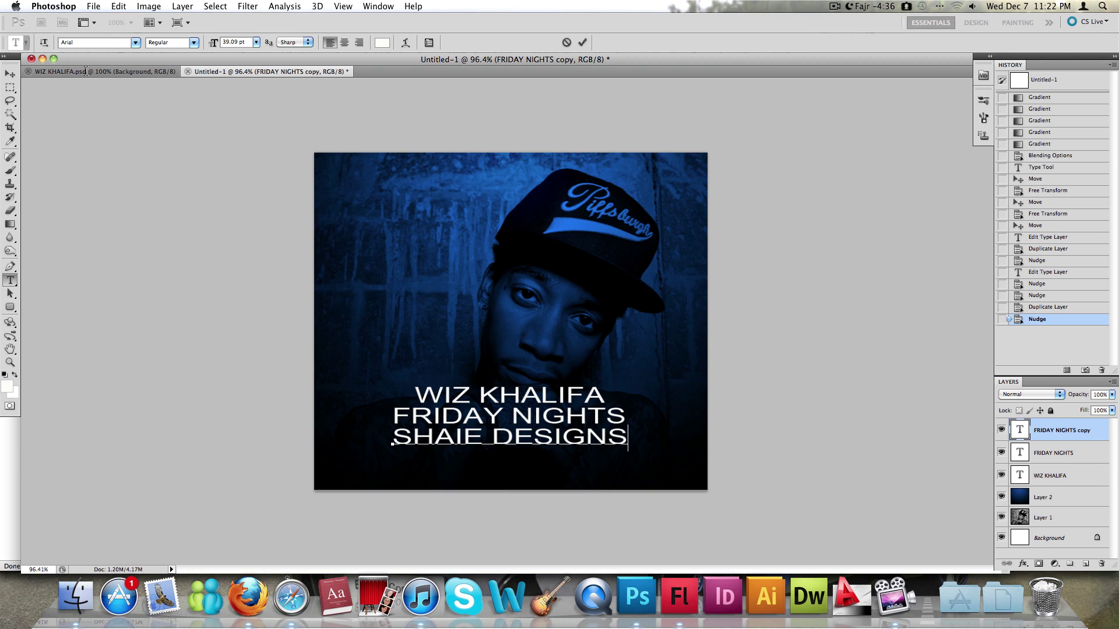
click(10, 74)
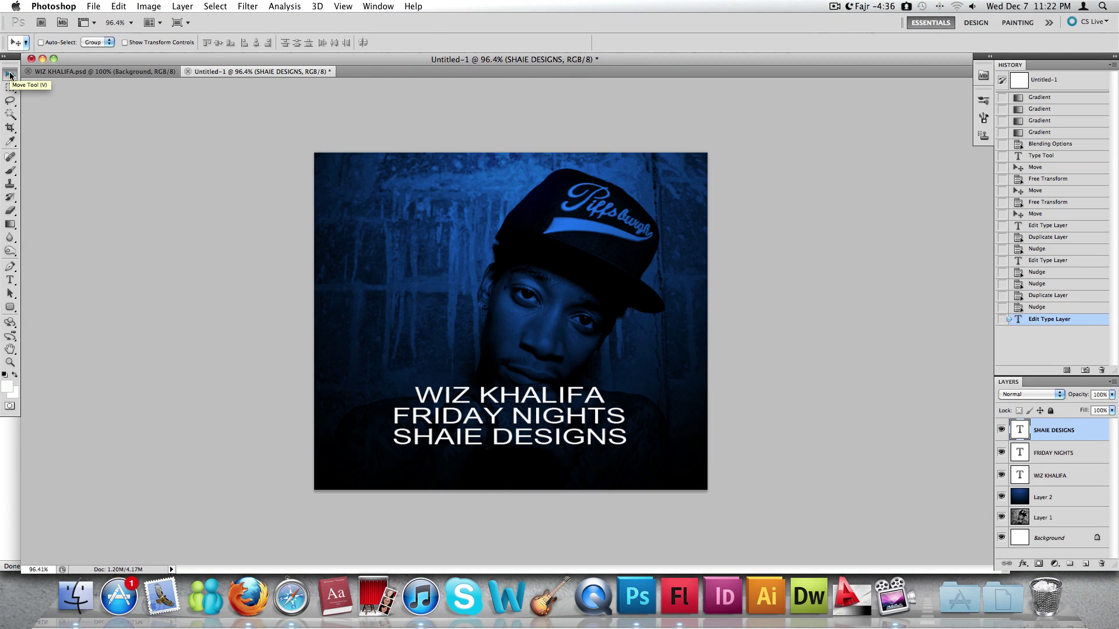
key(Up)
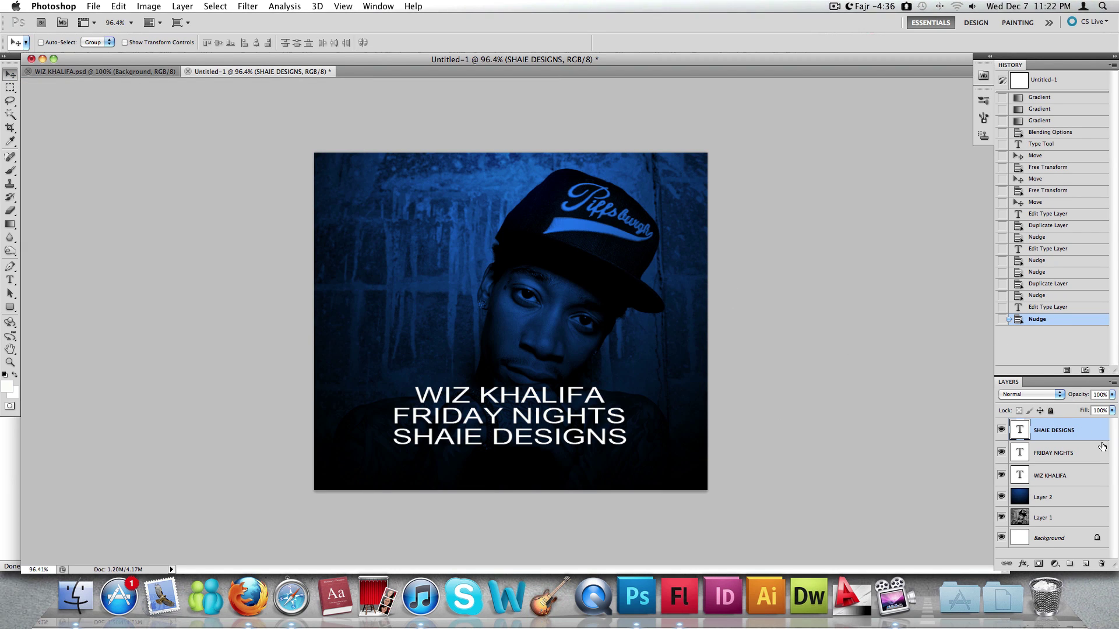
Copy the WIZ KHALIFA layer's content across the whole canvas and paste it as a new pixel layer.
click(1068, 477)
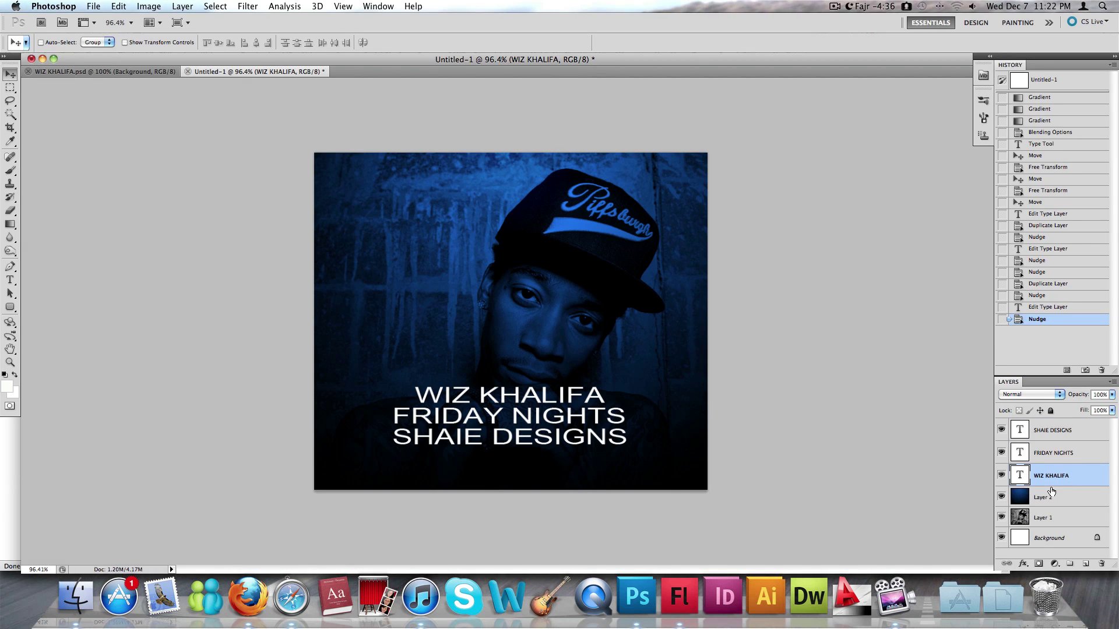
key(super+a)
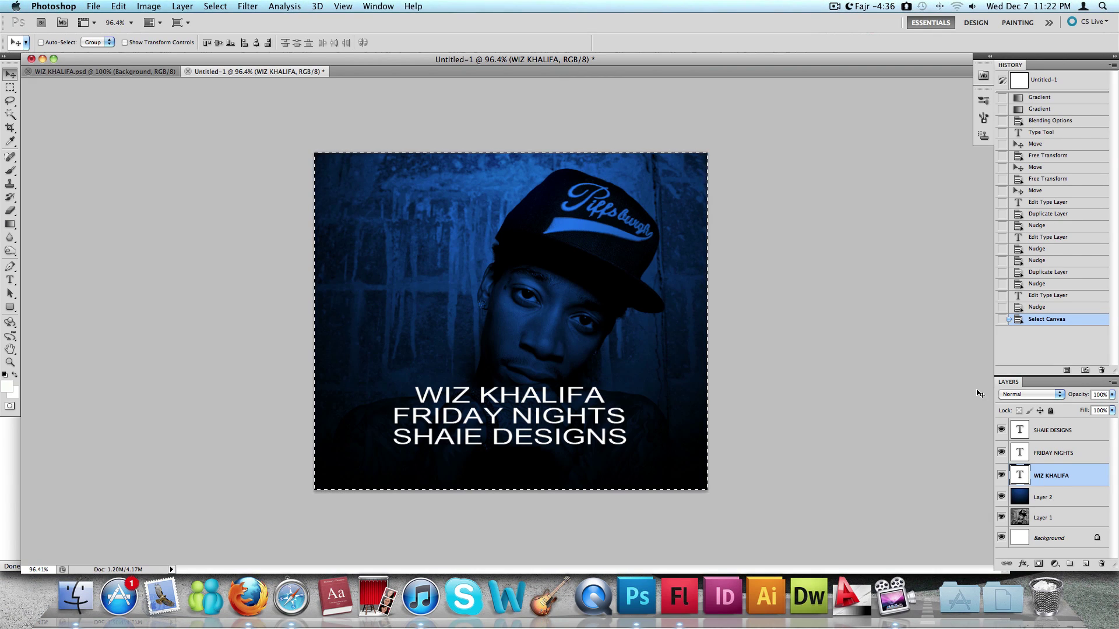
key(super+v)
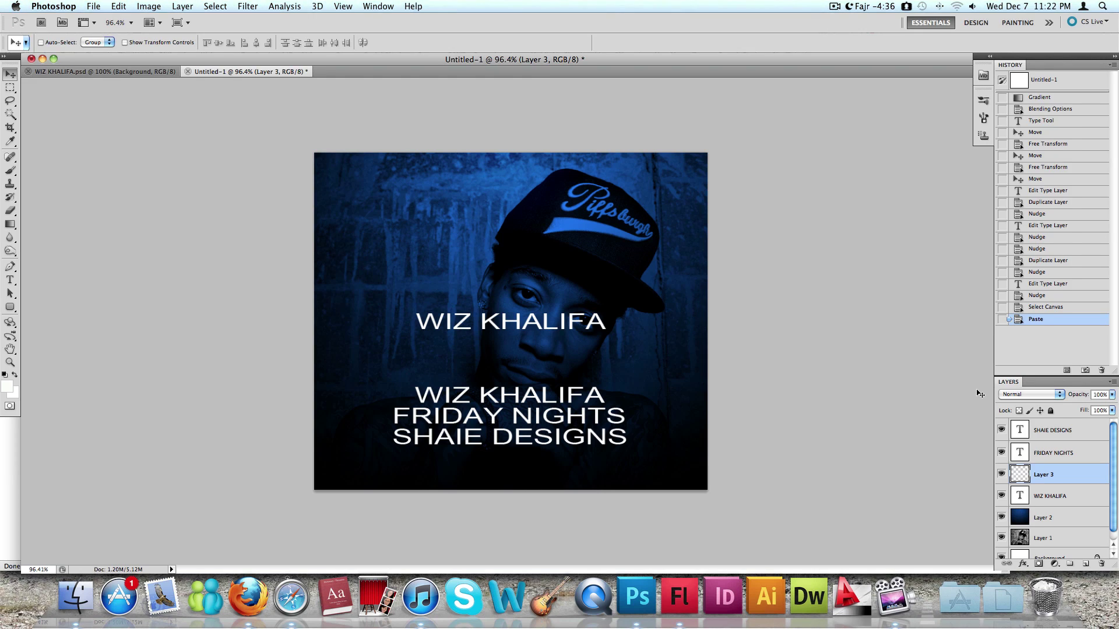
Nudge the pasted WIZ KHALIFA copy straight down until it sits just above the original title lines.
key(Down)
key(Down)
key(Down)
key(Down)
key(Down)
key(Down)
key(Down)
key(Down)
key(Down)
key(Down)
key(Down)
key(Down)
key(Down)
key(Down)
key(Down)
key(Down)
key(Down)
key(Down)
key(Down)
key(Down)
key(Down)
key(Down)
key(Down)
key(Down)
key(Down)
key(Down)
key(Down)
key(Down)
key(Down)
key(Down)
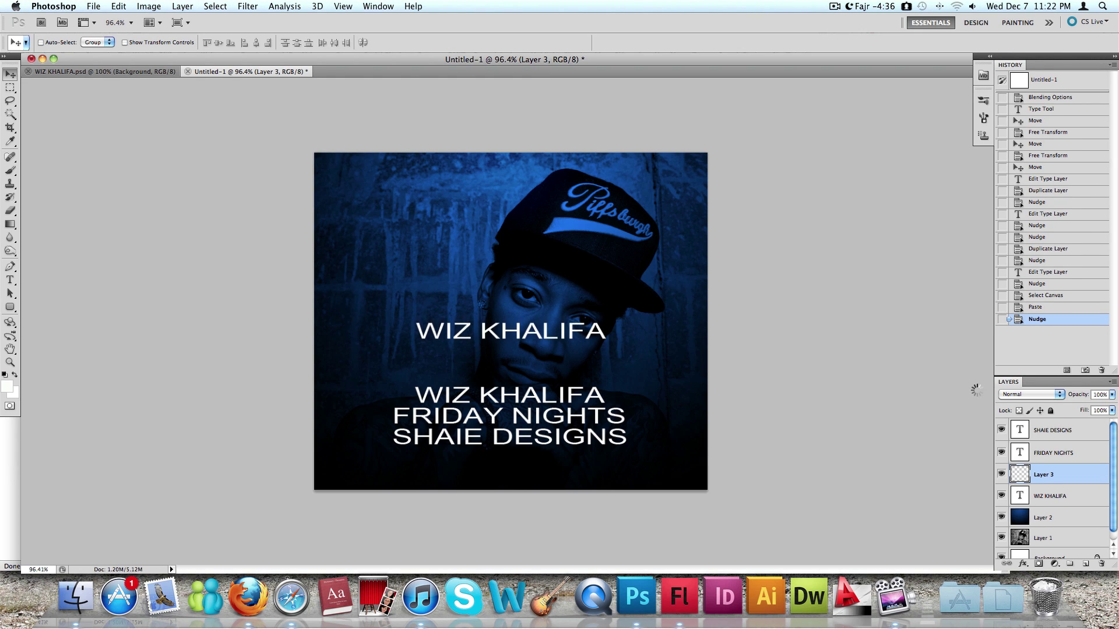
key(Down)
key(Down)
key(Down)
key(Down)
key(Down)
key(Down)
key(Down)
key(Down)
key(Down)
key(Down)
key(Down)
key(Down)
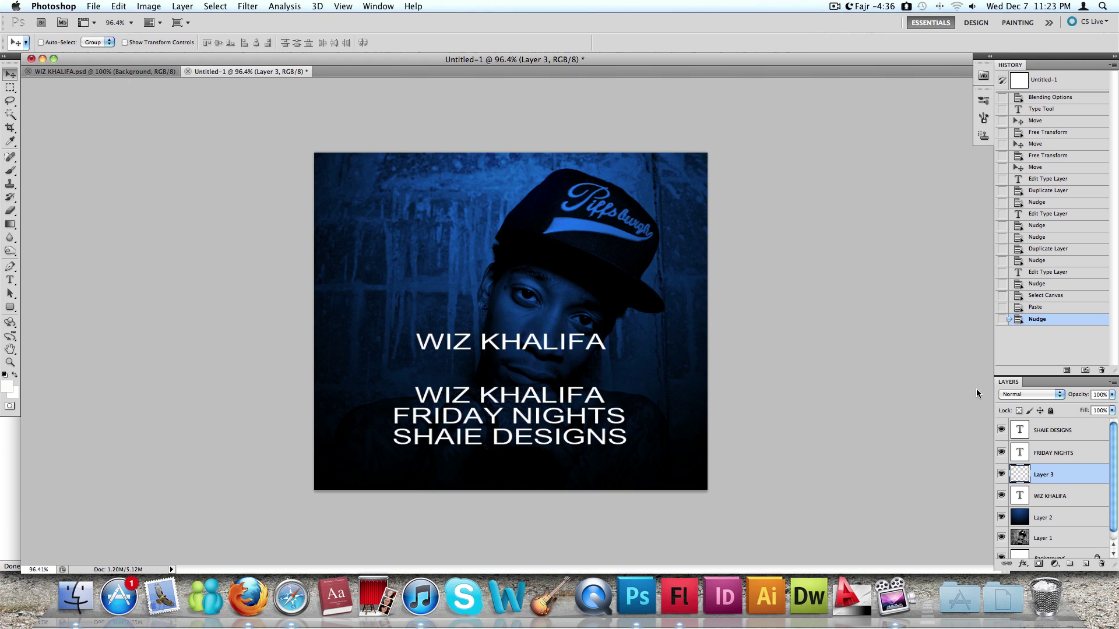
key(Down)
key(Down)
key(Down)
key(Down)
key(Down)
key(Down)
key(Down)
key(Down)
key(Down)
key(Down)
key(Down)
key(Down)
key(Down)
key(Down)
key(Down)
key(Down)
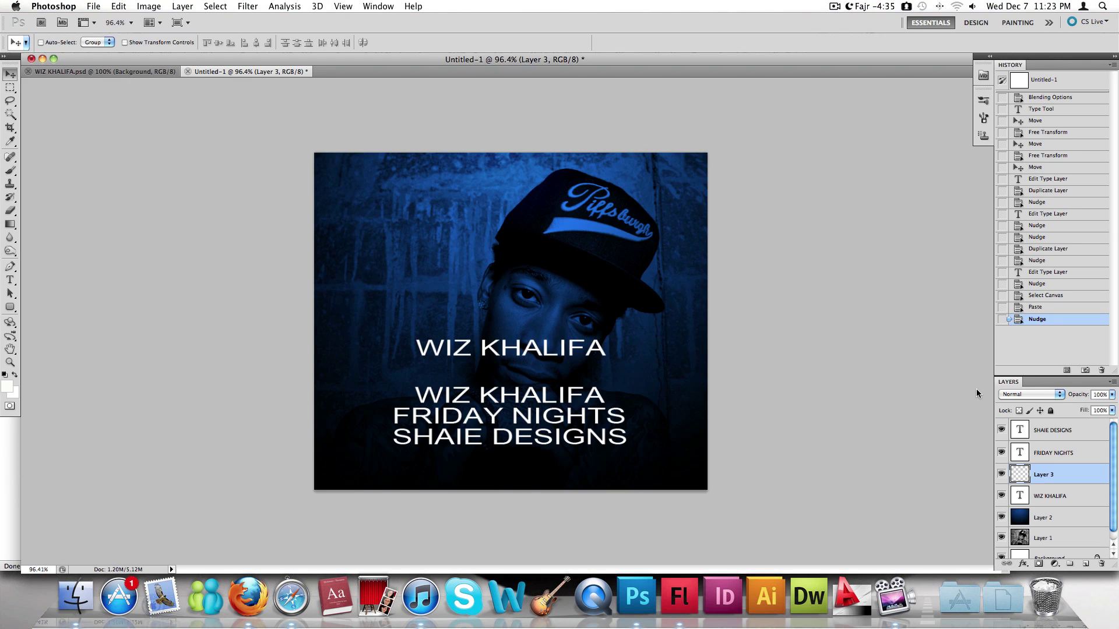
key(Down)
key(Down)
key(Down)
key(Down)
key(Down)
key(Down)
key(Down)
key(Down)
key(Down)
key(Down)
key(Down)
key(Down)
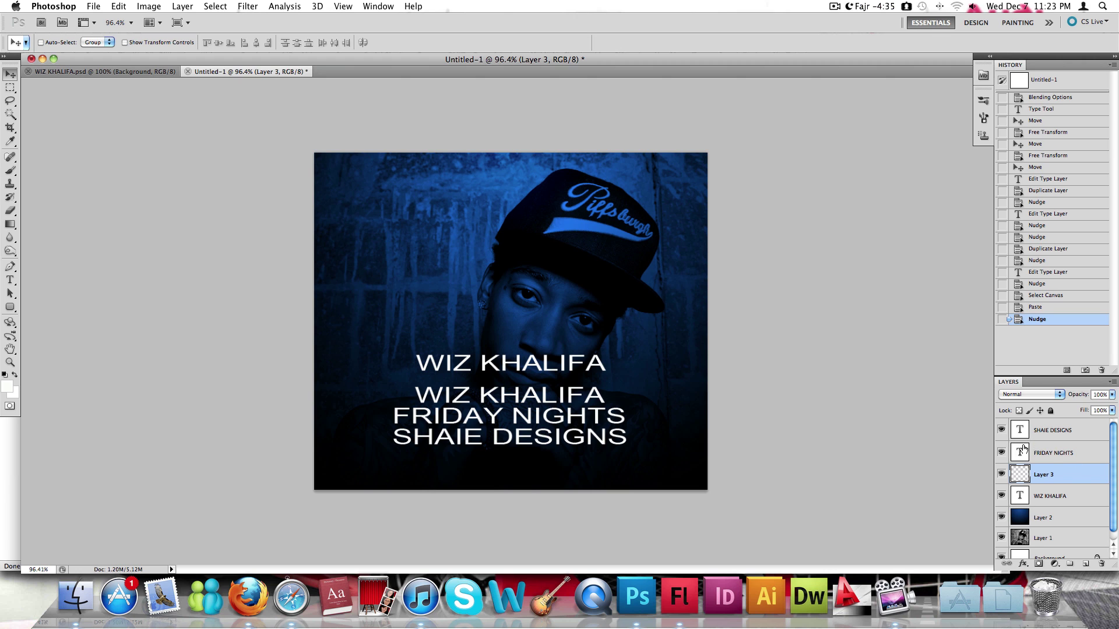
right_click(1034, 479)
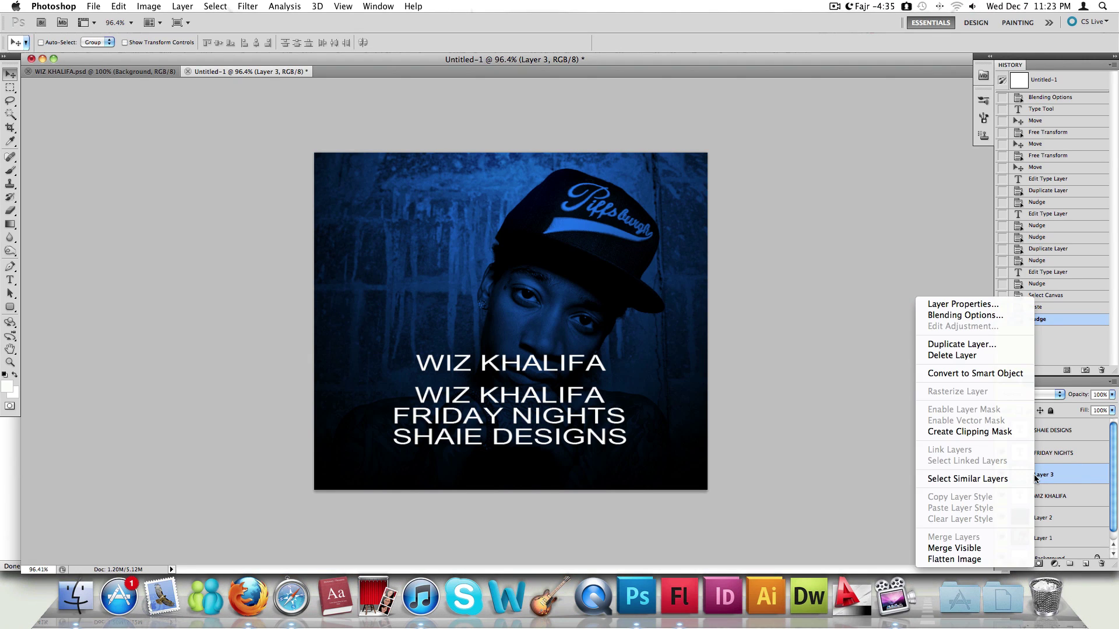
click(1012, 315)
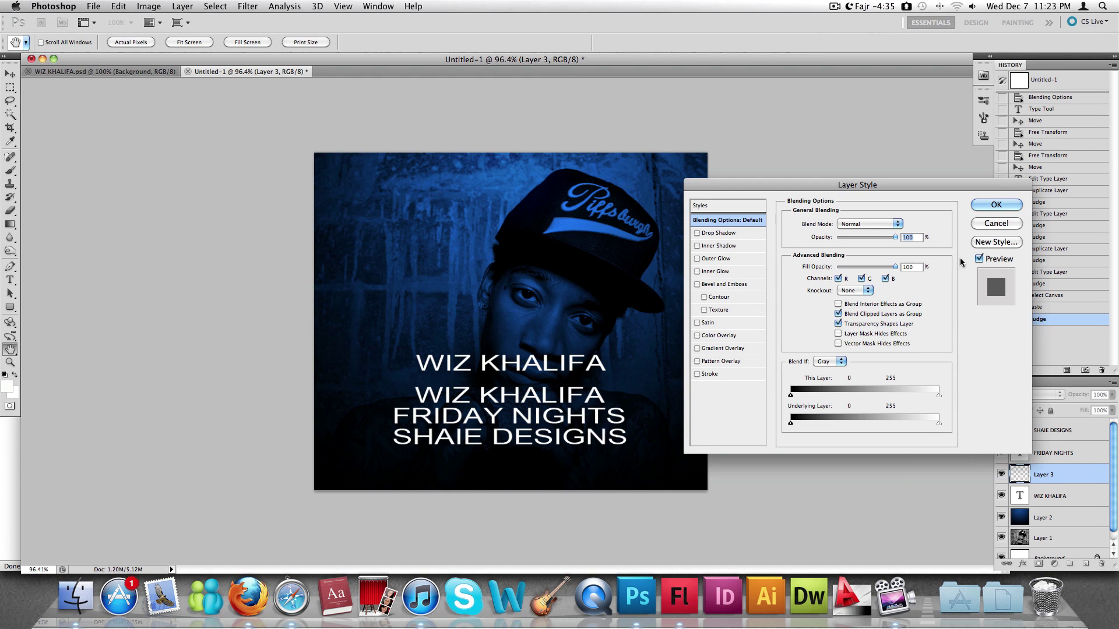
key(Escape)
Apply a Motion Blur to the pasted WIZ KHALIFA copy with an angle of 0° and a distance of 25 pixels.
click(242, 7)
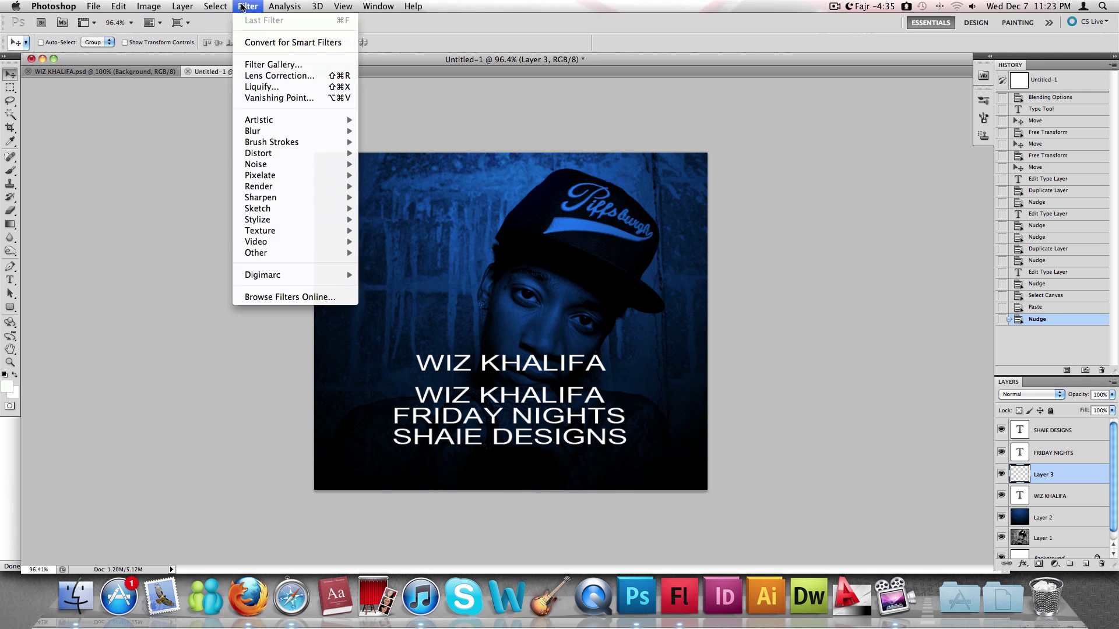
mouse_move(331, 130)
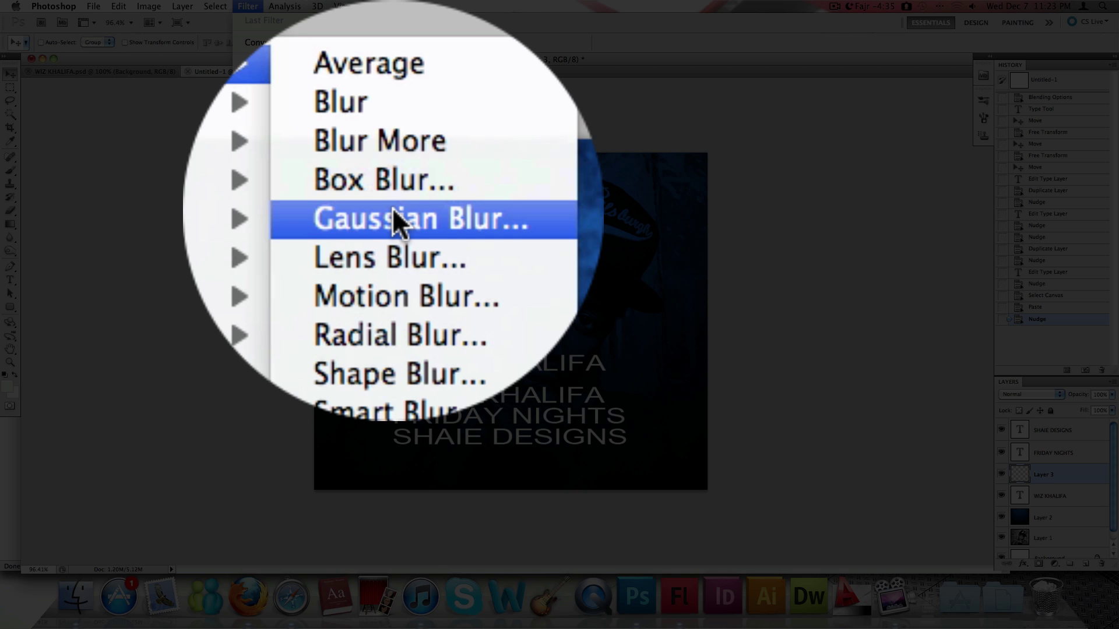
click(411, 208)
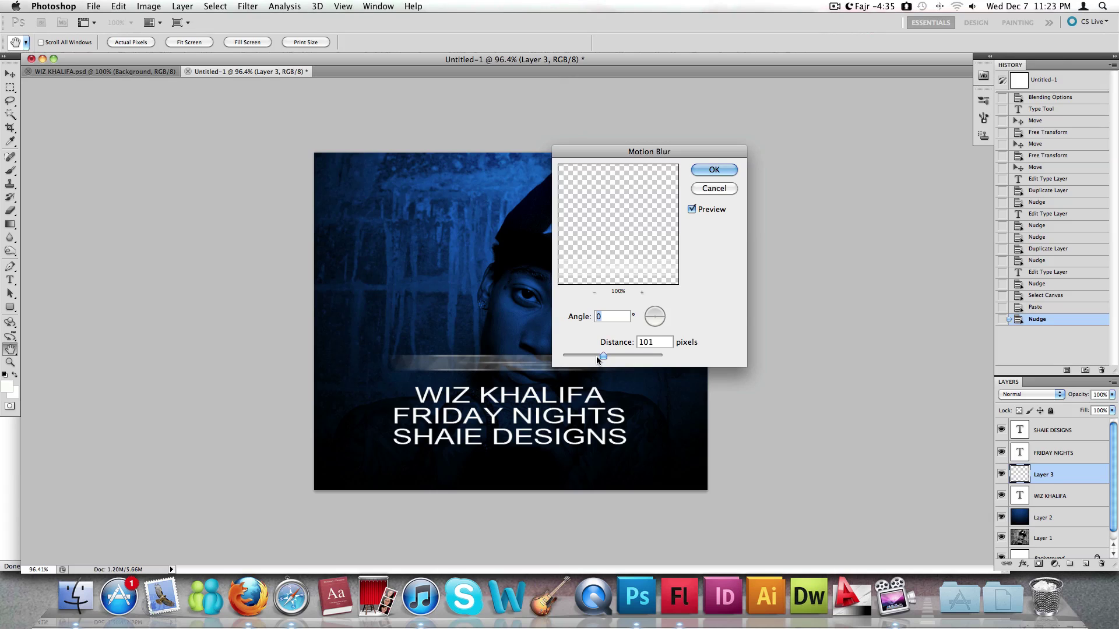
drag(604, 355, 582, 356)
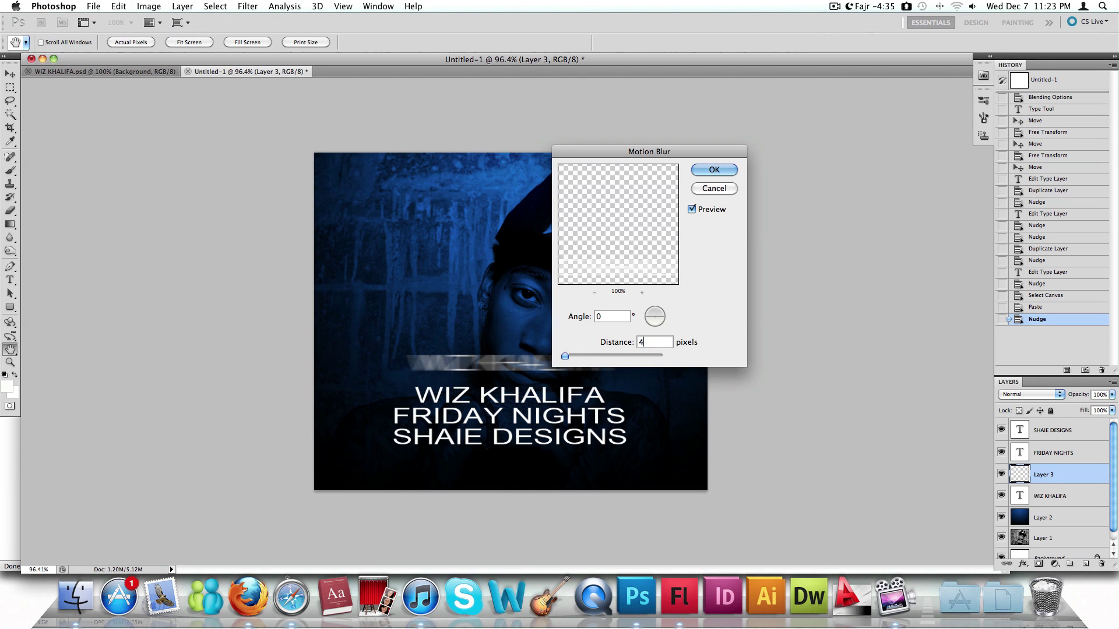
text(0)
drag(583, 355, 575, 354)
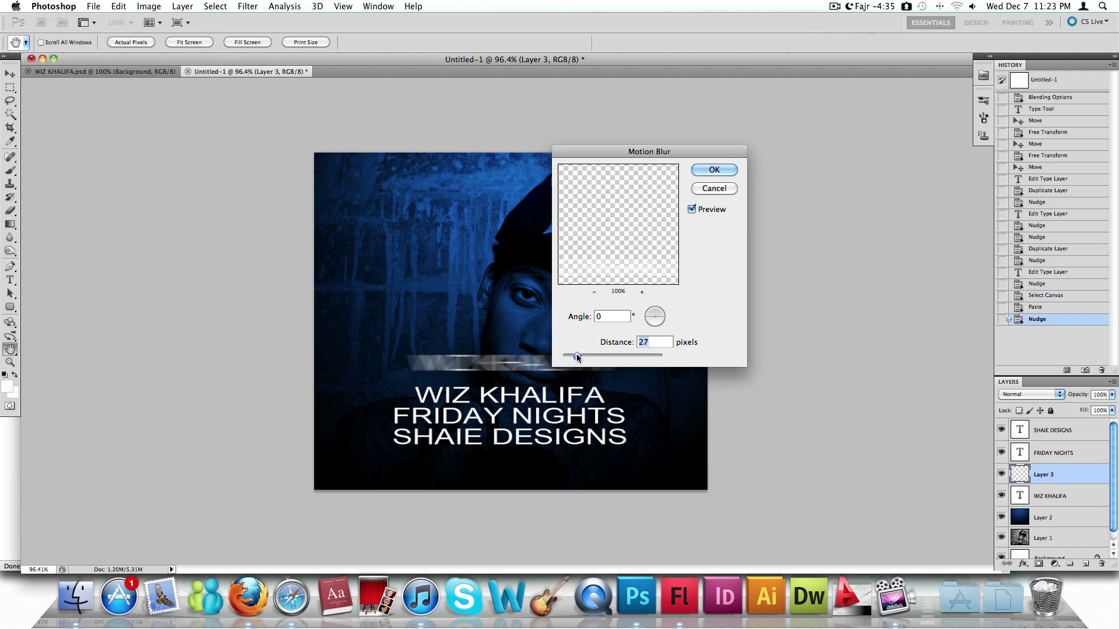
click(664, 341)
text(25)
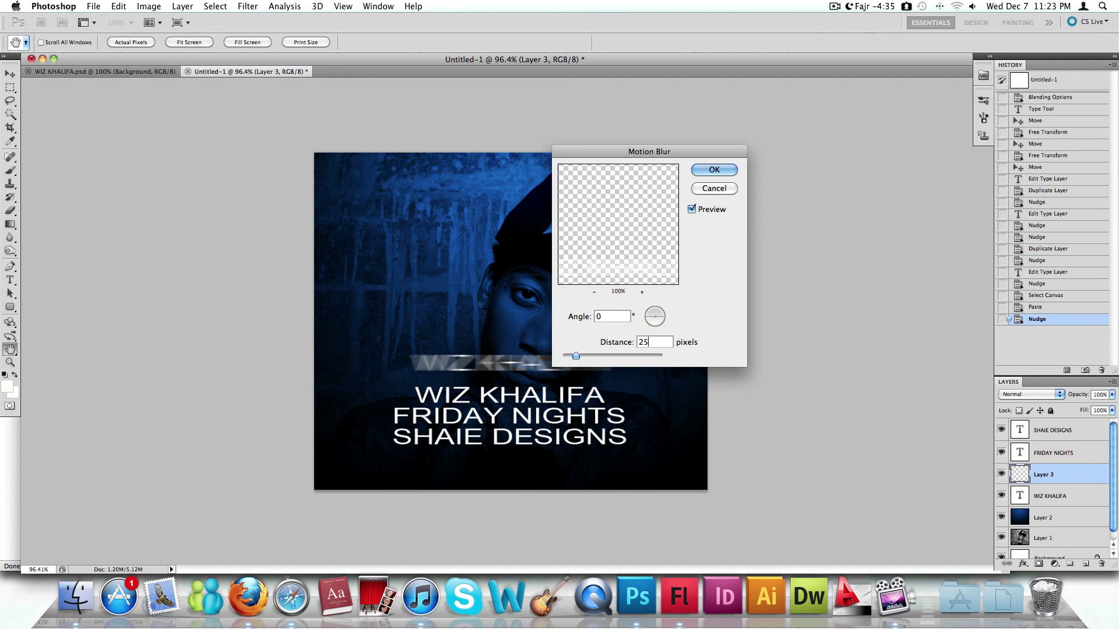
click(720, 169)
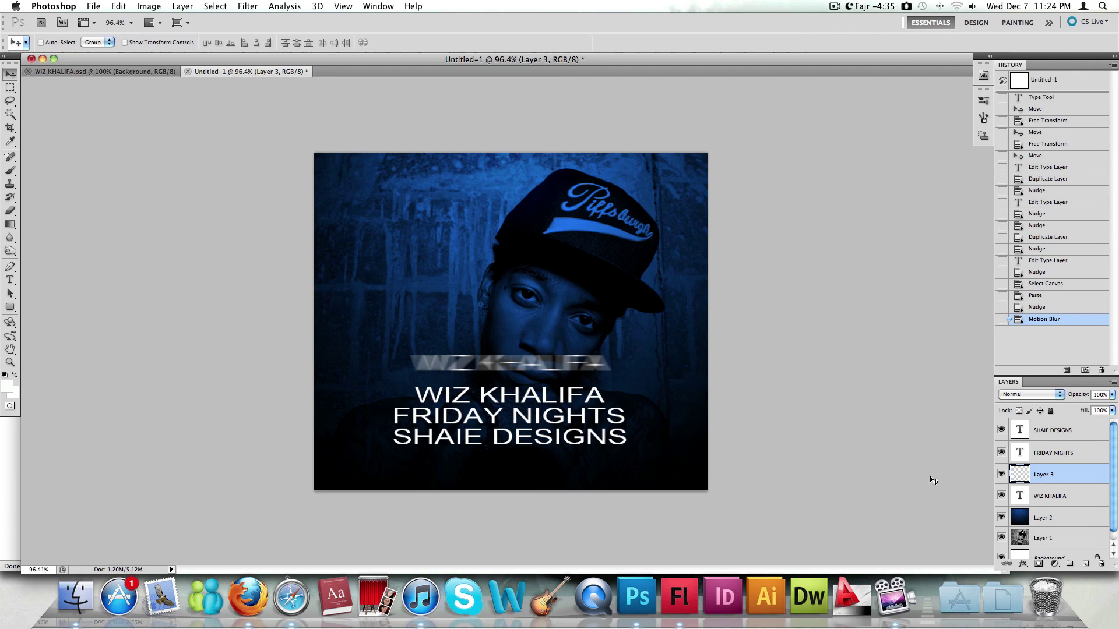
Add a Color Overlay effect to the blurred WIZ KHALIFA copy on Layer 3.
right_click(1060, 472)
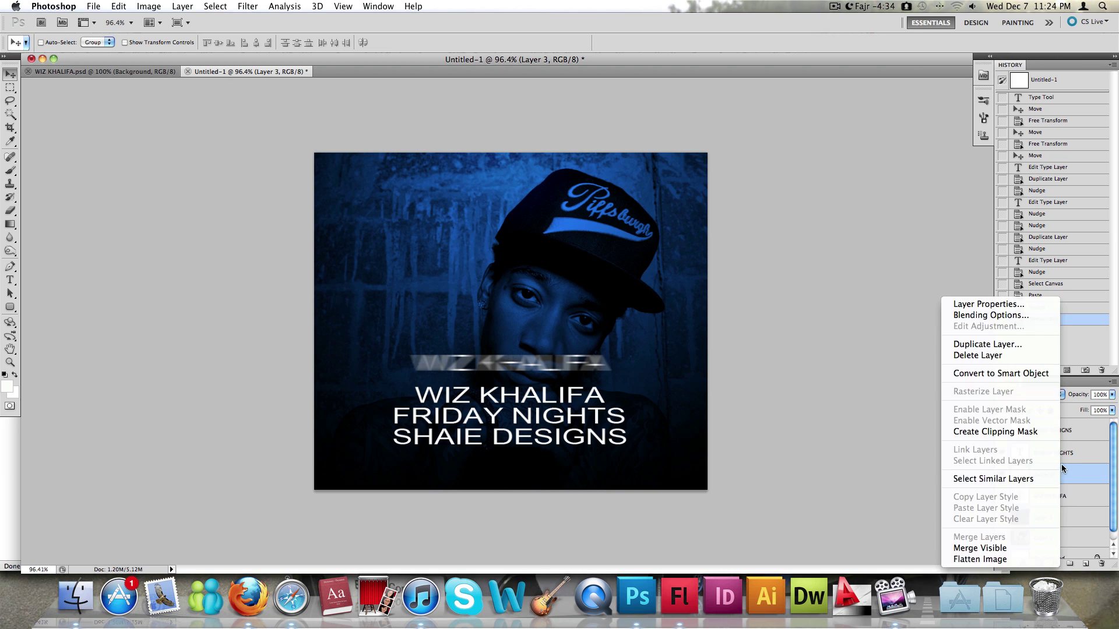
click(989, 315)
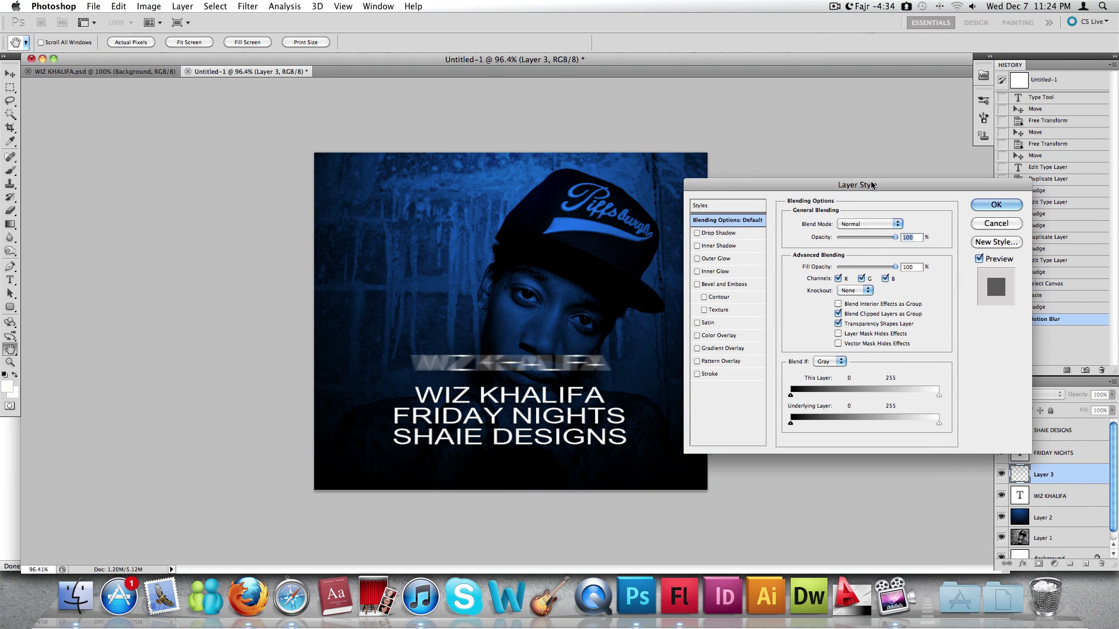
drag(851, 166, 694, 169)
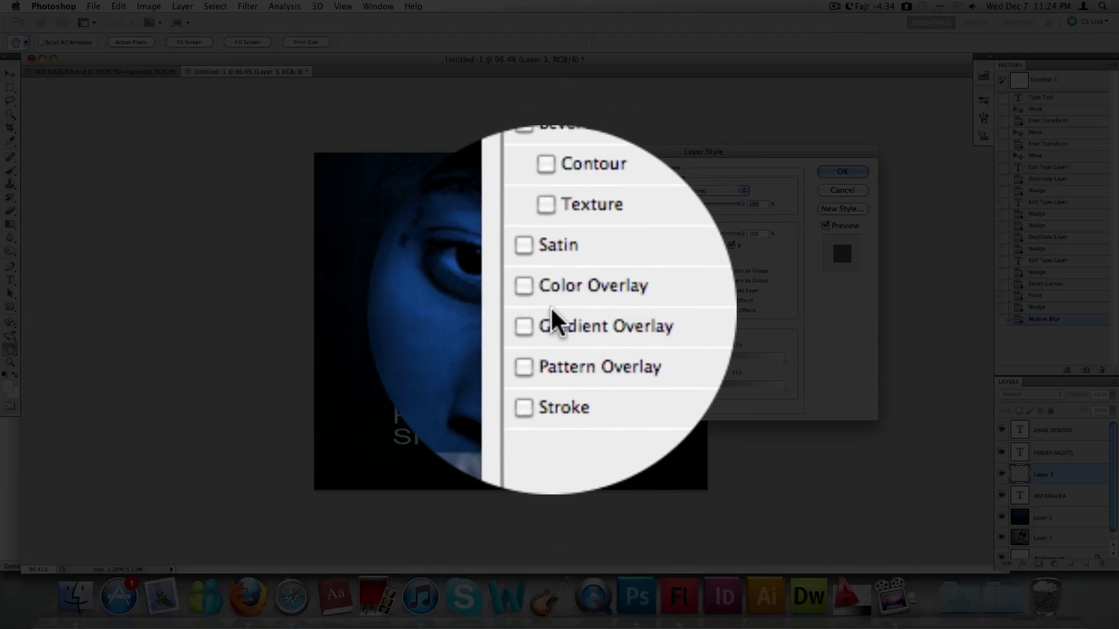
click(543, 303)
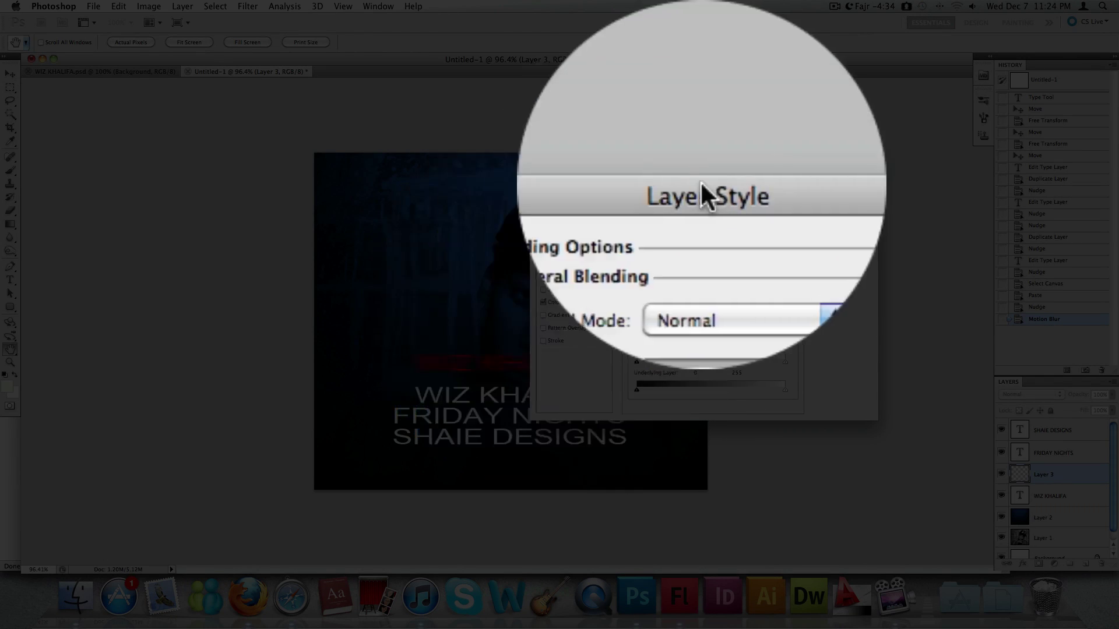
drag(699, 153, 748, 152)
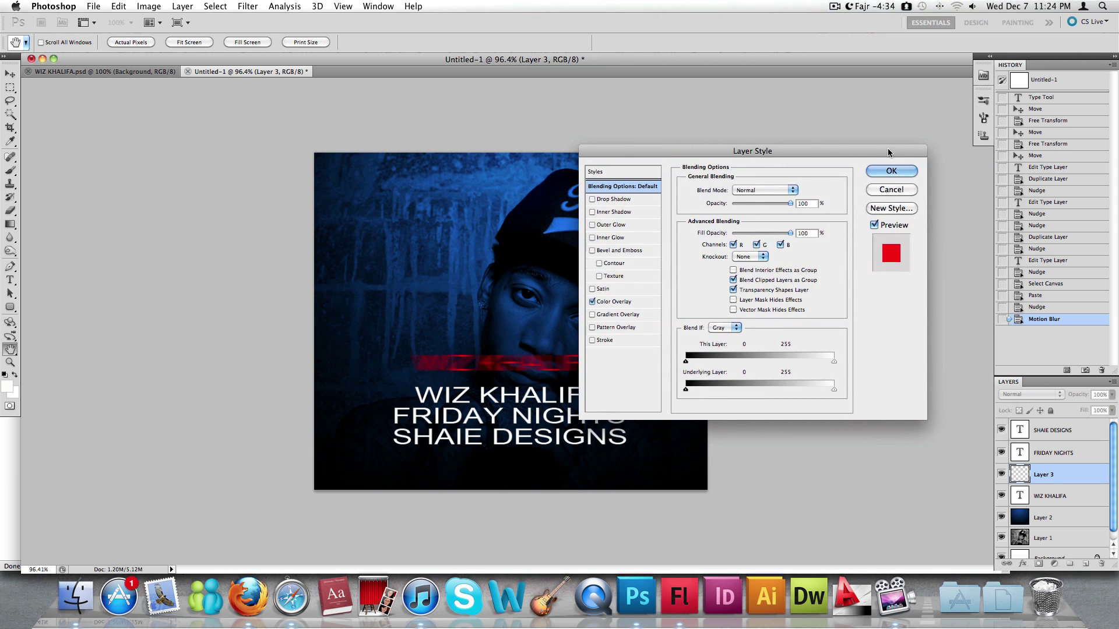
mouse_move(888, 153)
mouse_down()
mouse_move(673, 195)
mouse_move(664, 162)
mouse_move(656, 180)
mouse_move(872, 165)
mouse_up()
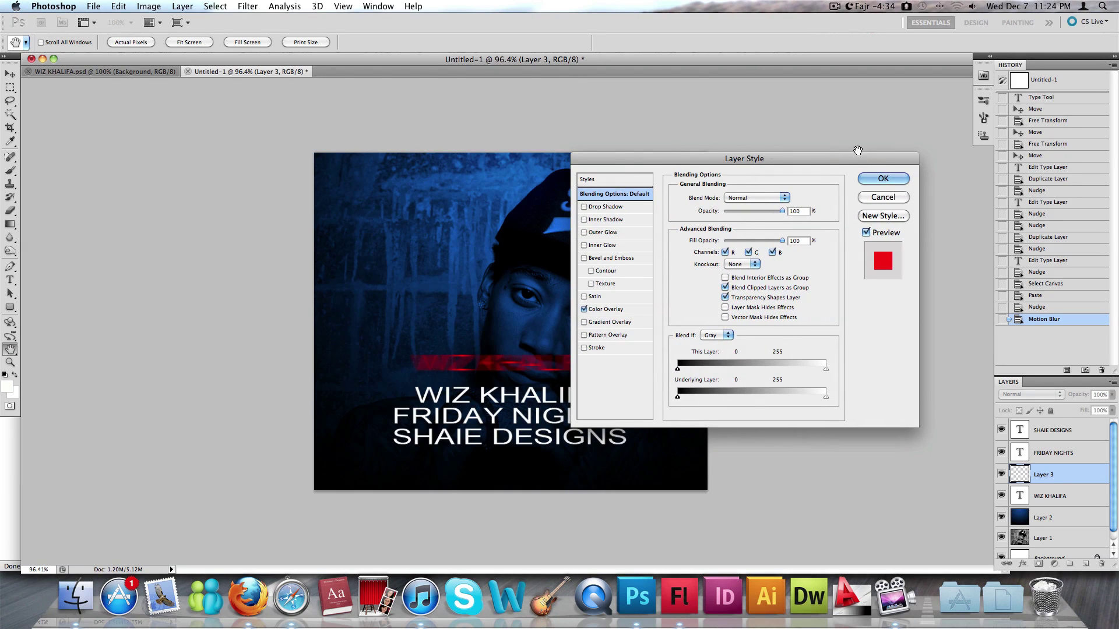
drag(826, 153, 842, 98)
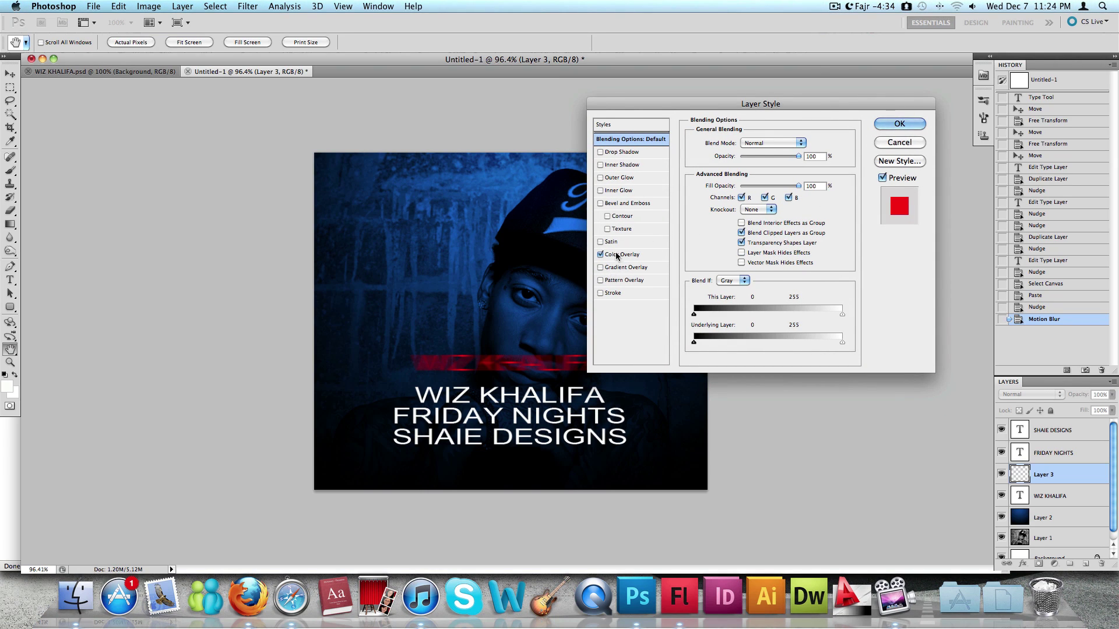
Set Layer 3's Color Overlay to the light blue 00ccff and apply the layer style.
click(640, 256)
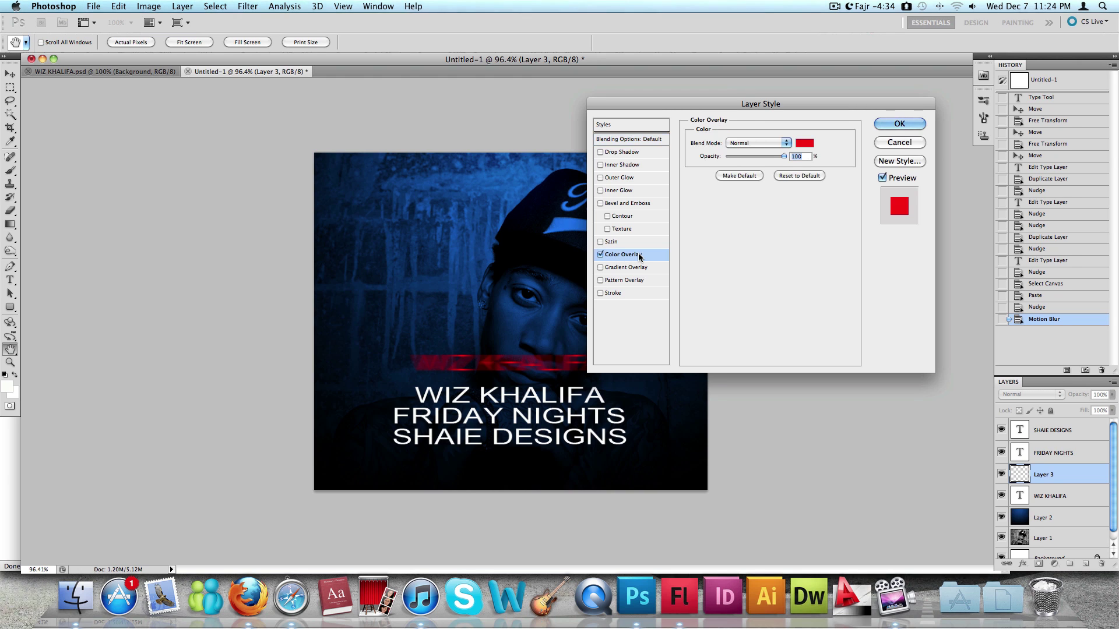
click(805, 144)
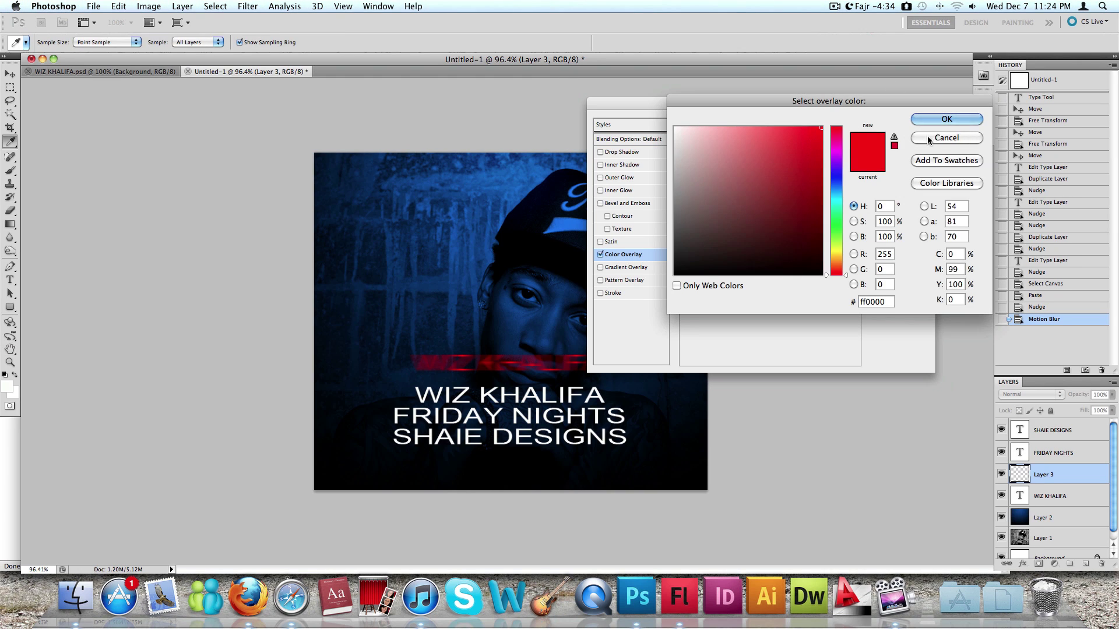
click(927, 137)
click(805, 144)
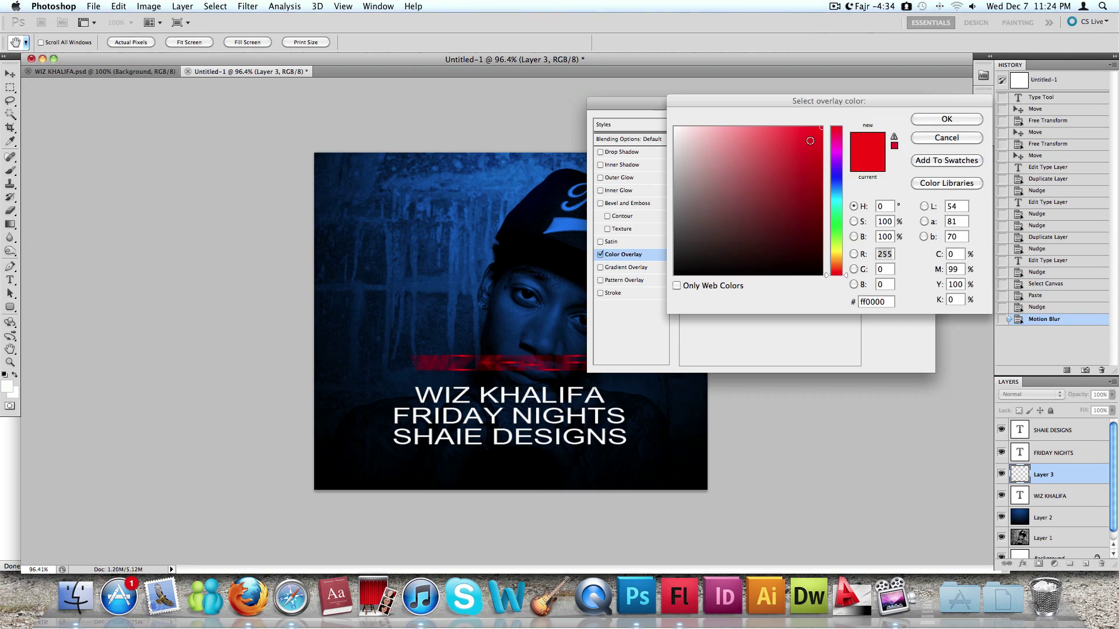
click(834, 197)
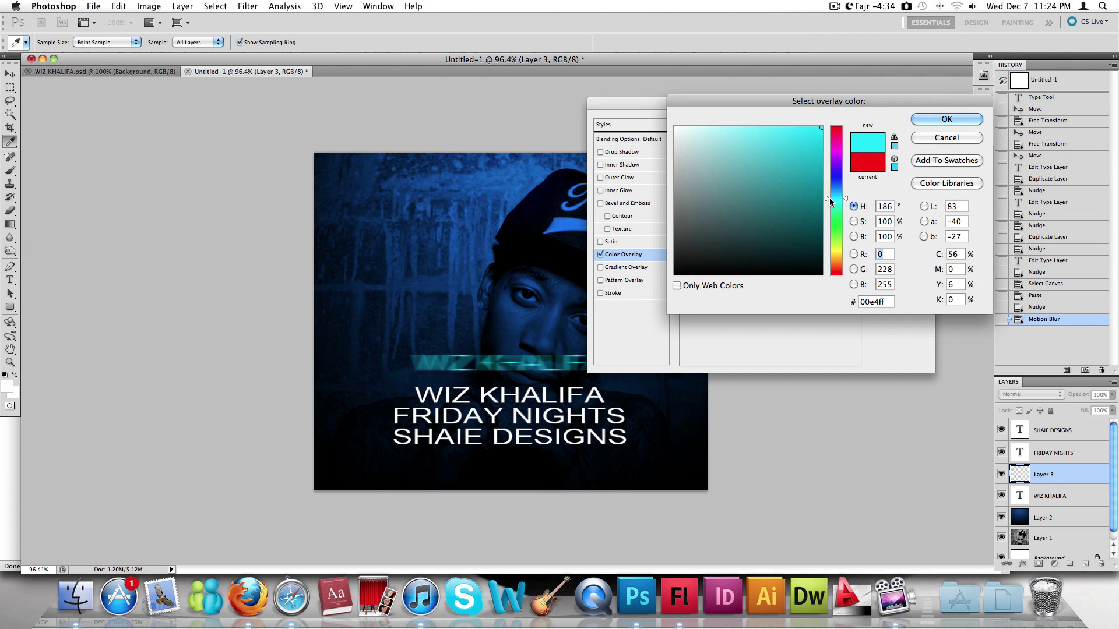
click(835, 188)
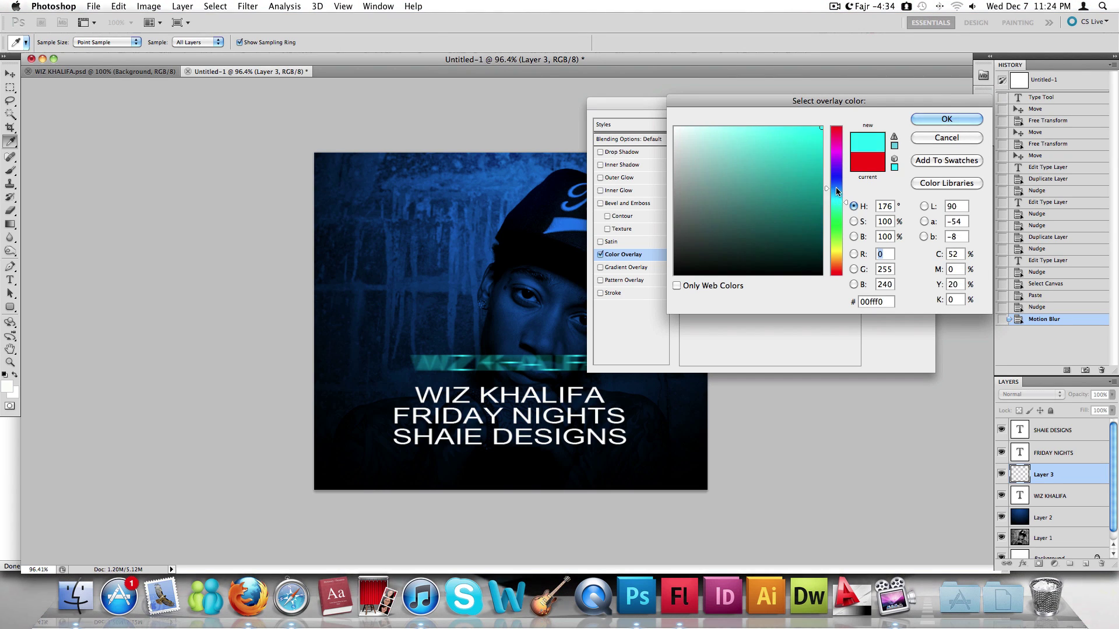
drag(836, 190, 834, 197)
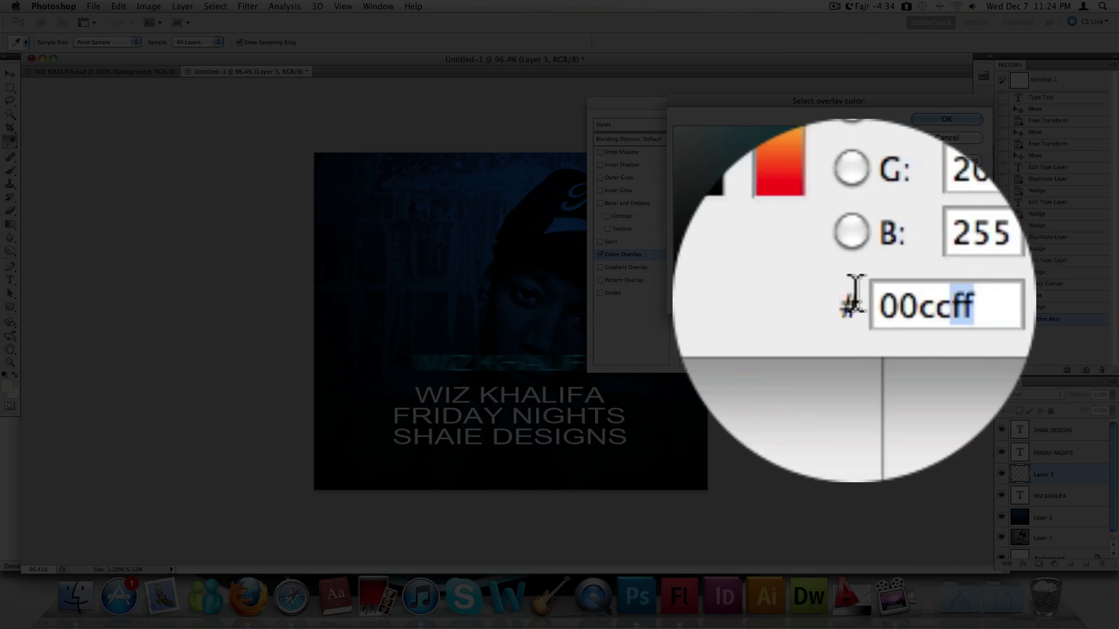
double_click(875, 301)
click(888, 302)
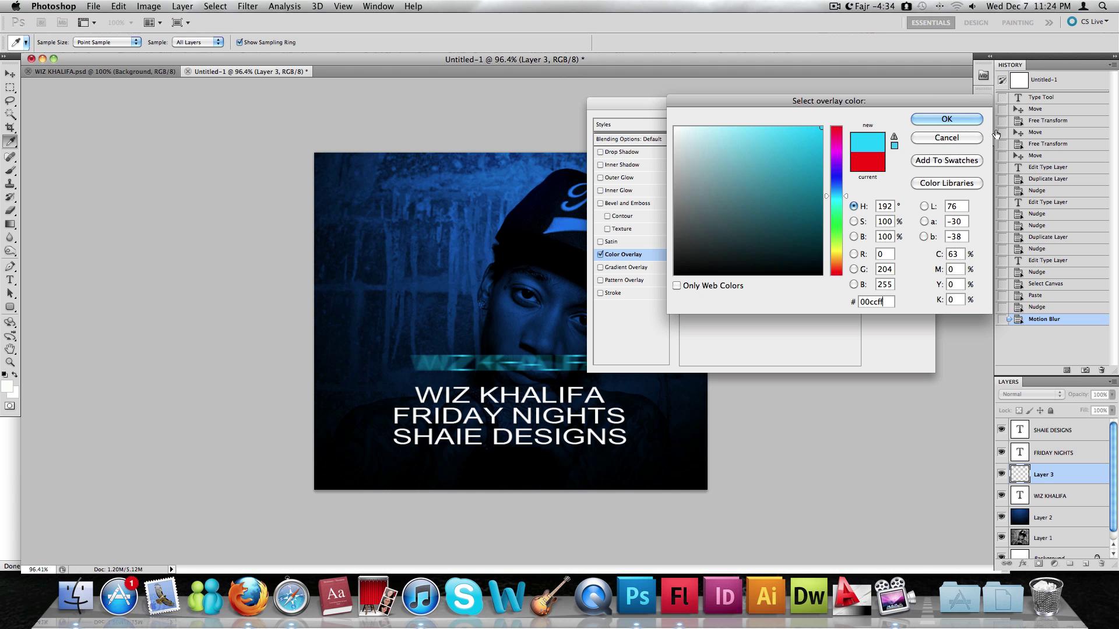
click(945, 119)
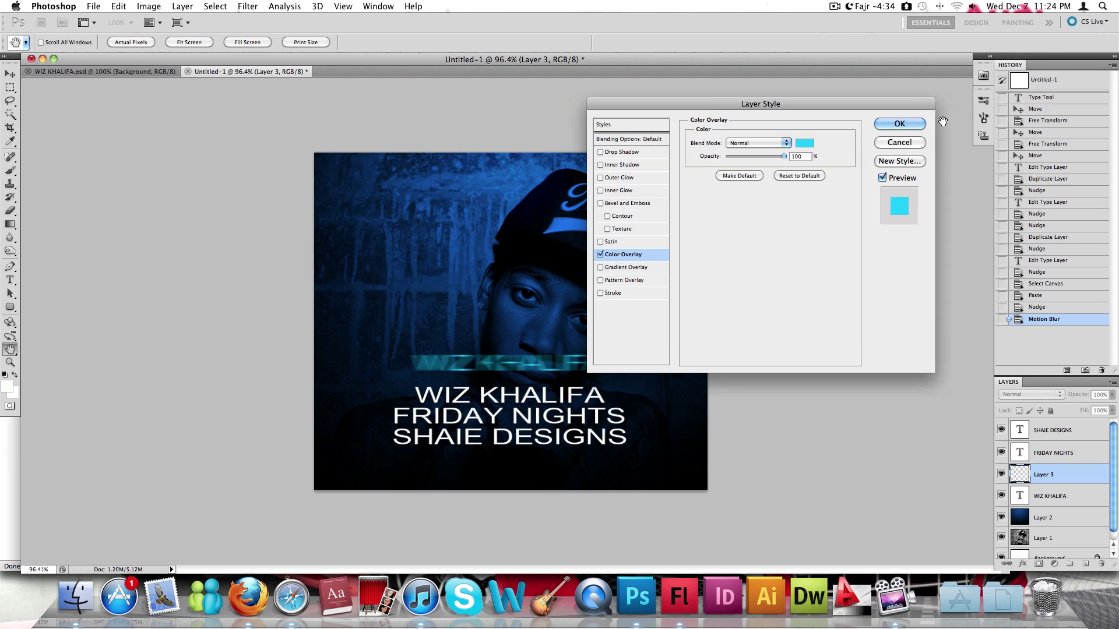
click(903, 125)
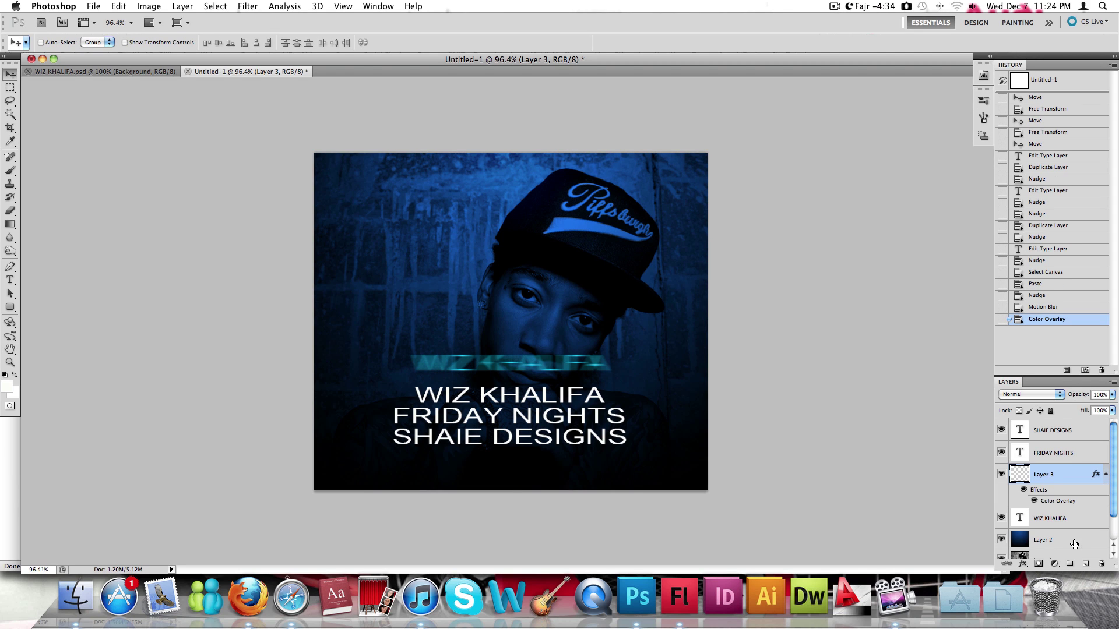
Reorder Layer 3 so it sits directly below the WIZ KHALIFA text layer.
scroll(1061, 506, down, 2)
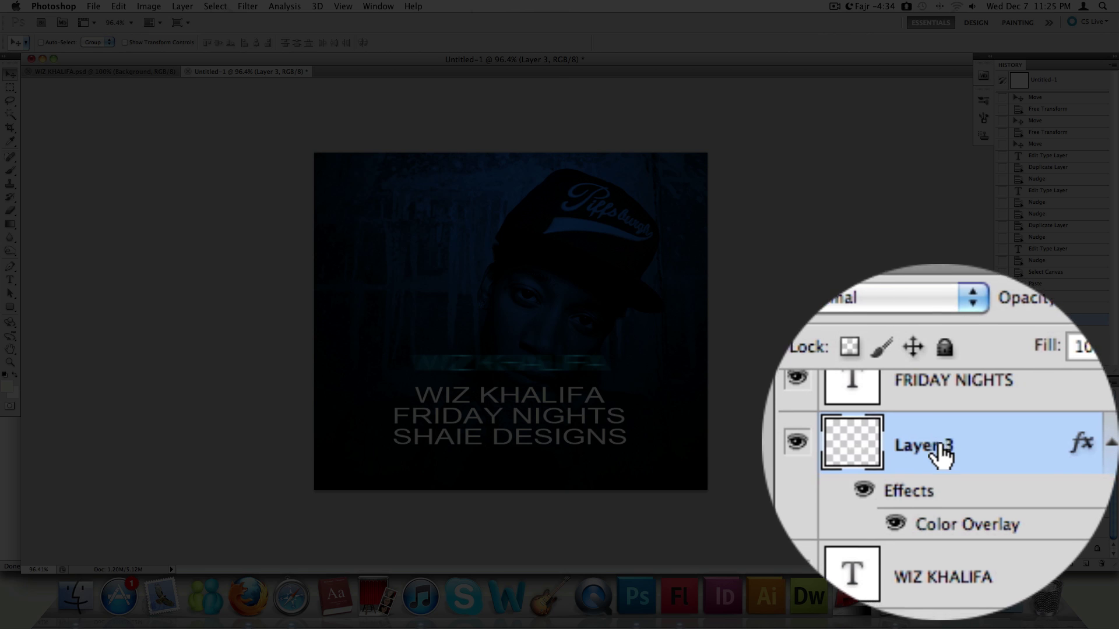
drag(1049, 442, 1050, 462)
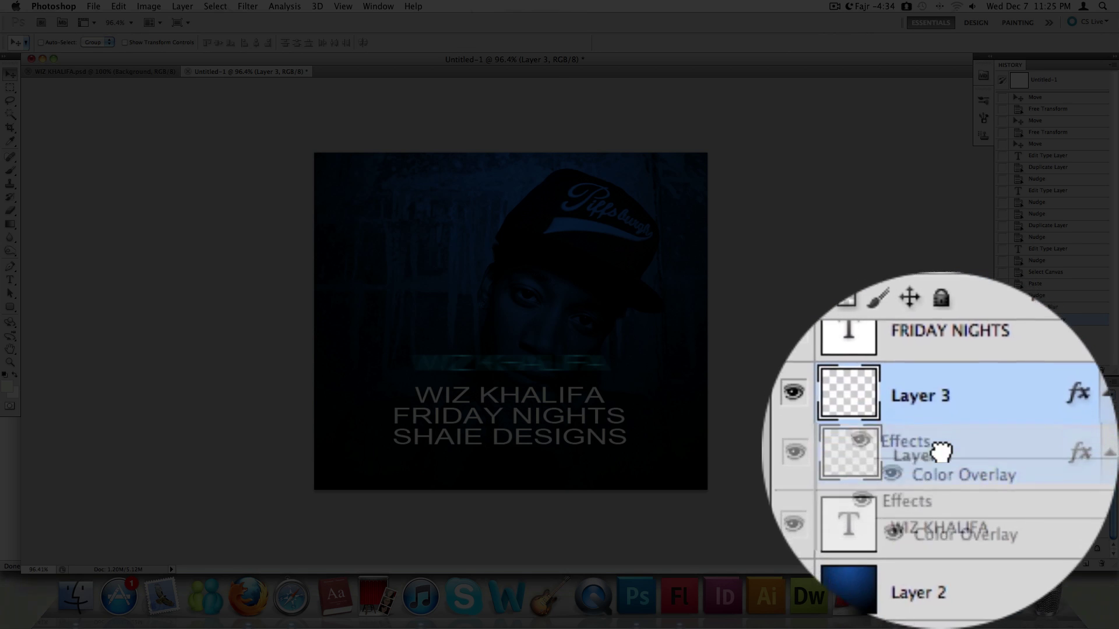
drag(941, 452, 941, 452)
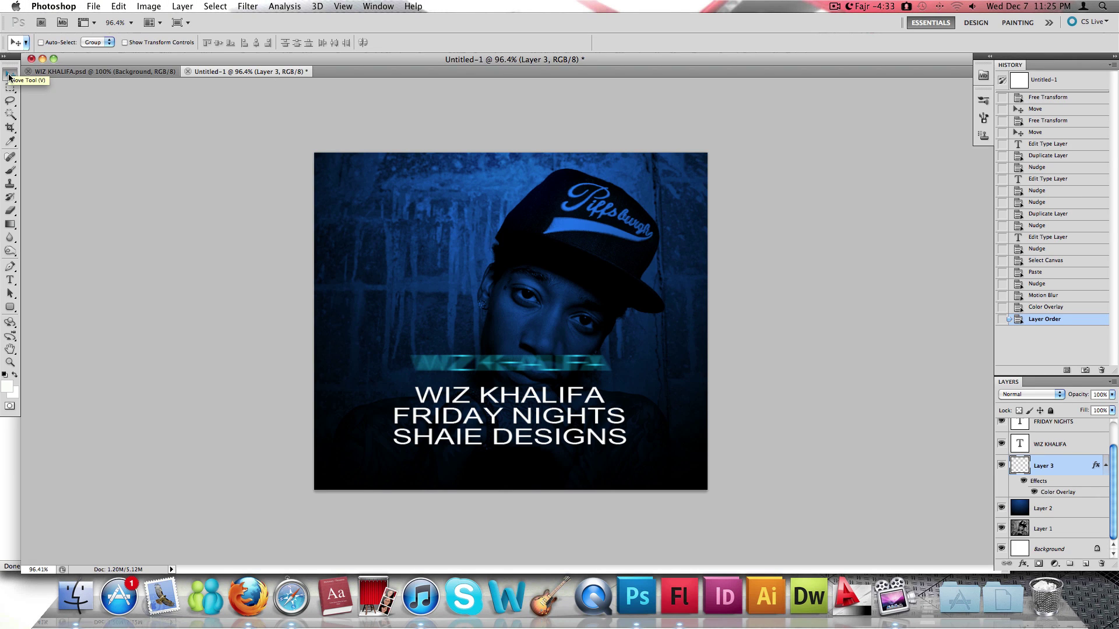
Nudge the blue blurred copy straight down until it sits directly behind the WIZ KHALIFA title line.
key(Down)
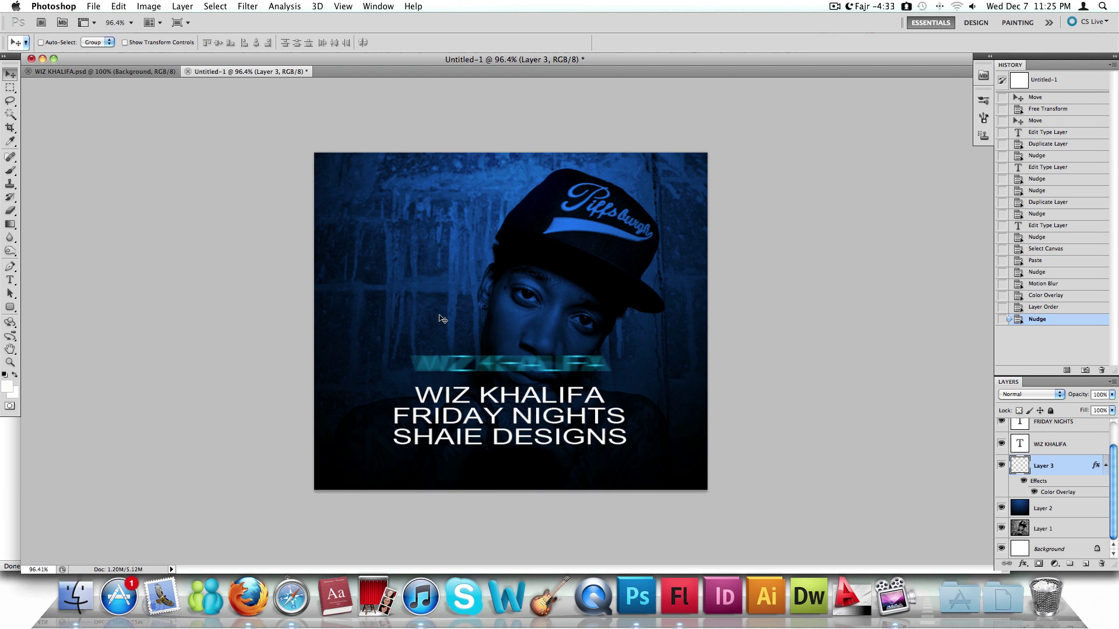
key(Down)
key(Down)
key(Down)
key(Down)
key(Down)
key(Down)
key(Down)
key(Down)
key(Down)
key(Down)
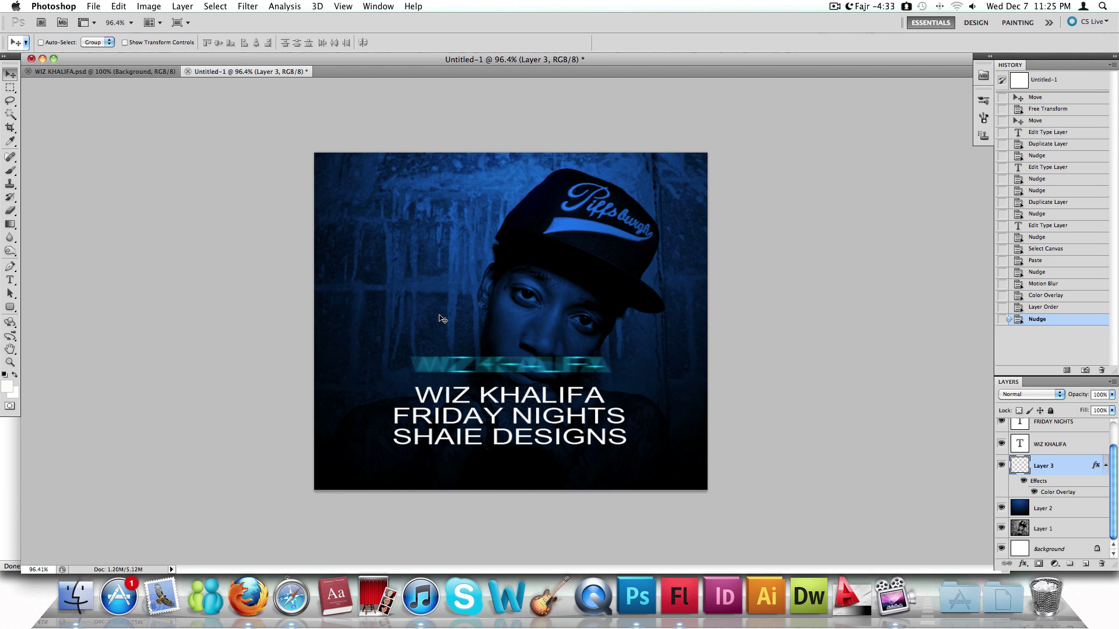
key(Down)
key(Down)
key(Down)
key(Down)
key(Down)
key(Down)
key(Down)
key(Down)
key(Down)
key(Down)
key(Down)
key(Down)
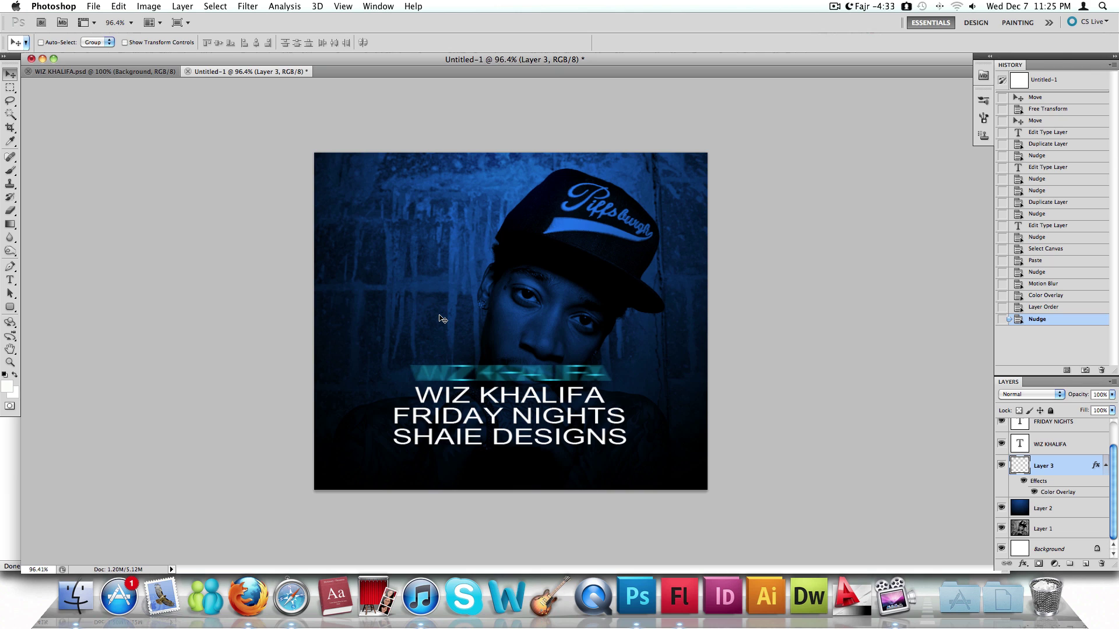
key(Down)
key(Down)
key(Down)
key(Down)
key(Down)
key(Down)
key(Down)
key(Down)
key(Down)
key(Down)
key(Down)
key(Down)
key(Down)
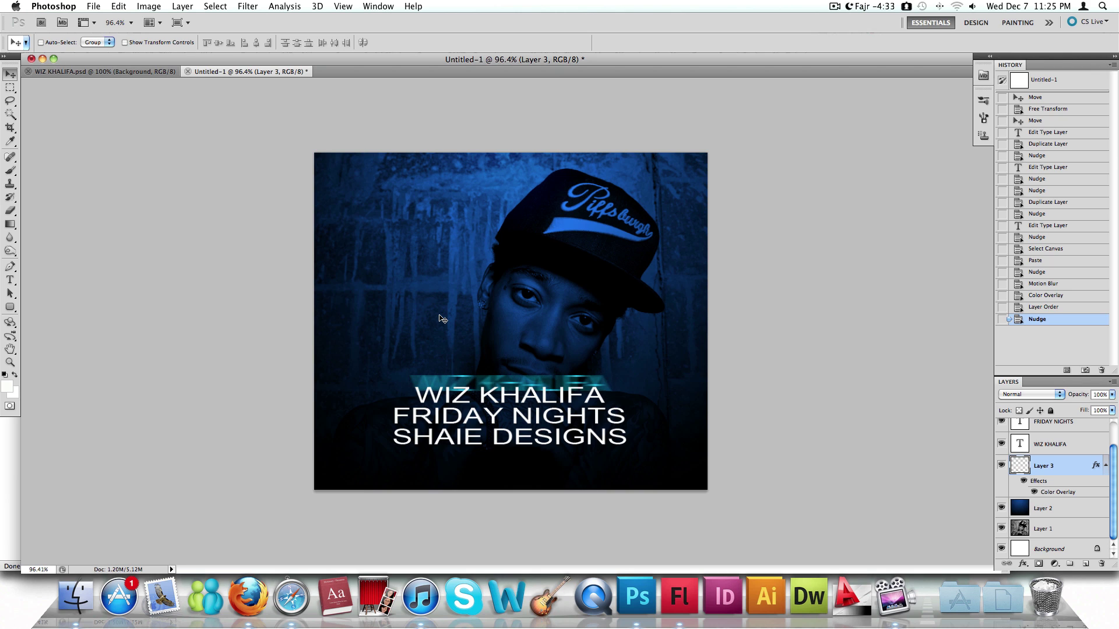
key(Down)
key(Down)
key(Down)
key(Down)
key(Down)
key(Down)
key(Down)
key(Down)
key(Down)
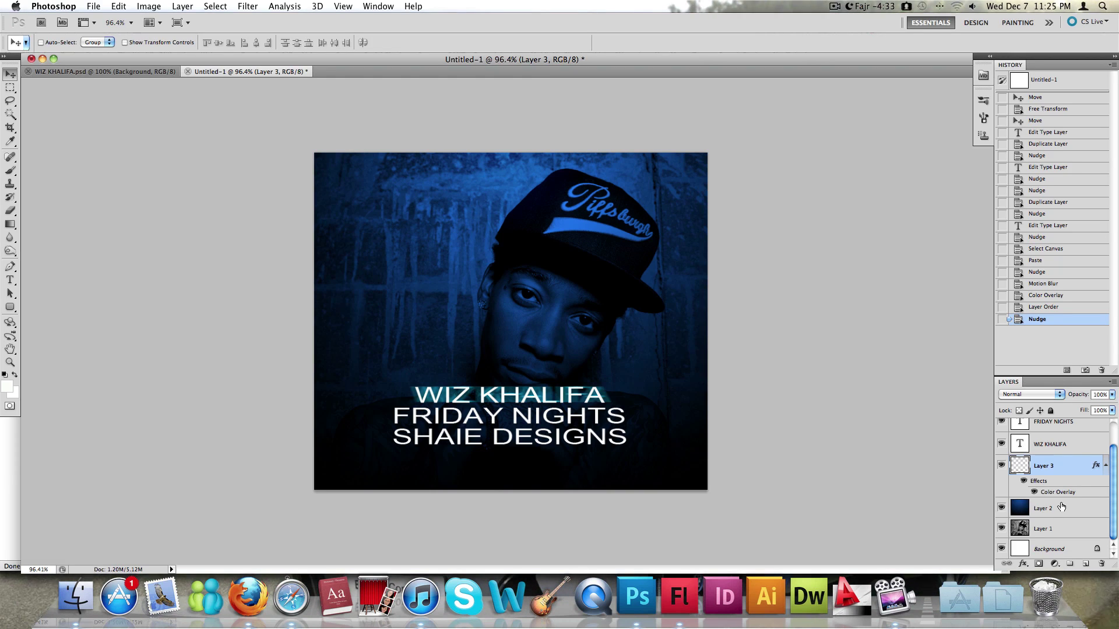
Copy the FRIDAY NIGHTS layer's content across the whole canvas and paste it as a new pixel layer.
scroll(1043, 452, up, 2)
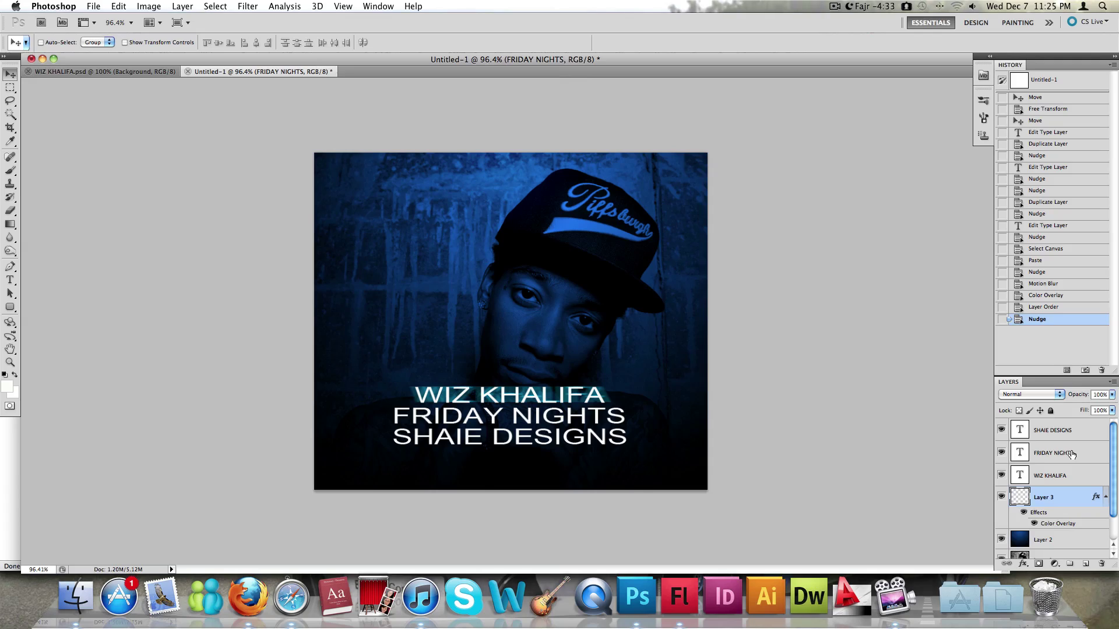
click(1032, 454)
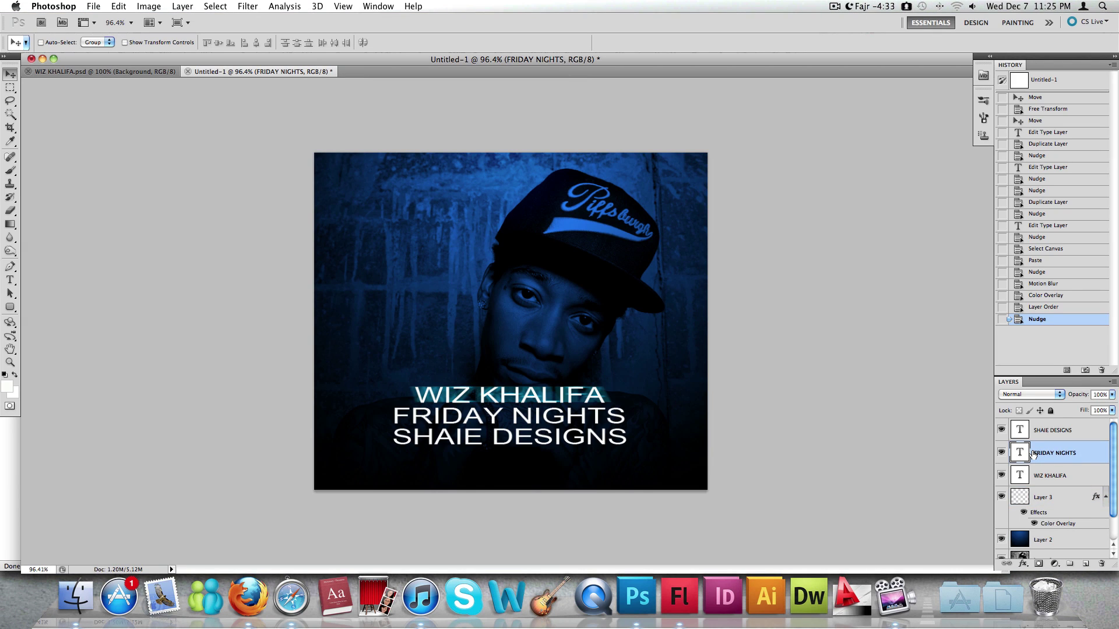
key(super+a)
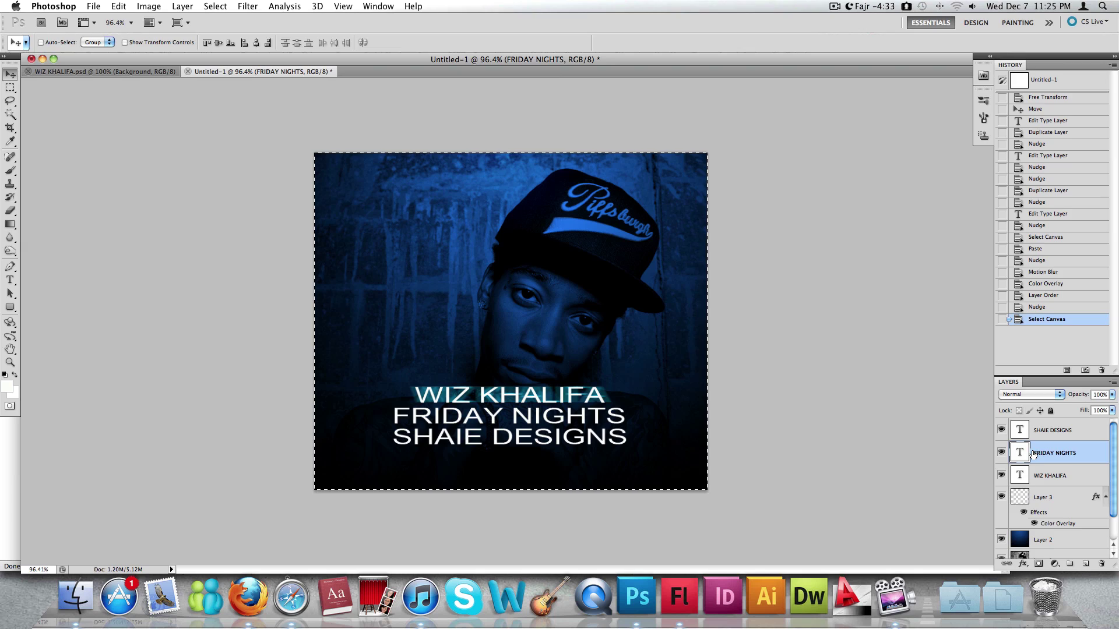
key(super+a)
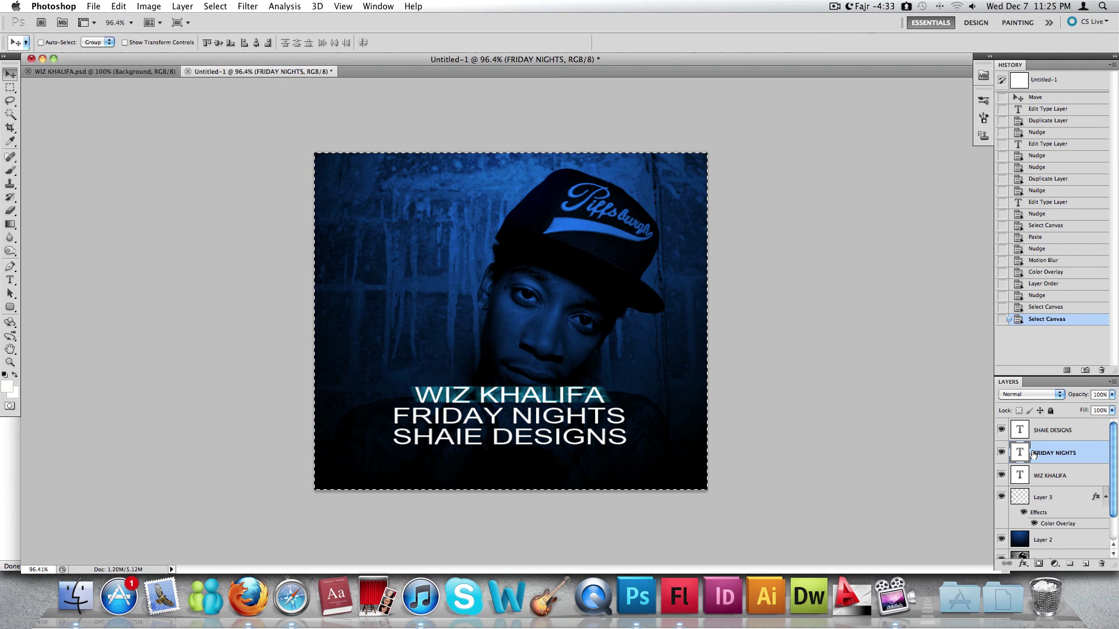
key(super+v)
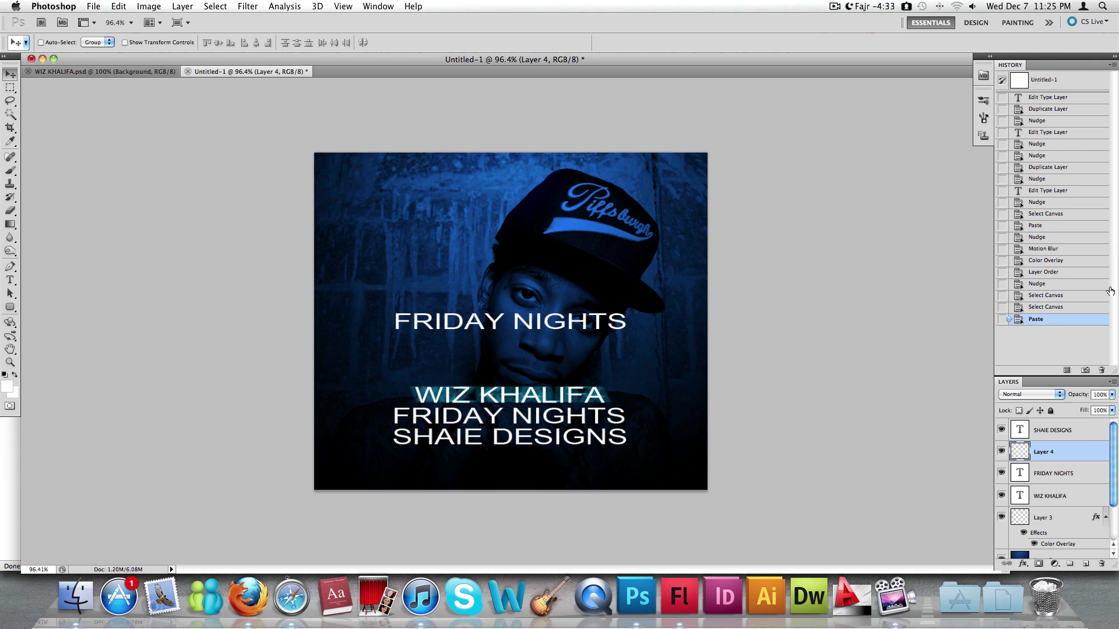
Apply the last-used Motion Blur to the pasted FRIDAY NIGHTS copy.
scroll(1085, 474, down, 3)
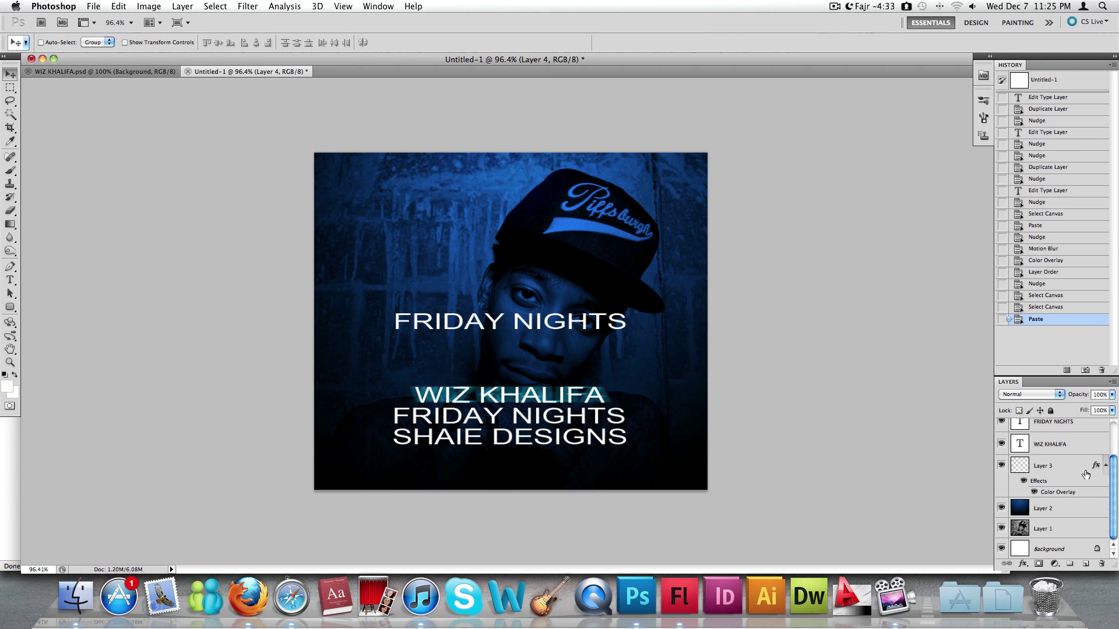
scroll(1086, 474, up, 4)
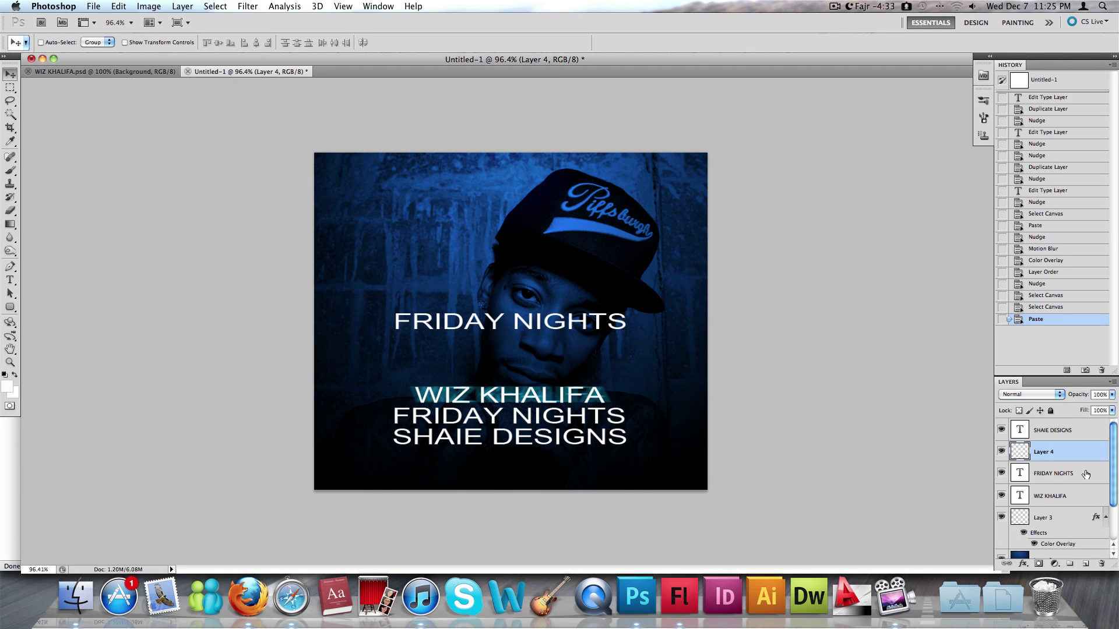
click(244, 6)
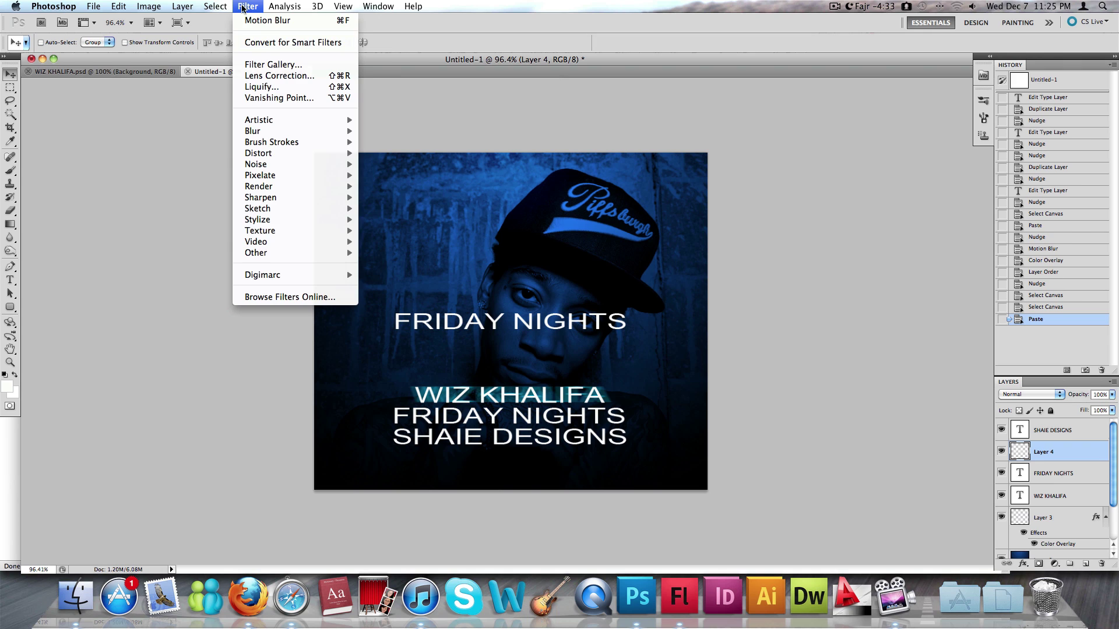
click(315, 21)
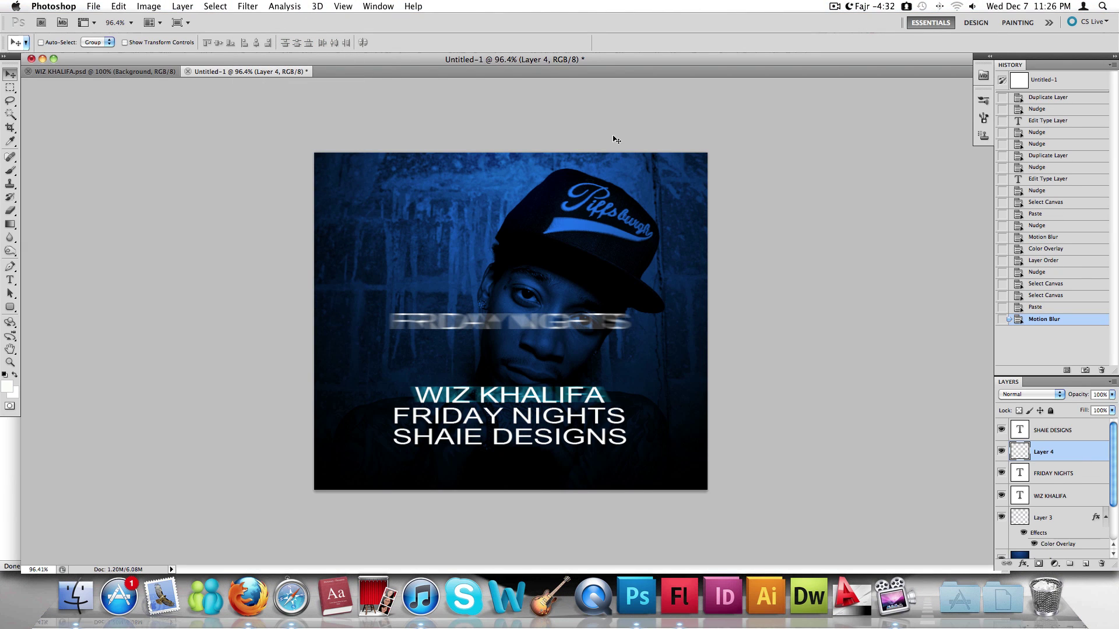
Check the colour code used by the Color Overlay effect on Layer 3.
scroll(1078, 467, down, 3)
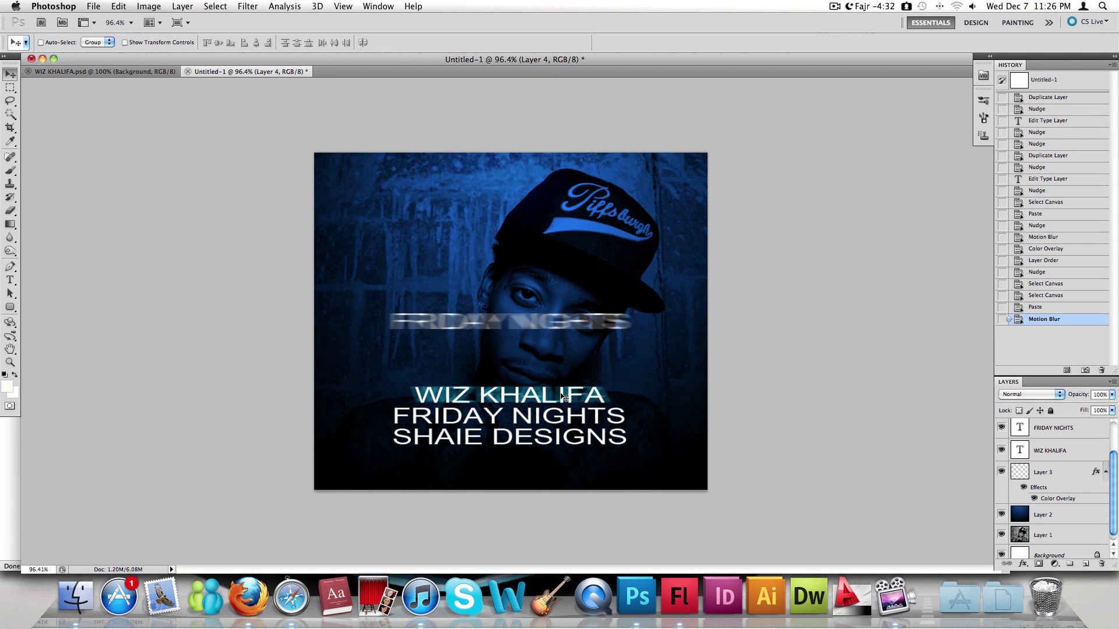
click(1043, 473)
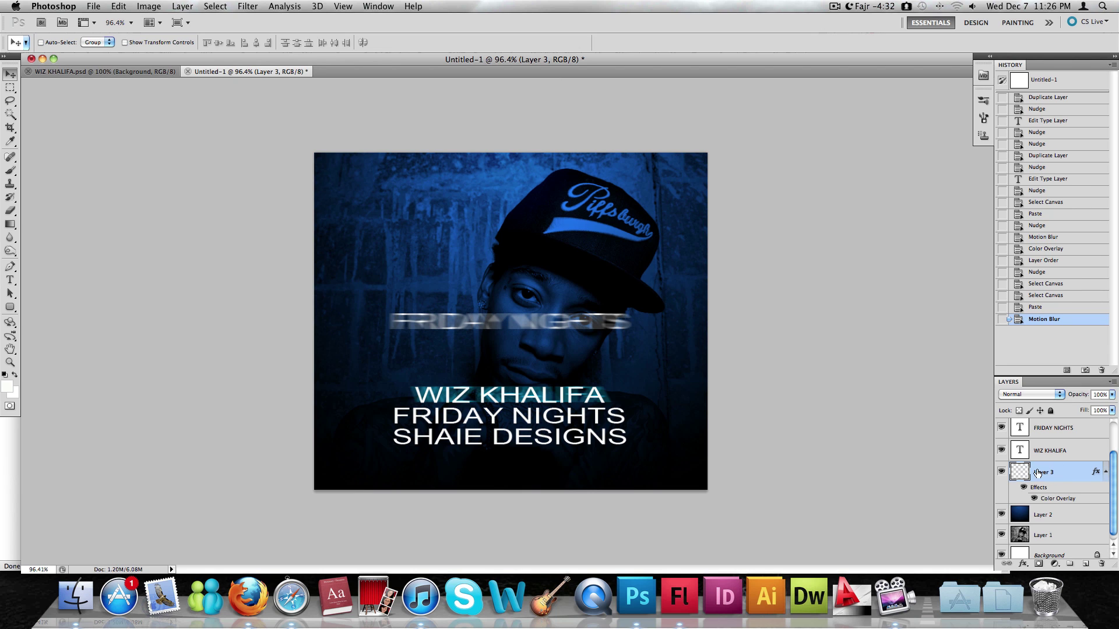
right_click(1058, 473)
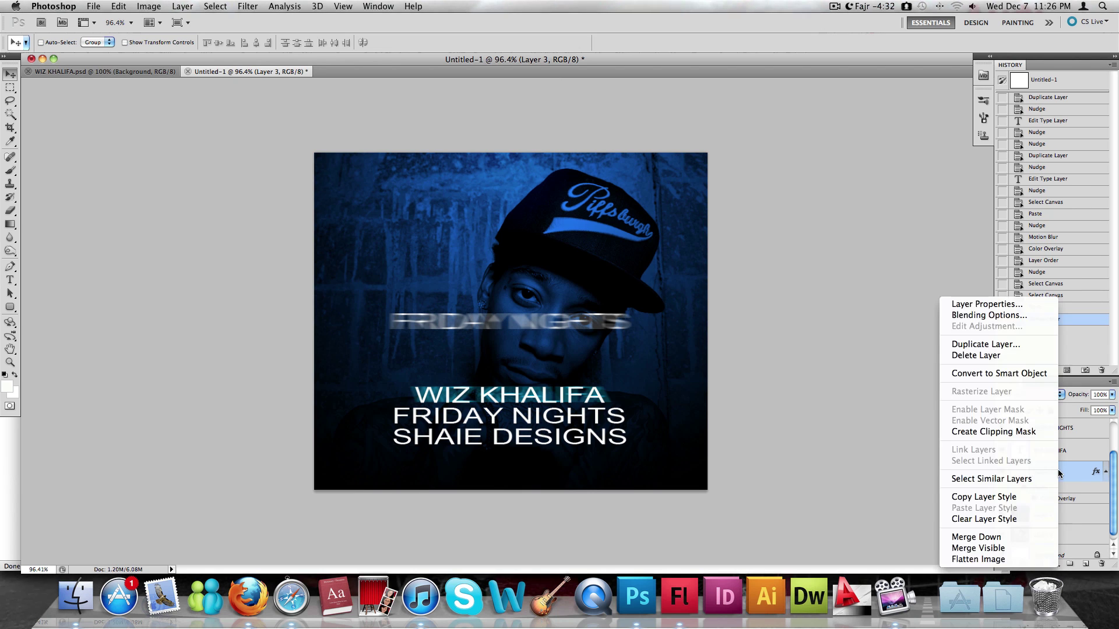
click(1008, 311)
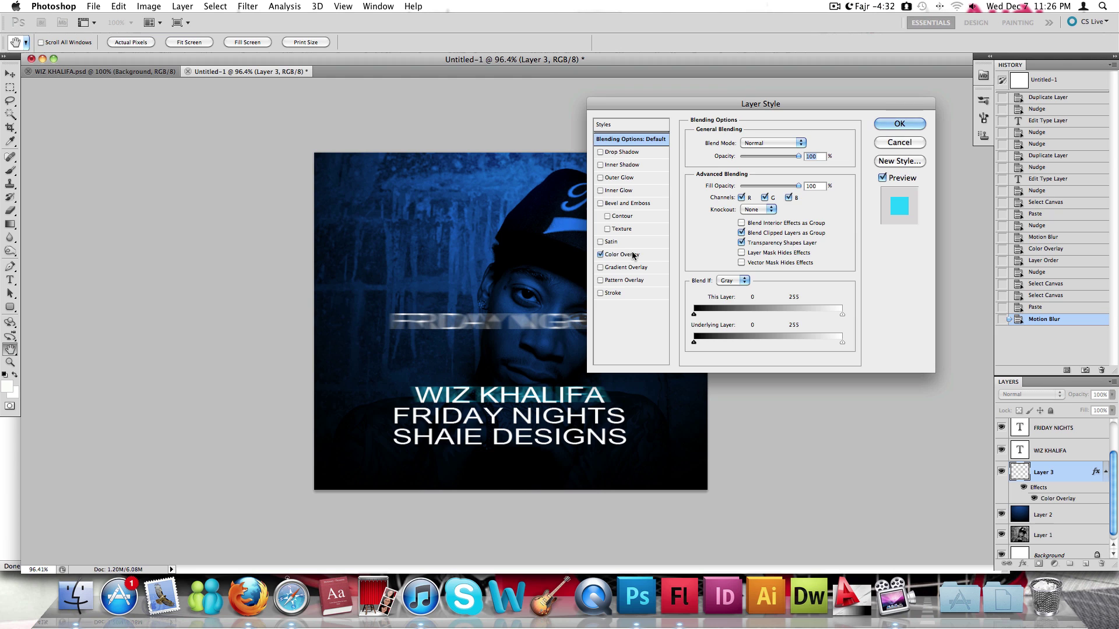
click(630, 255)
click(805, 143)
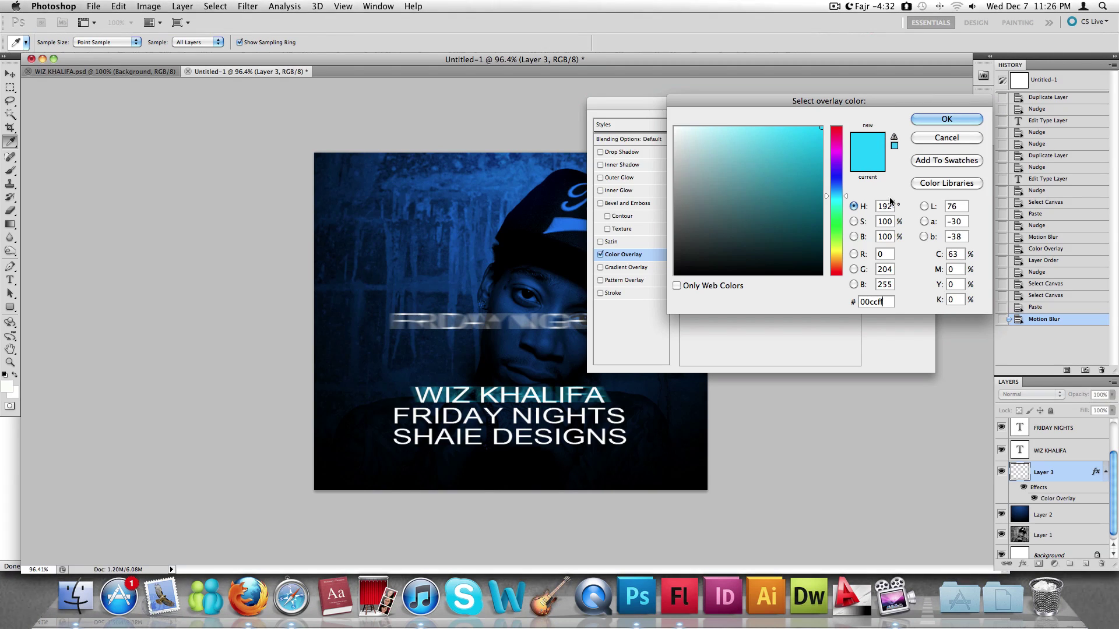
key(Return)
key(Return)
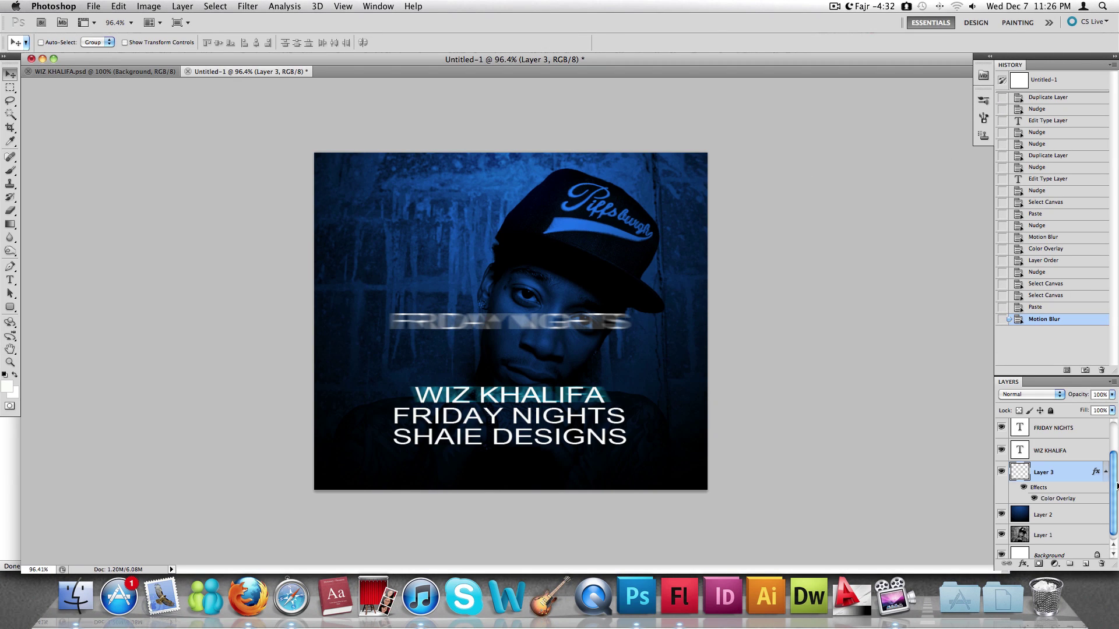
Add a Color Overlay in light blue 00ccff to Layer 4, the blurred FRIDAY NIGHTS copy.
scroll(1070, 515, up, 2)
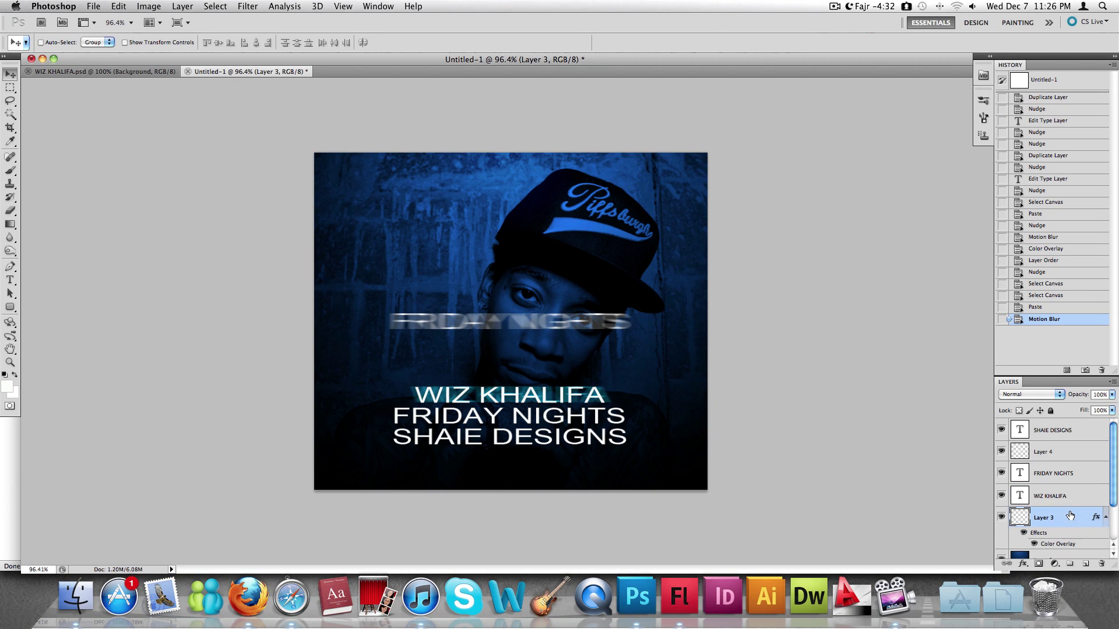
right_click(1050, 454)
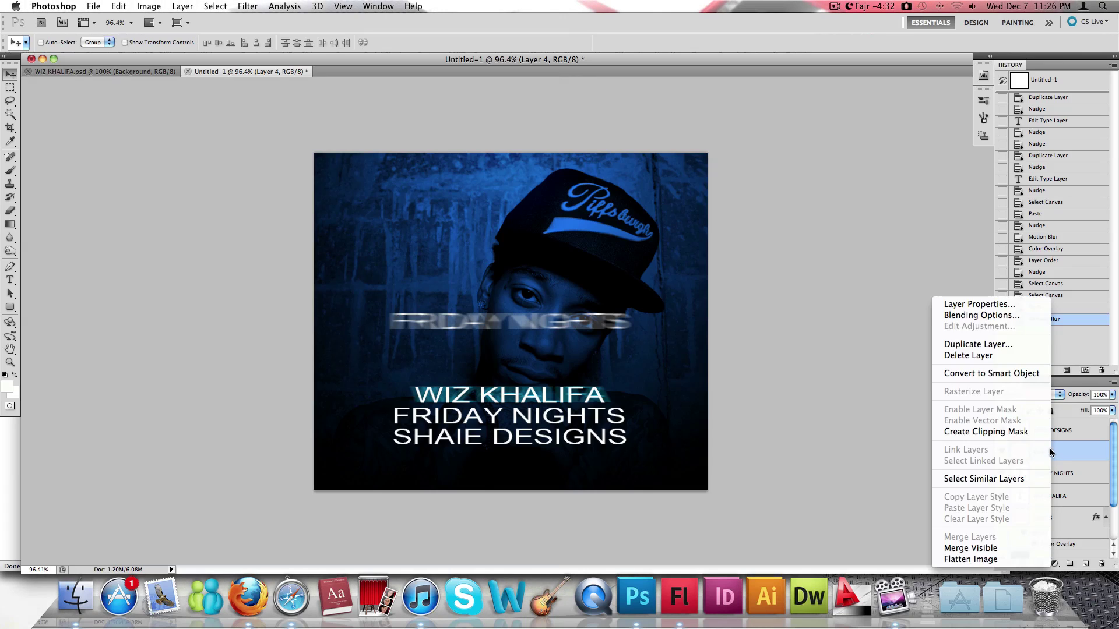
click(1002, 317)
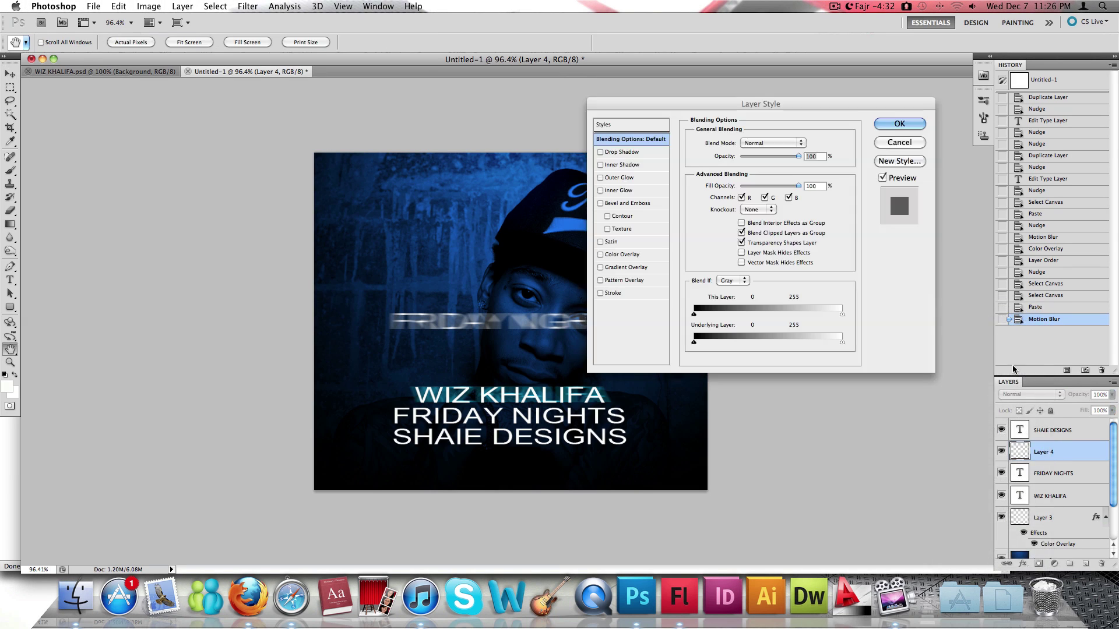
click(614, 255)
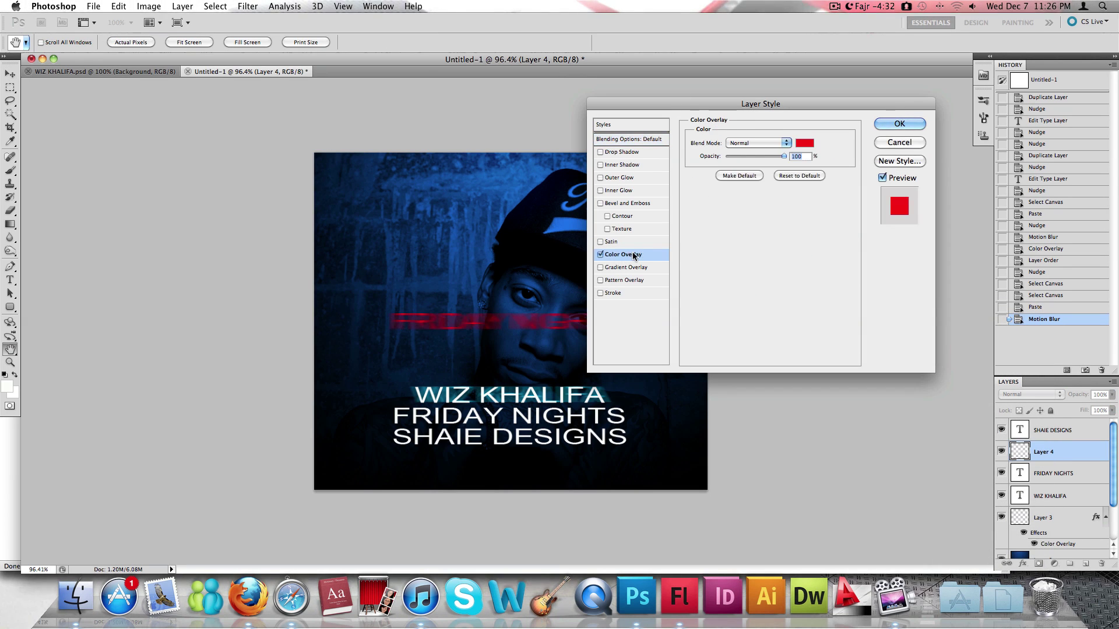
click(804, 142)
click(886, 302)
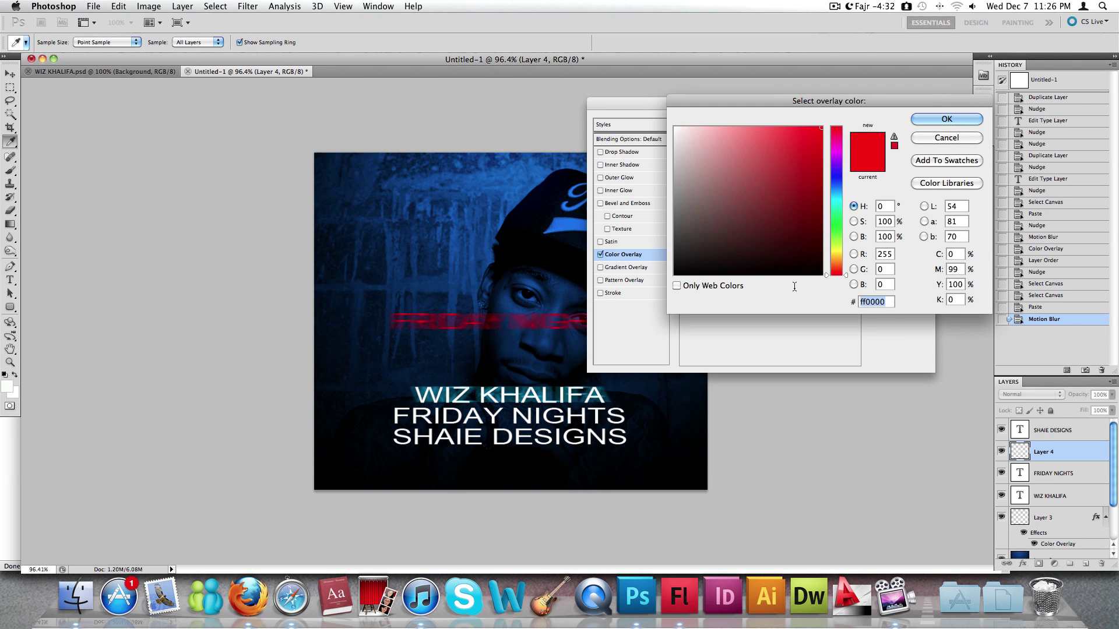
text(33ccff)
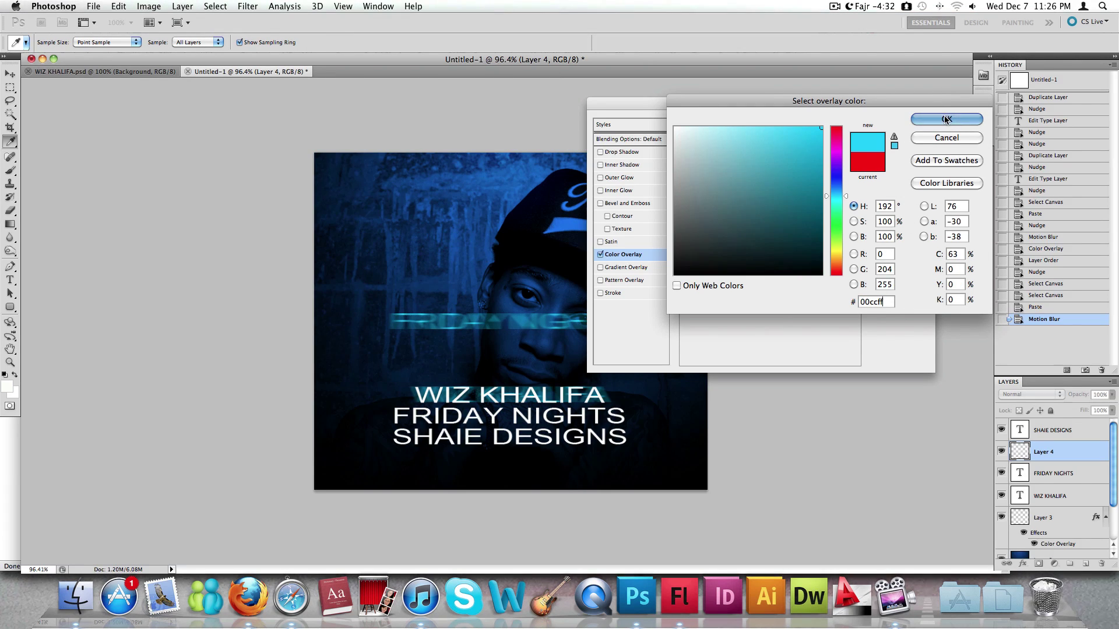
click(946, 119)
click(900, 123)
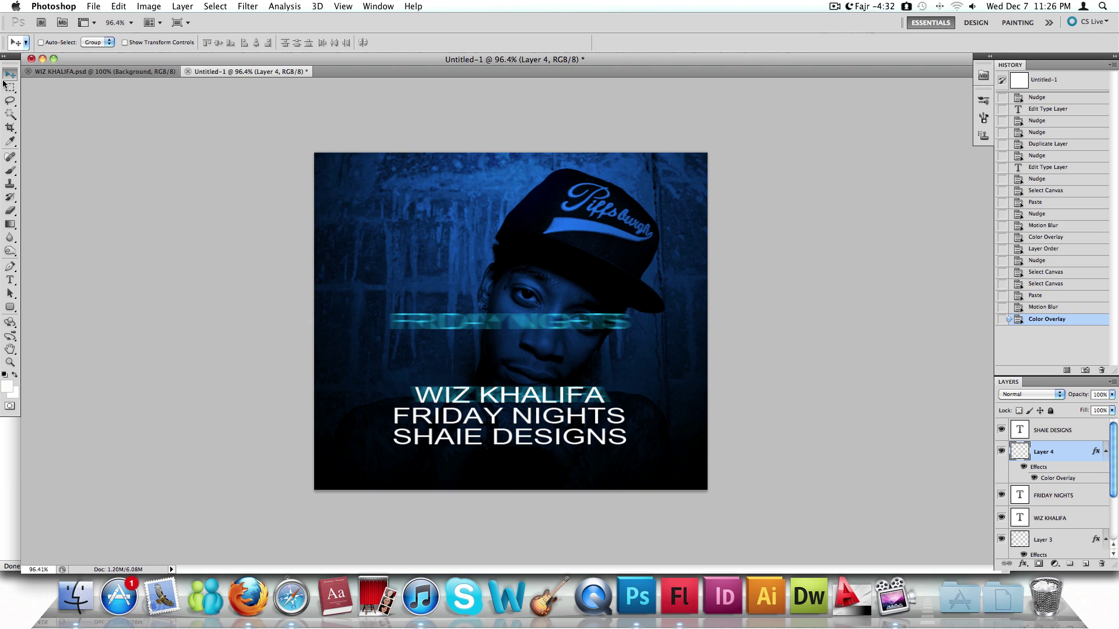
Nudge the blurred FRIDAY NIGHTS copy on Layer 4 straight down until it lines up with the FRIDAY NIGHTS title line.
key(Down)
key(Down)
key(Down)
key(Down)
key(Down)
key(Down)
key(Down)
key(Down)
key(Down)
key(Down)
key(Down)
key(Down)
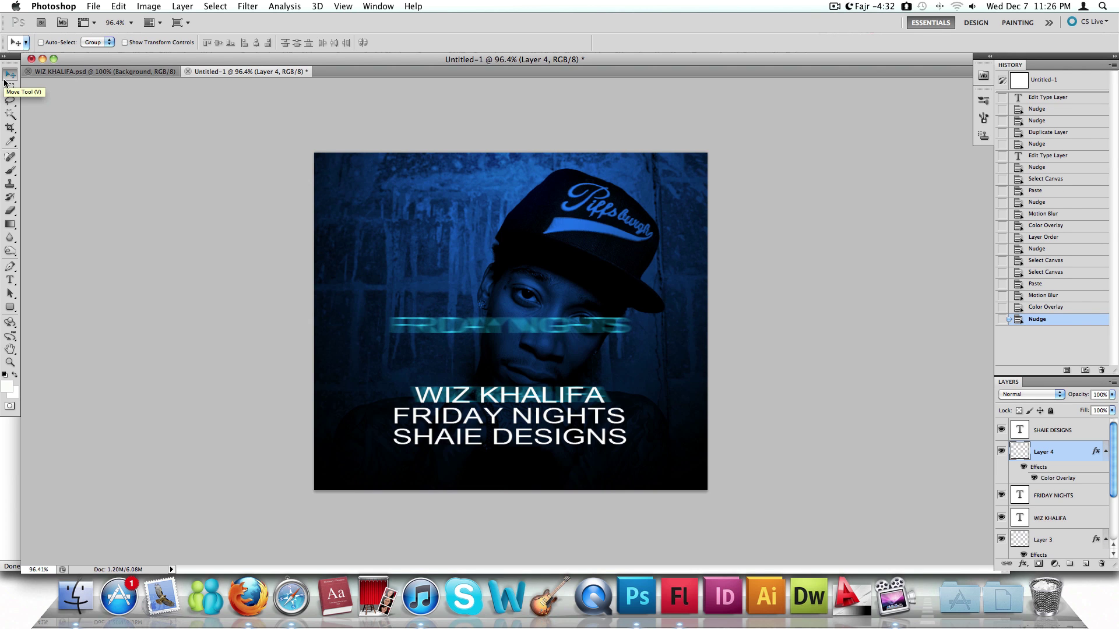
key(Down)
key(Down)
key(Down)
key(Down)
key(Down)
key(Down)
key(Down)
key(Down)
key(Down)
key(Down)
key(Down)
key(Down)
key(Down)
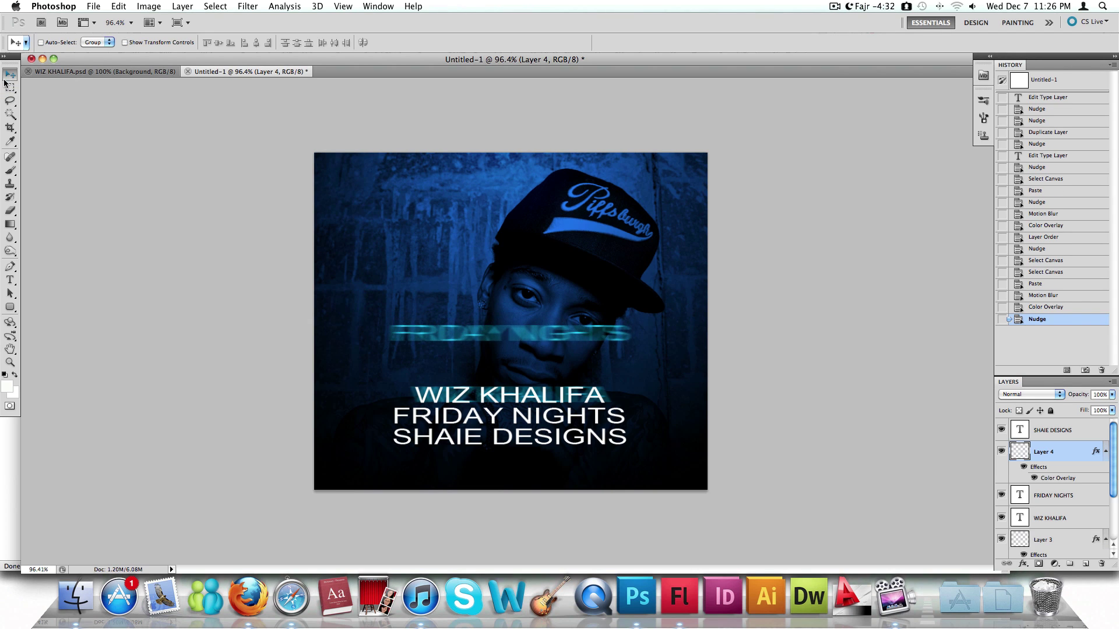
key(Down)
key(Down)
key(Down)
key(Down)
key(Down)
key(Down)
key(Down)
key(Down)
key(Down)
key(Down)
key(Down)
key(Down)
key(Down)
key(Down)
key(Down)
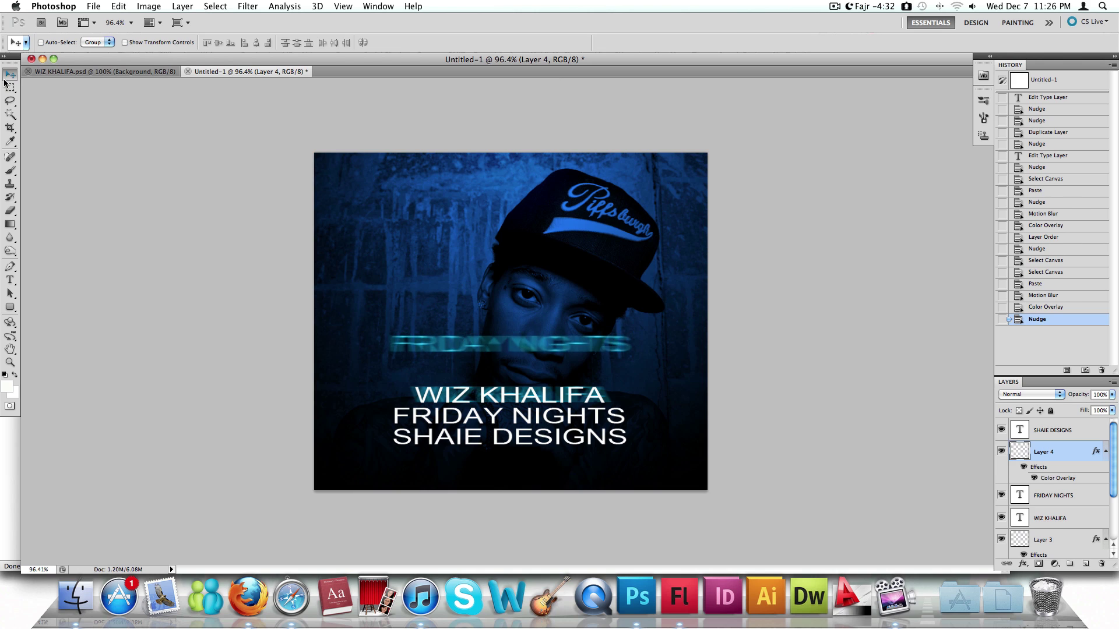
key(Down)
key(Down)
key(Down)
key(Down)
key(Down)
key(Down)
key(Down)
key(Down)
key(Down)
key(Down)
key(Down)
key(Down)
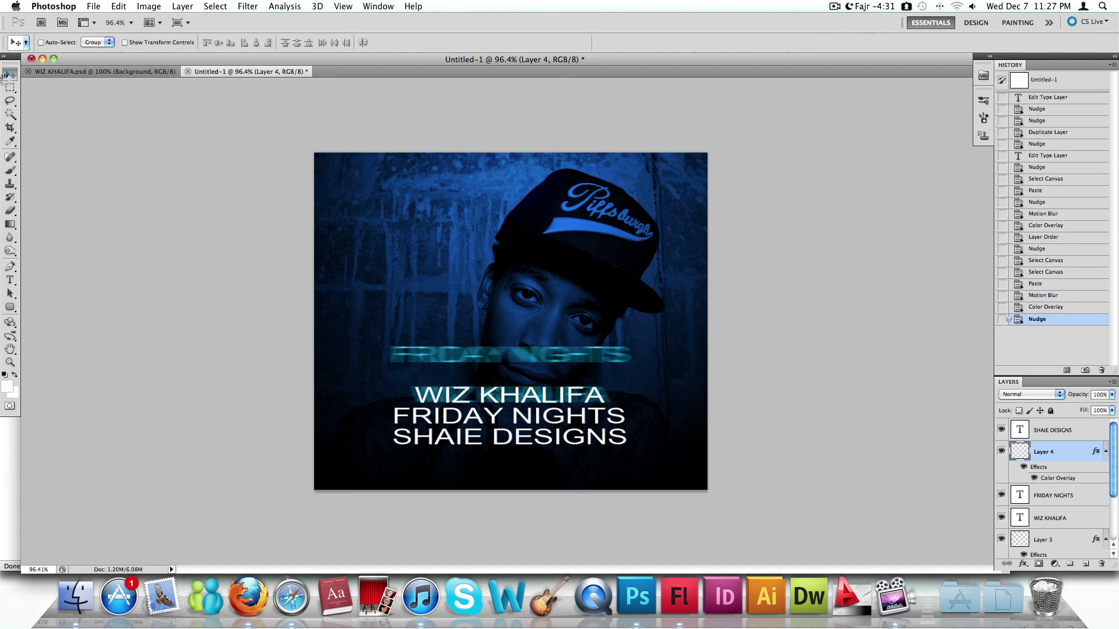
key(Down)
key(Down)
key(Down)
key(Down)
key(Down)
key(Down)
key(Down)
key(Down)
key(Down)
key(Down)
key(Down)
key(Down)
key(Down)
key(Down)
key(Down)
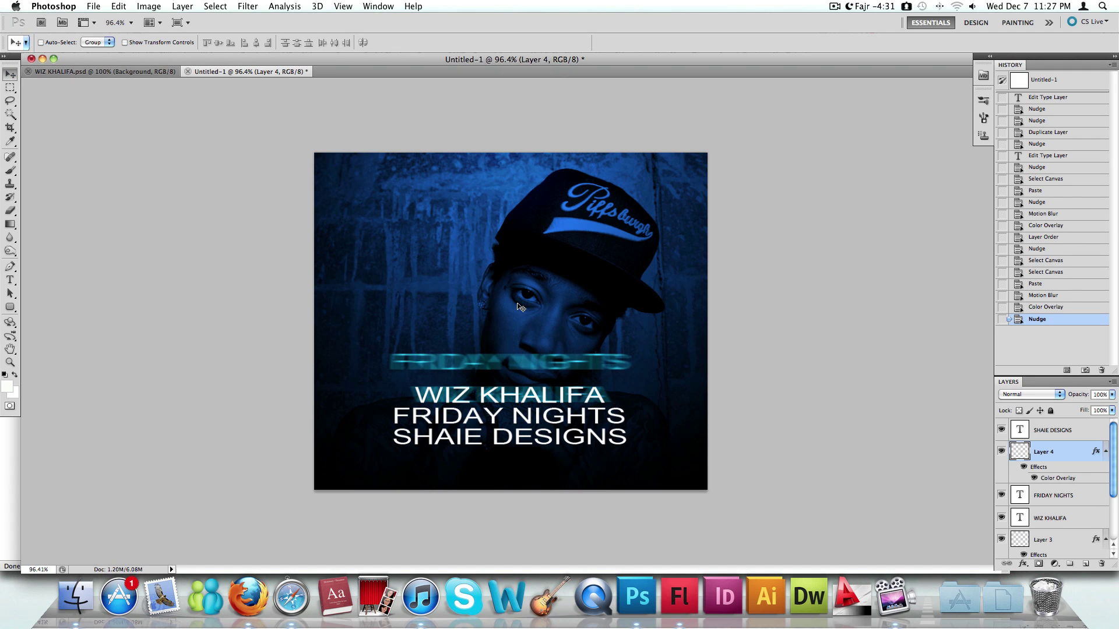
key(Down)
key(Down)
key(Down)
key(Down)
key(Down)
key(Down)
key(Down)
key(Down)
key(Down)
key(Down)
key(Down)
key(Down)
key(Down)
key(Down)
key(Down)
key(Down)
key(Down)
key(Down)
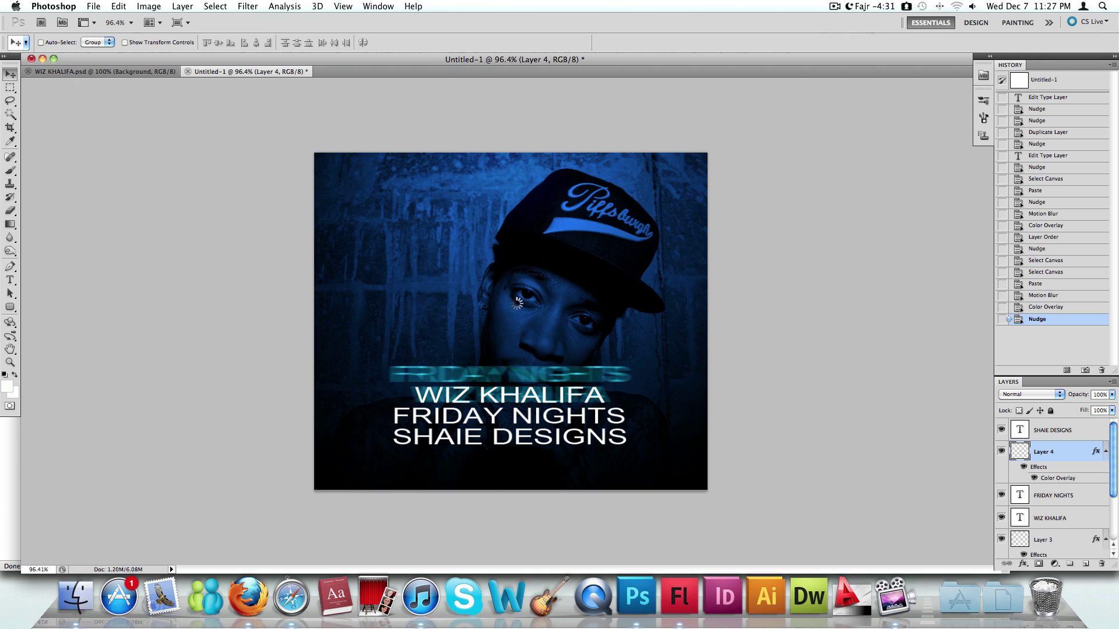
key(Down)
key(Down)
key(Down)
key(Down)
key(Down)
key(Down)
key(Down)
key(Down)
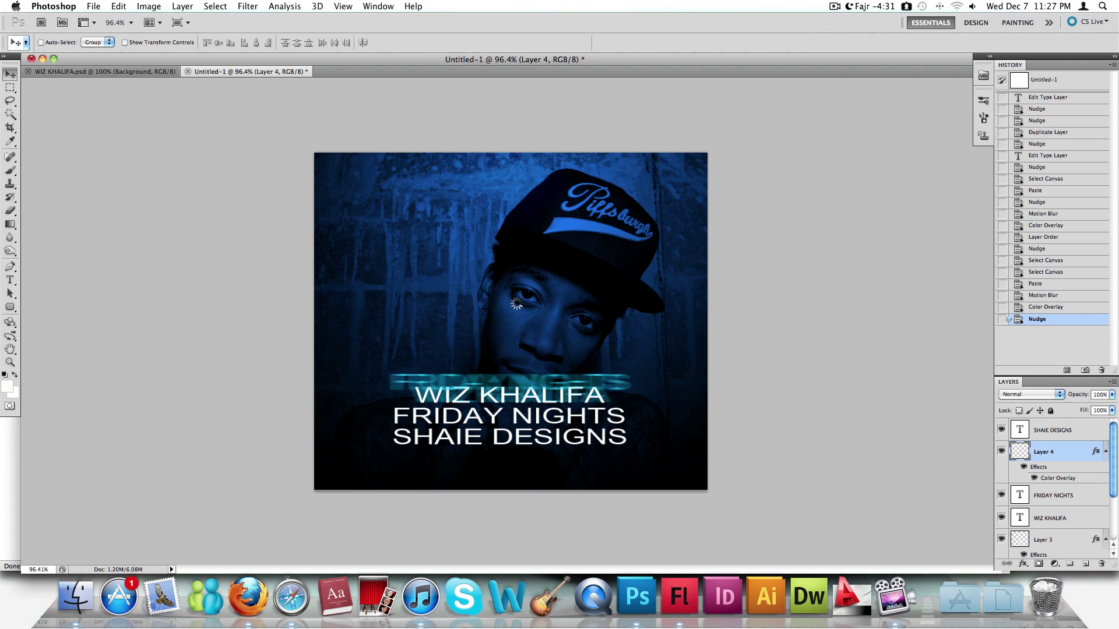
key(Down)
key(Down)
key(Down)
key(Down)
key(Down)
key(Down)
key(Down)
key(Down)
key(Down)
key(Down)
key(Down)
key(Down)
key(Down)
key(Down)
key(Down)
key(Down)
key(Down)
key(Down)
key(Down)
key(Down)
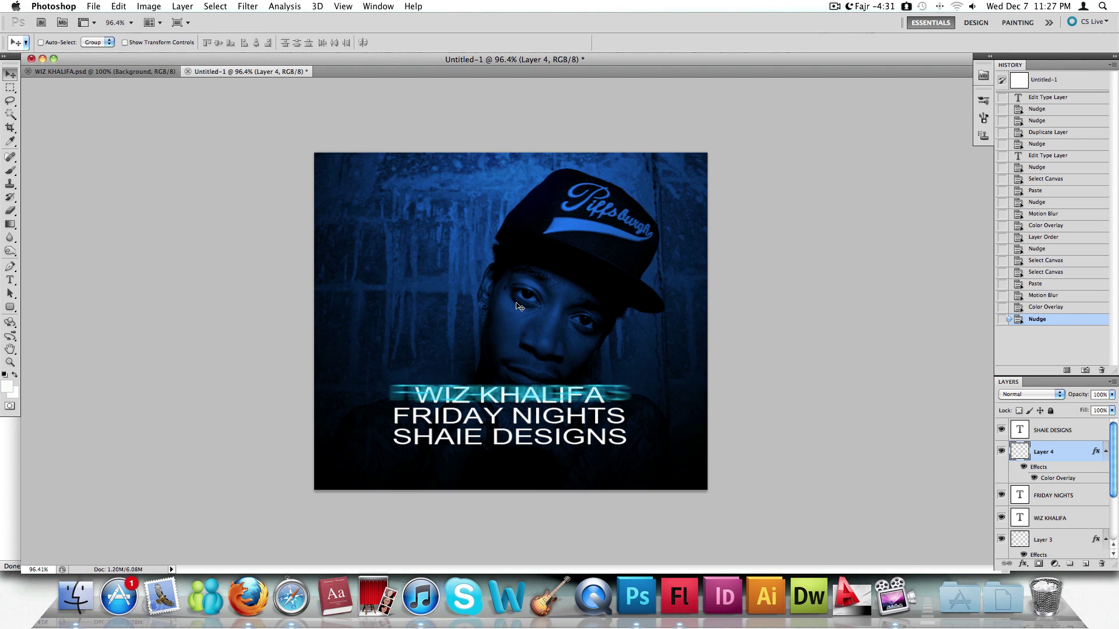
key(Down)
key(Down)
key(Down)
key(Down)
key(Down)
key(Down)
key(Down)
key(Down)
key(Down)
key(Down)
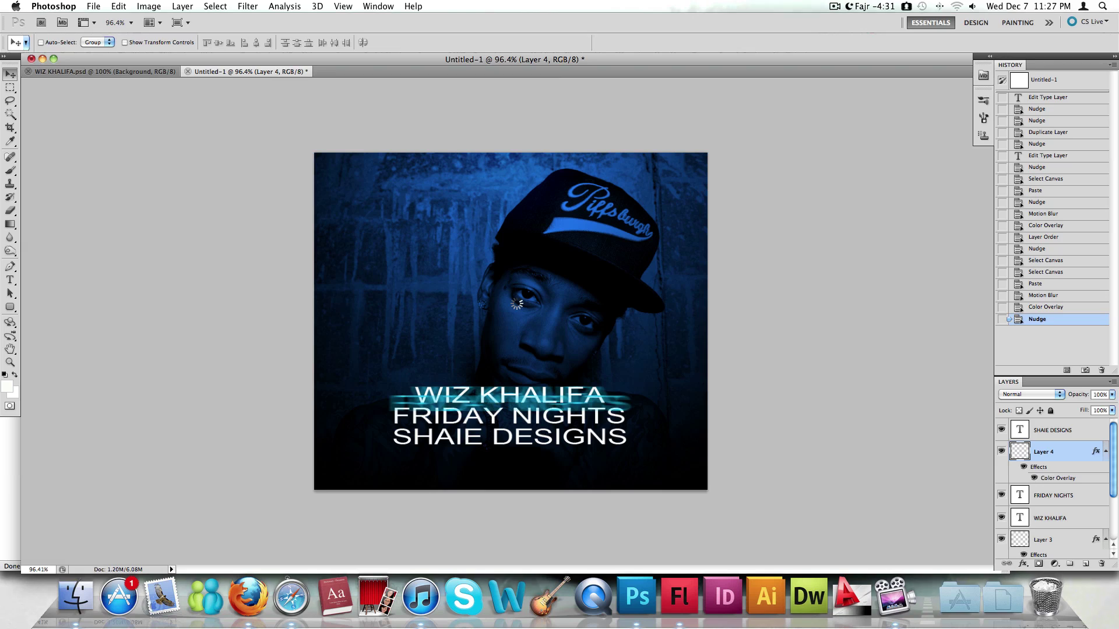
key(Down)
key(Down)
key(Down)
key(Down)
key(Down)
key(Down)
key(Down)
key(Down)
key(Down)
key(Down)
key(Down)
key(Down)
key(Down)
key(Down)
key(Down)
key(Down)
key(Down)
key(Down)
key(Down)
key(Down)
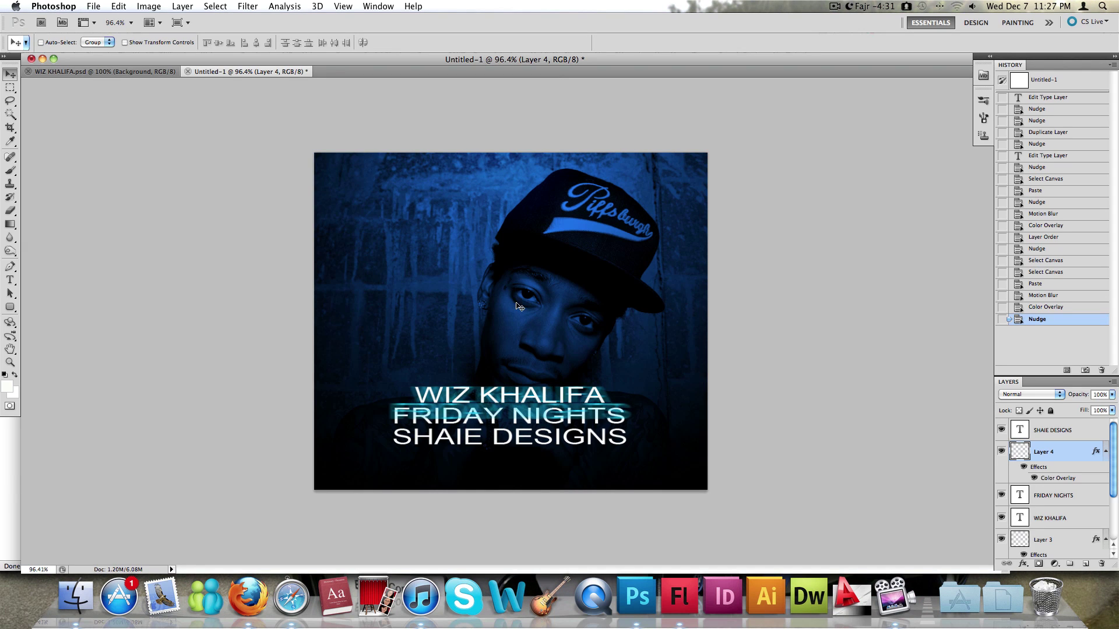
key(Down)
key(Down)
key(Down)
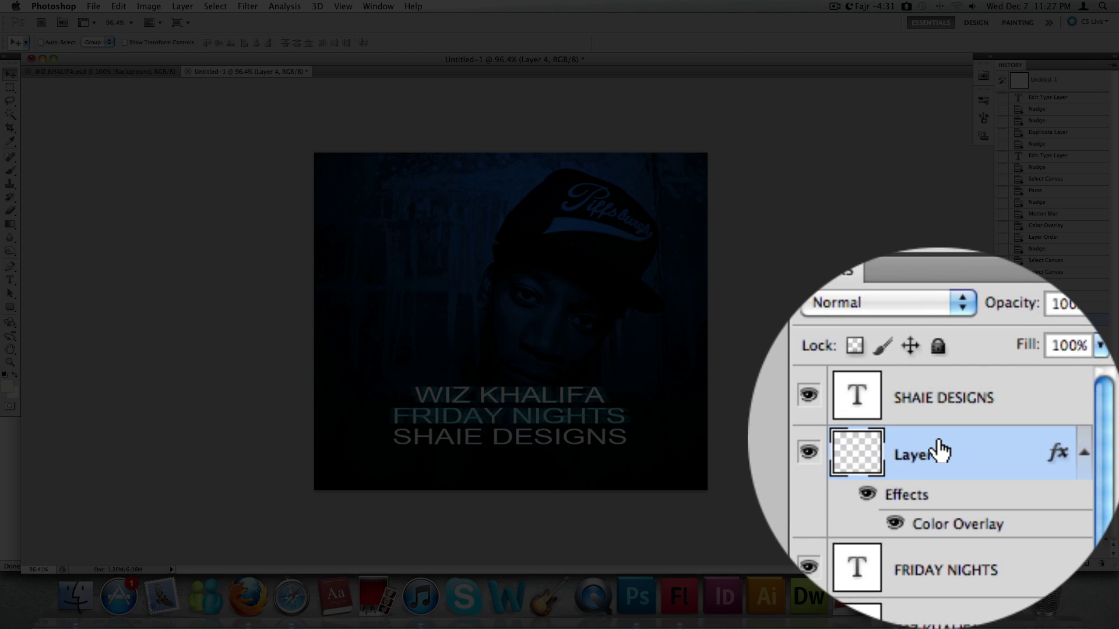
Move Layer 4 below the FRIDAY NIGHTS text layer in the stacking order and nudge it up slightly behind the title.
drag(930, 431, 928, 449)
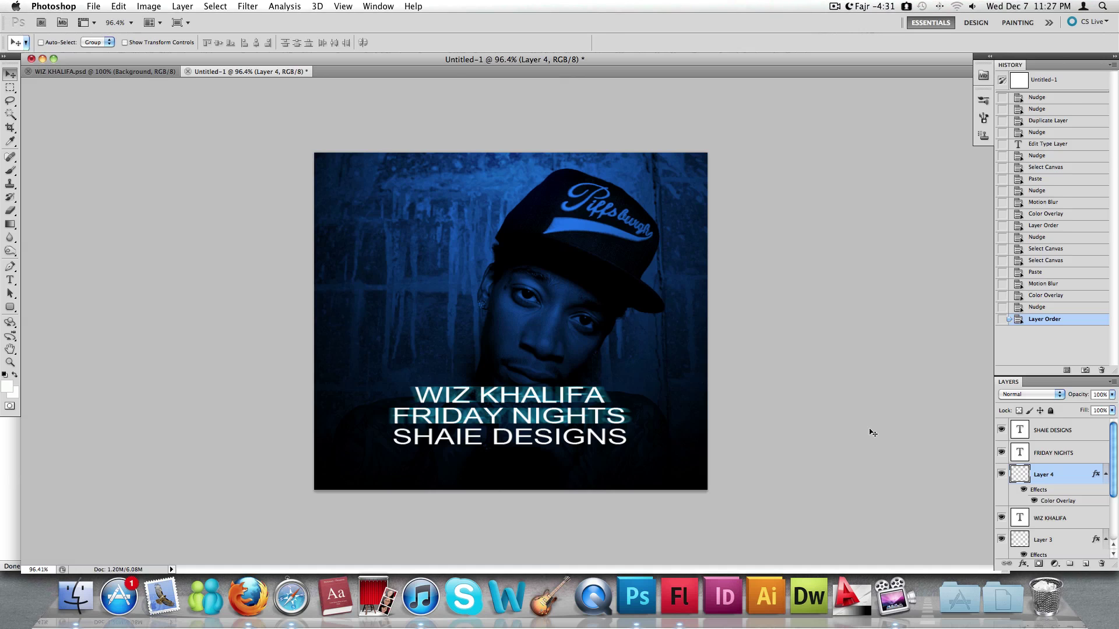
key(Up)
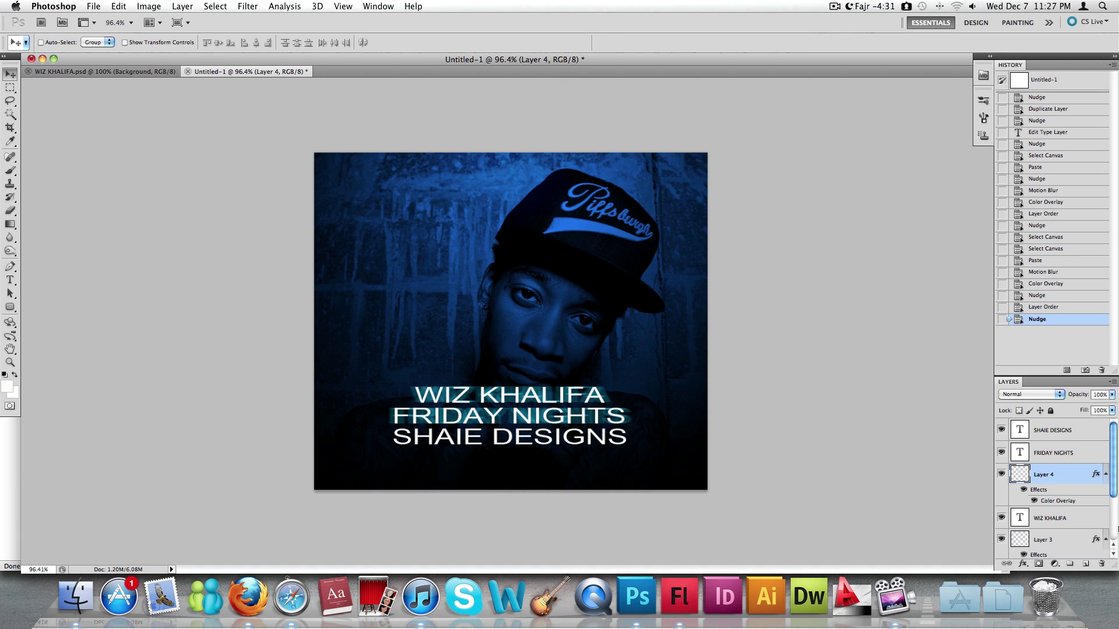
click(1052, 430)
right_click(1056, 429)
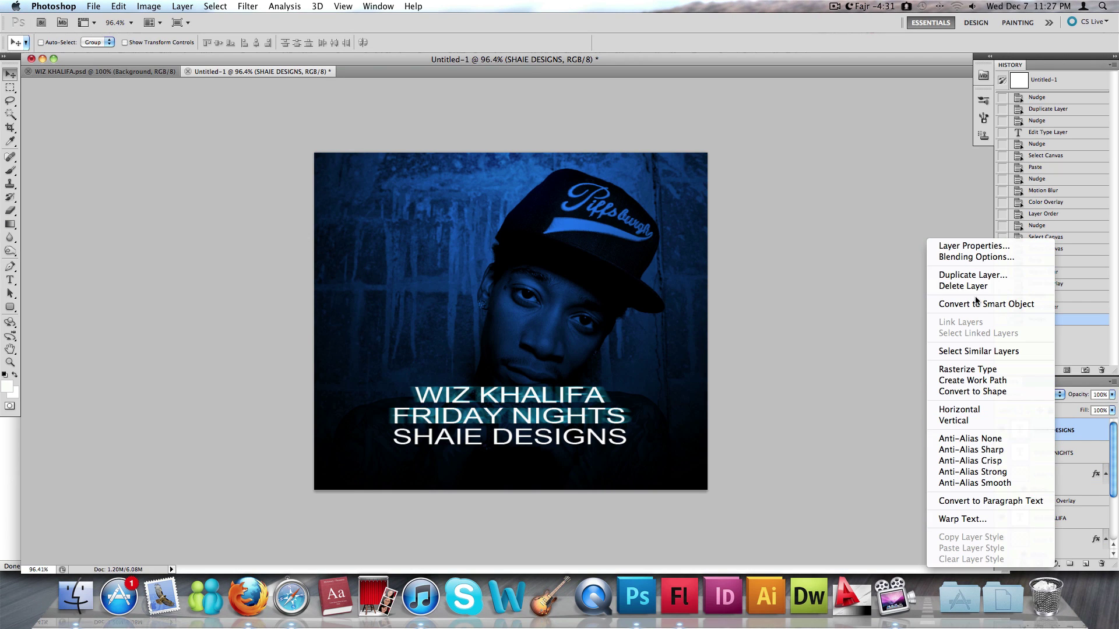
click(832, 5)
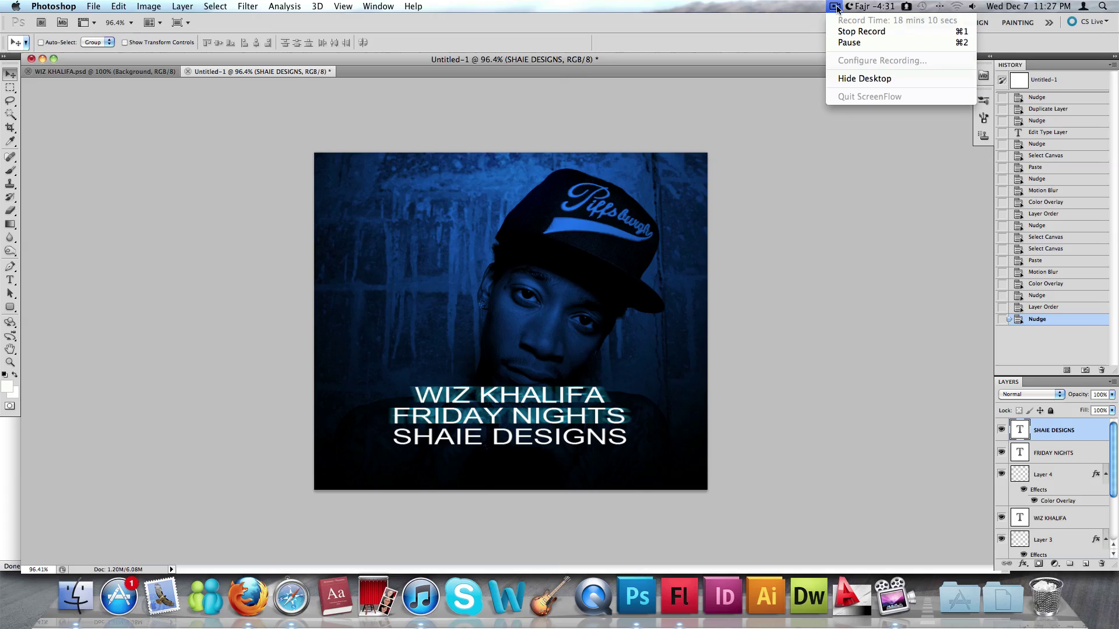
click(844, 42)
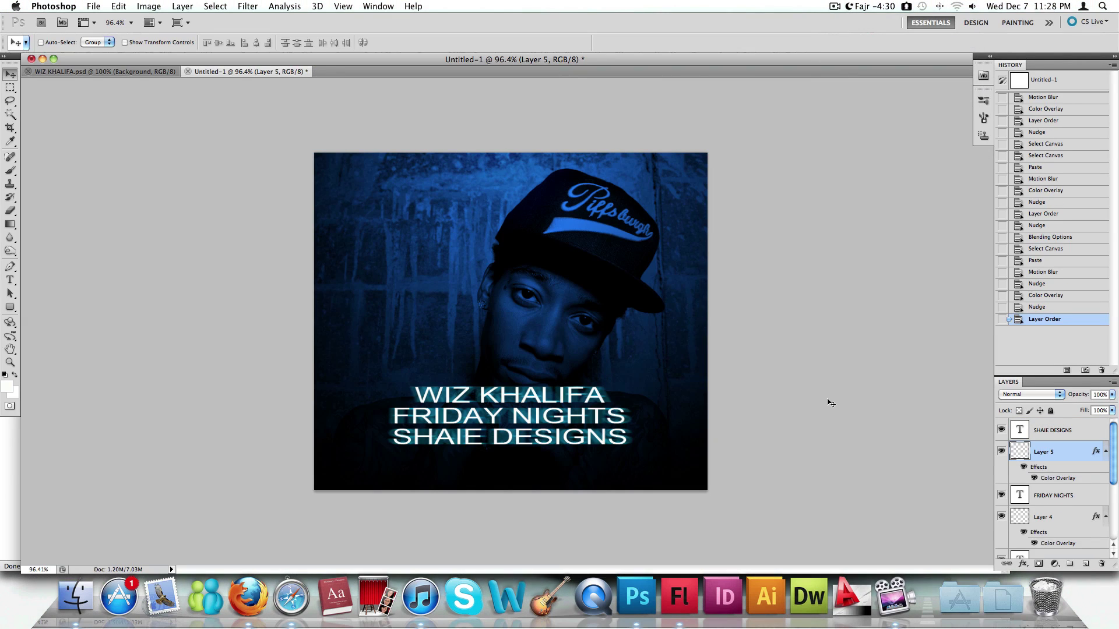
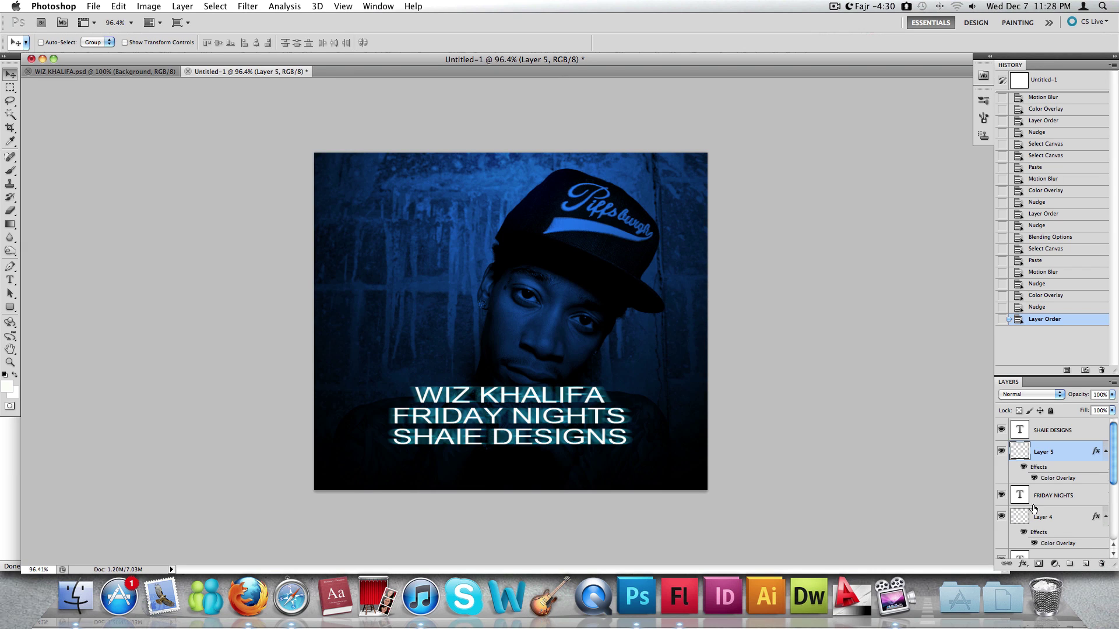
Link the SHAIE DESIGNS, FRIDAY NIGHTS and WIZ KHALIFA text layers together with their blurred copies on Layers 5, 4 and 3.
click(1064, 432)
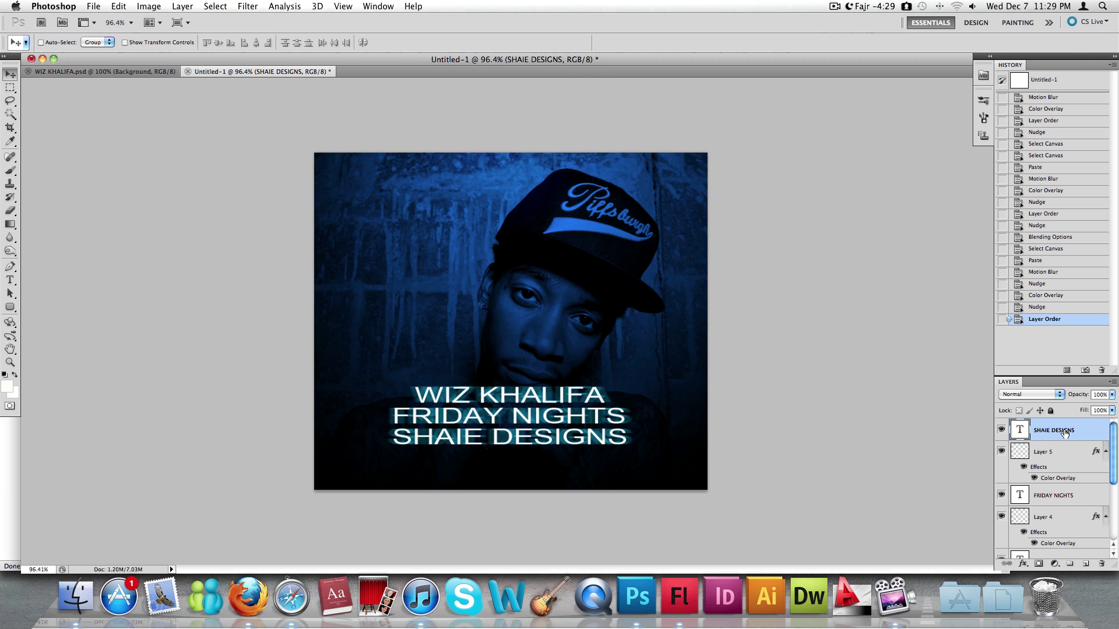
super+click(1066, 453)
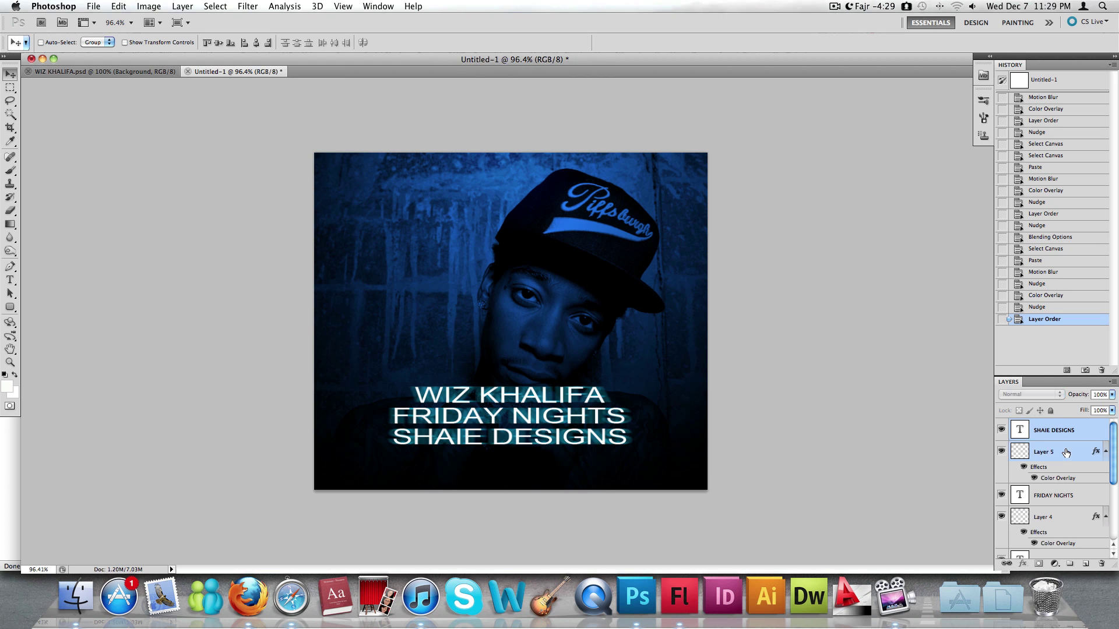
super+click(1068, 493)
scroll(1071, 488, down, 3)
scroll(1070, 488, down, 1)
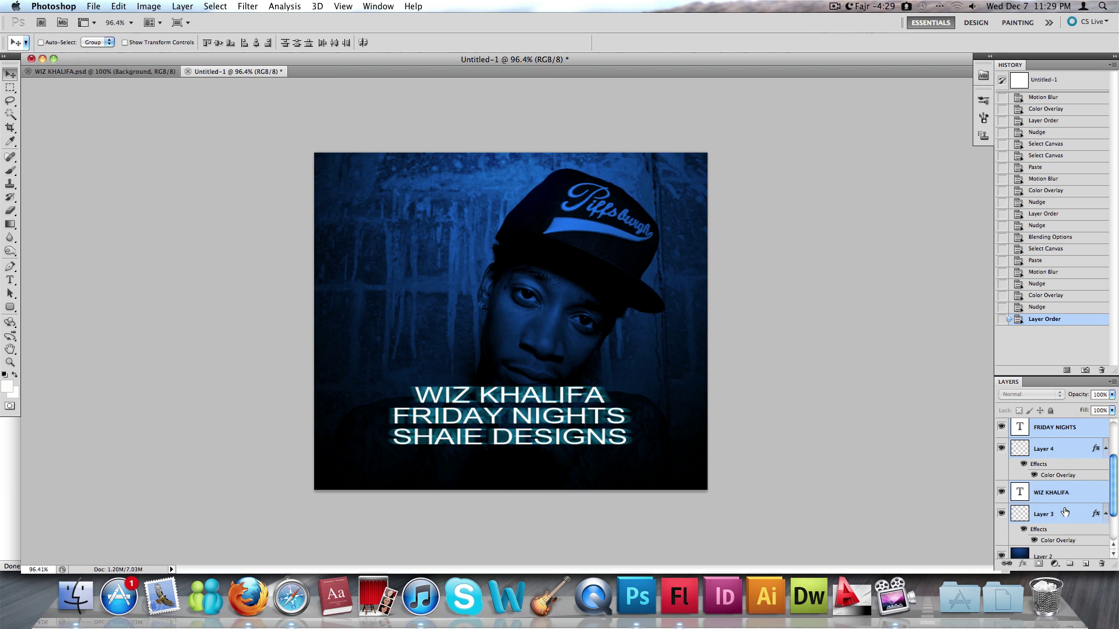
right_click(1063, 451)
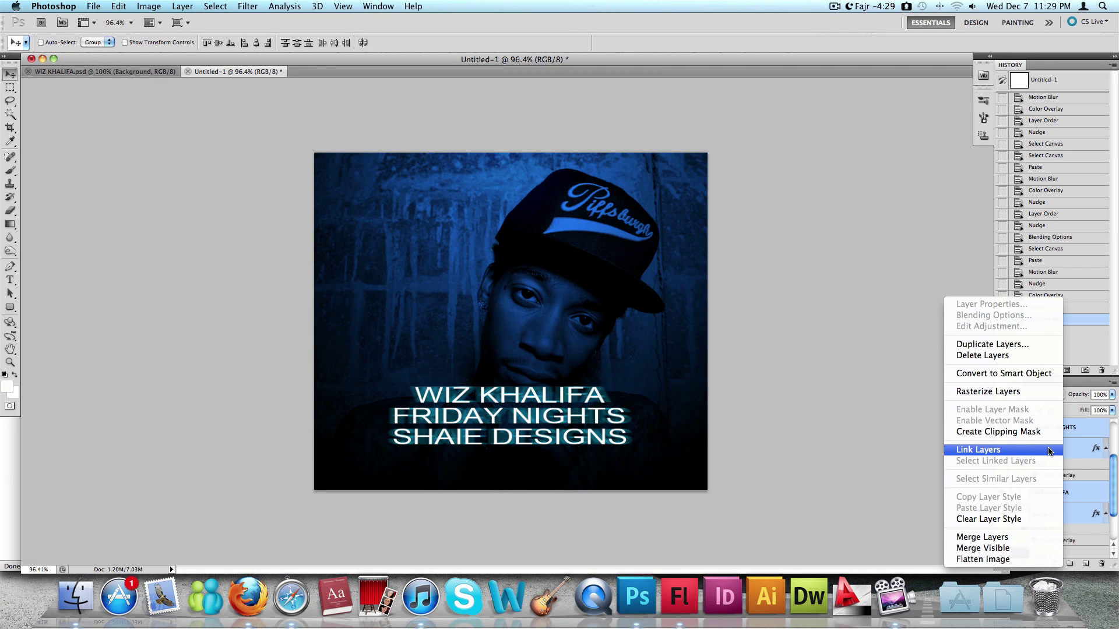
click(1049, 451)
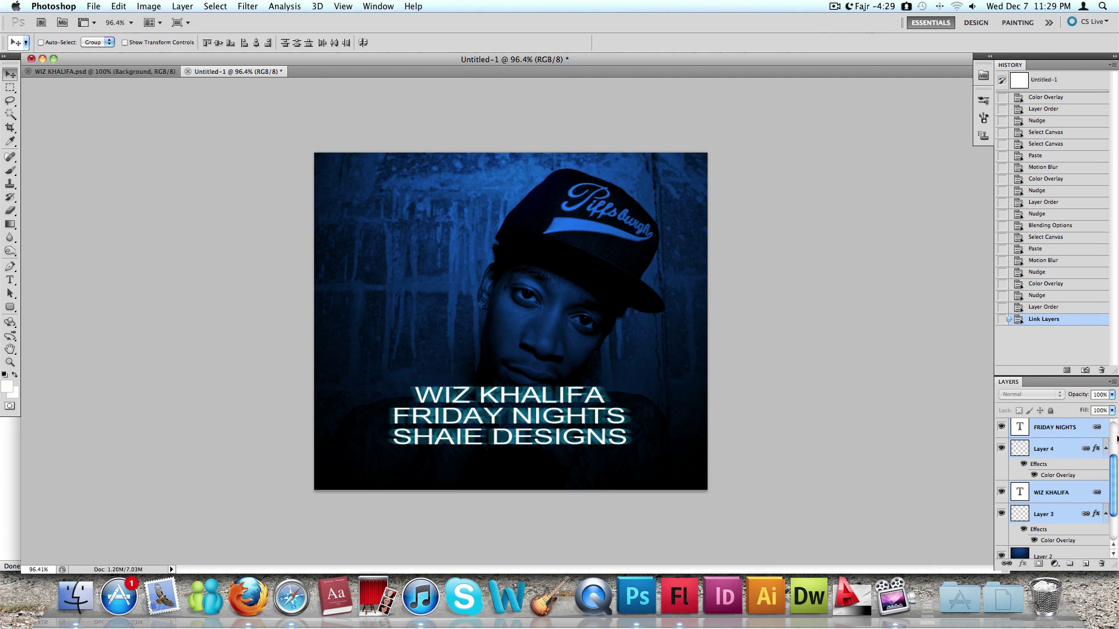
scroll(1056, 454, up, 3)
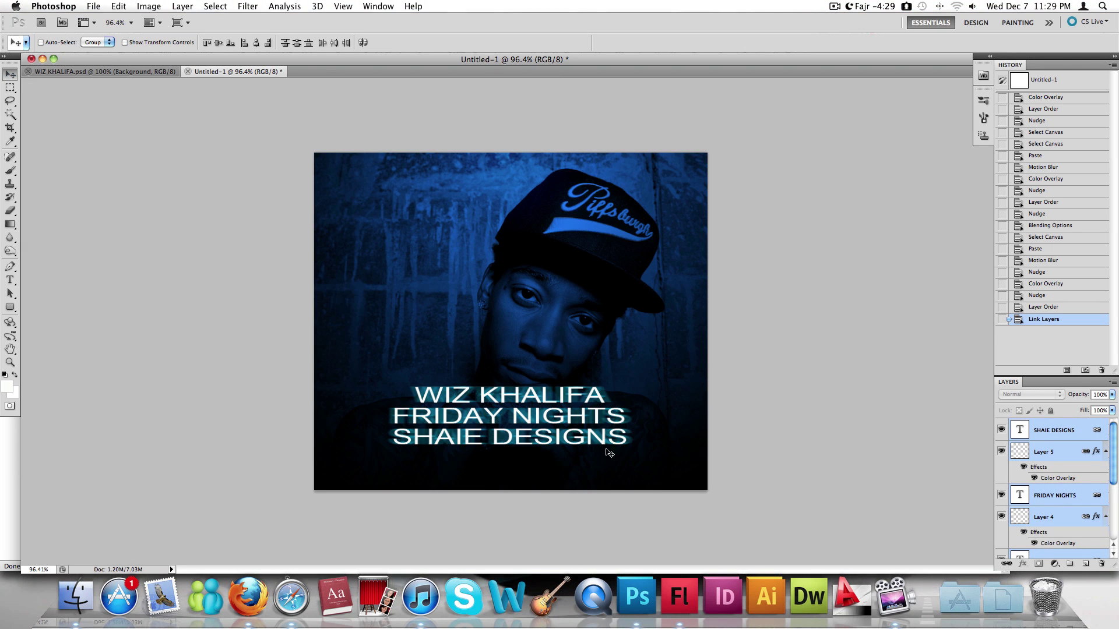
Move the three linked title lines with their blurred copies slightly down and to the left on the cover.
drag(605, 442, 544, 434)
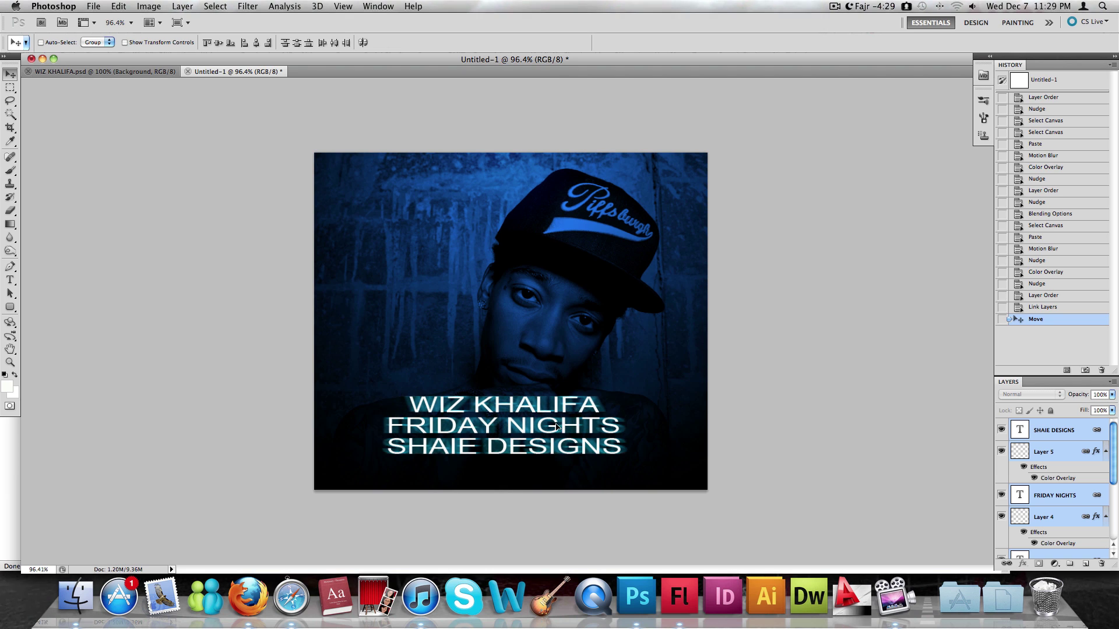
right_click(1064, 441)
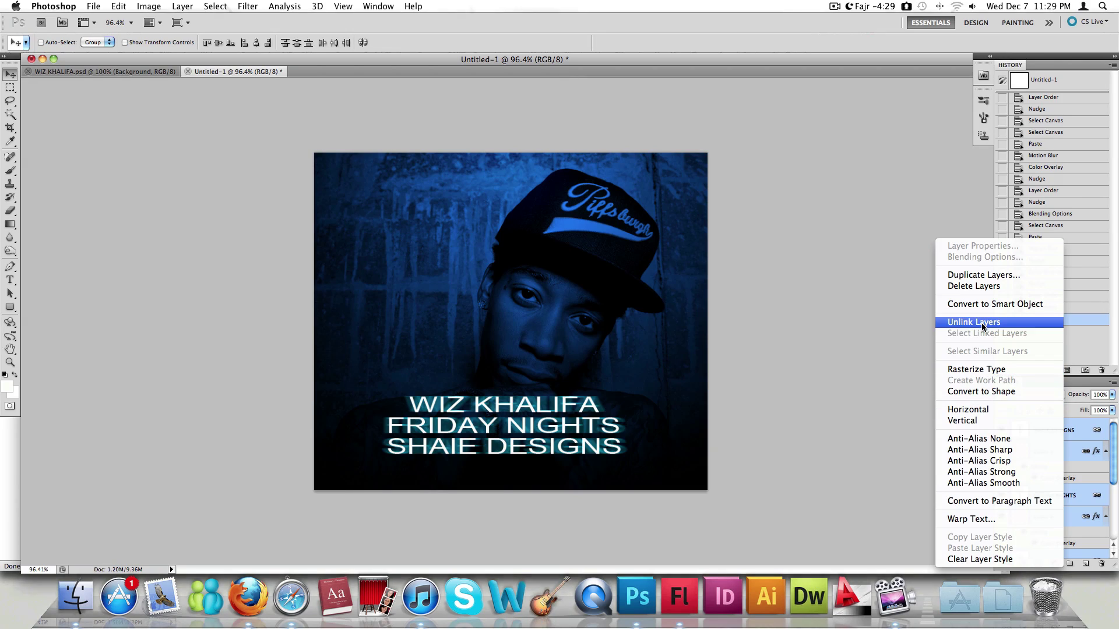
click(1075, 432)
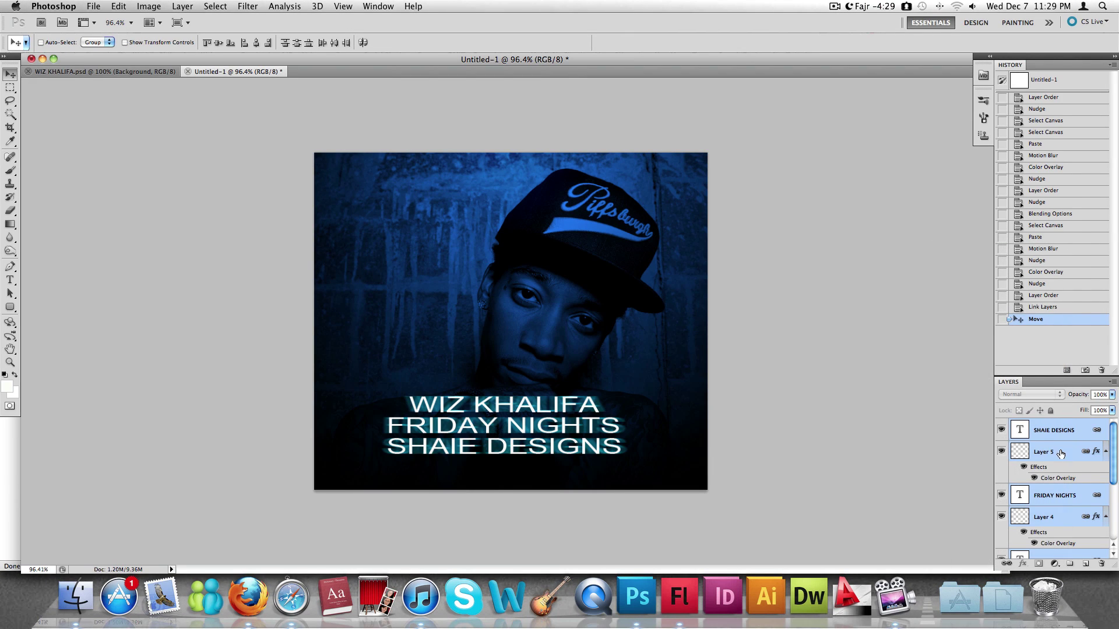
Select all layers linked to Layer 3, the blurred WIZ KHALIFA copy.
scroll(1060, 489, down, 3)
click(1062, 487)
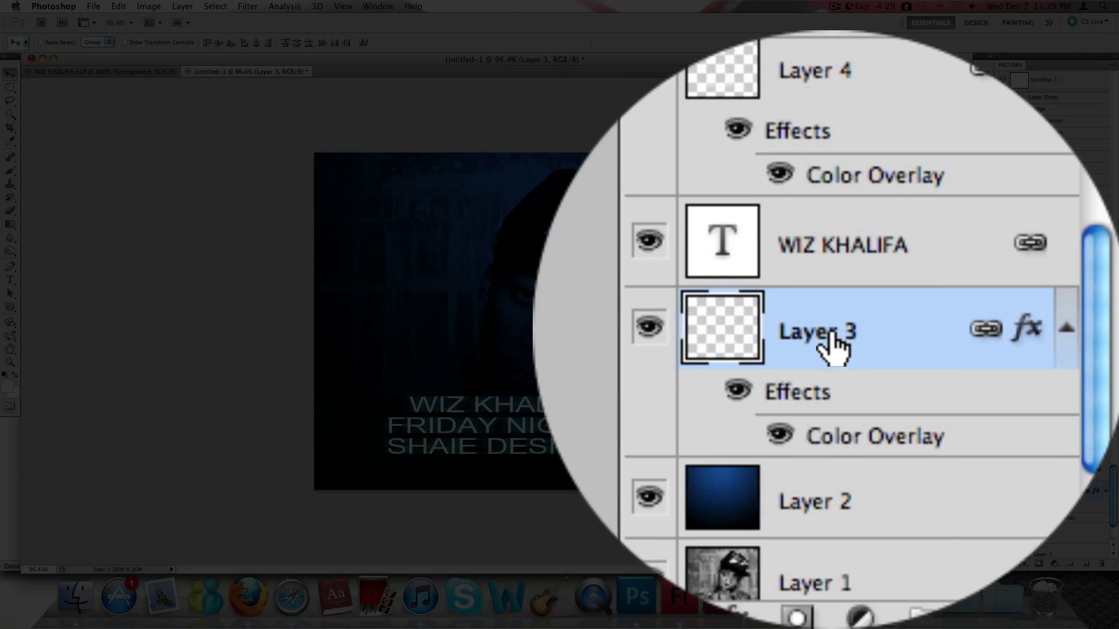
right_click(877, 337)
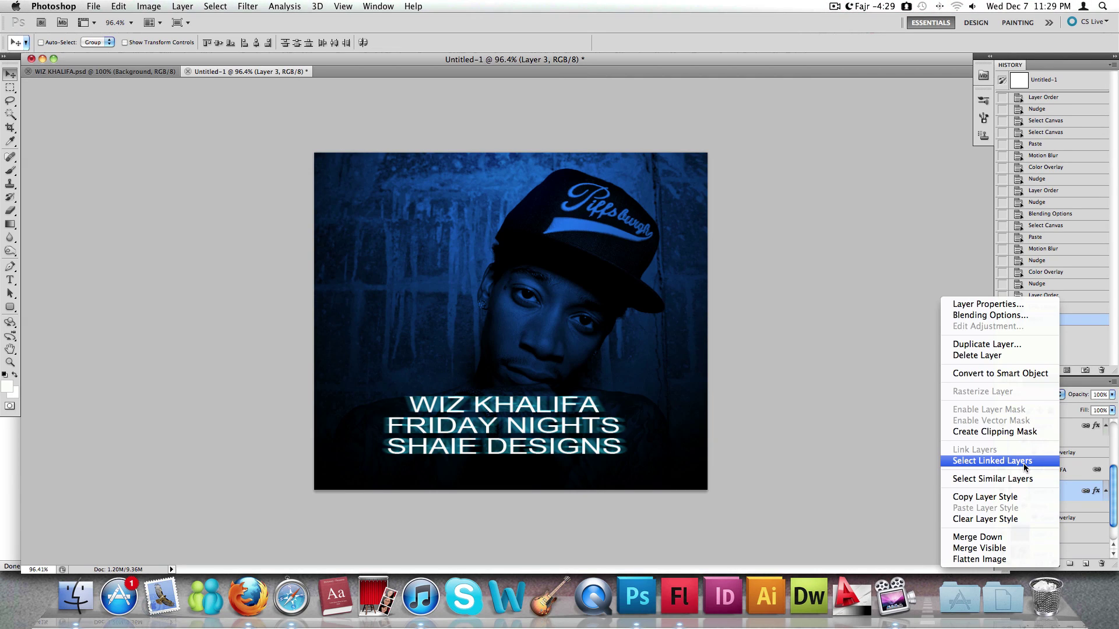
click(1023, 463)
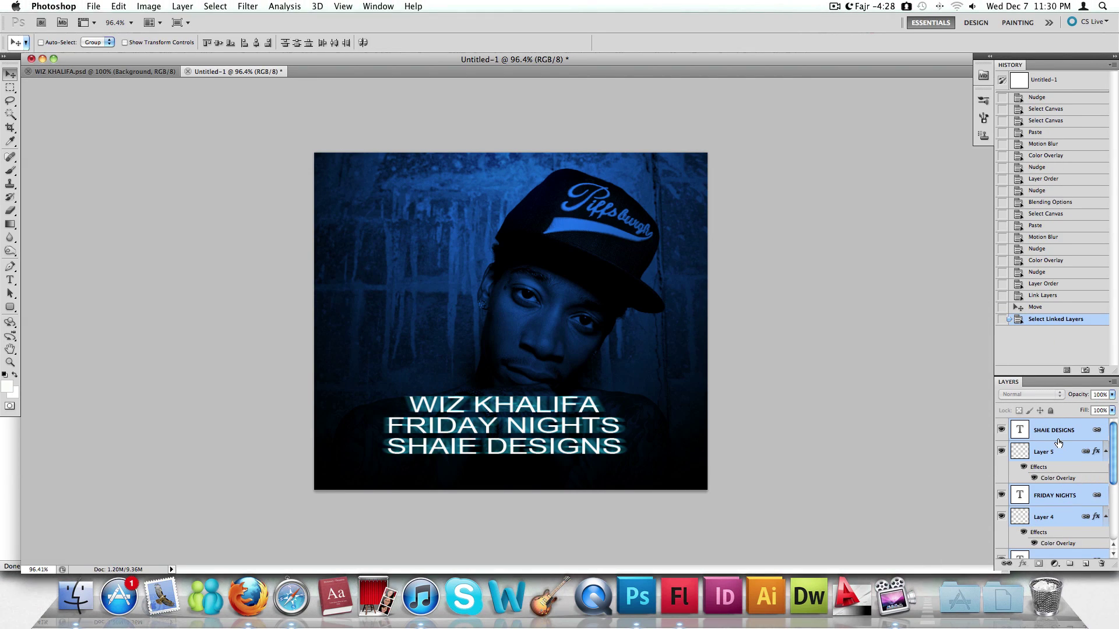
right_click(1058, 460)
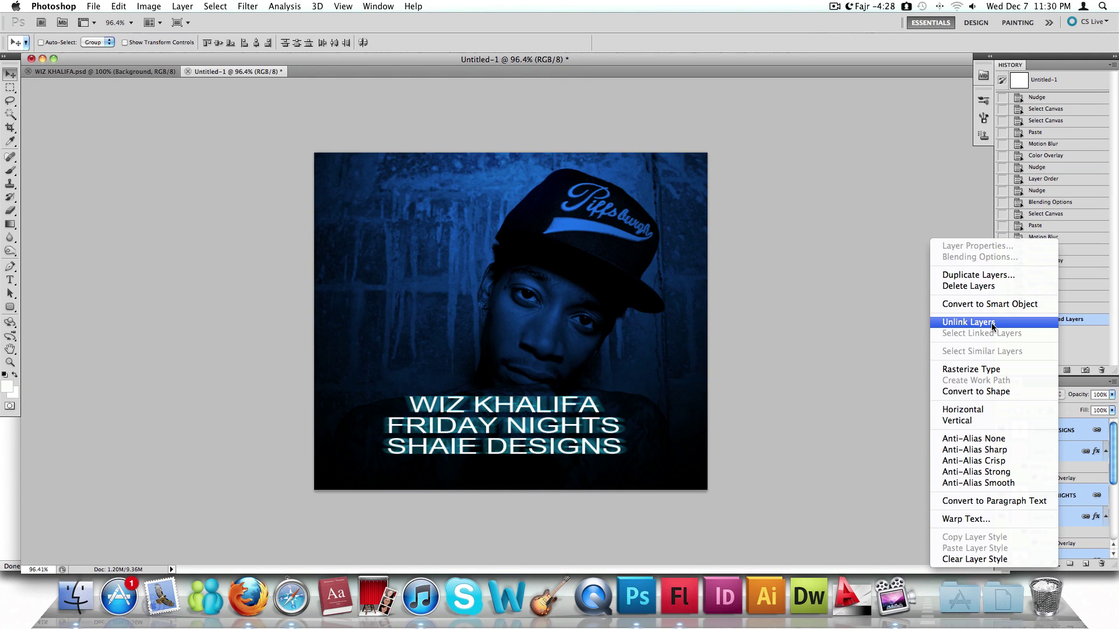
click(1077, 443)
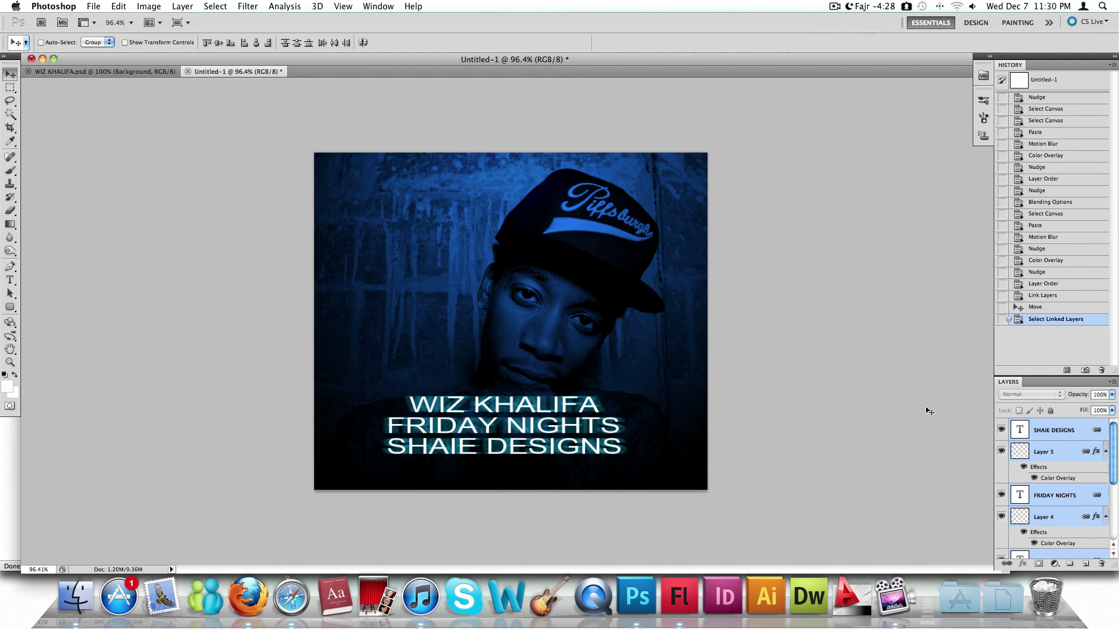
Create a new layer group above the SHAIE DESIGNS text layer and name it TEXT.
click(10, 88)
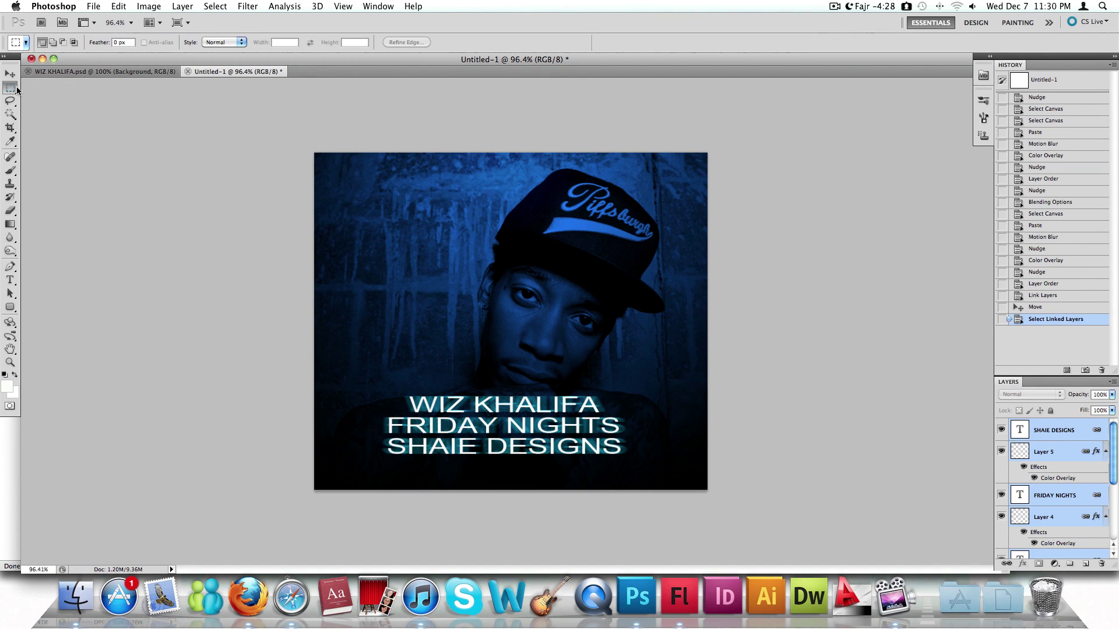
click(1059, 432)
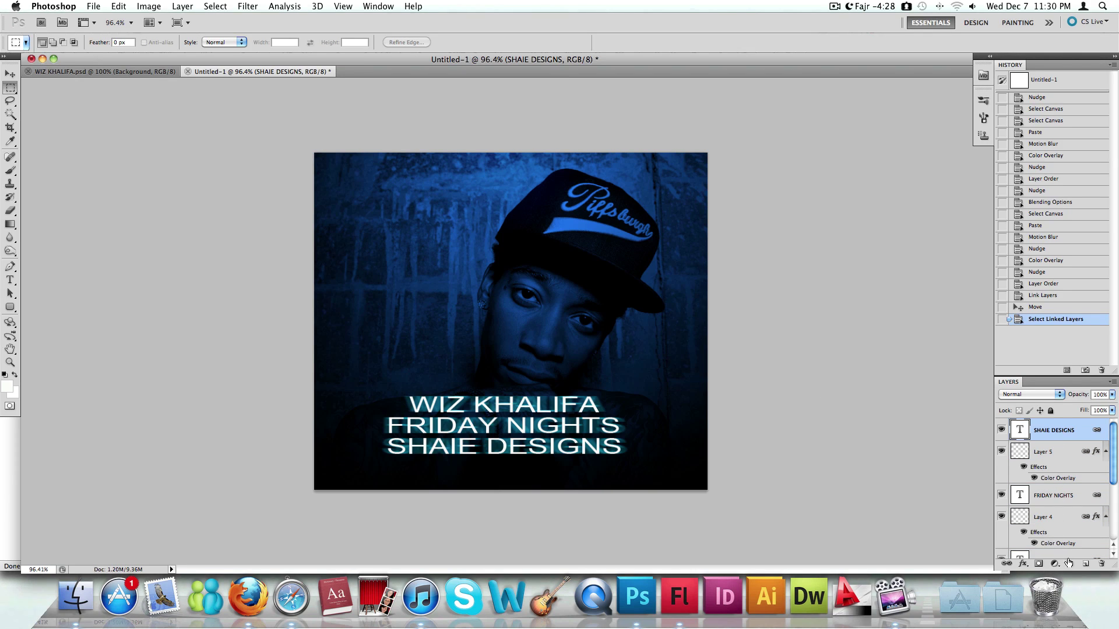
scroll(1068, 489, down, 5)
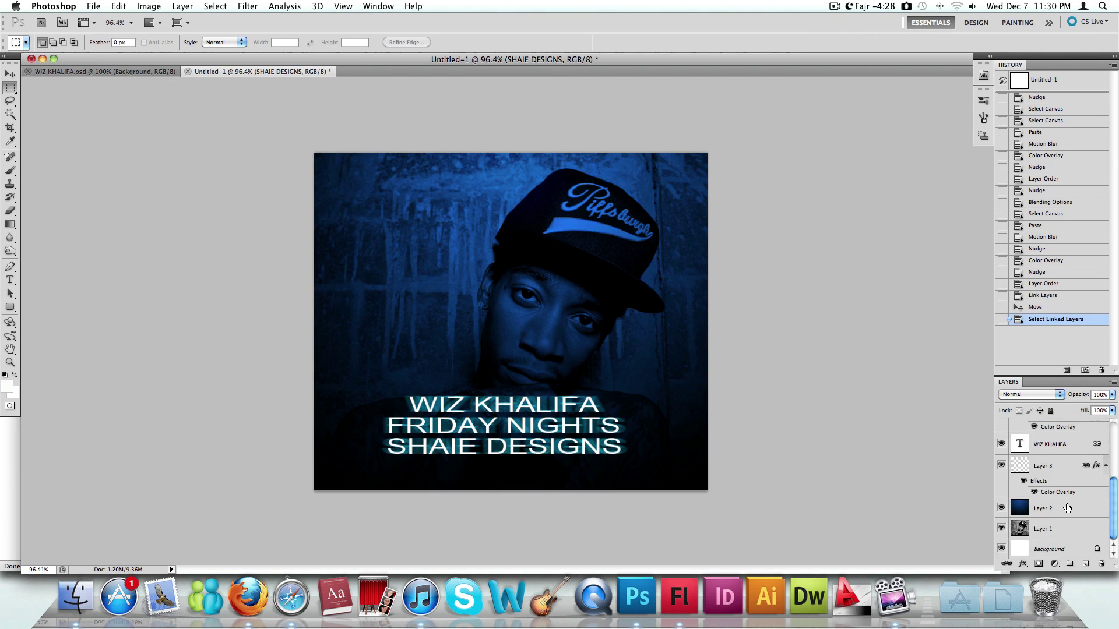
scroll(1067, 508, up, 5)
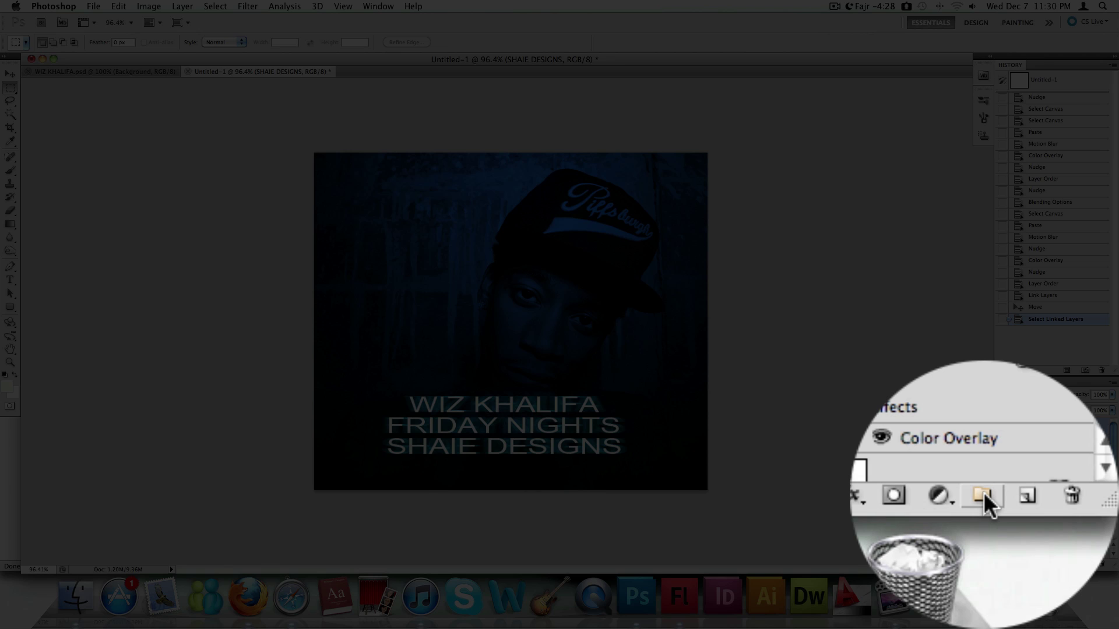
click(984, 492)
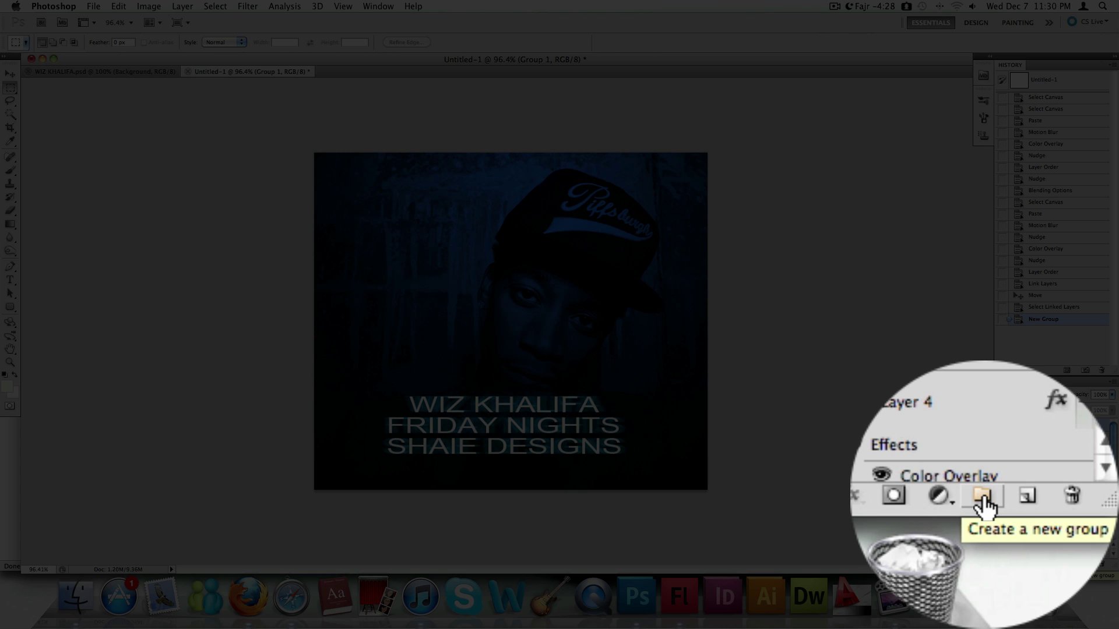
double_click(1048, 425)
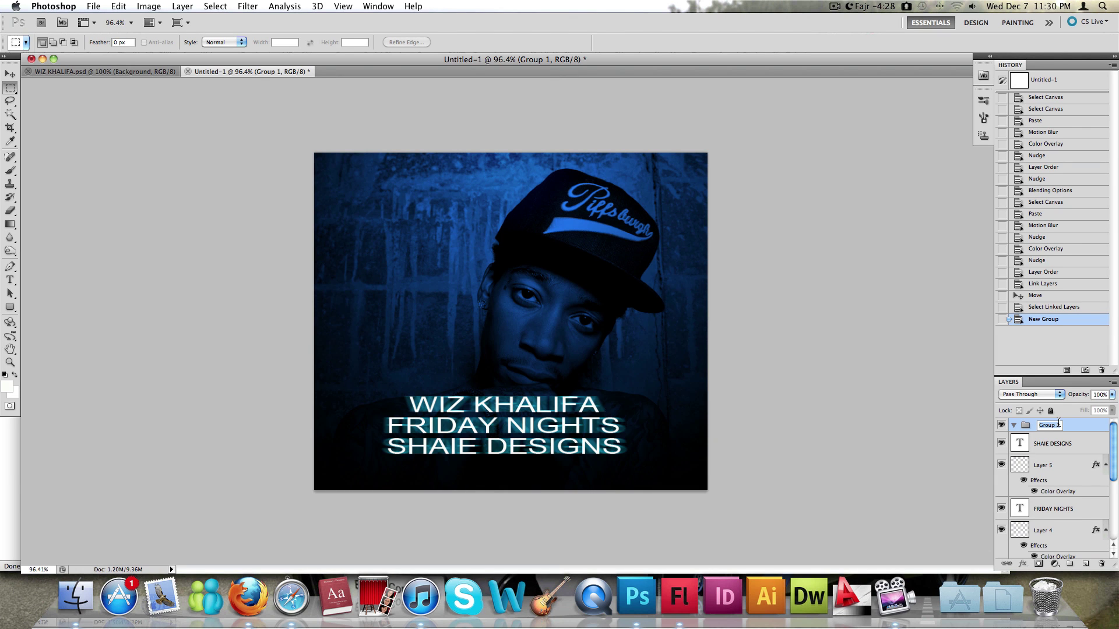
text(TEXT)
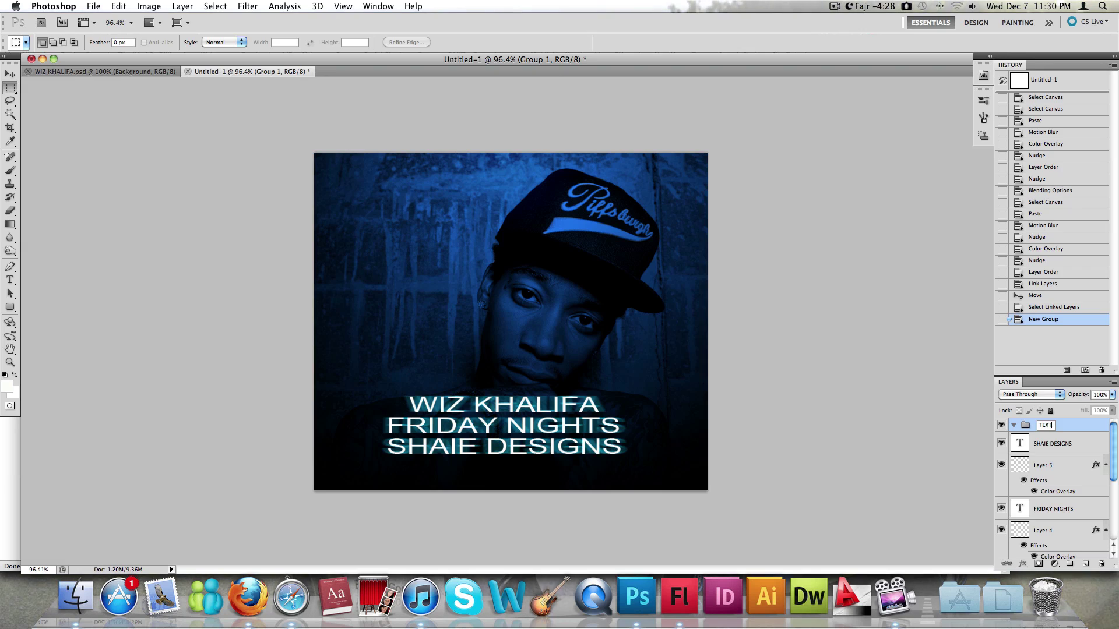
key(Return)
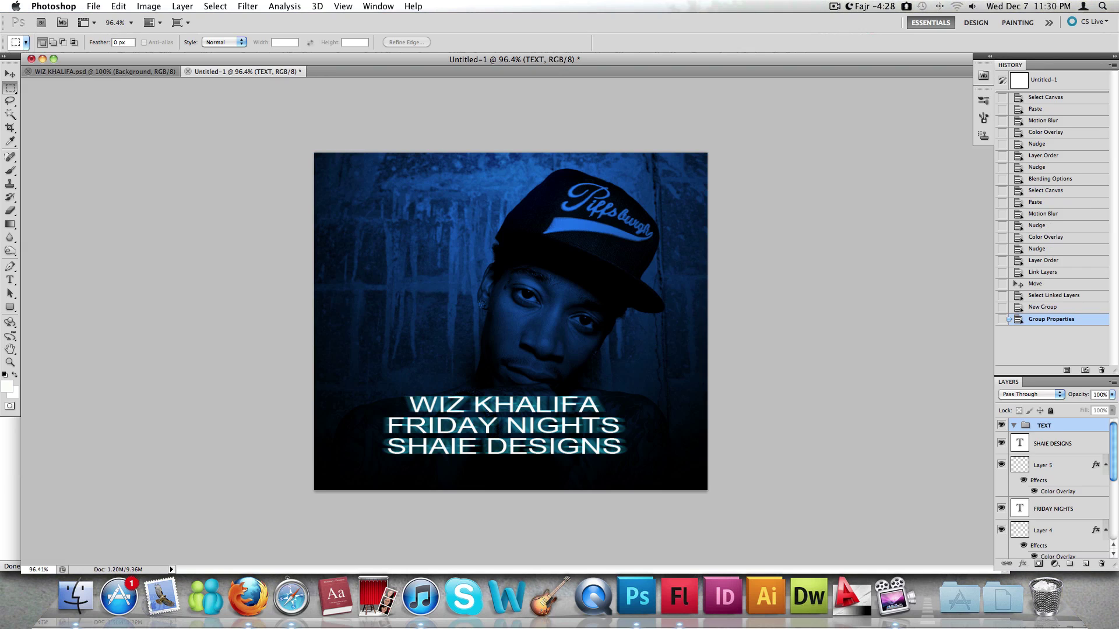
Select all layers linked to the SHAIE DESIGNS text layer and move them into the TEXT group.
click(1046, 446)
right_click(1041, 445)
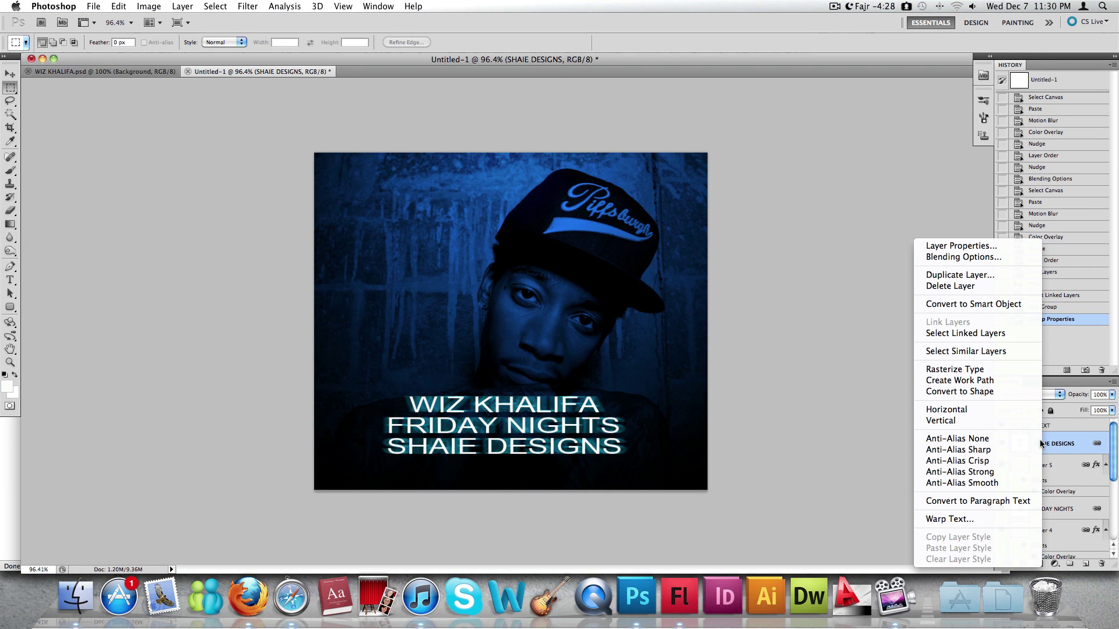
right_click(1071, 448)
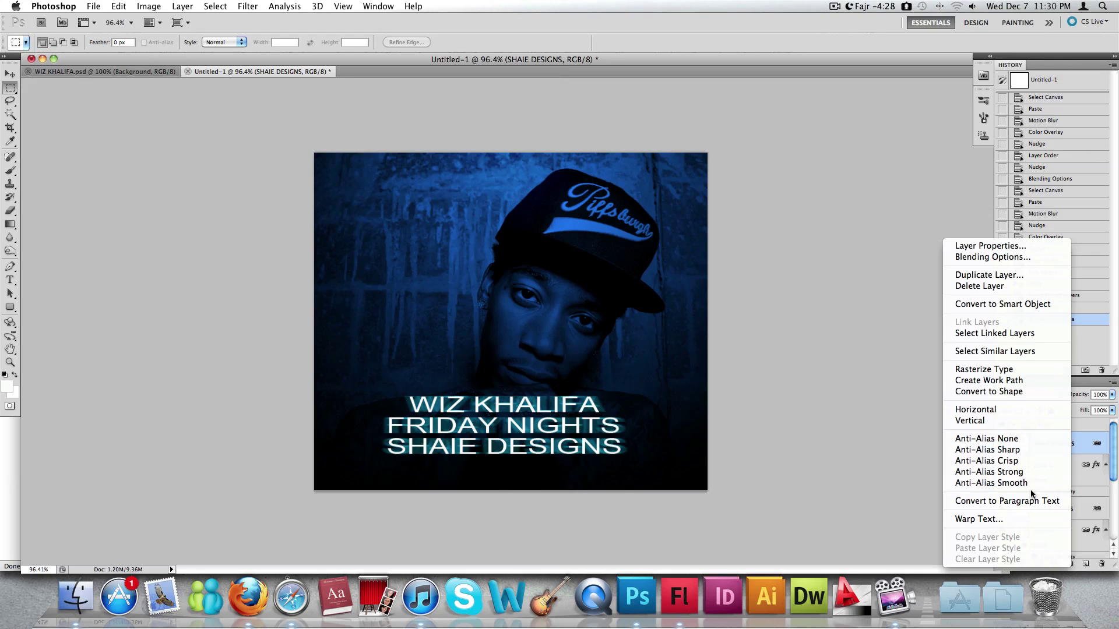
click(1002, 333)
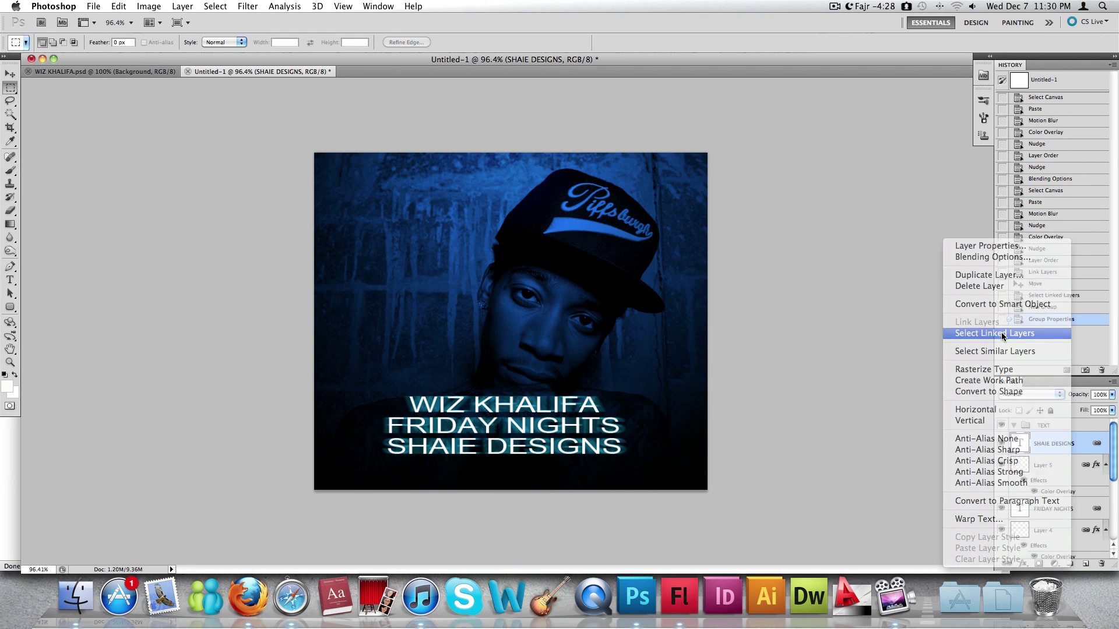
click(1021, 441)
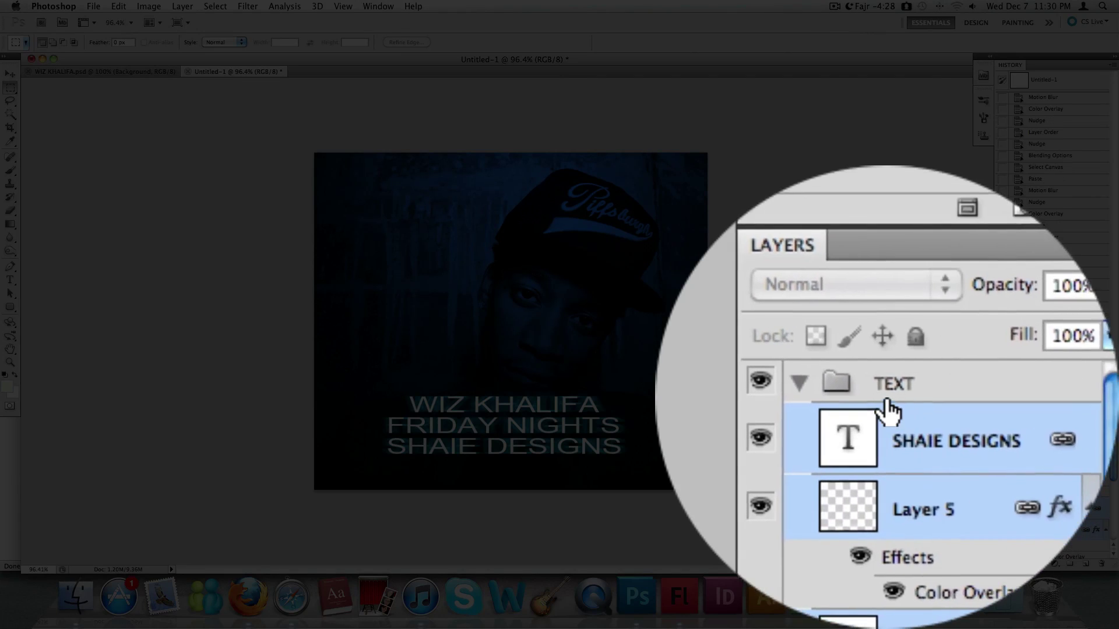
Collapse the TEXT group in the layer stack and make it the active layer.
click(1014, 427)
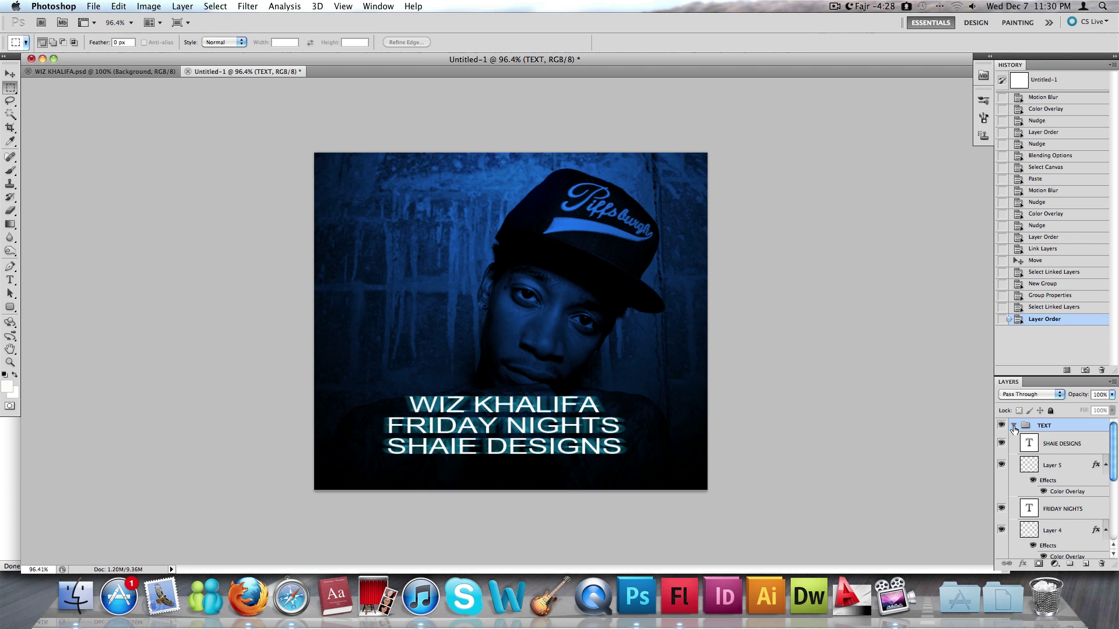
click(1014, 426)
click(1097, 451)
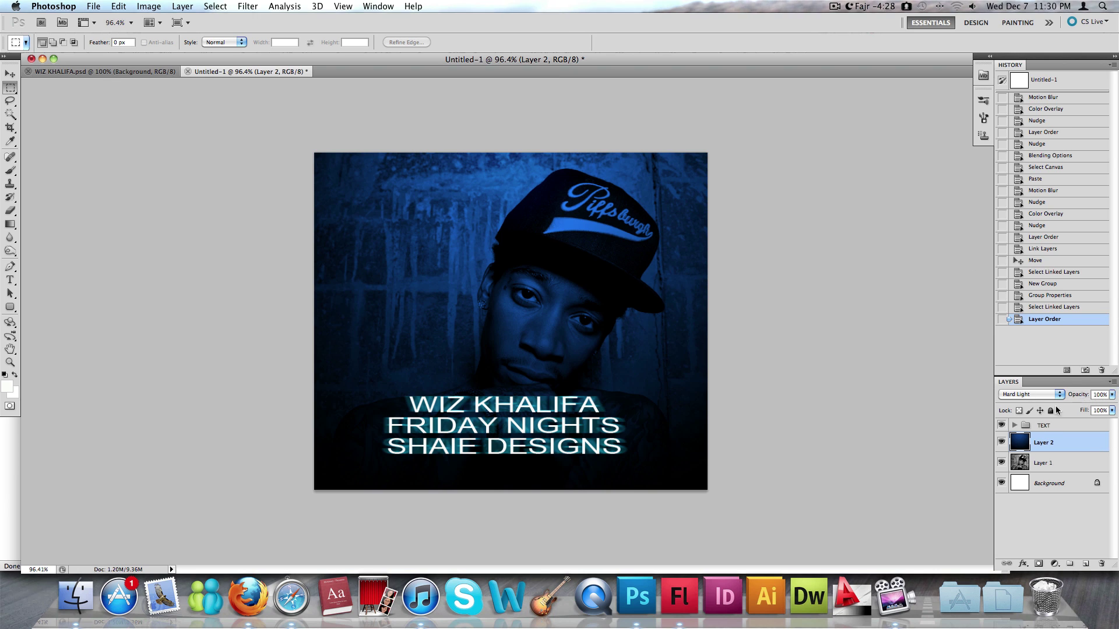
key(alt+bracketright)
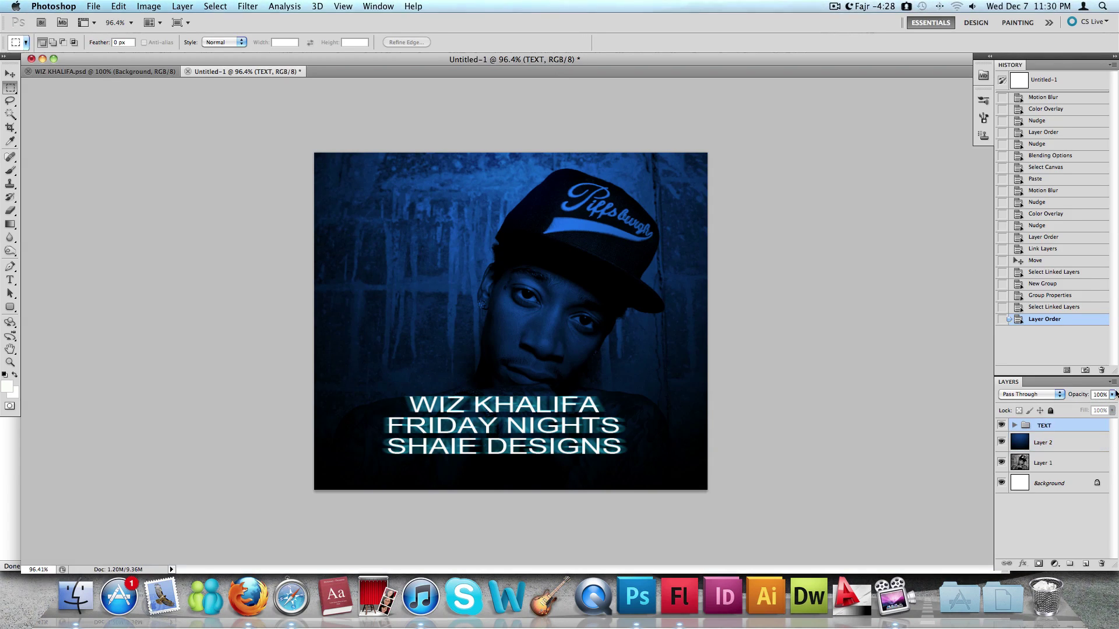
click(1015, 425)
click(1014, 426)
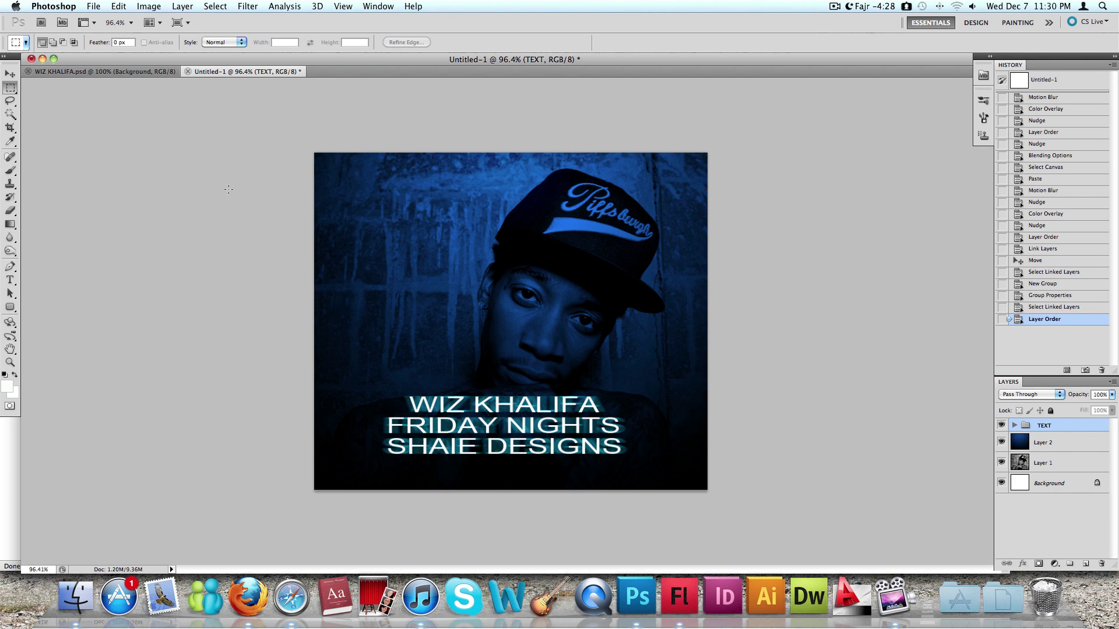
Move the whole TEXT group on the canvas so the title lines sit slightly closer to the cover's lower edge.
click(10, 74)
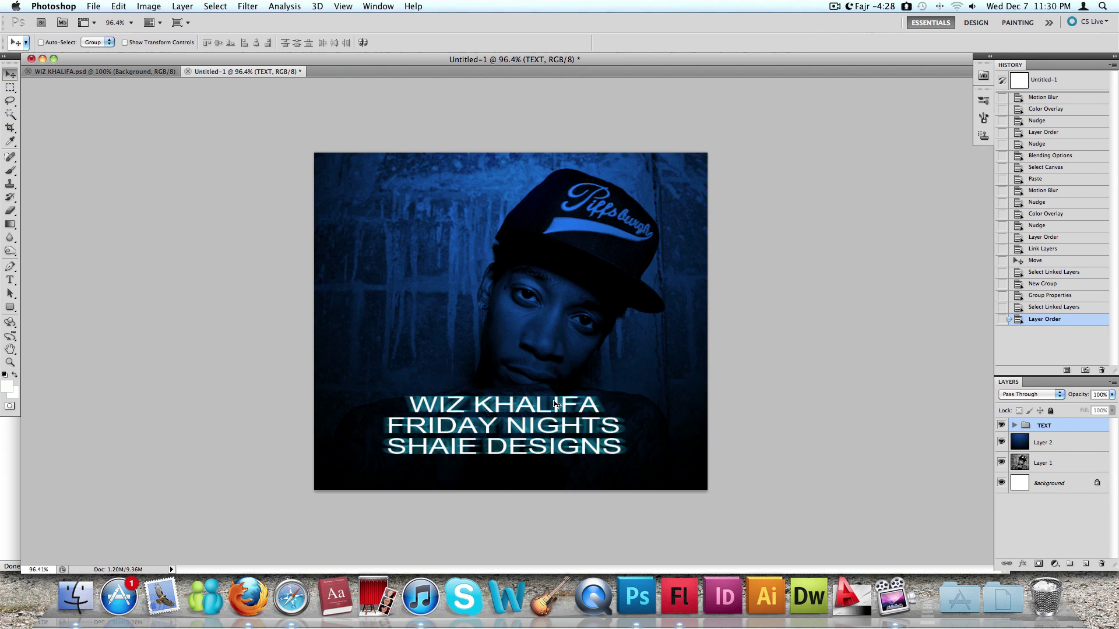
drag(550, 403, 550, 348)
drag(505, 383, 500, 438)
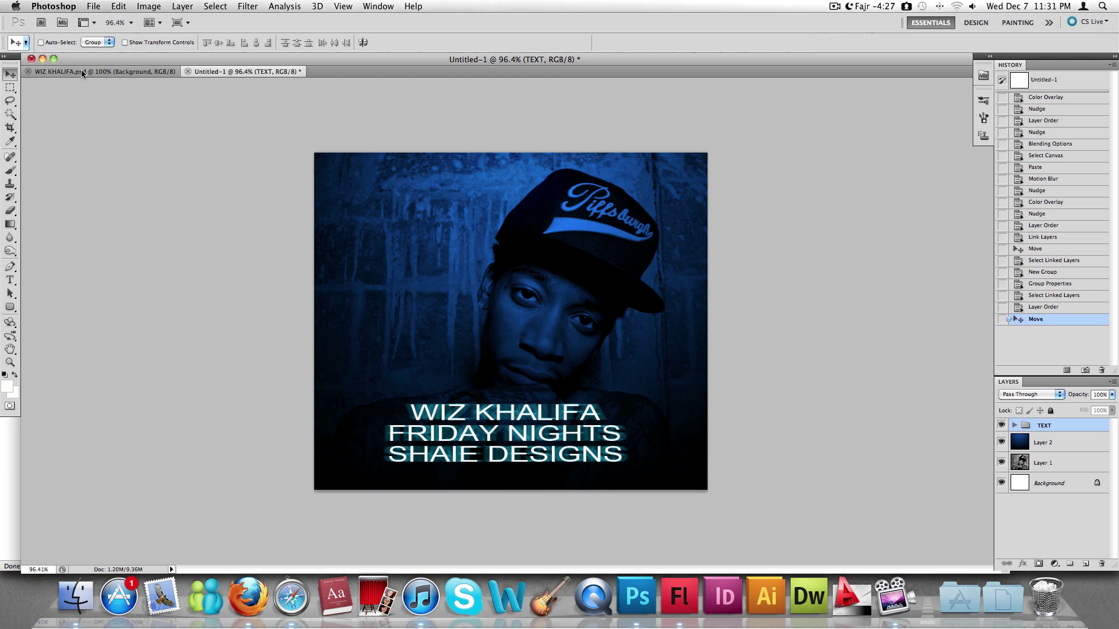
click(833, 5)
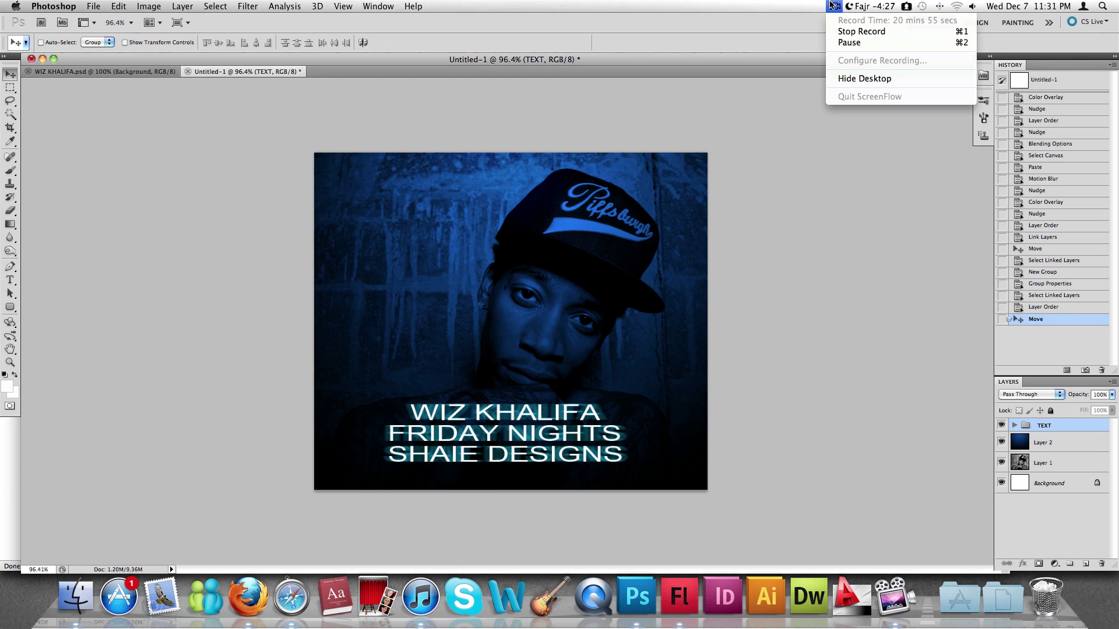
click(97, 74)
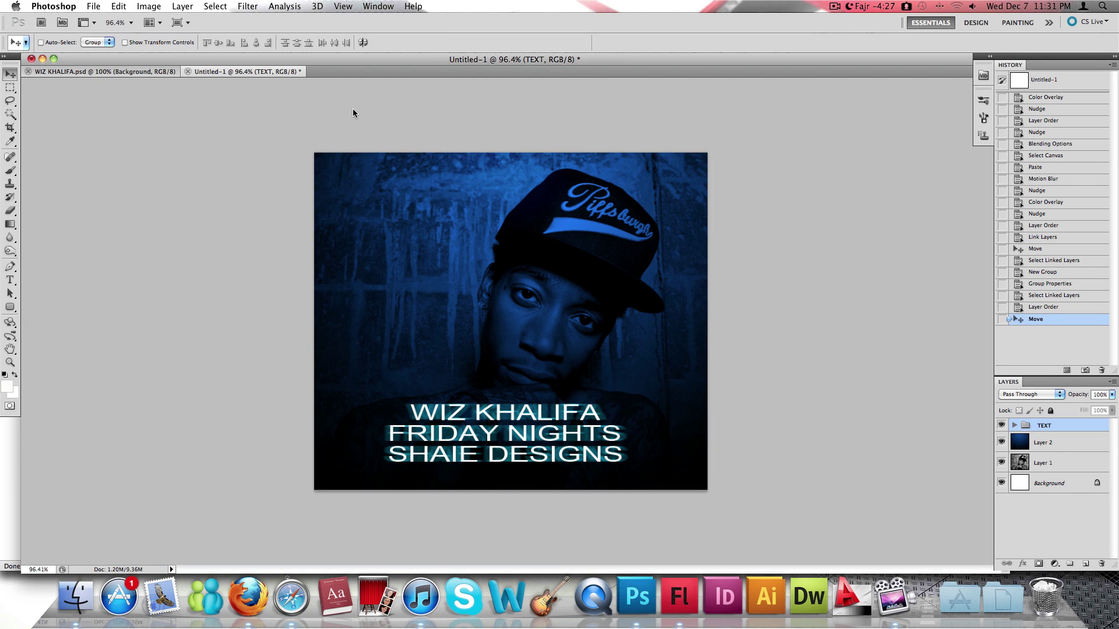
Copy the PARENTAL ADVISORY label from Layer 4 of WIZ KHALIFA.psd and paste it into the Untitled-1 cover above the TEXT group.
key(ctrl+Tab)
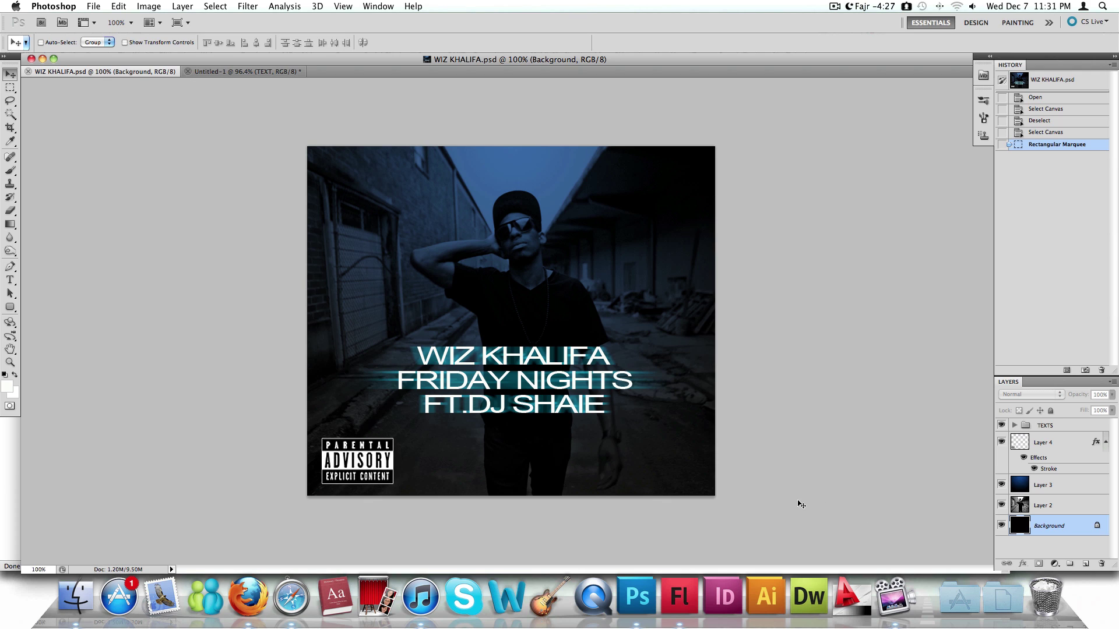
click(1052, 444)
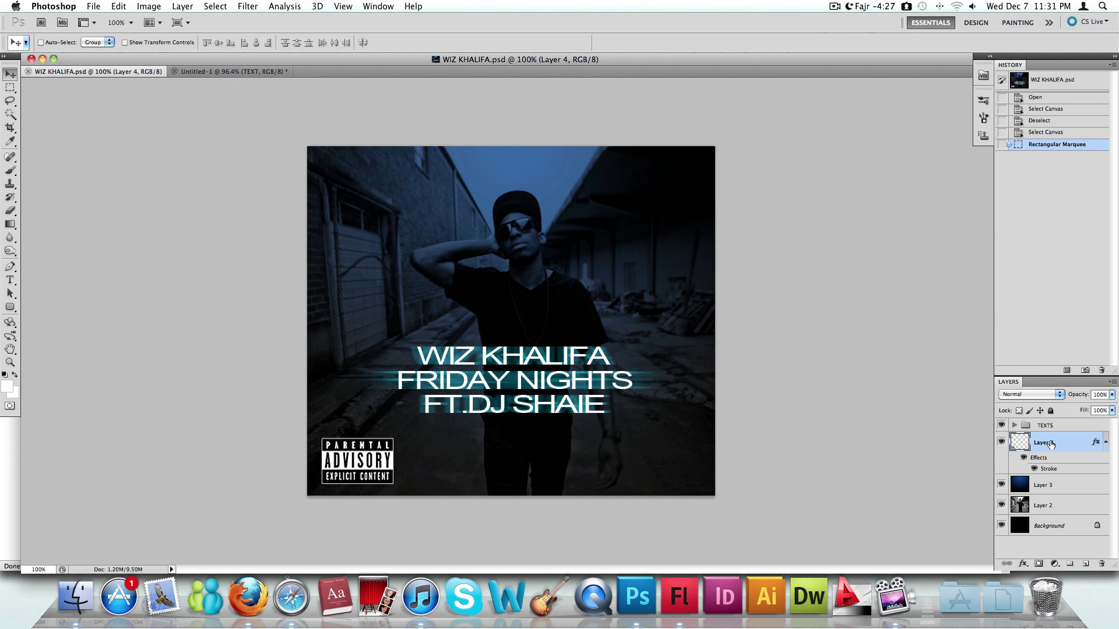
key(super+a)
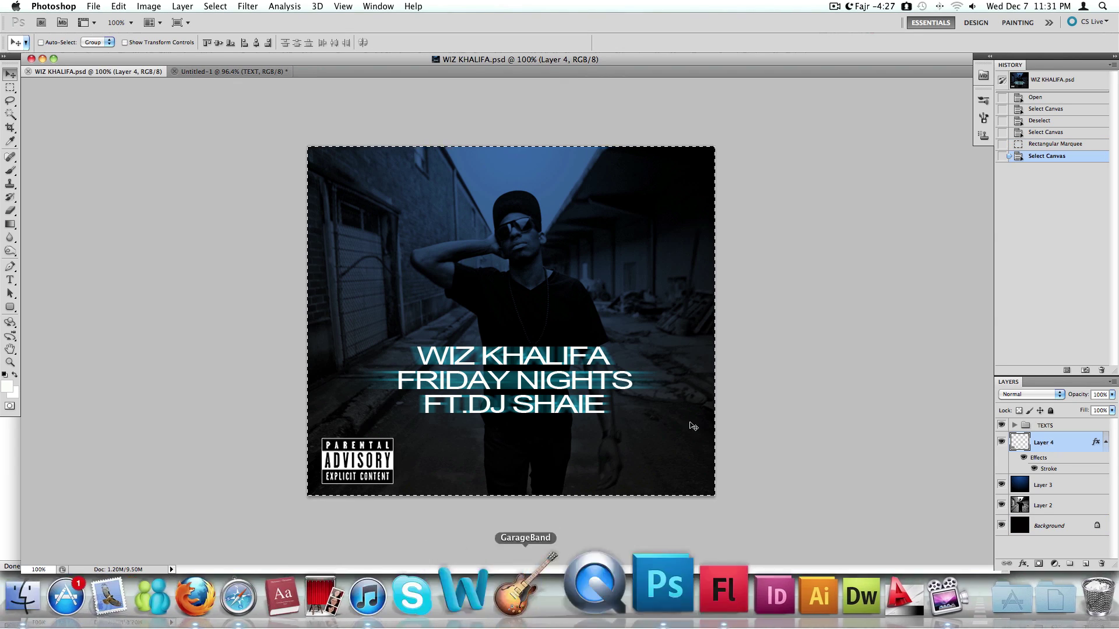
click(239, 71)
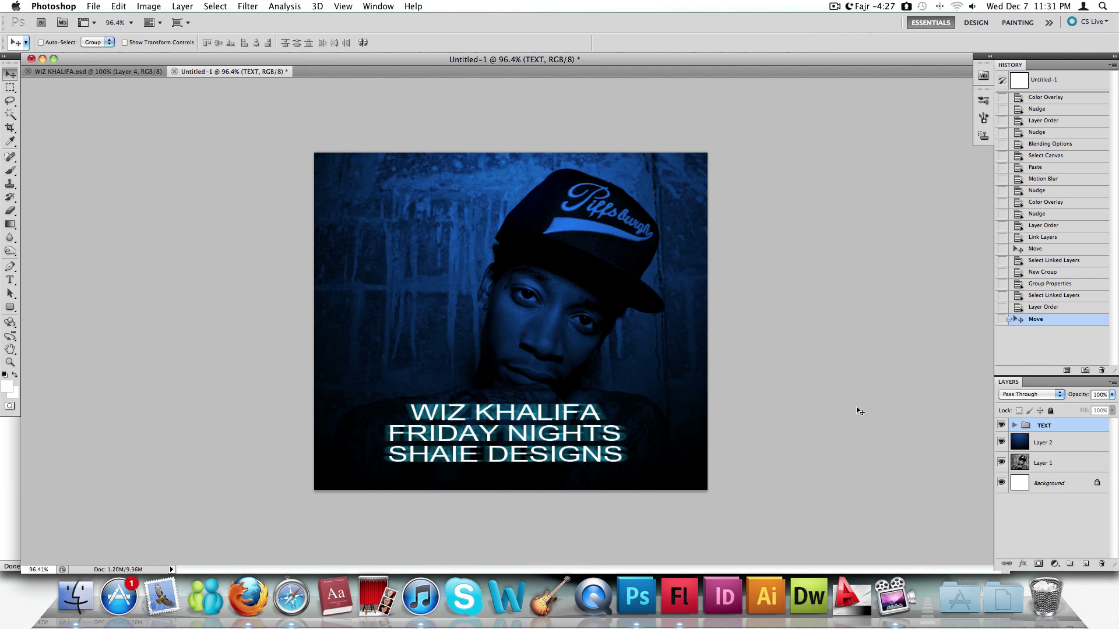
key(super+v)
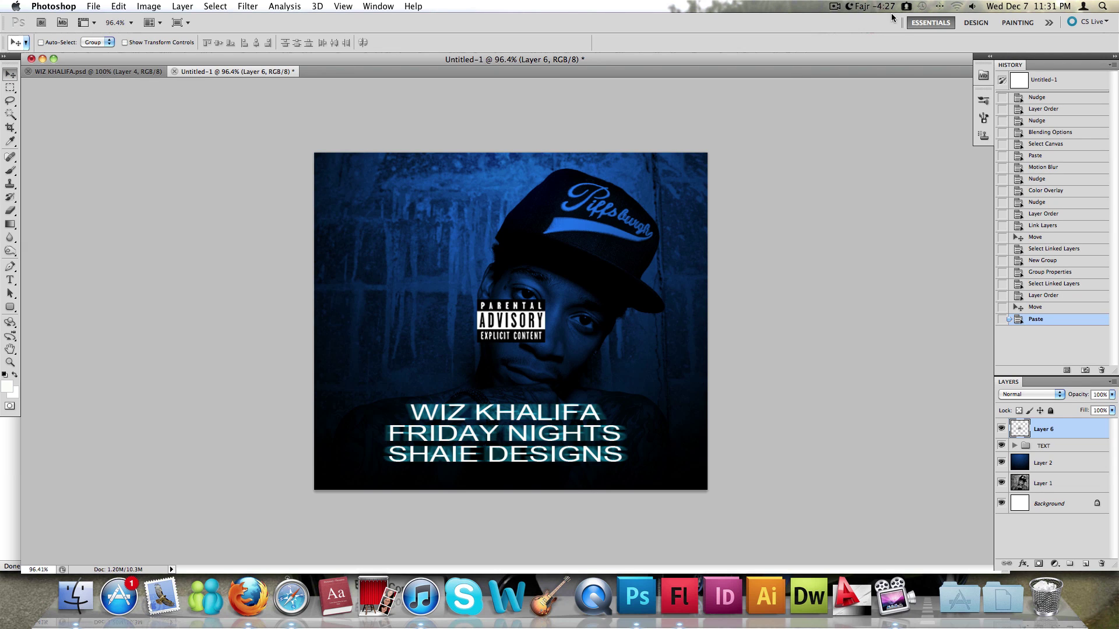
click(834, 5)
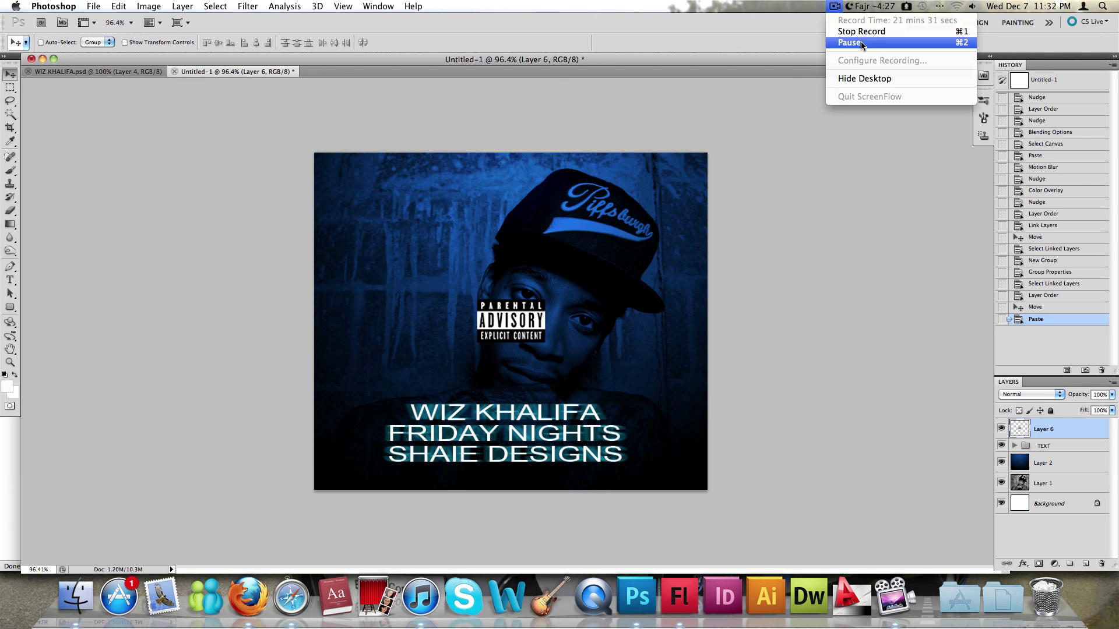
click(854, 42)
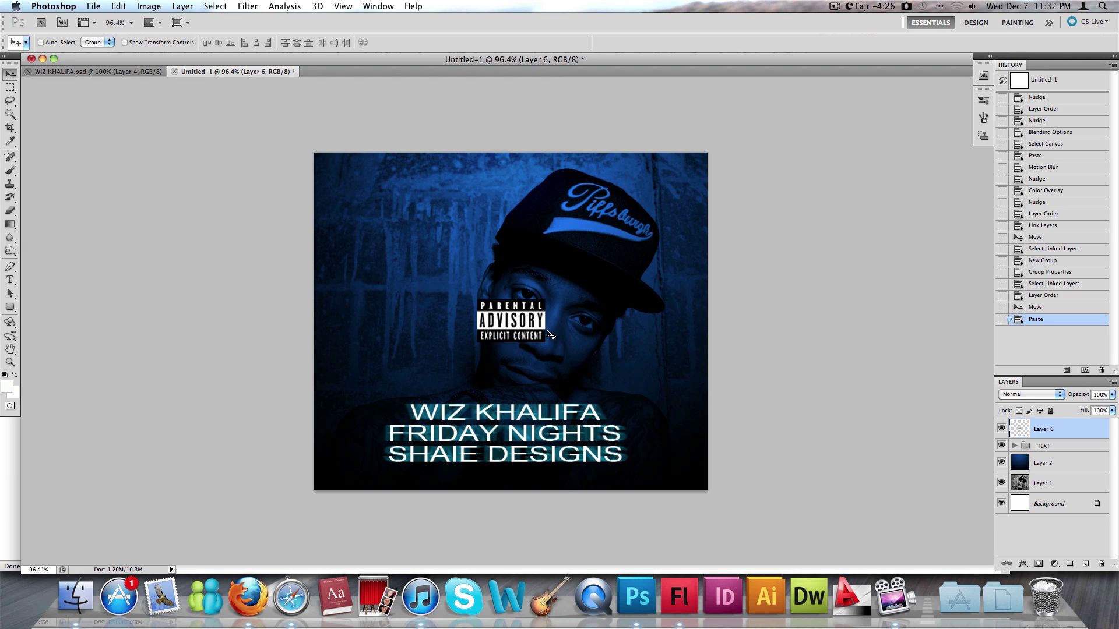
Move the PARENTAL ADVISORY label off the face to the cover's left side and enable a Stroke effect on its layer.
drag(532, 328, 384, 335)
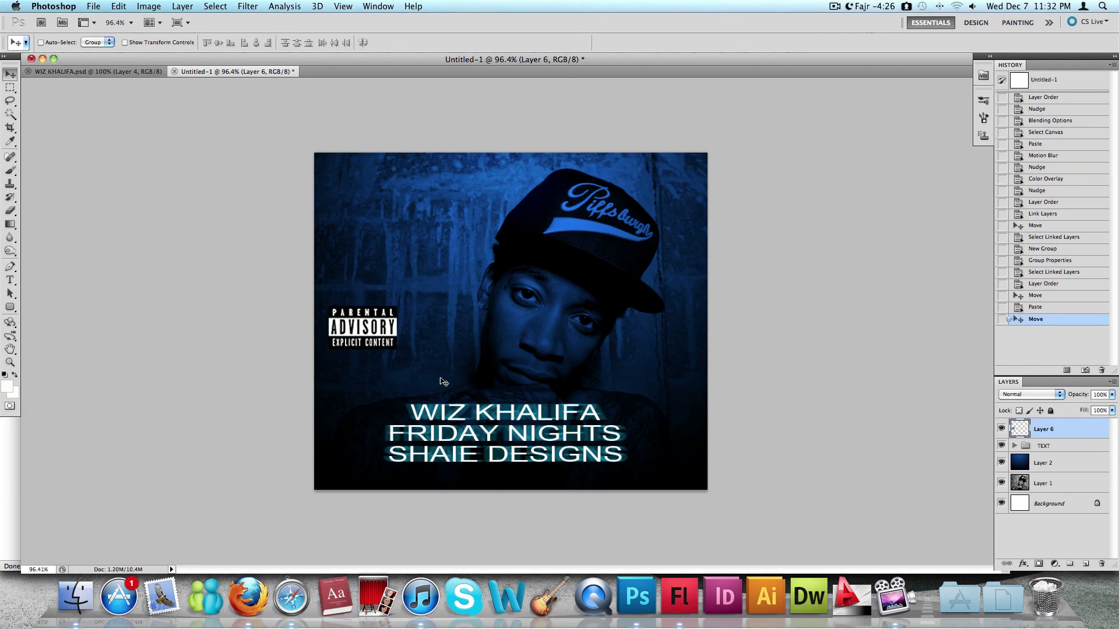
right_click(1057, 429)
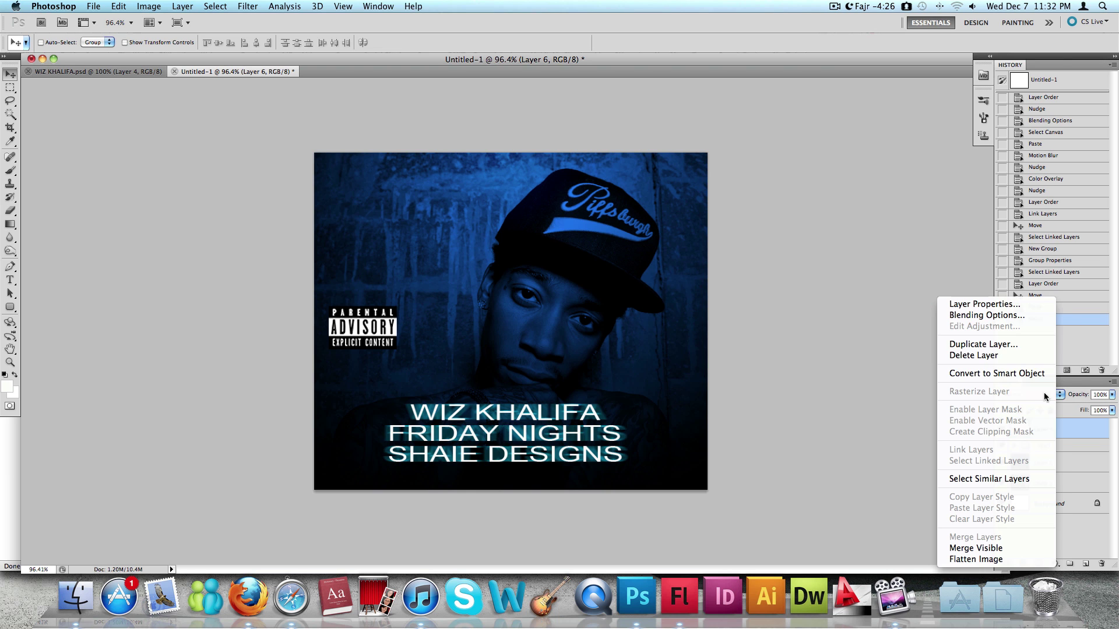
click(1007, 319)
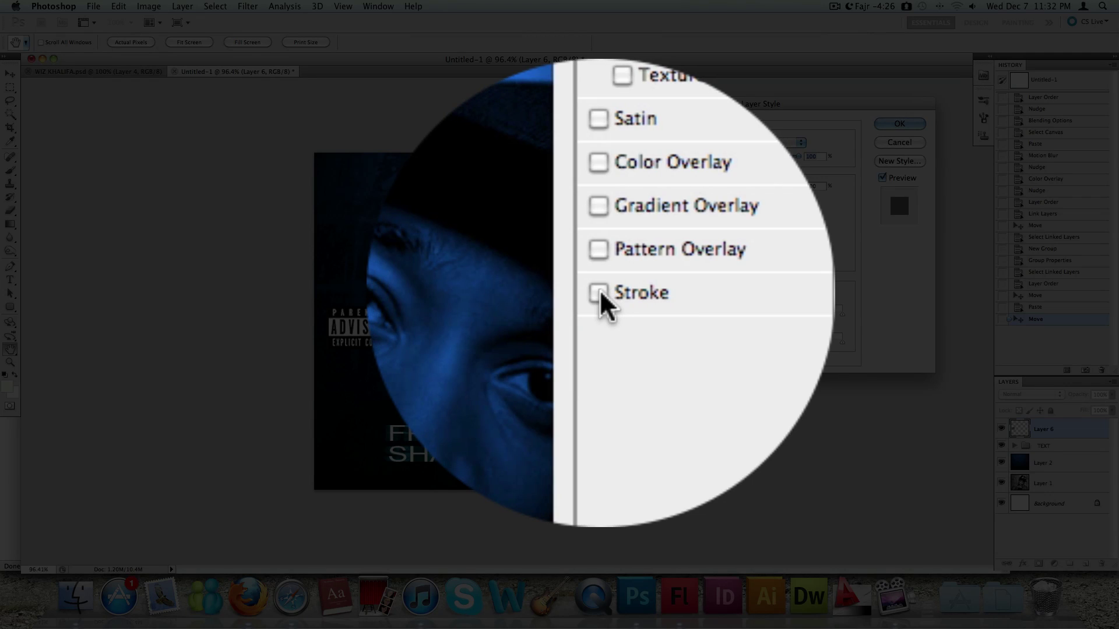
click(600, 289)
click(616, 289)
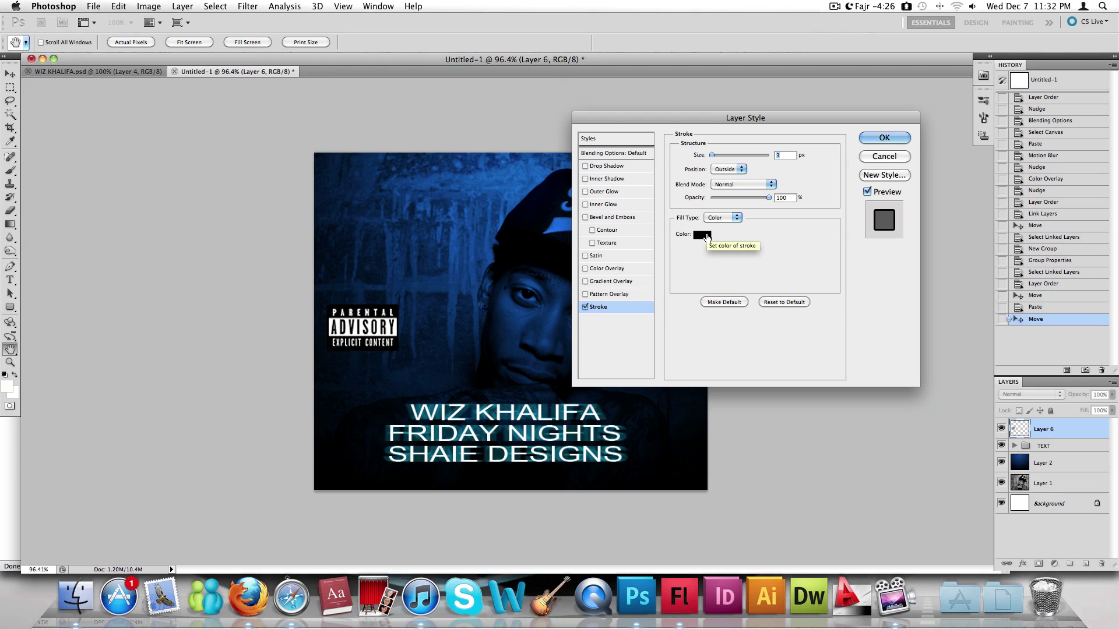
Set the PARENTAL ADVISORY label's stroke to 1 px in near-white (fefafa) and apply the layer style.
click(706, 236)
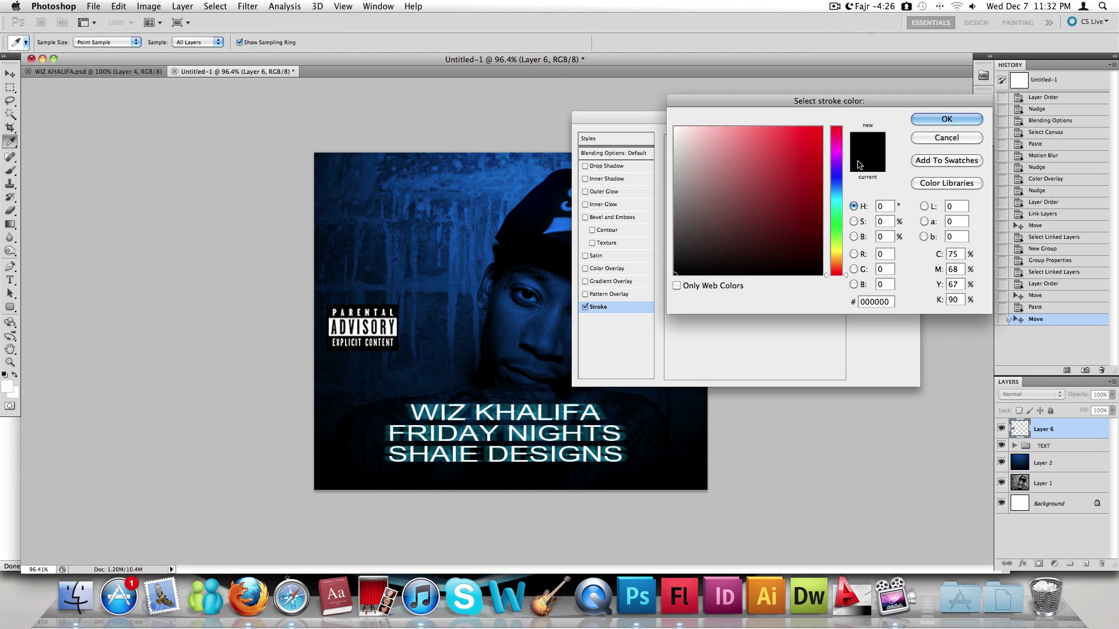
click(930, 137)
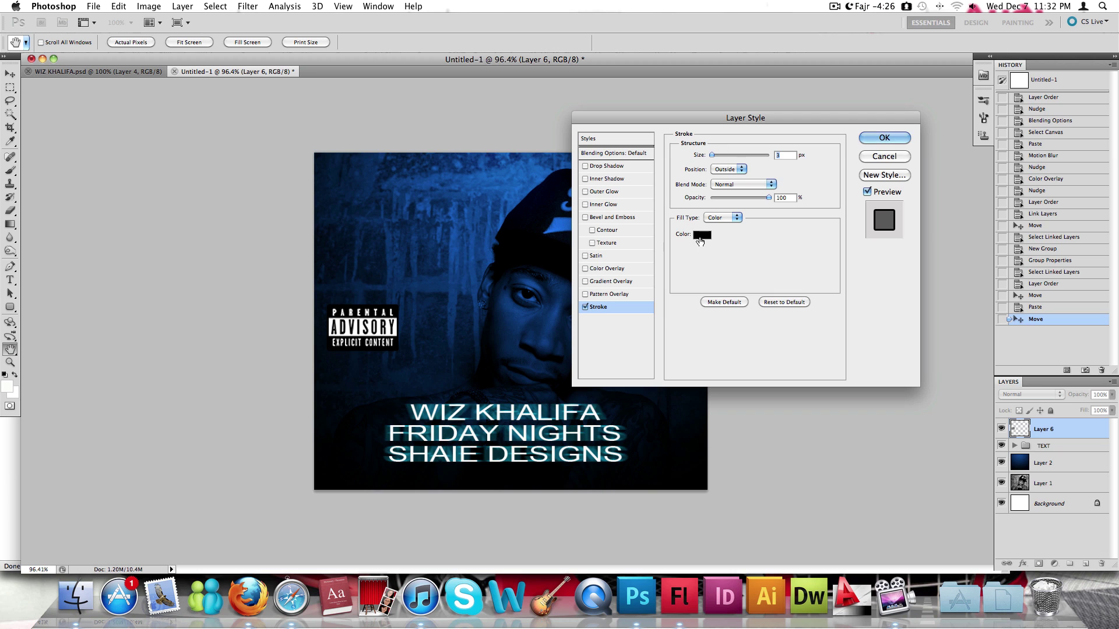
text(1)
click(696, 237)
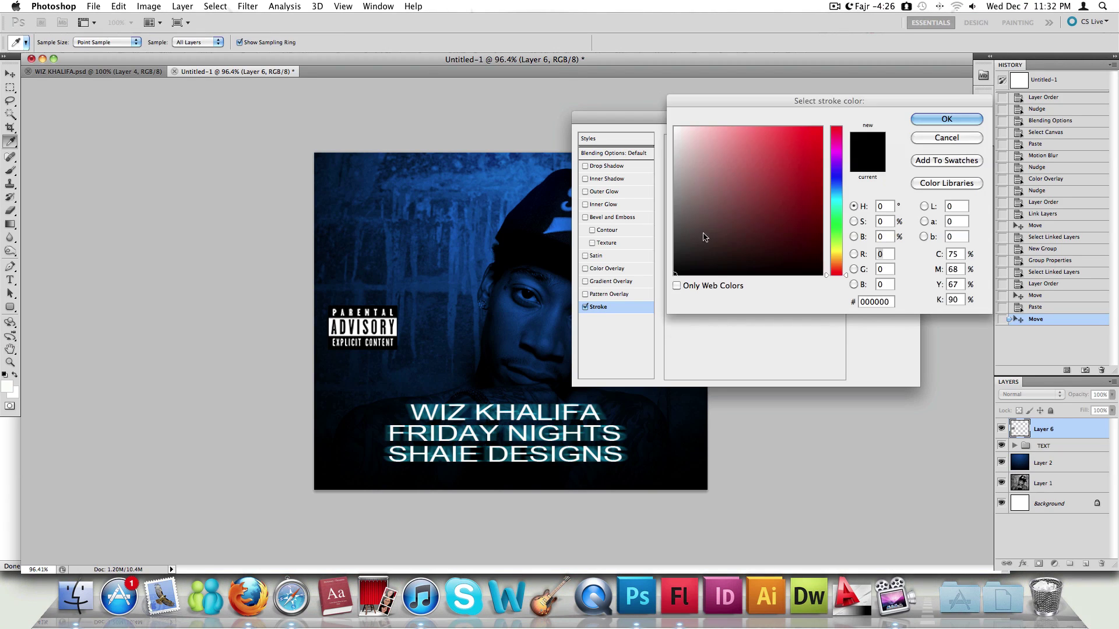
click(674, 128)
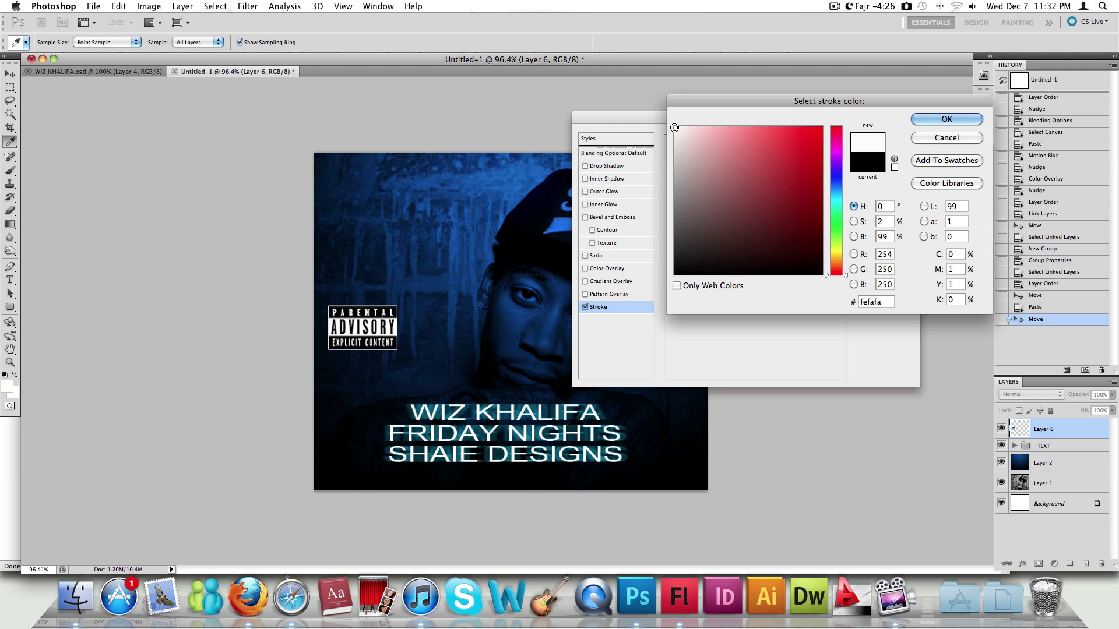
click(944, 119)
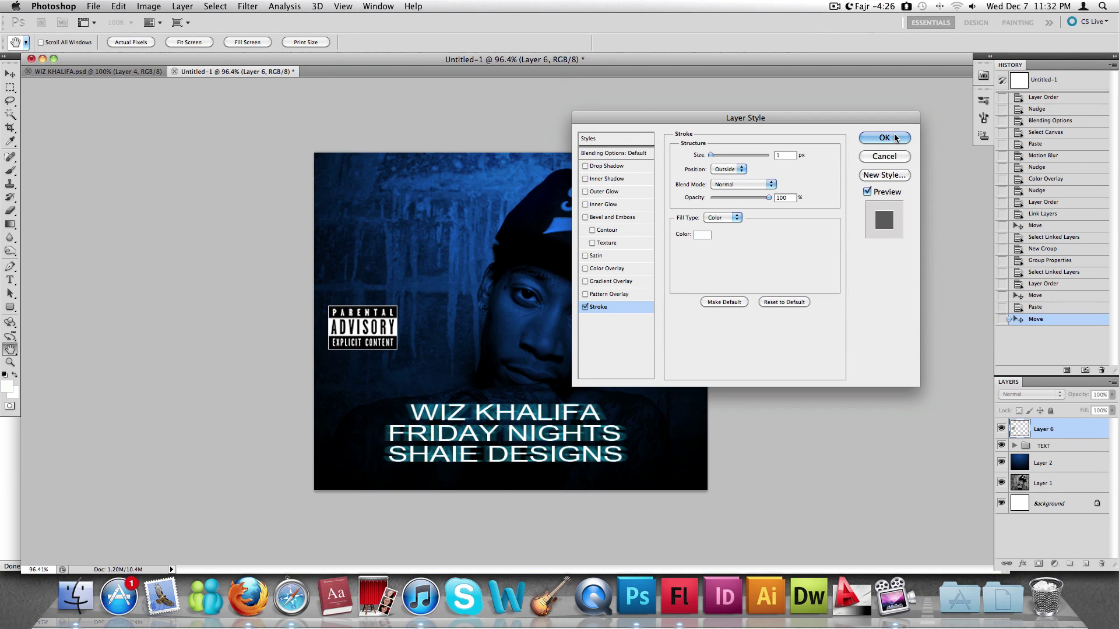
click(896, 138)
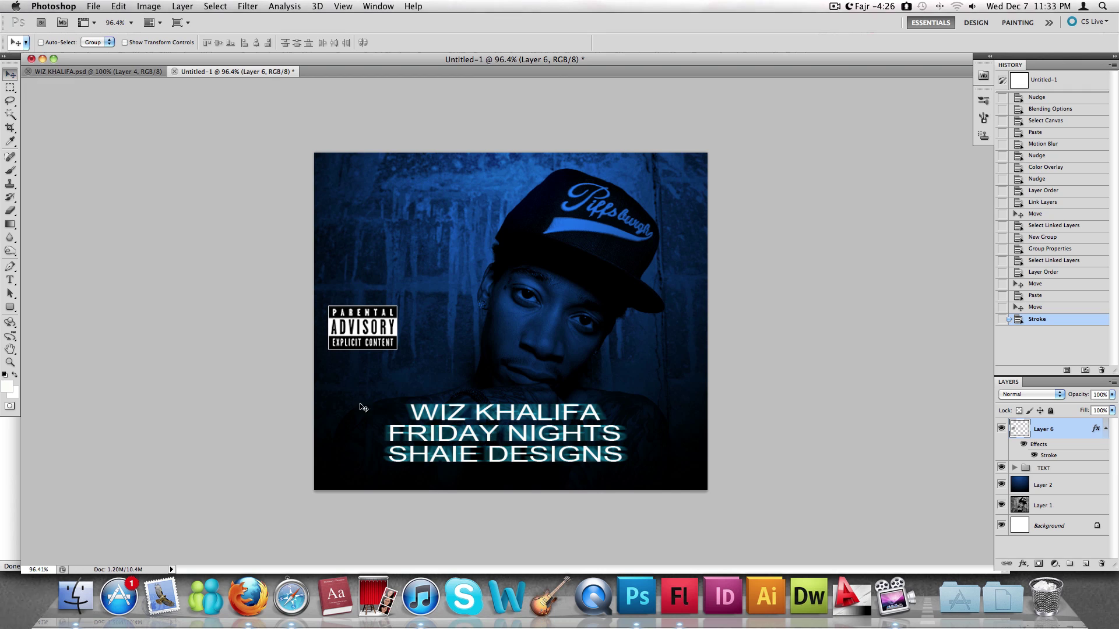
Move the PARENTAL ADVISORY label to the cover's lower-left corner and reposition the TEXT group's title lines beside it.
drag(366, 342, 383, 451)
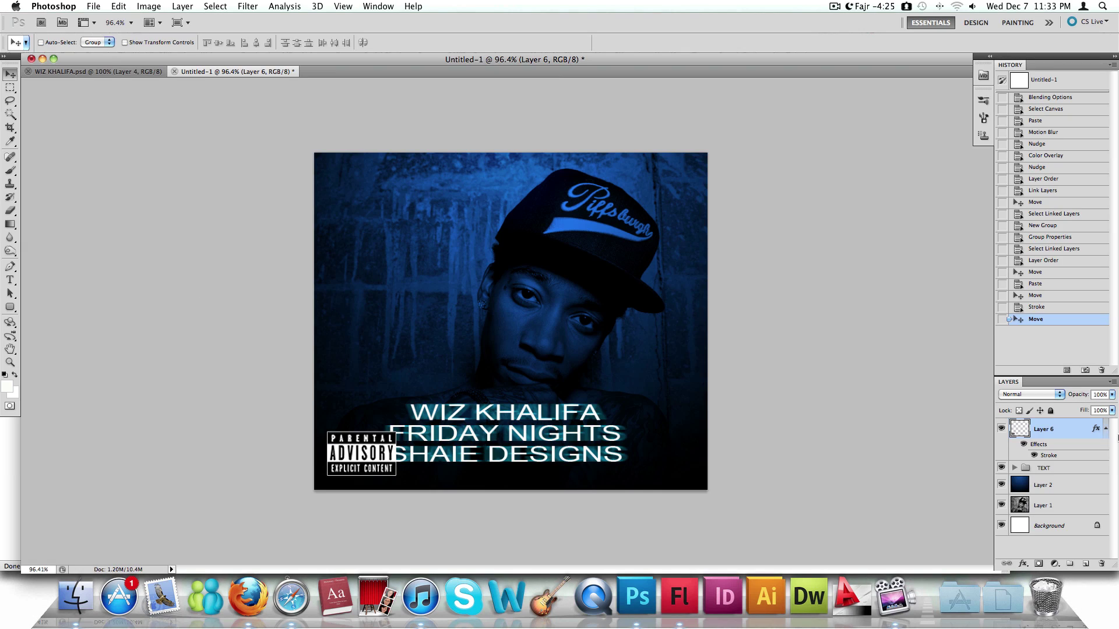
click(1056, 469)
drag(474, 418, 501, 426)
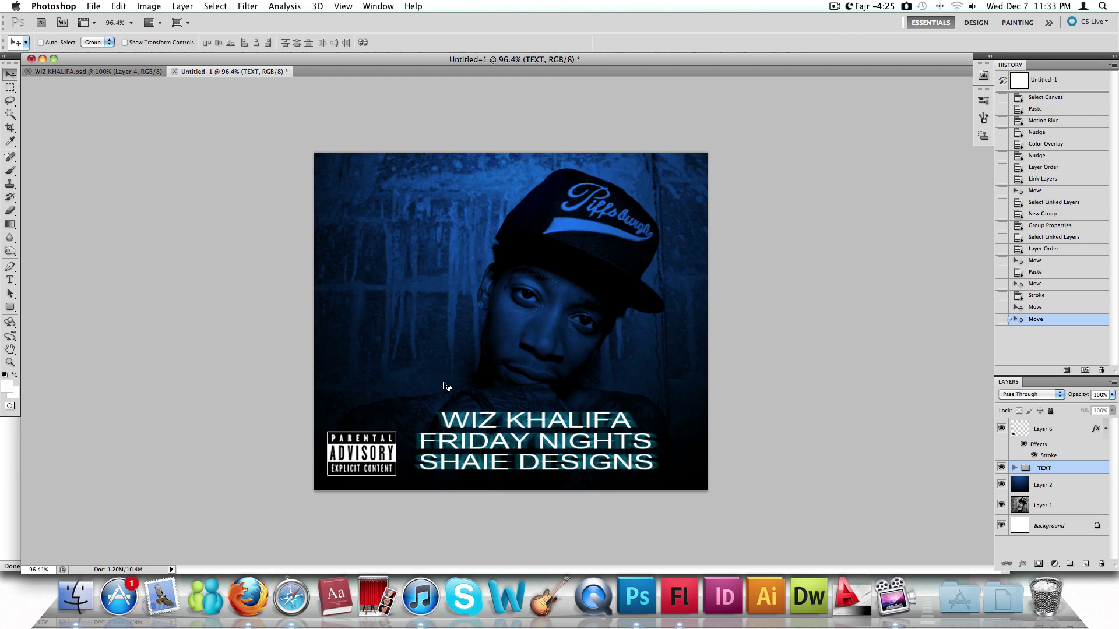
mouse_move(577, 442)
mouse_down()
mouse_move(580, 432)
mouse_move(560, 435)
mouse_move(612, 428)
mouse_move(578, 424)
mouse_up()
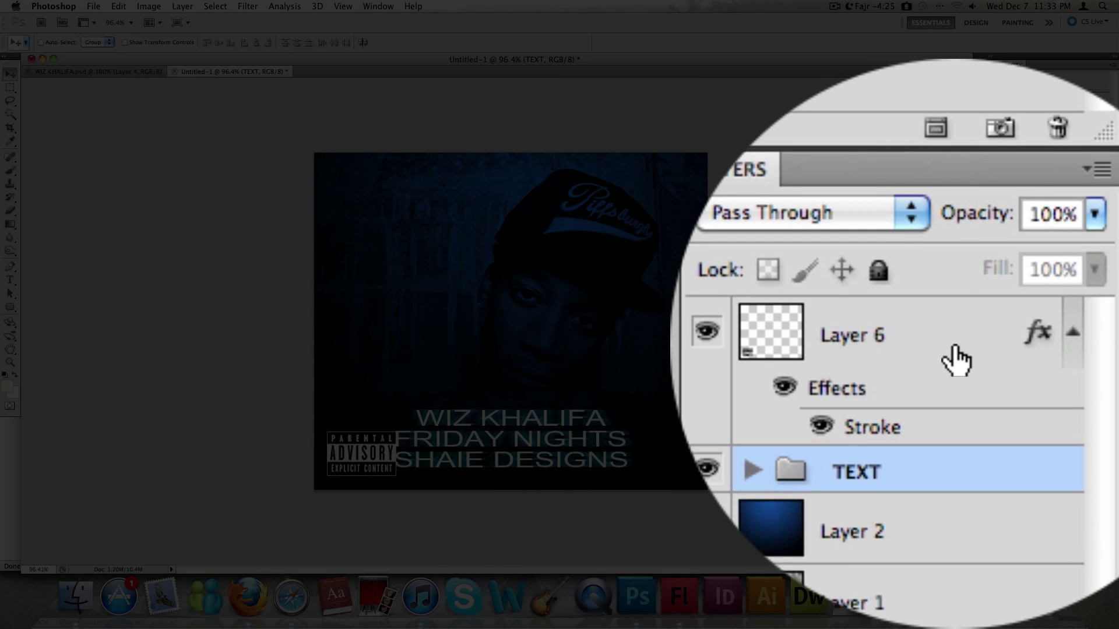
Hide the PARENTAL ADVISORY label layer and move the TEXT group so the title lines are centred near the cover's lower edge.
click(954, 348)
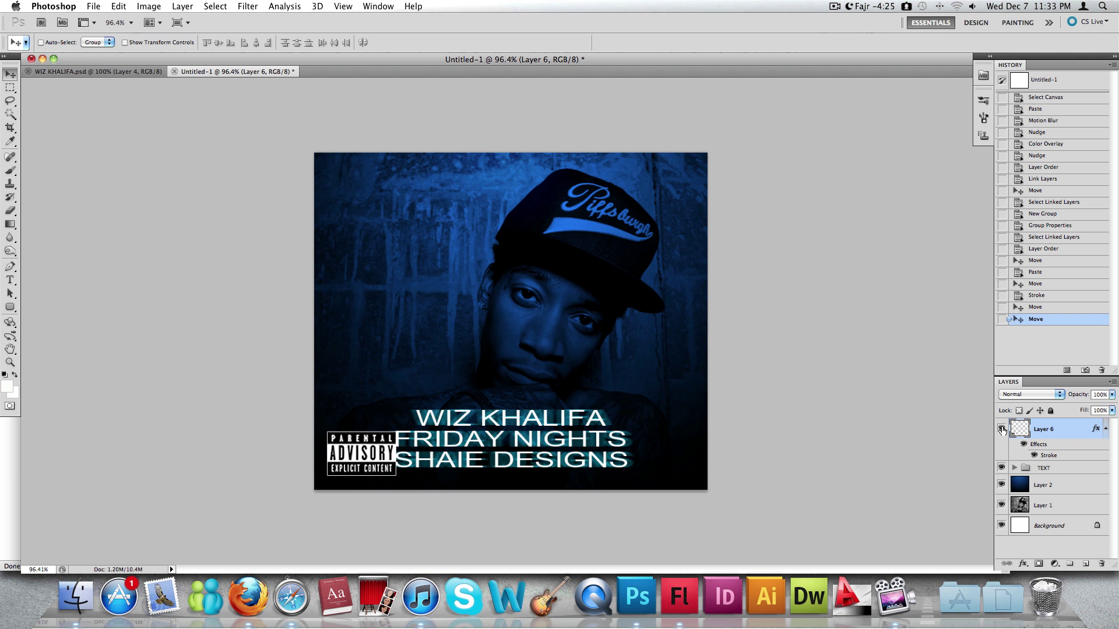
click(1002, 430)
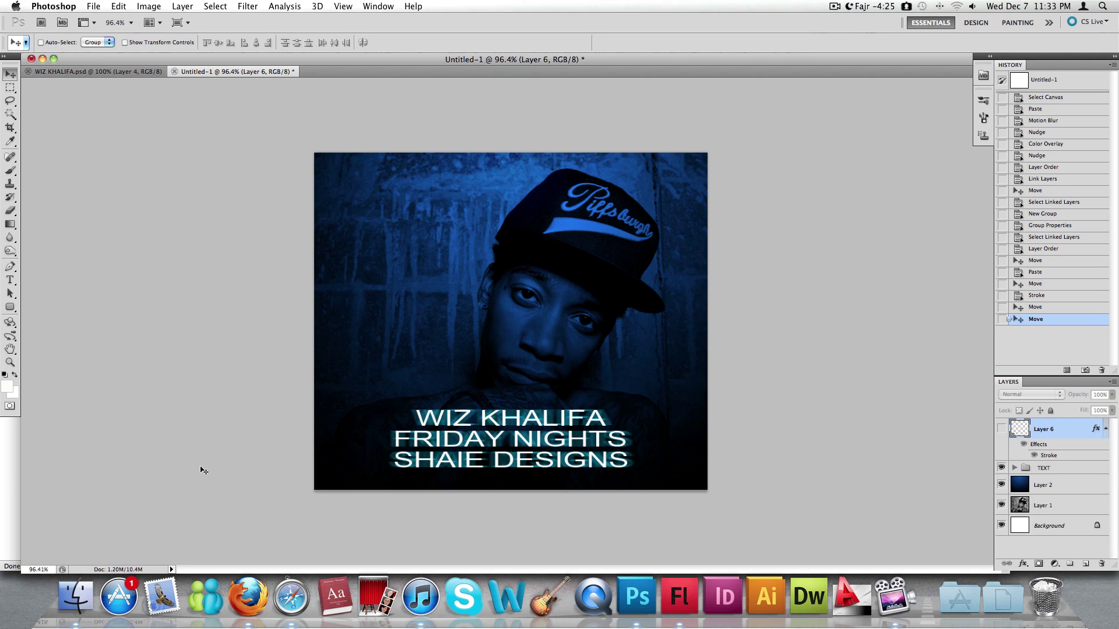
drag(590, 417, 588, 417)
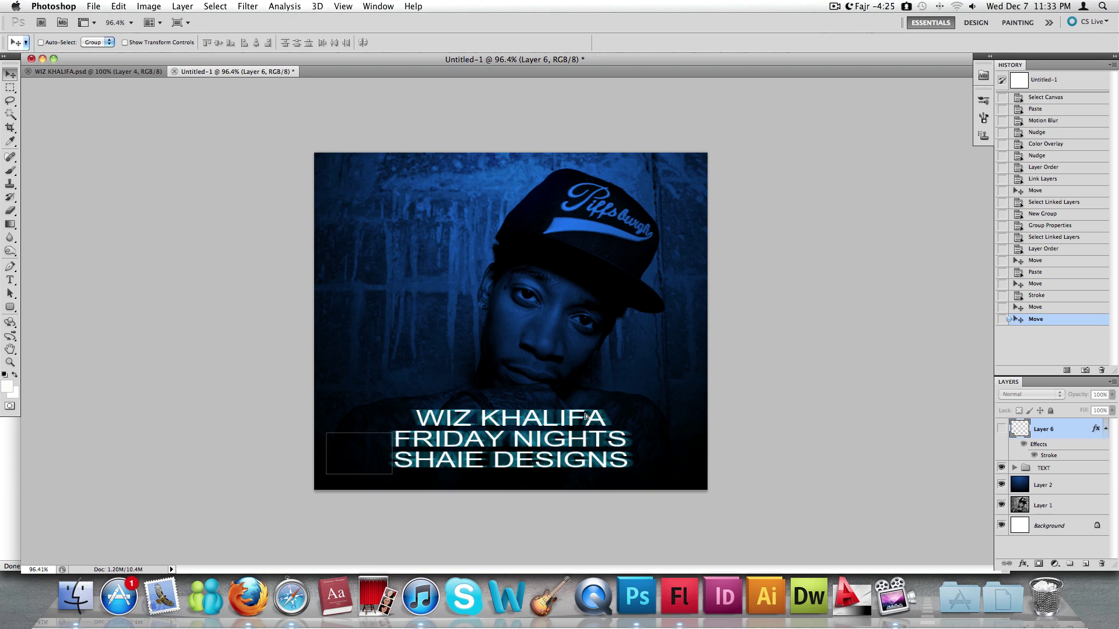
mouse_move(523, 429)
mouse_down()
mouse_move(615, 313)
mouse_move(554, 394)
mouse_move(527, 460)
mouse_move(520, 423)
mouse_up()
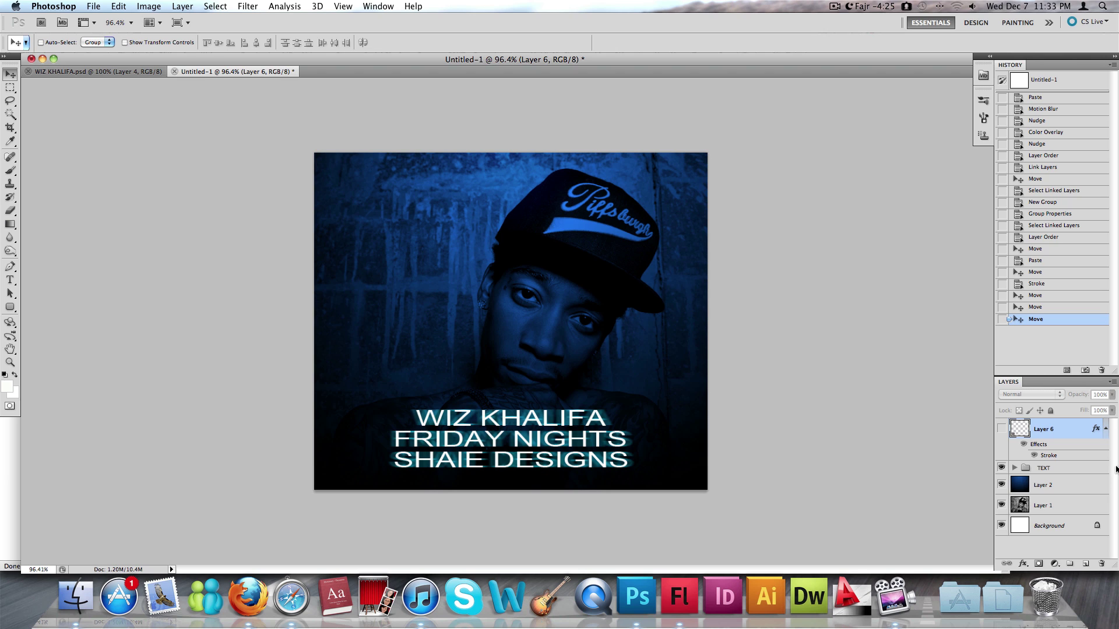
click(1060, 468)
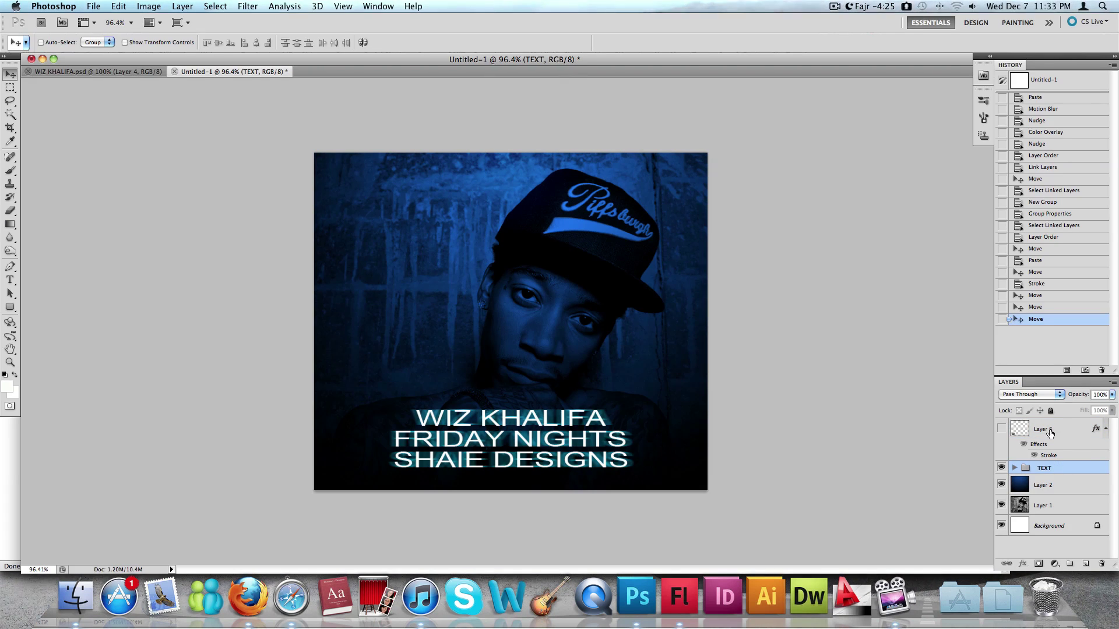
drag(608, 429, 603, 429)
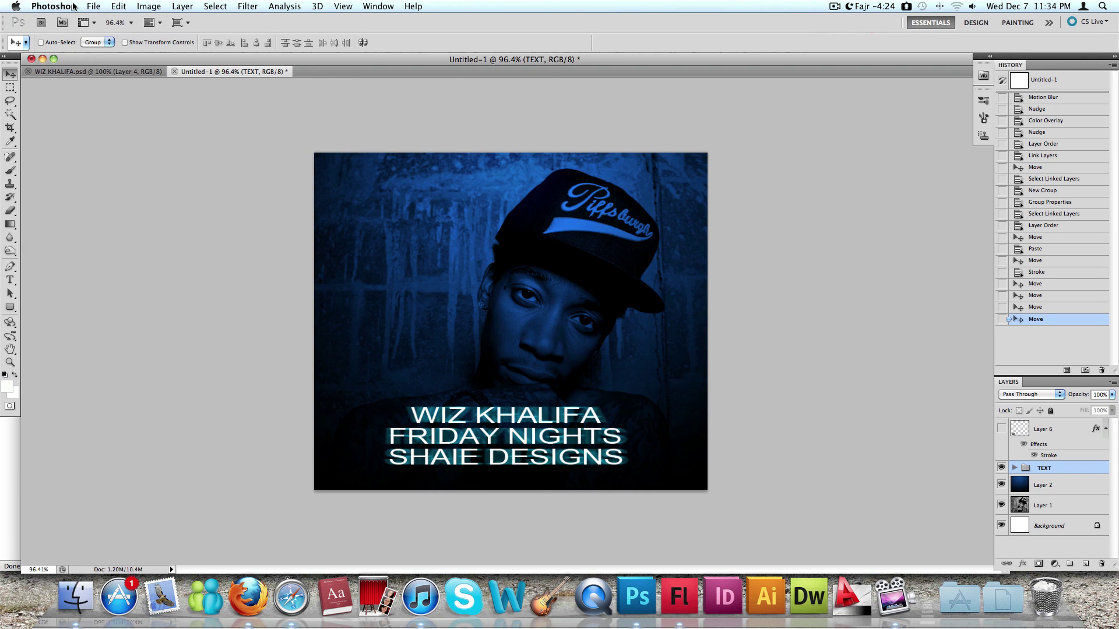
Save the cover as wiz123.psd in Photoshop format in the PSD folder, with layers and maximized compatibility.
click(93, 6)
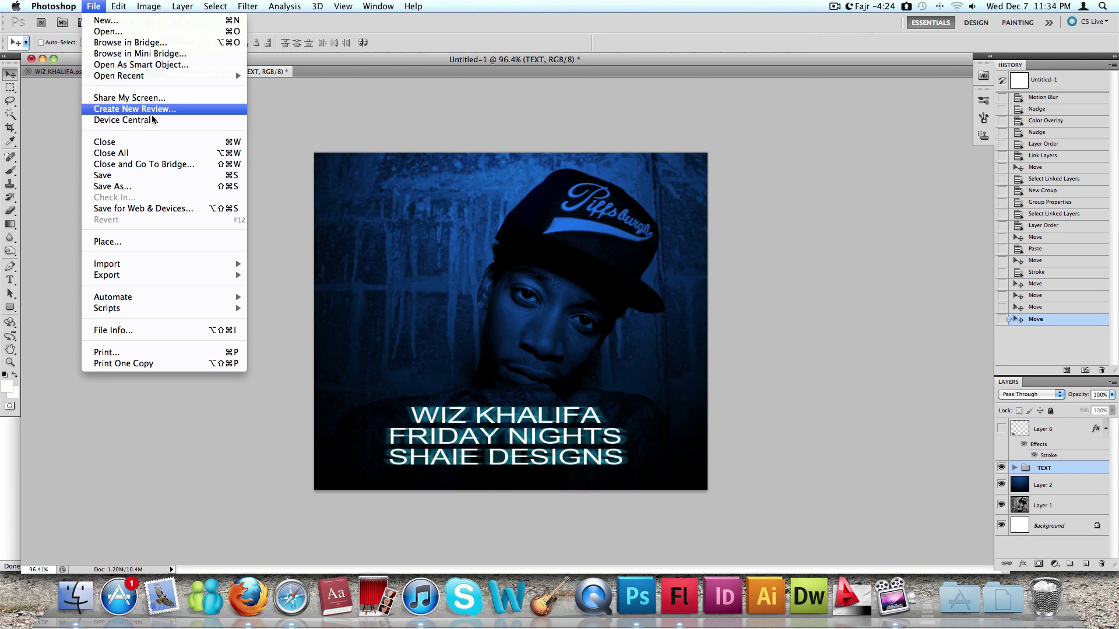
click(133, 187)
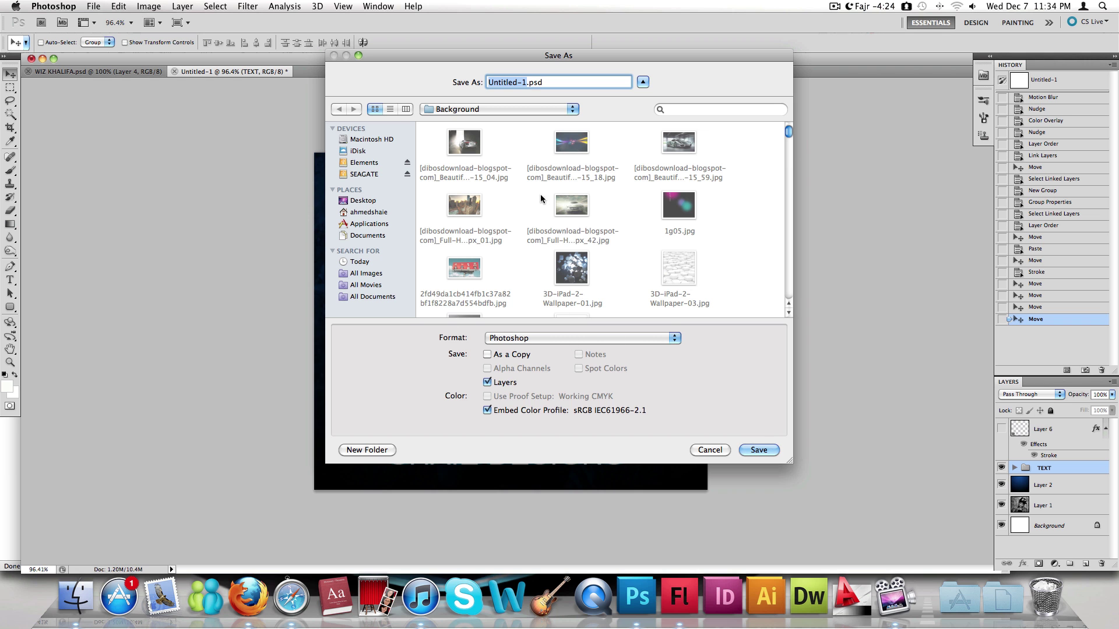
click(463, 111)
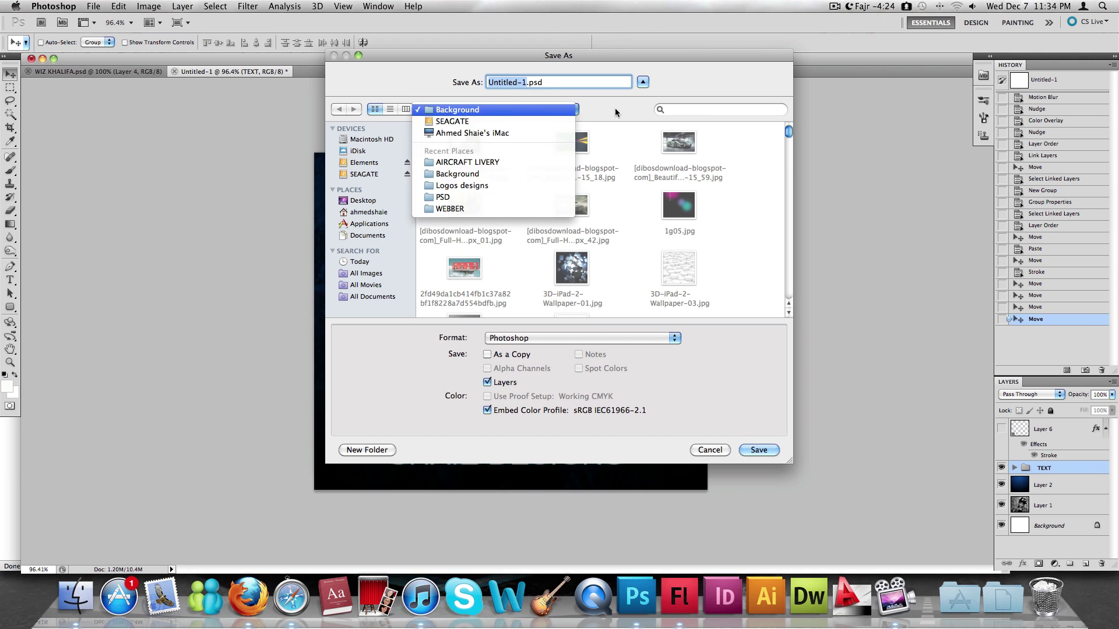
click(488, 110)
click(487, 113)
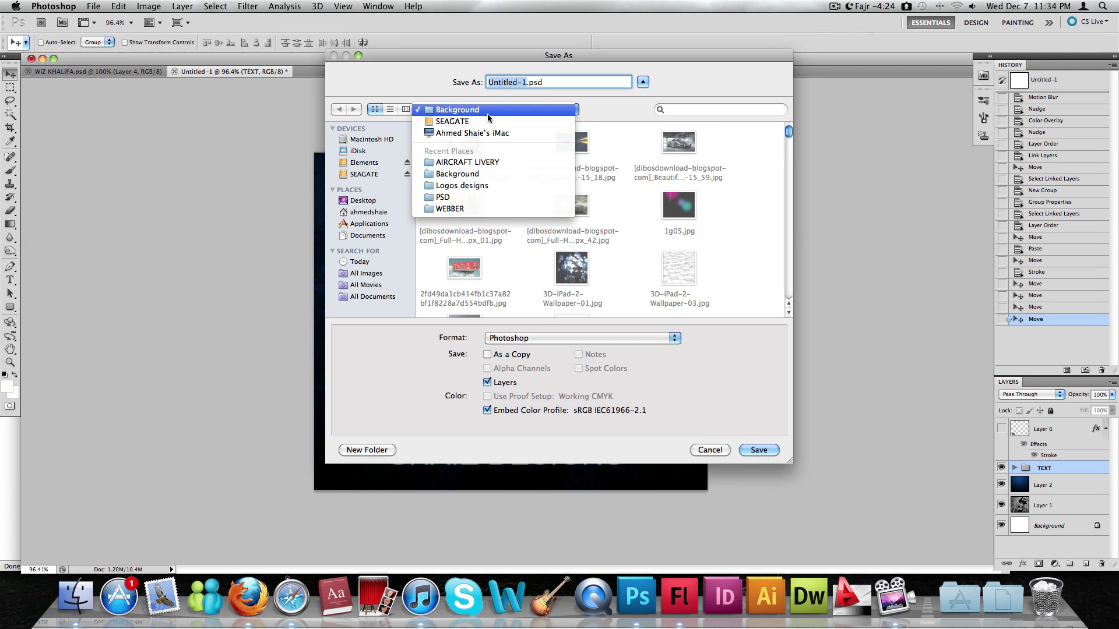
click(460, 199)
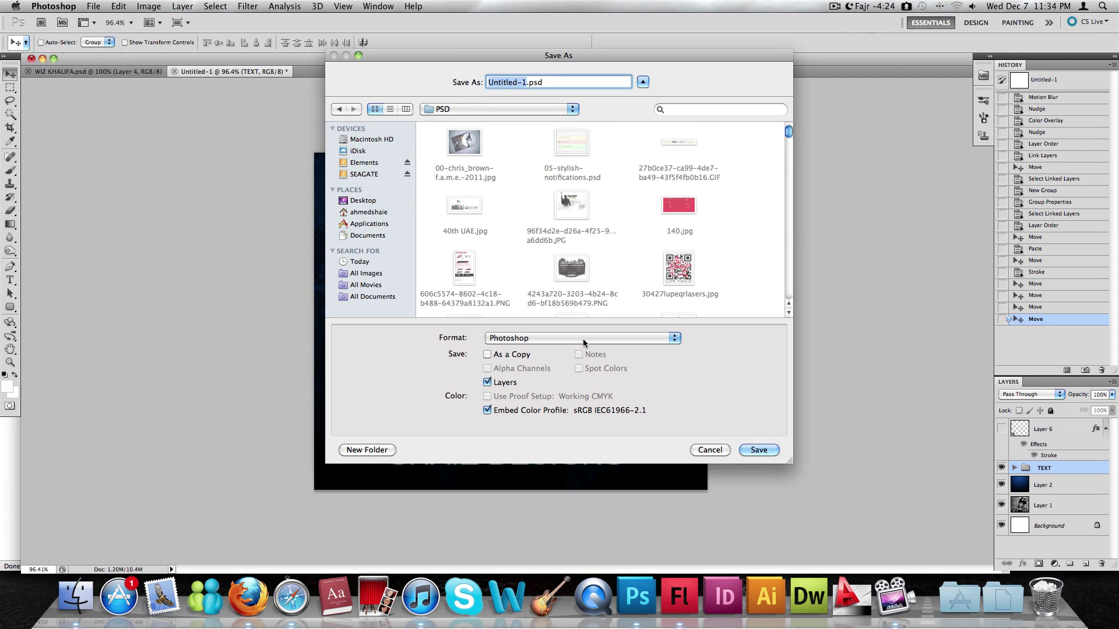
text(wIZ)
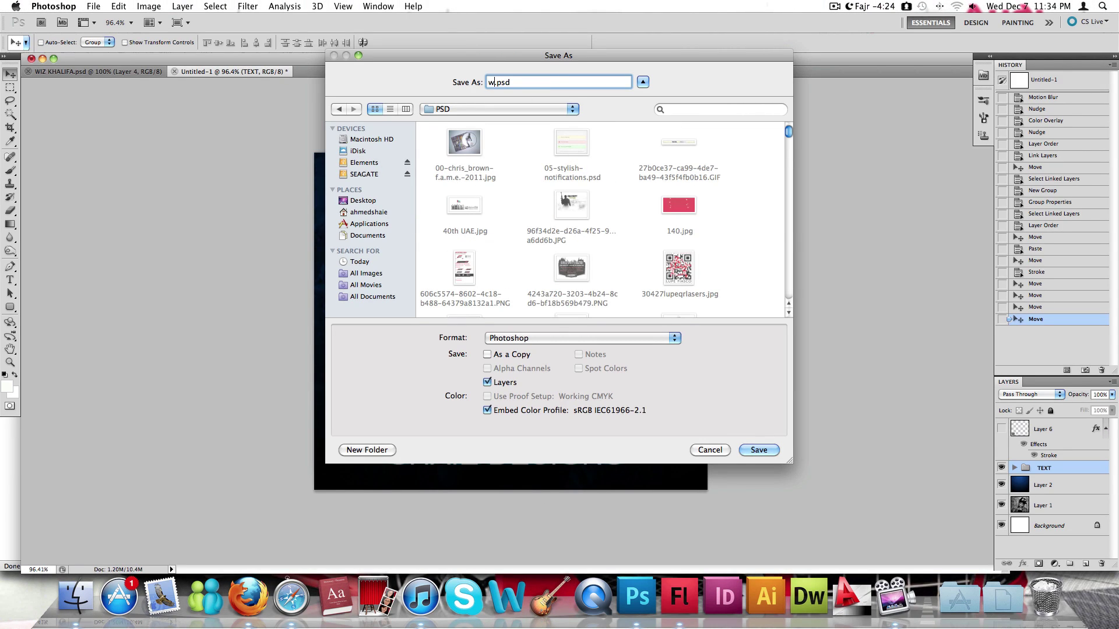
key(BackSpace)
text(z123)
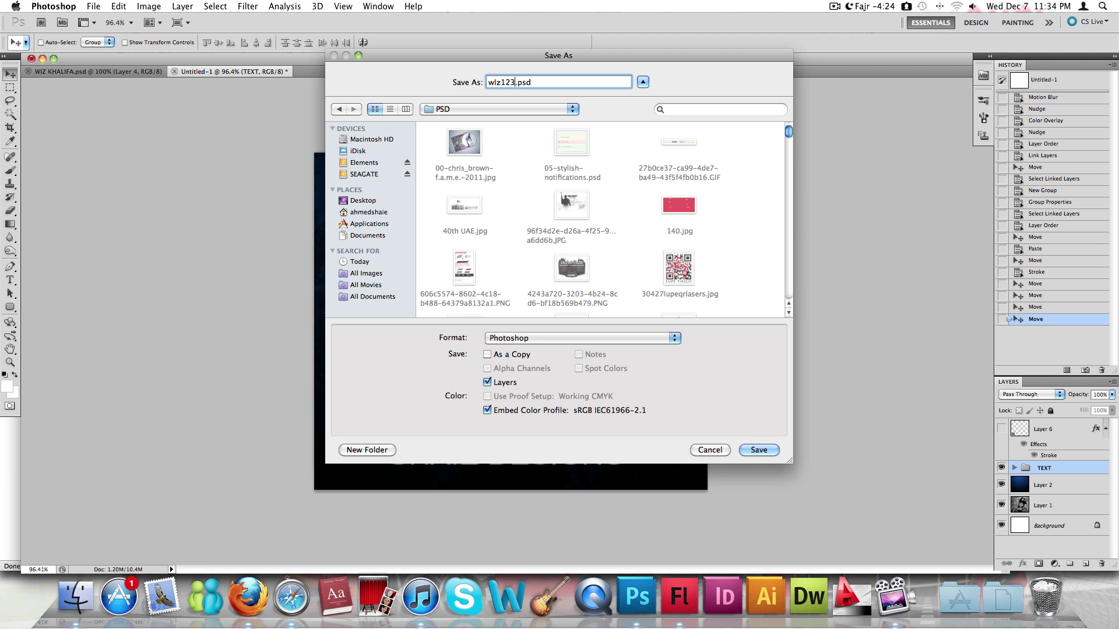
key(Return)
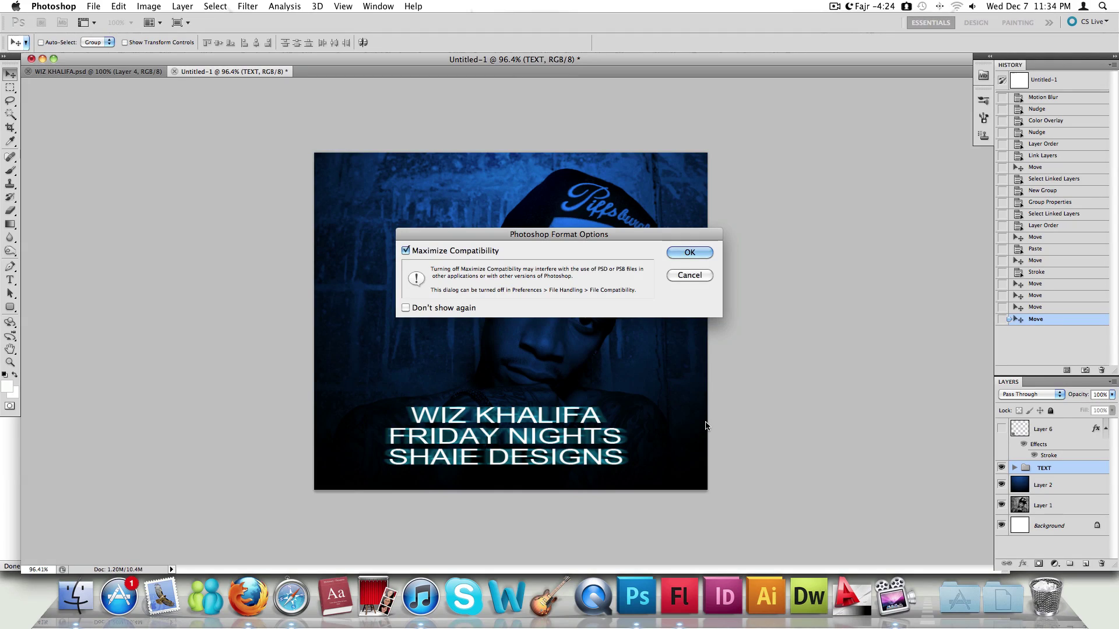
key(Return)
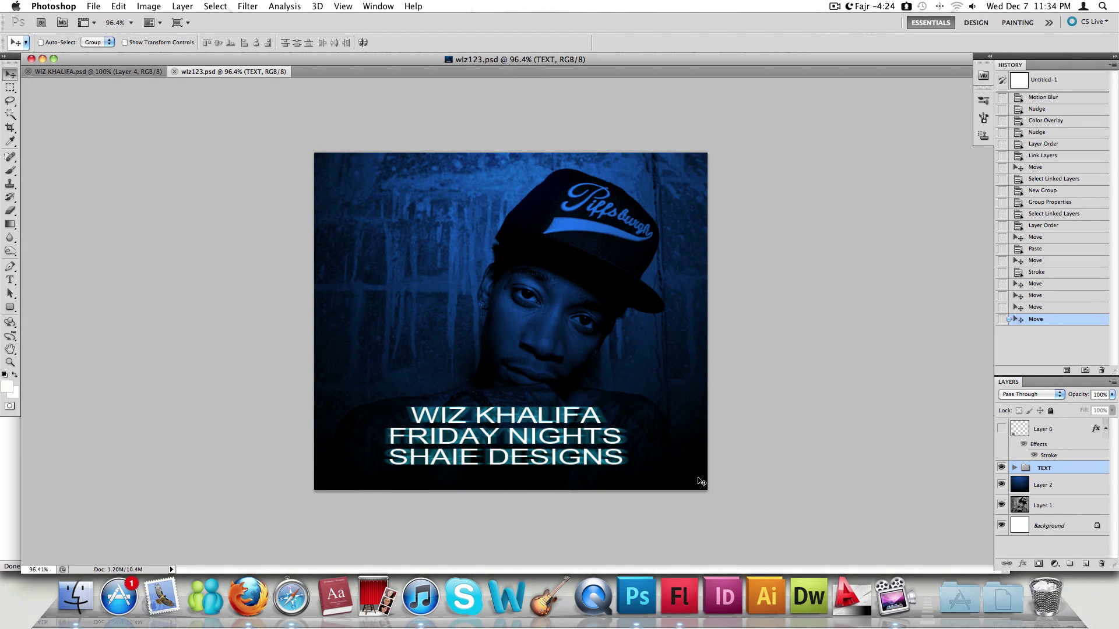
Save a PNG copy of the cover as wiz123.png in the PSD folder with the default PNG options.
click(93, 7)
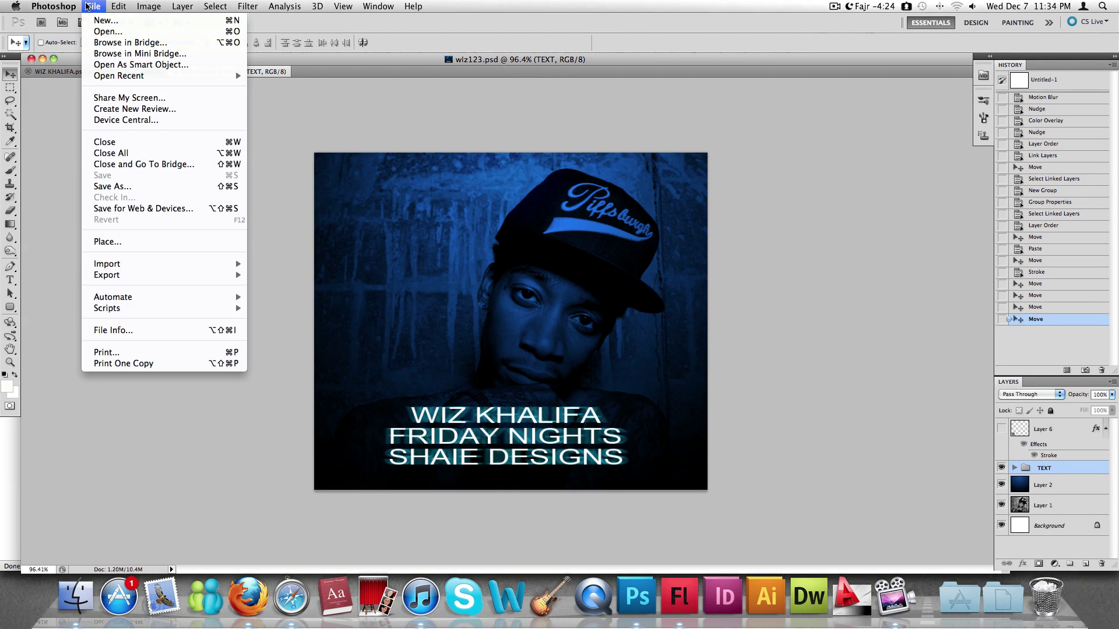
click(132, 185)
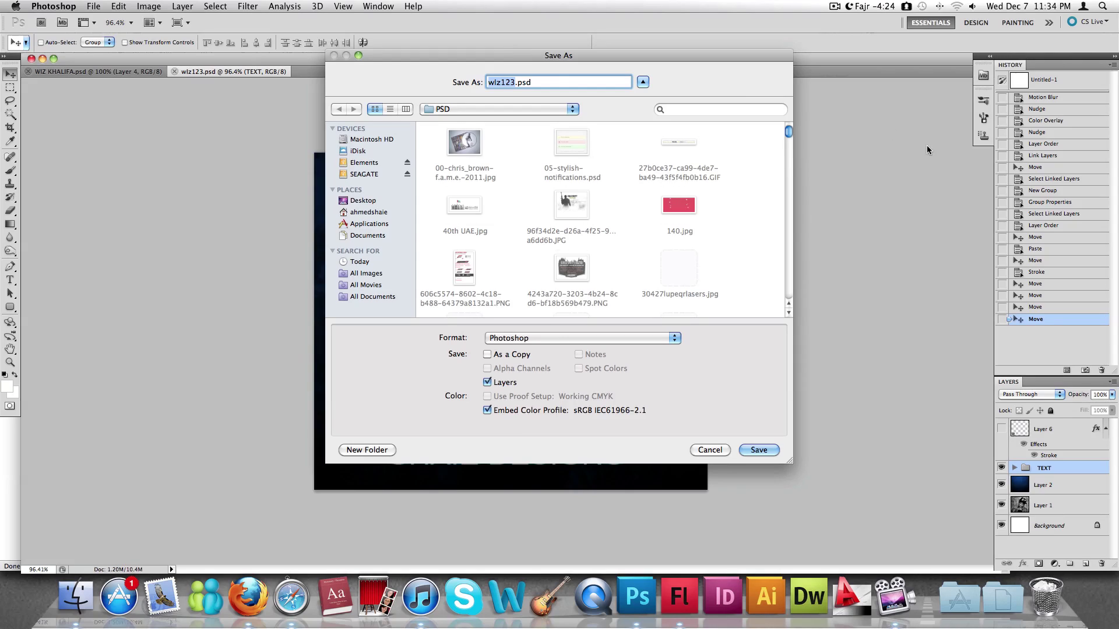
click(548, 341)
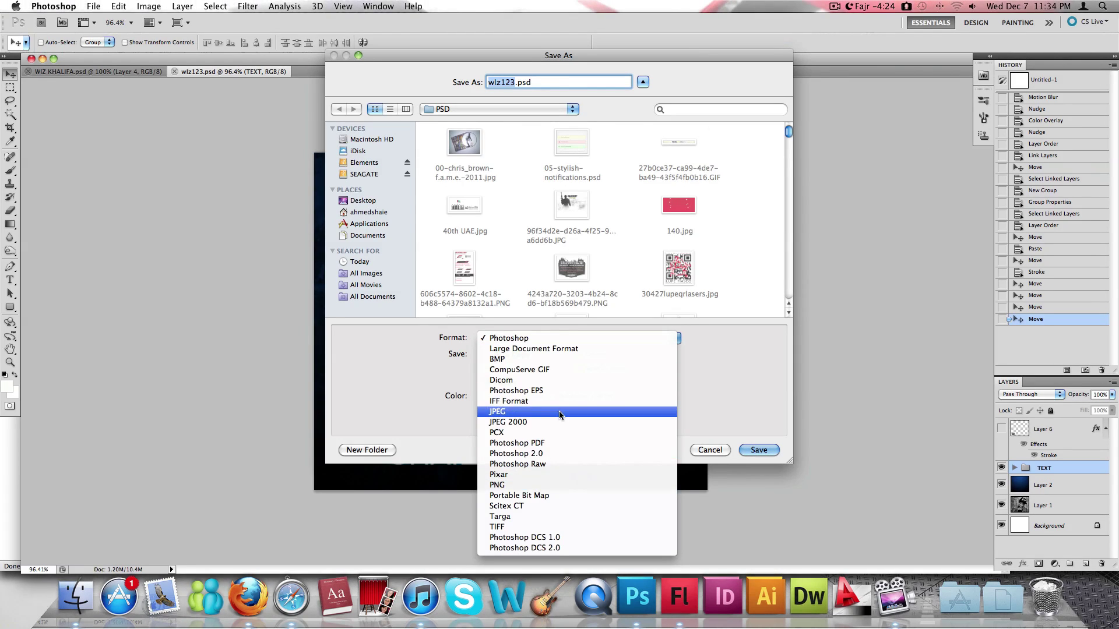
click(536, 485)
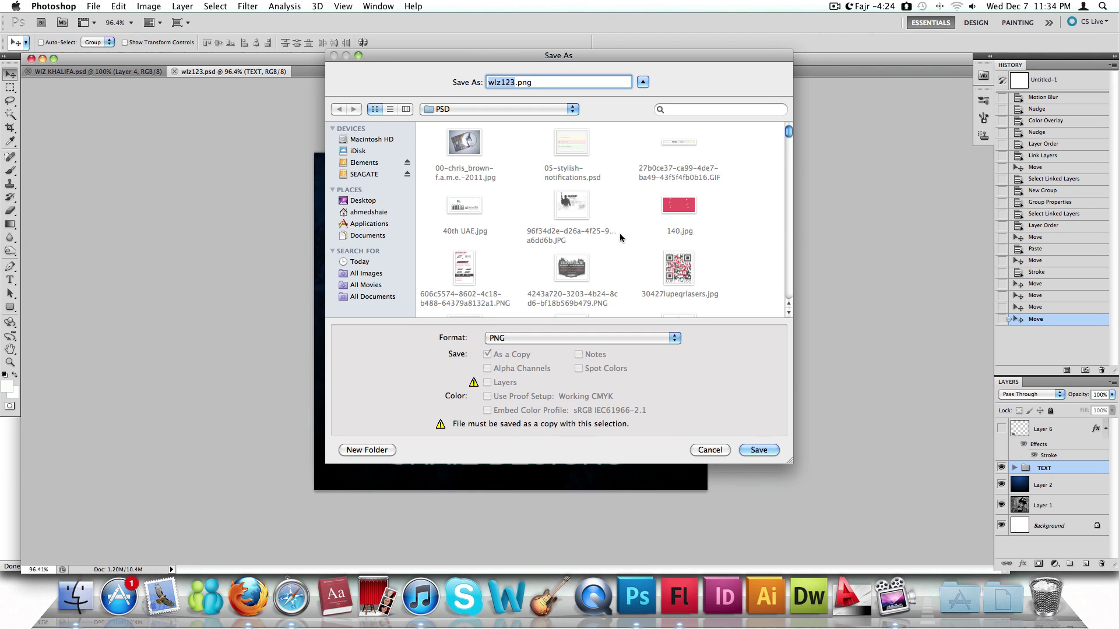
key(Return)
key(Return)
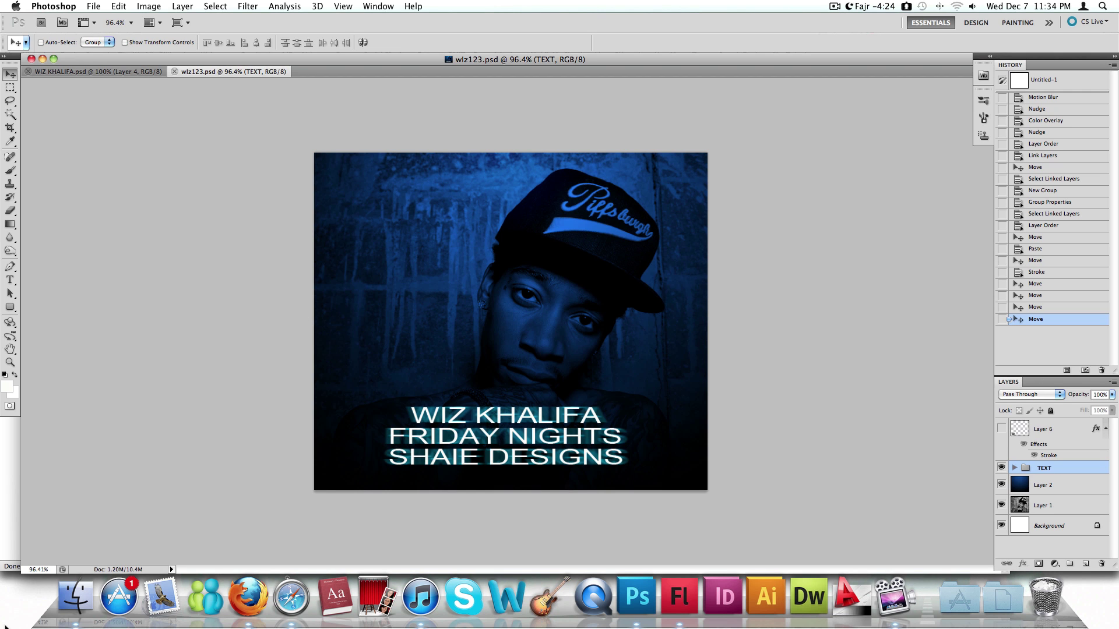
Switch to Finder and open the PSD folder inside the Background folder on the SEAGATE drive.
click(88, 592)
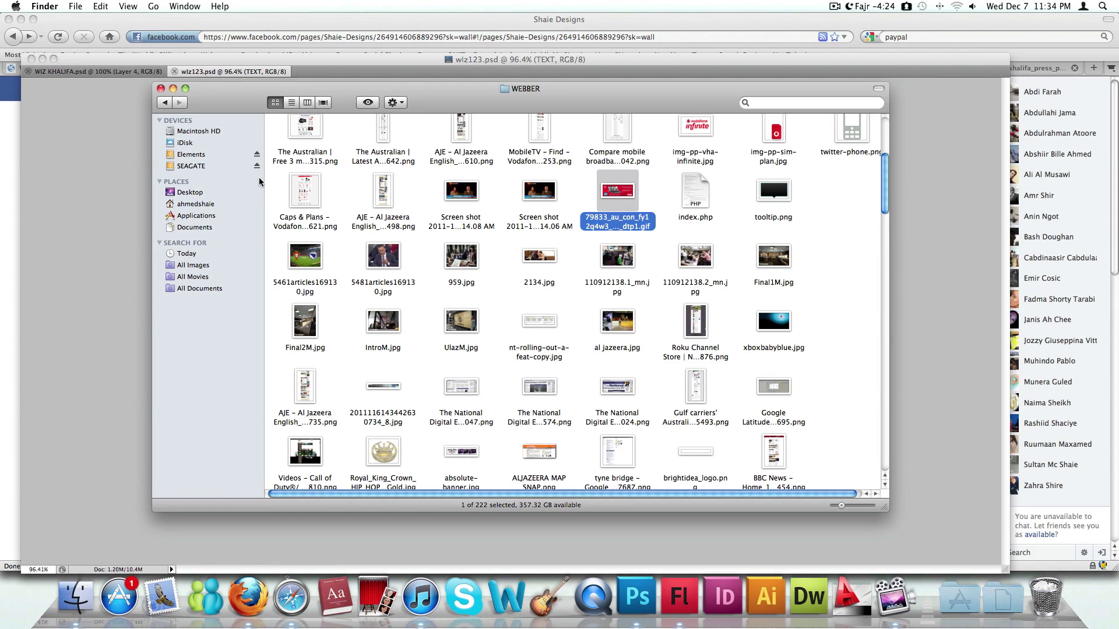
click(191, 166)
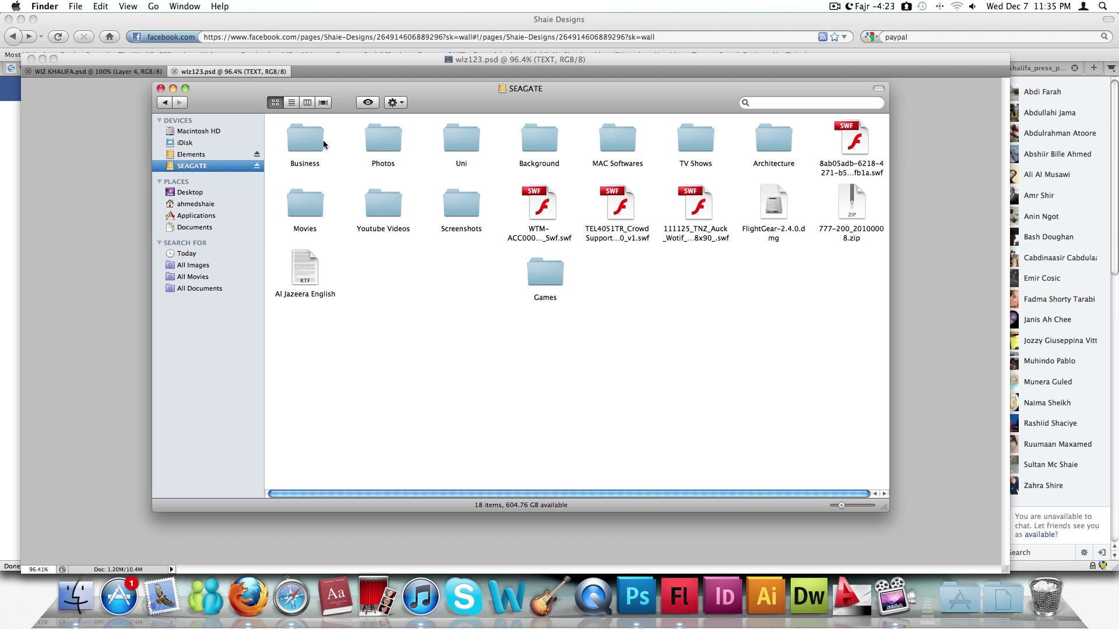
double_click(548, 137)
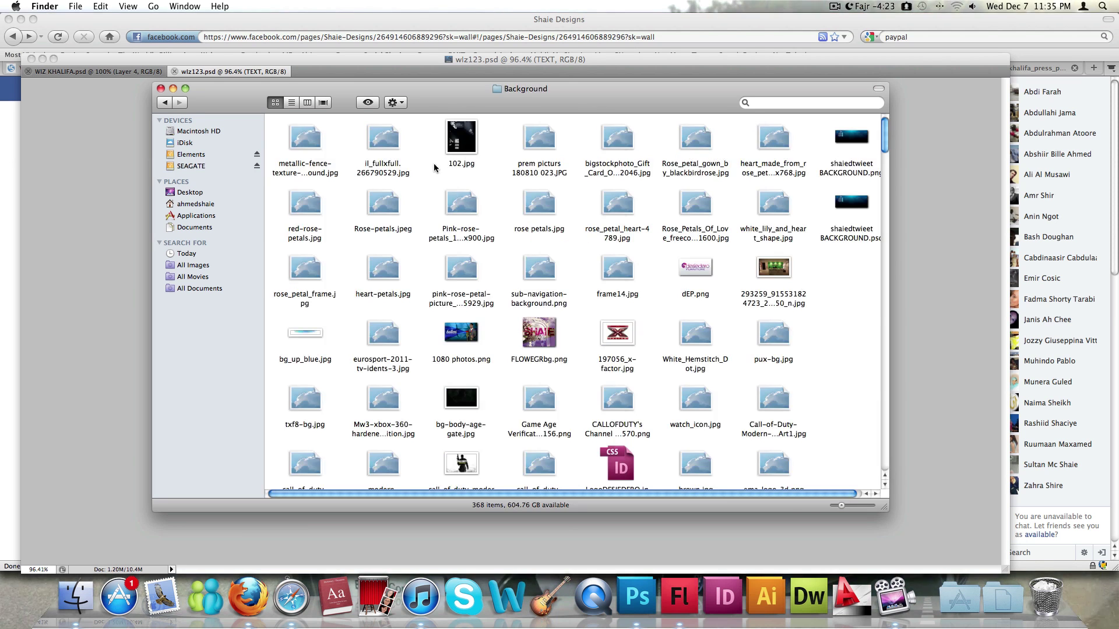
scroll(522, 219, down, 15)
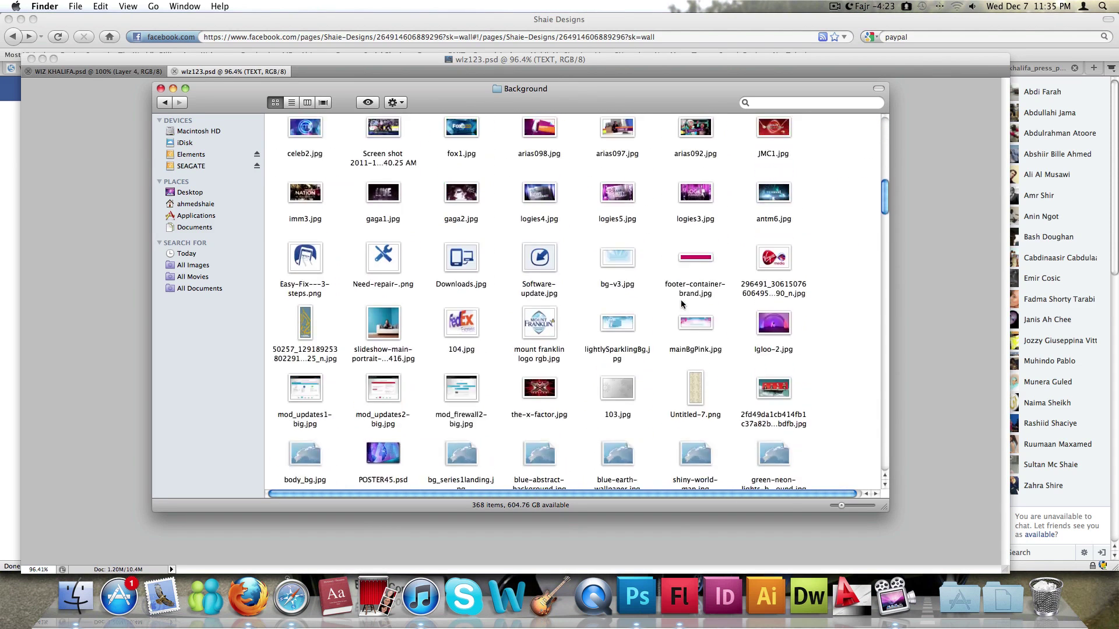
scroll(682, 303, down, 15)
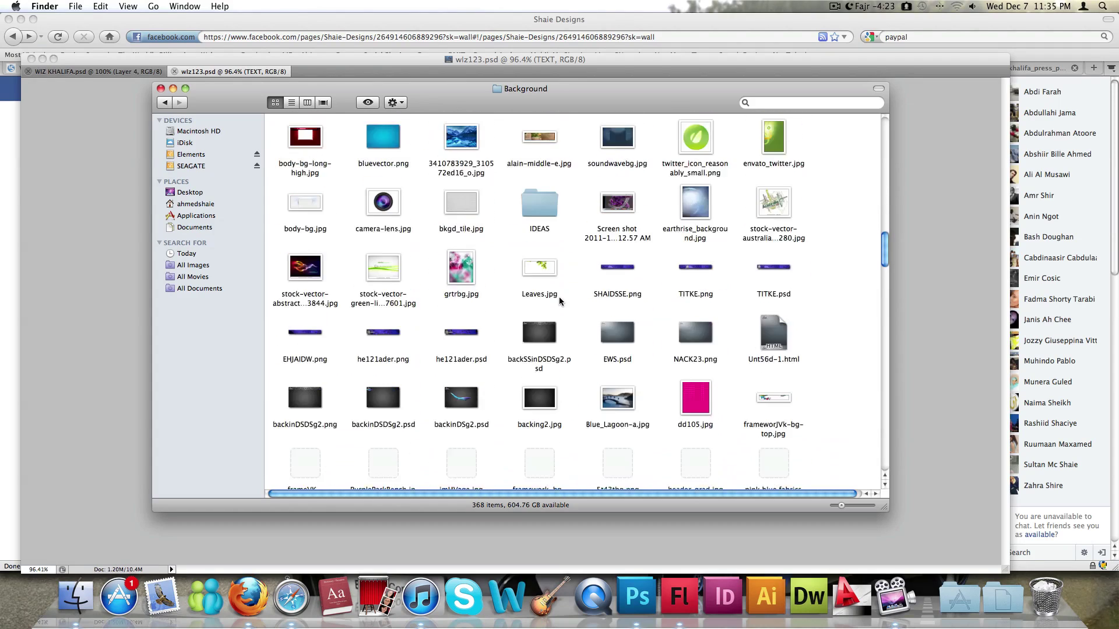
scroll(558, 300, down, 8)
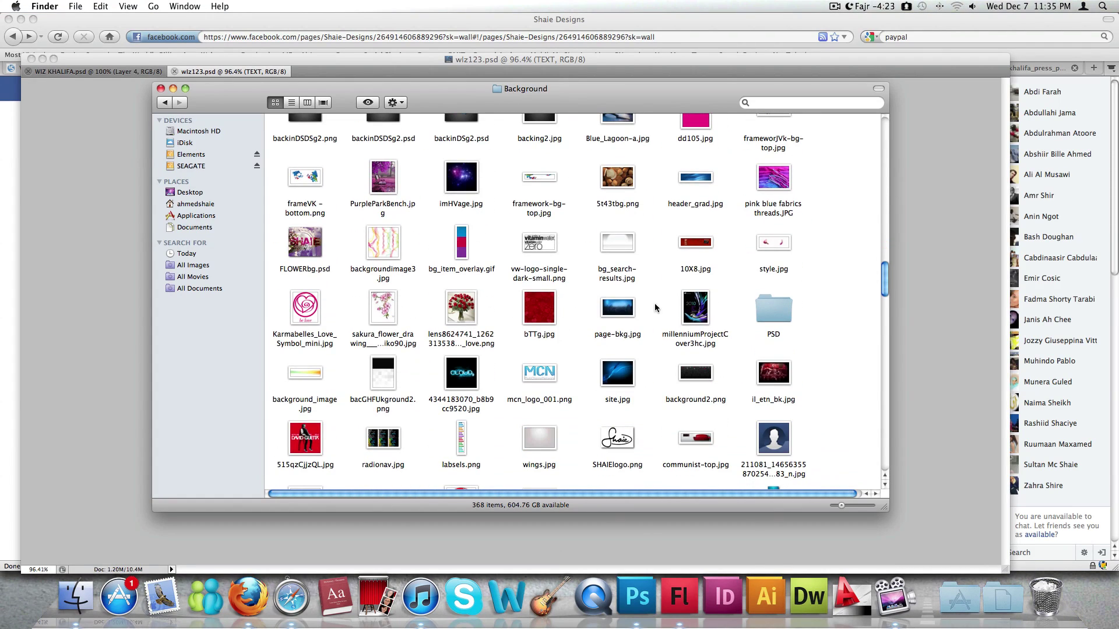
double_click(764, 308)
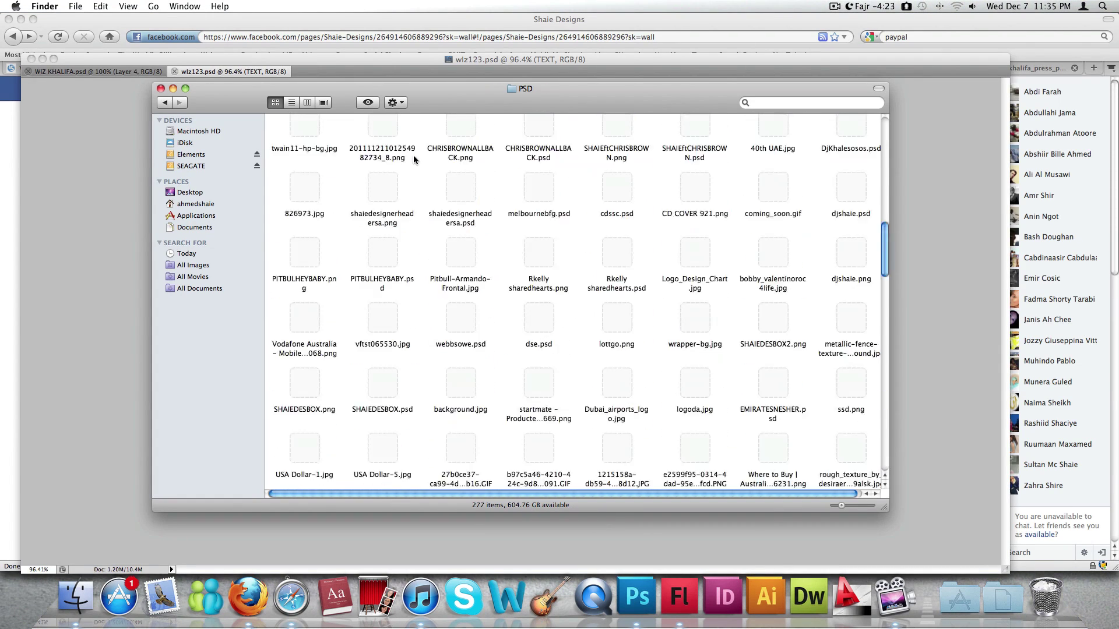
Arrange the PSD folder's files by date created, then open wiz123.png to check the cover and quit the image viewer.
right_click(418, 140)
mouse_move(461, 201)
click(553, 212)
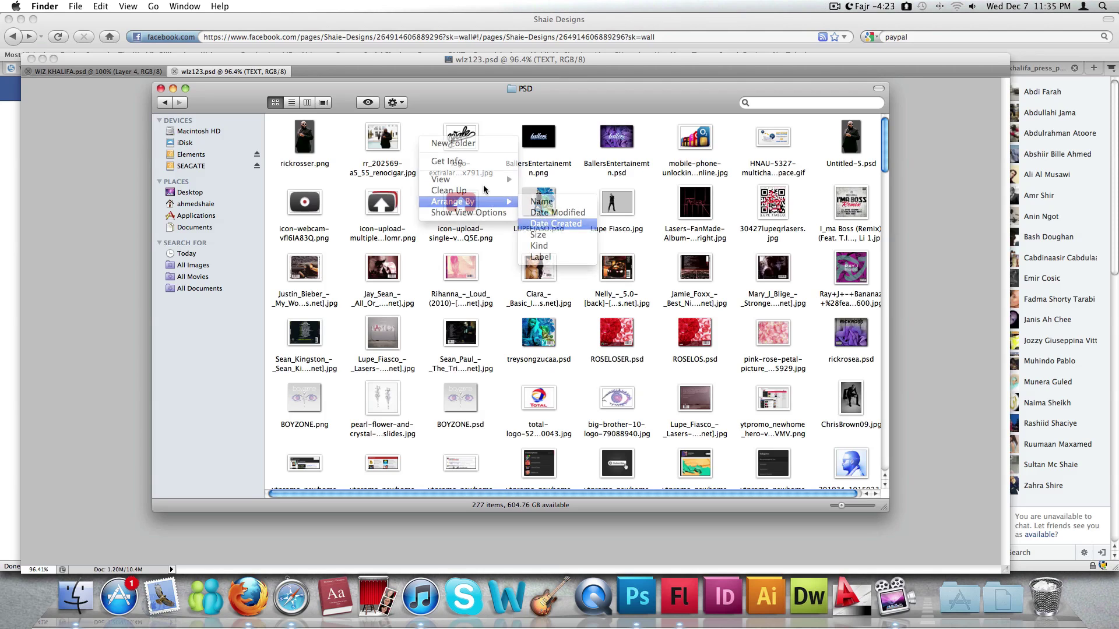
double_click(315, 134)
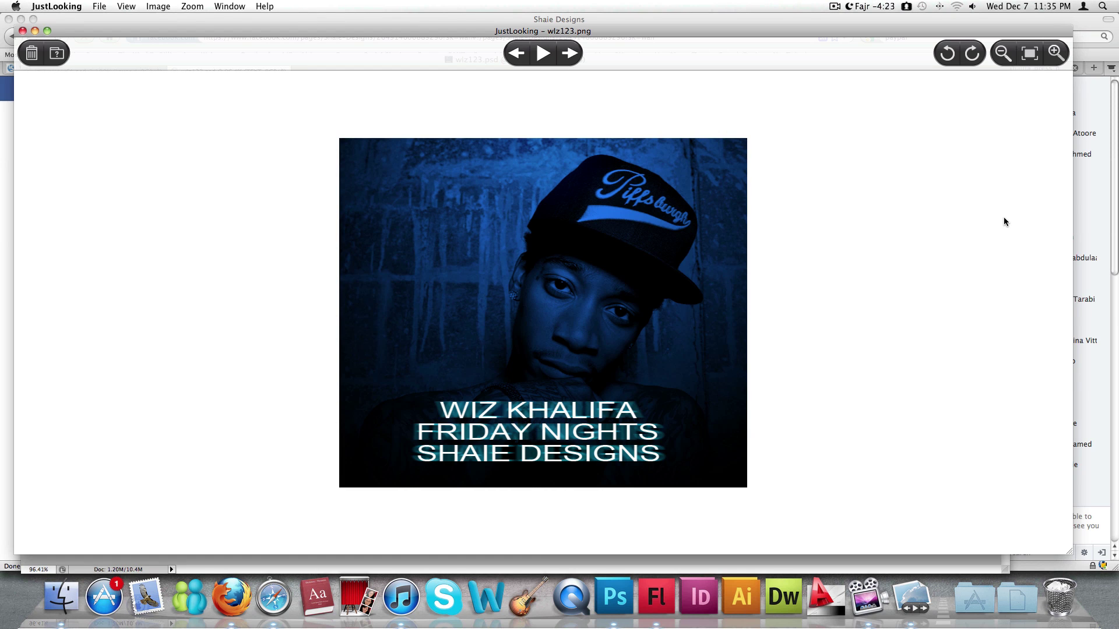
key(super+q)
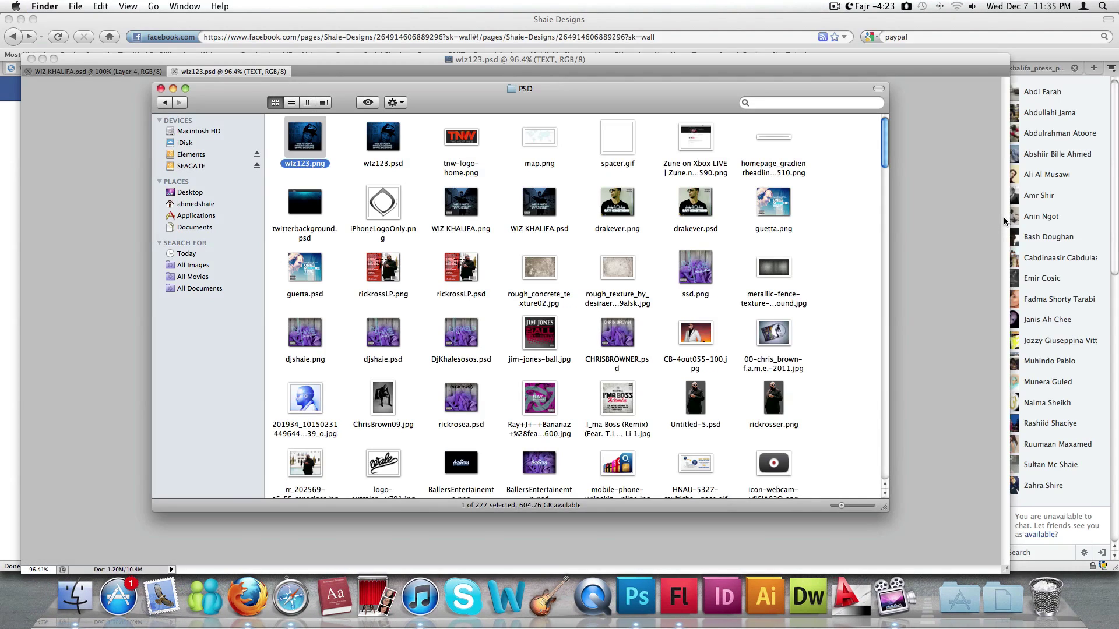
Switch to Firefox and bring up the Twitter home page from the Shaie Designs Facebook page.
key(super+Tab)
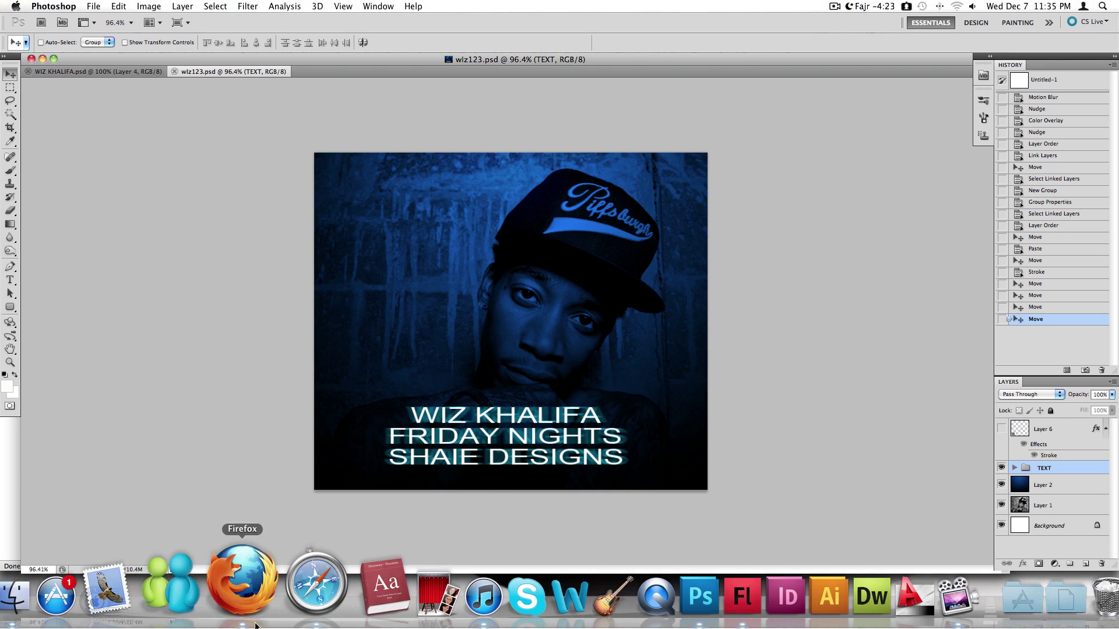
click(248, 596)
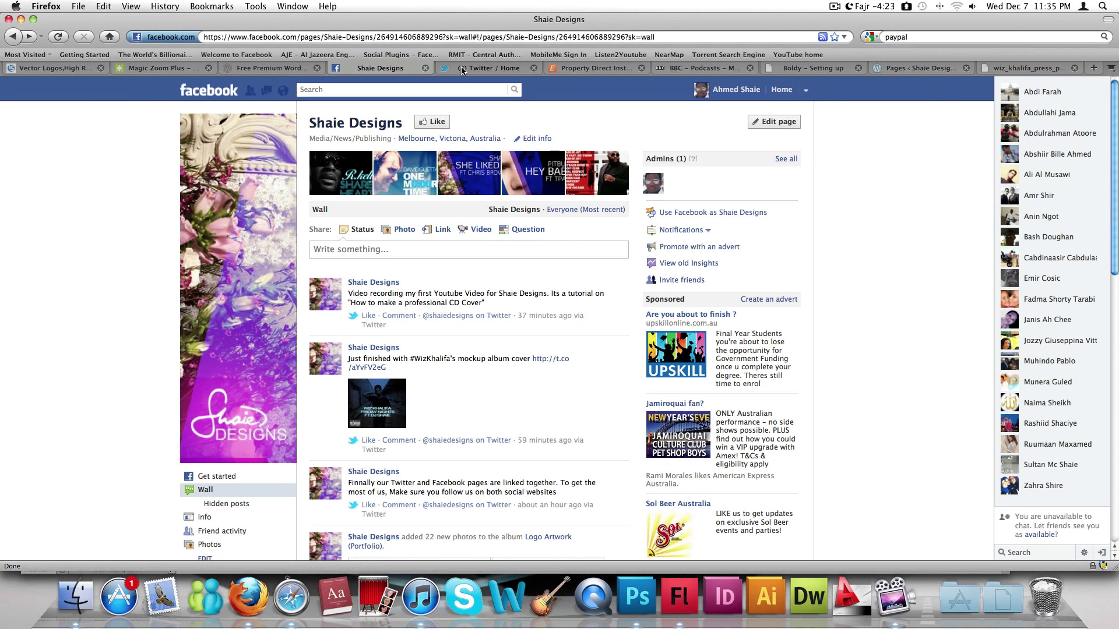
click(483, 69)
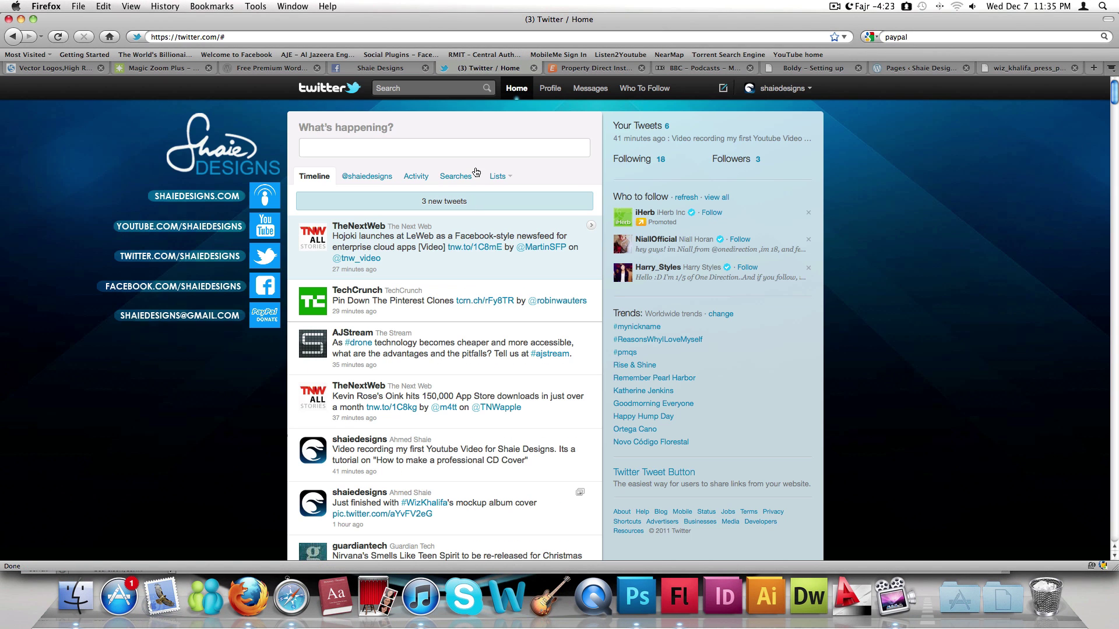